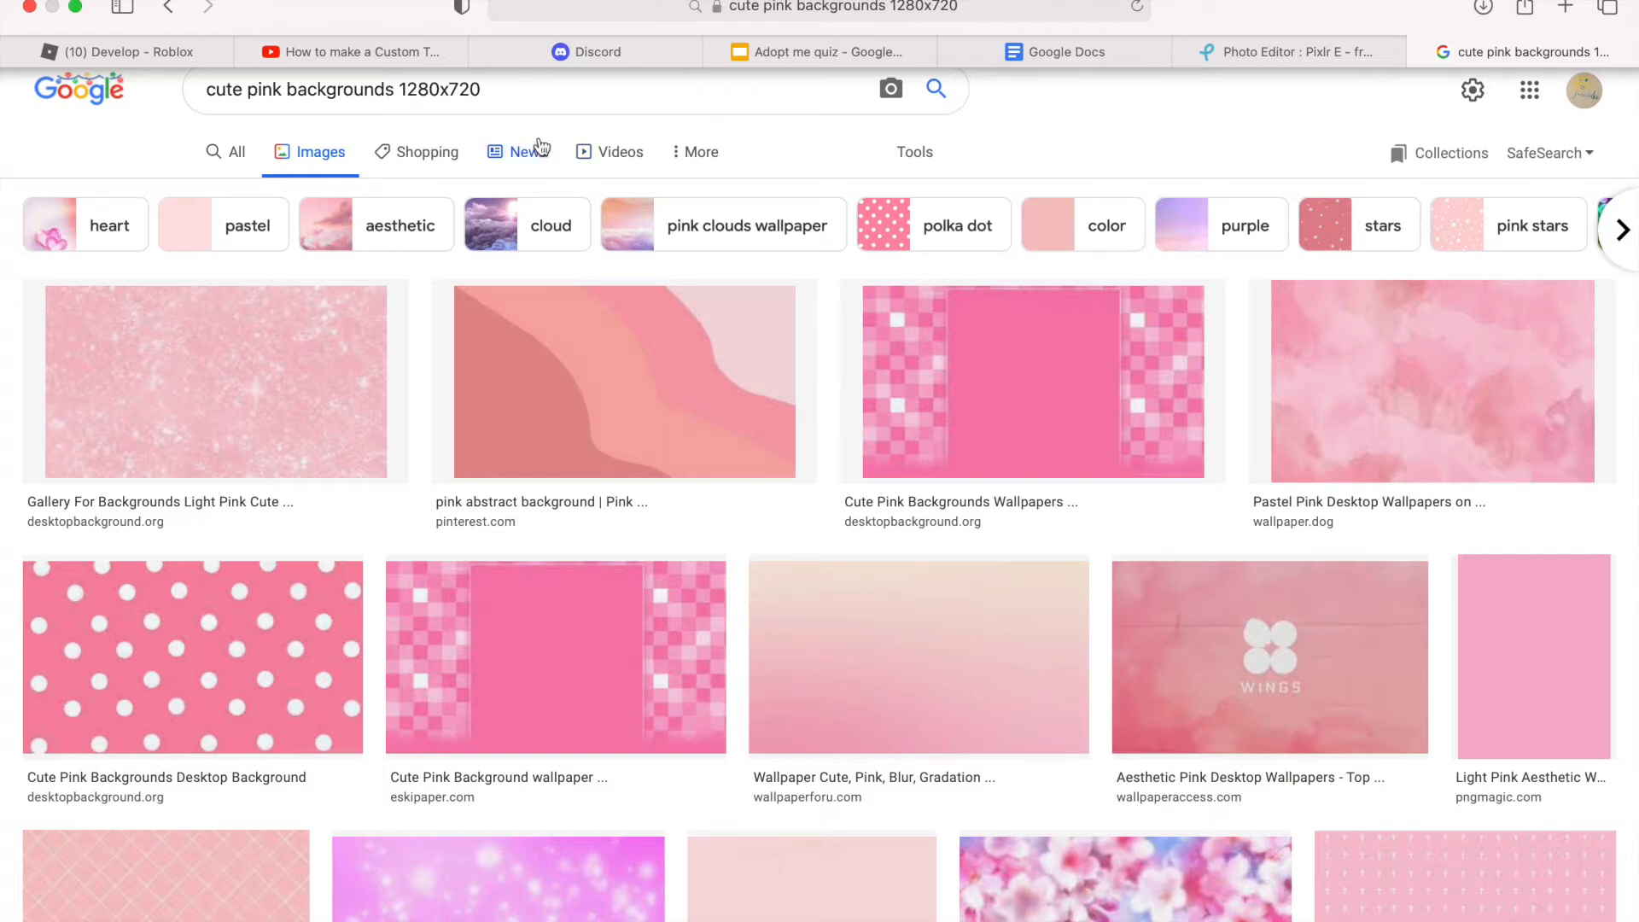
Step: Refine the image search to "cute pink aesthetic backgrounds 1280x720"
click(284, 92)
text(aesthetic)
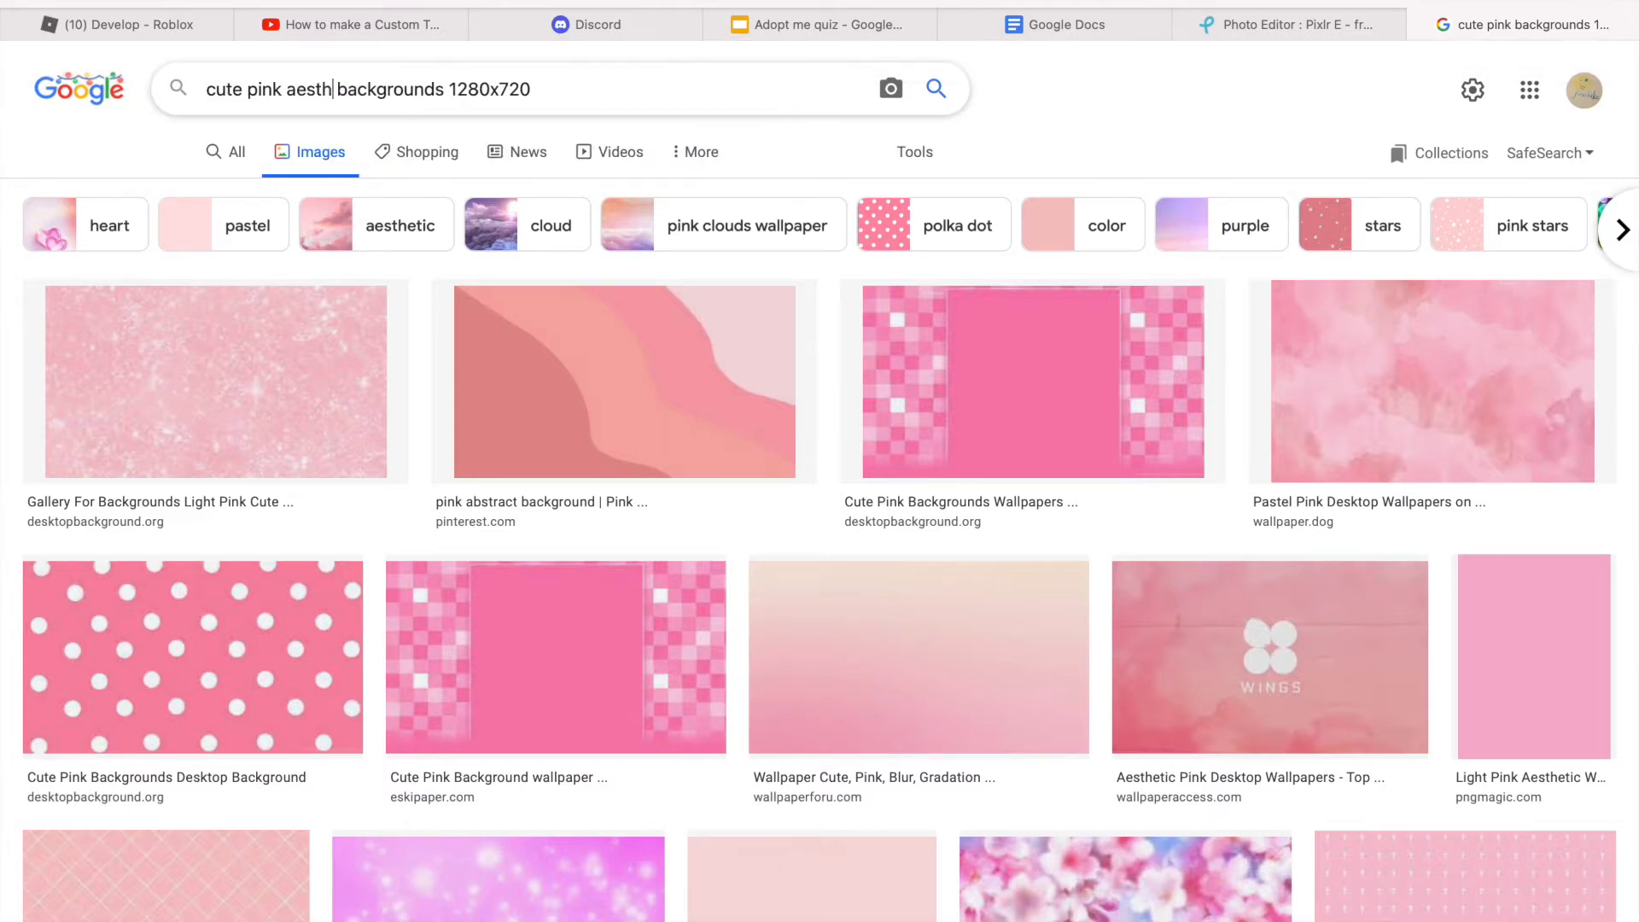
key(Return)
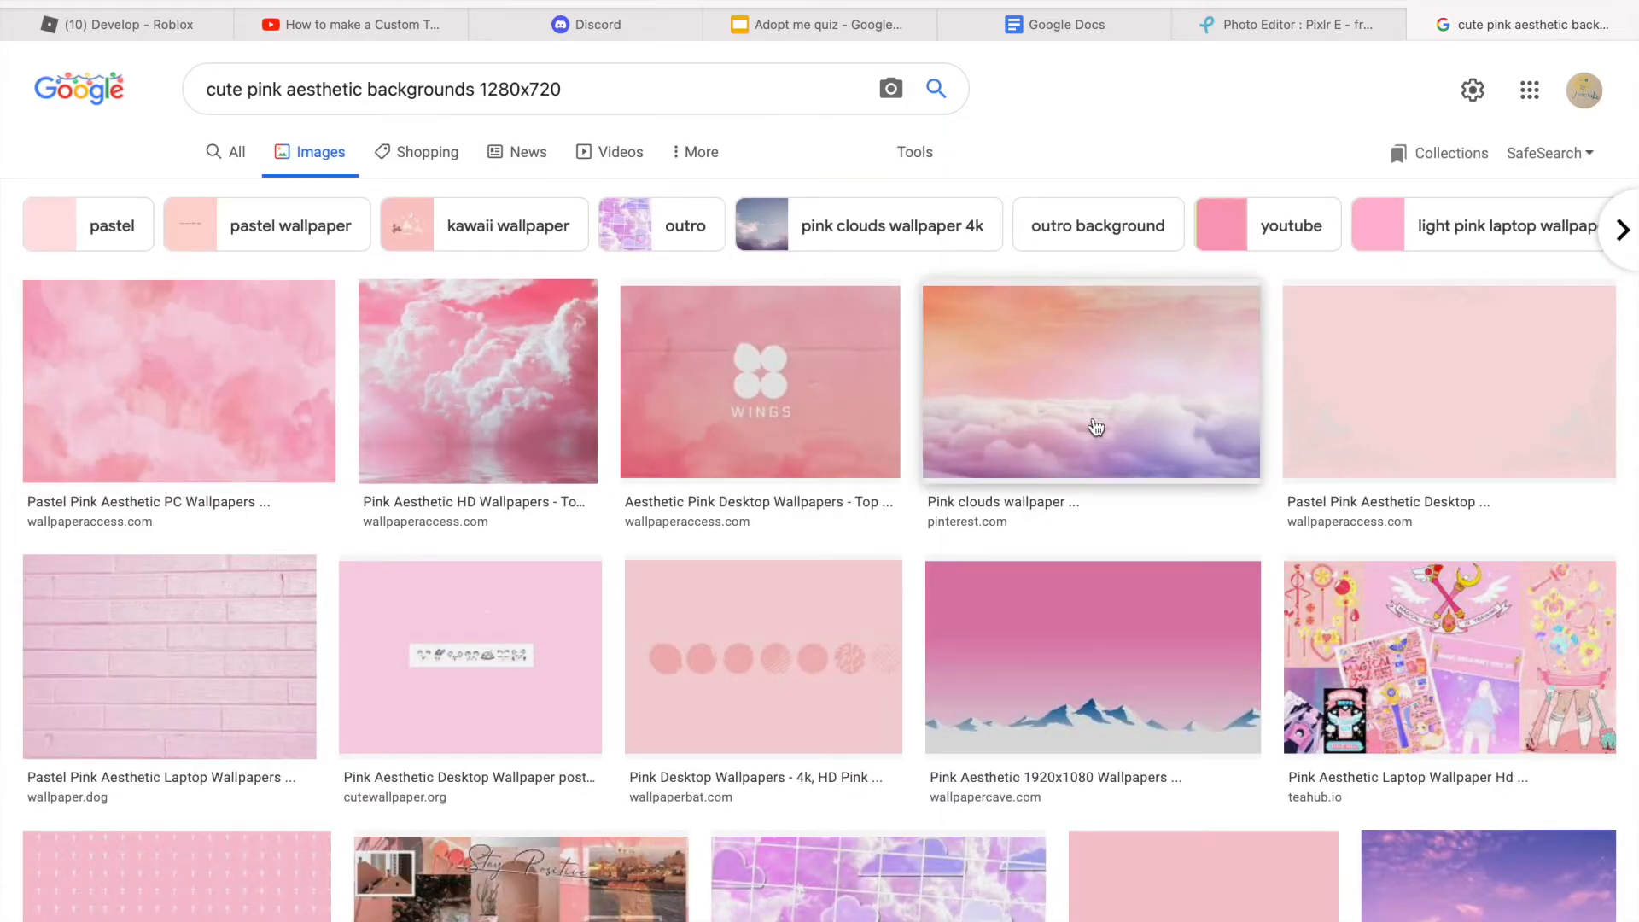
Step: Browse the pink aesthetic image results for a suitable thumbnail background
scroll(1031, 679, down, 5)
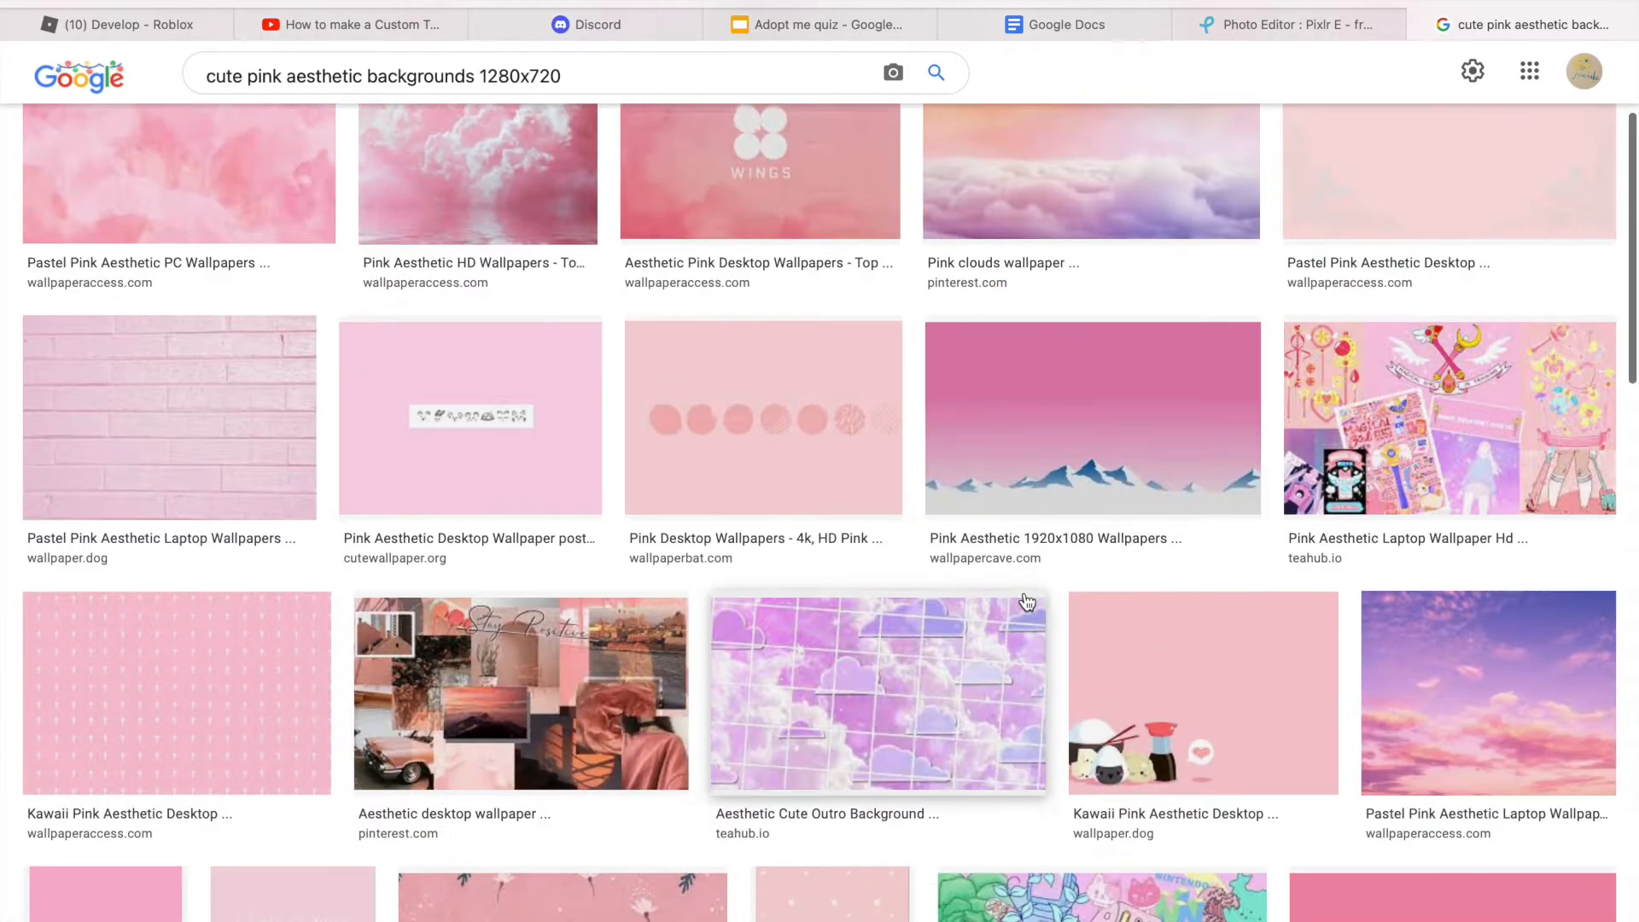
scroll(1028, 603, down, 2)
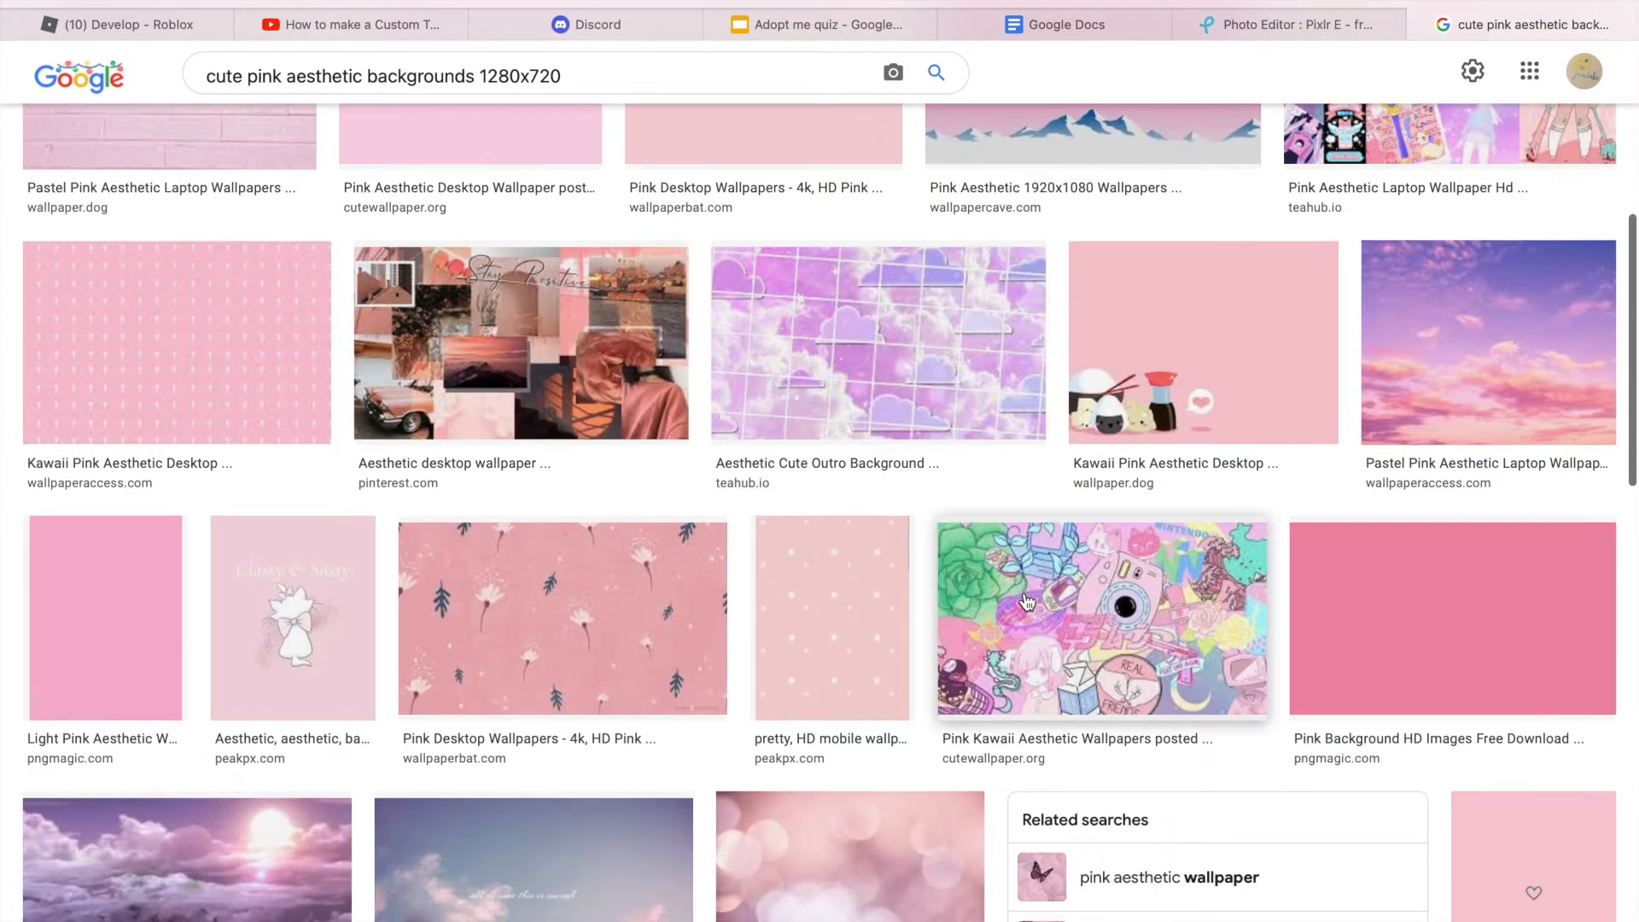
scroll(1027, 602, down, 2)
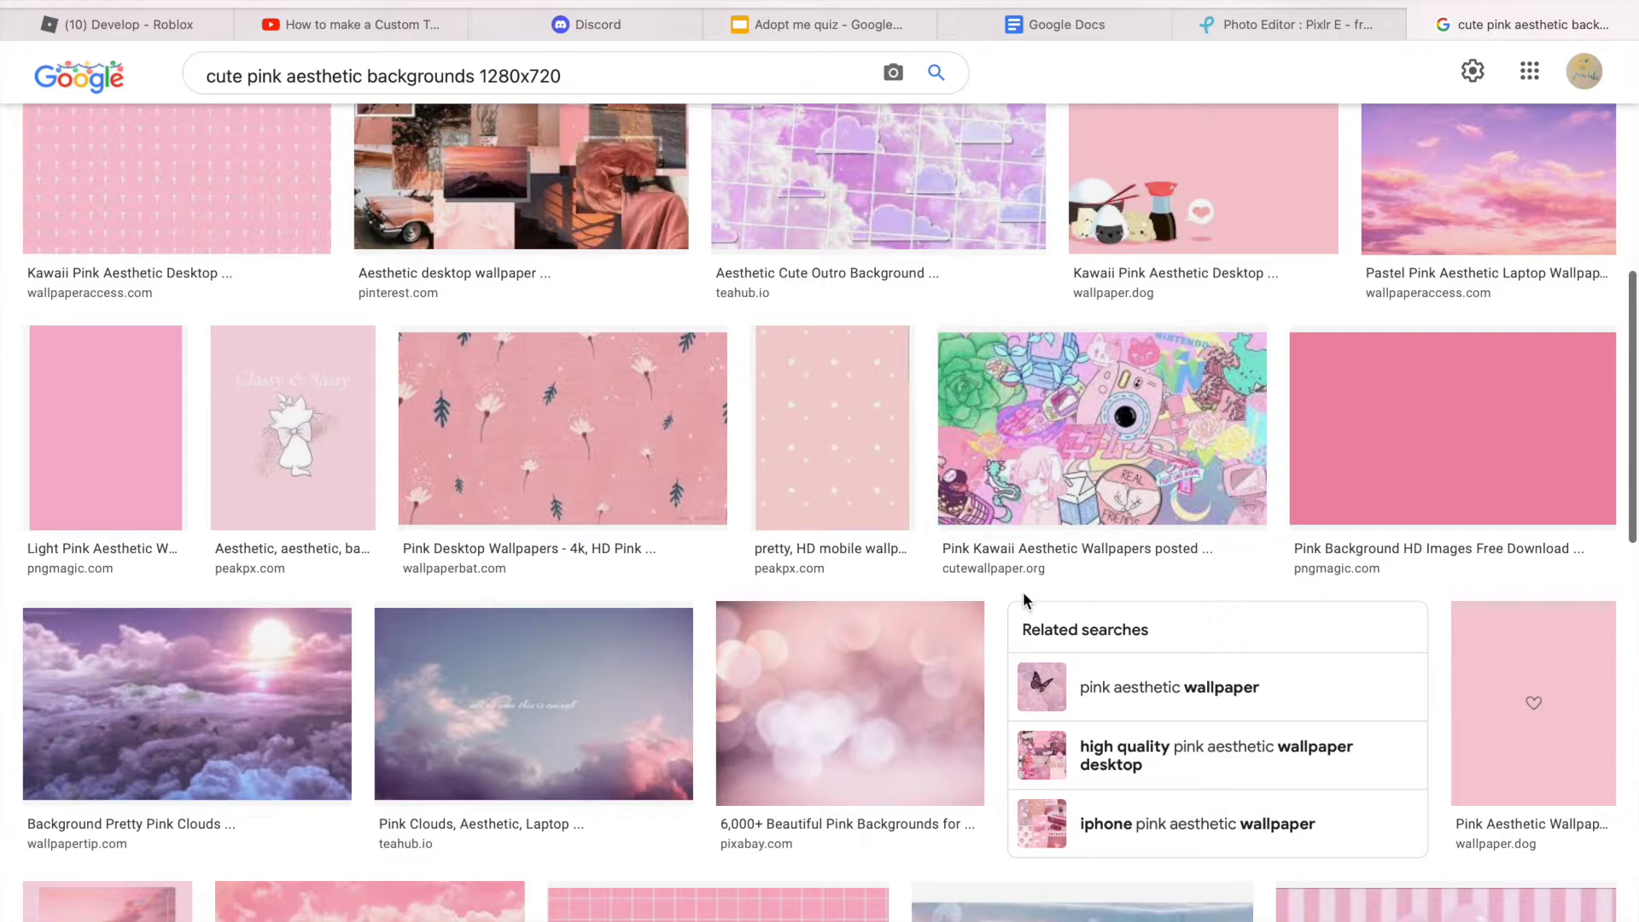
scroll(1026, 602, down, 5)
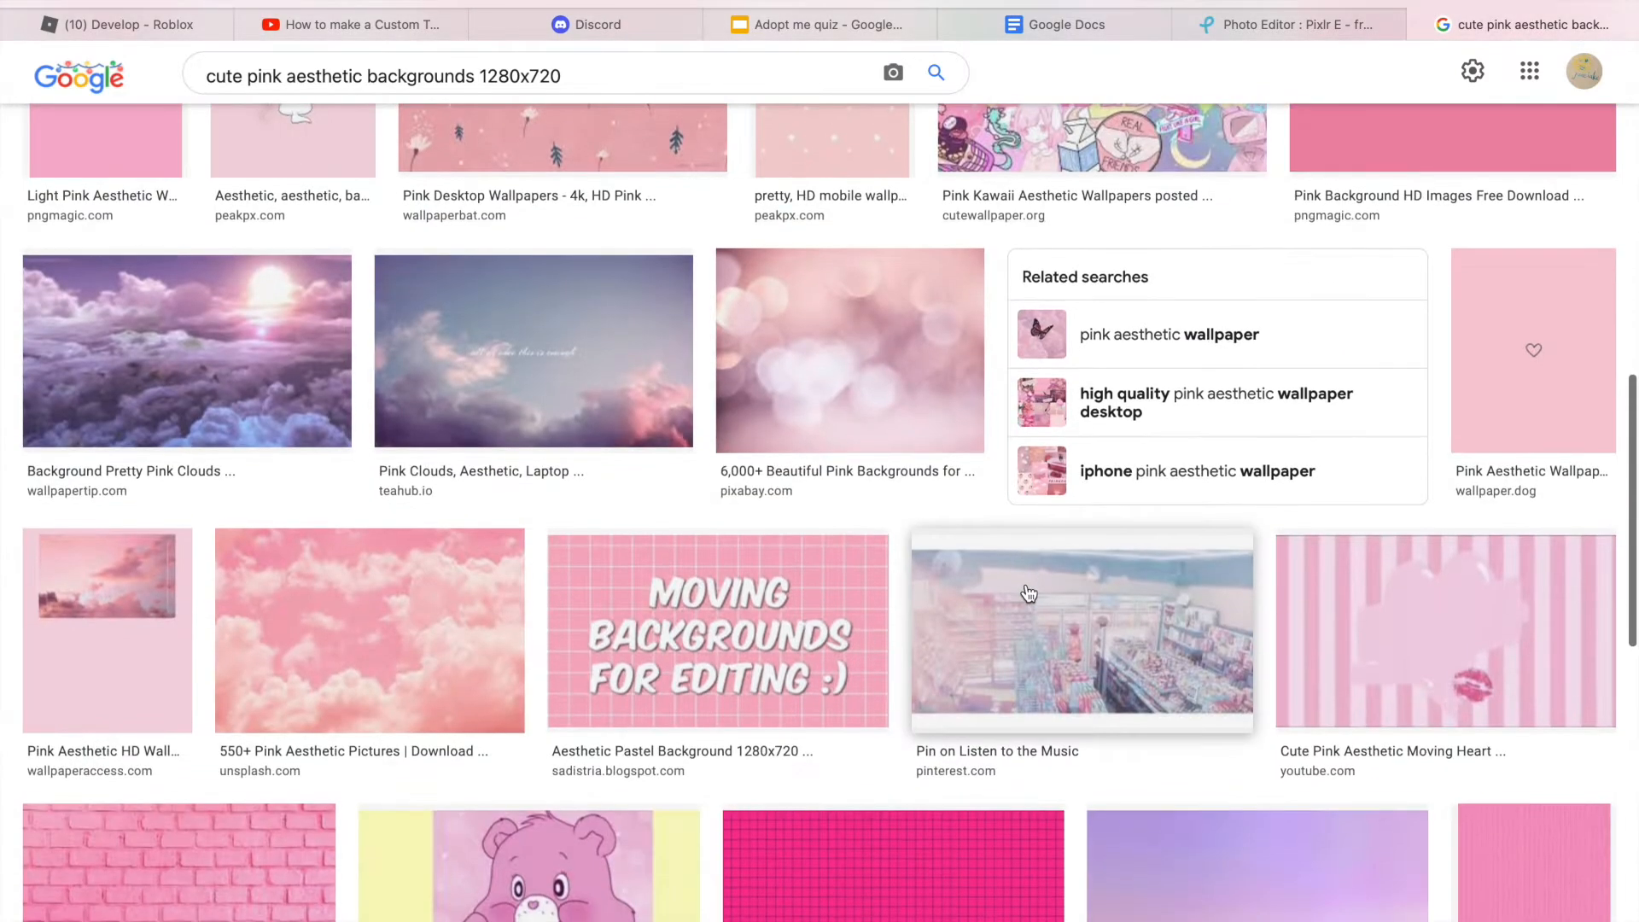
scroll(703, 688, down, 1)
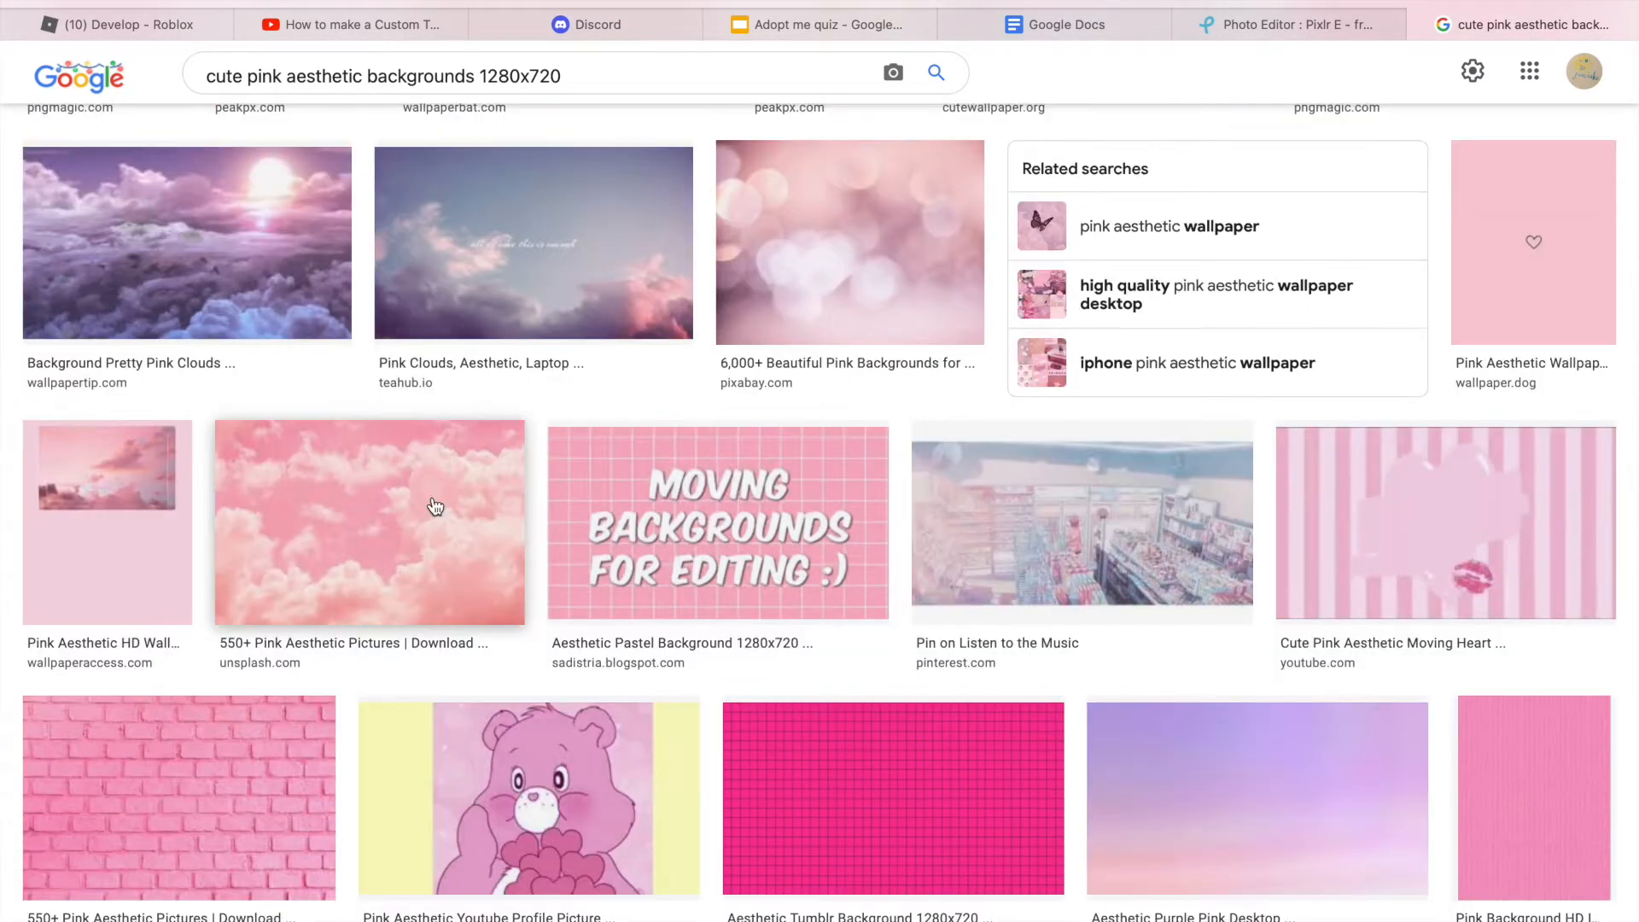
scroll(778, 610, down, 3)
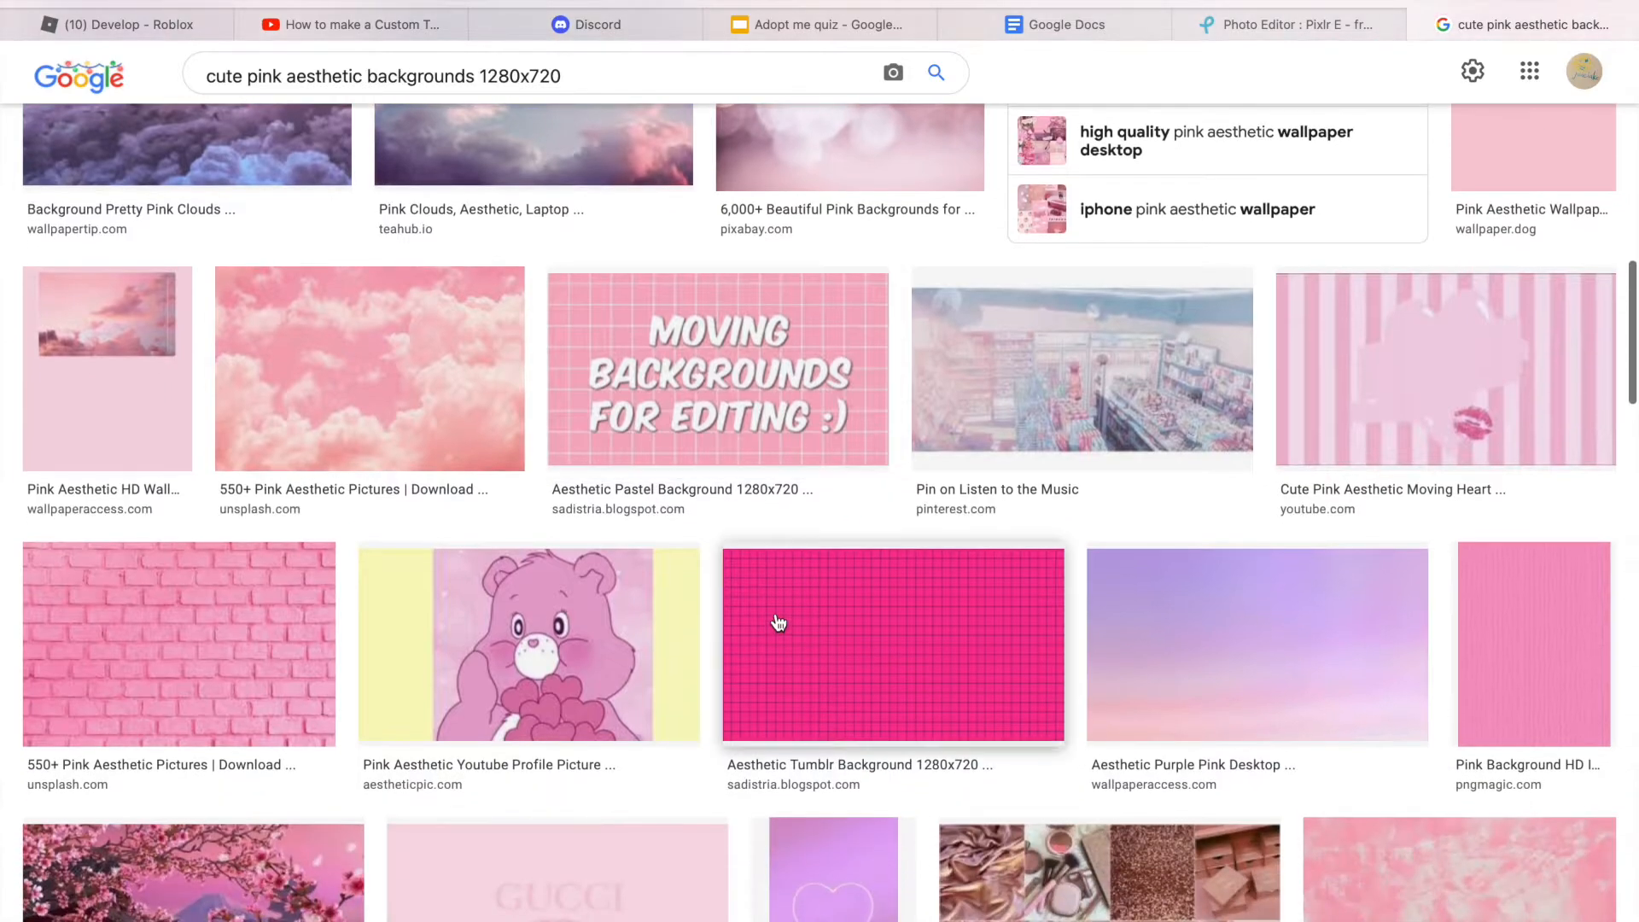
scroll(778, 611, down, 3)
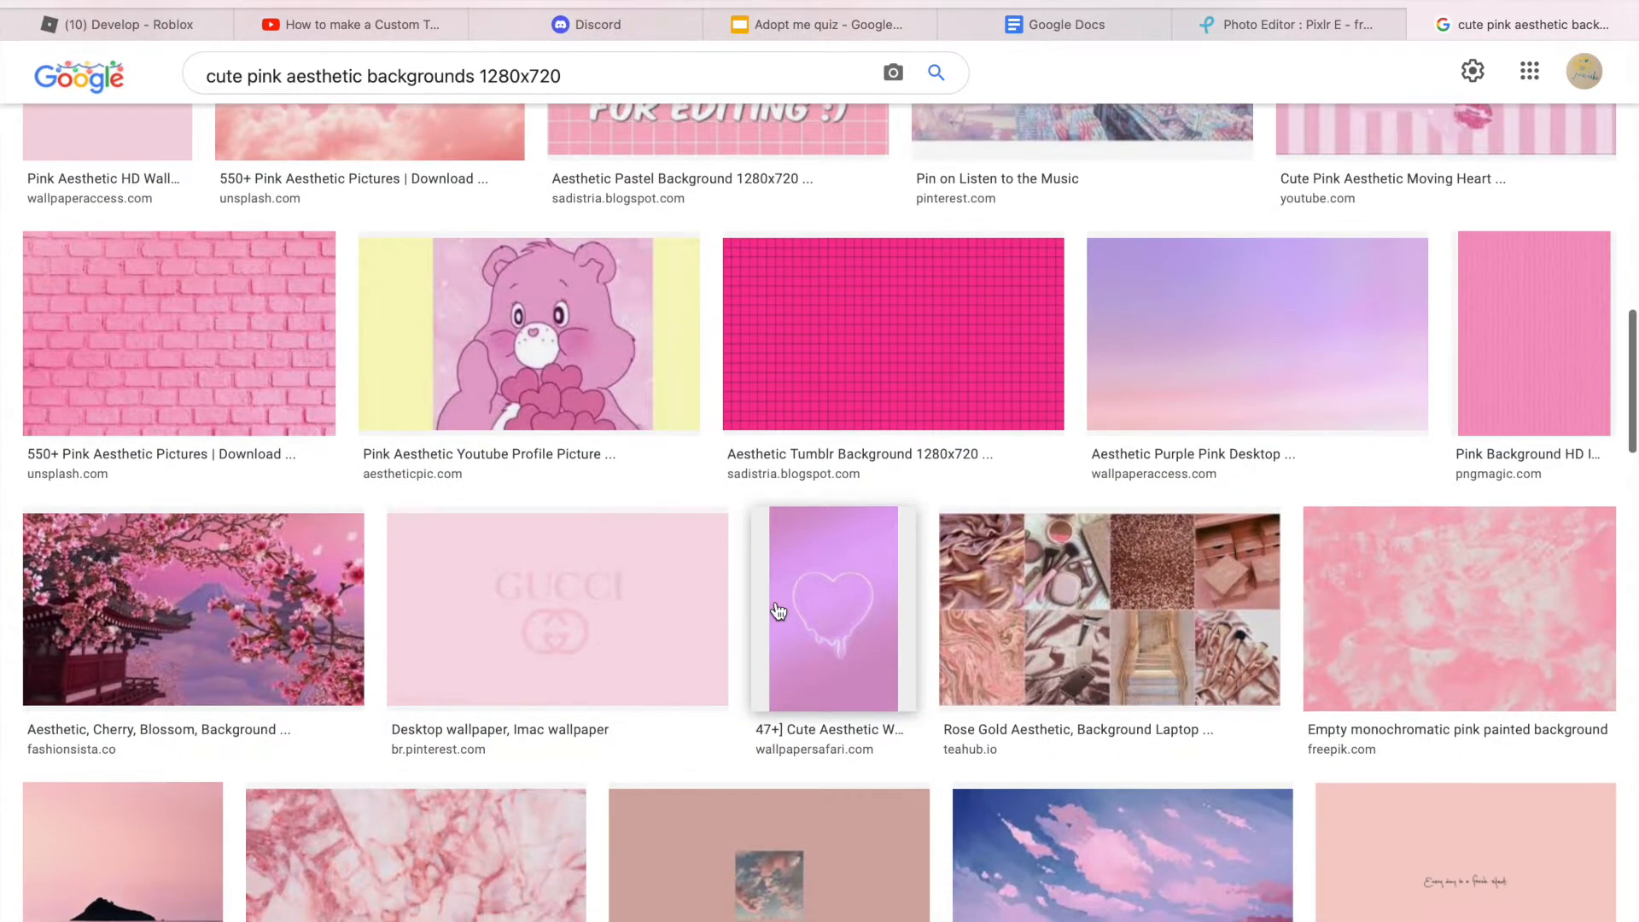
scroll(778, 611, down, 1)
scroll(778, 610, up, 12)
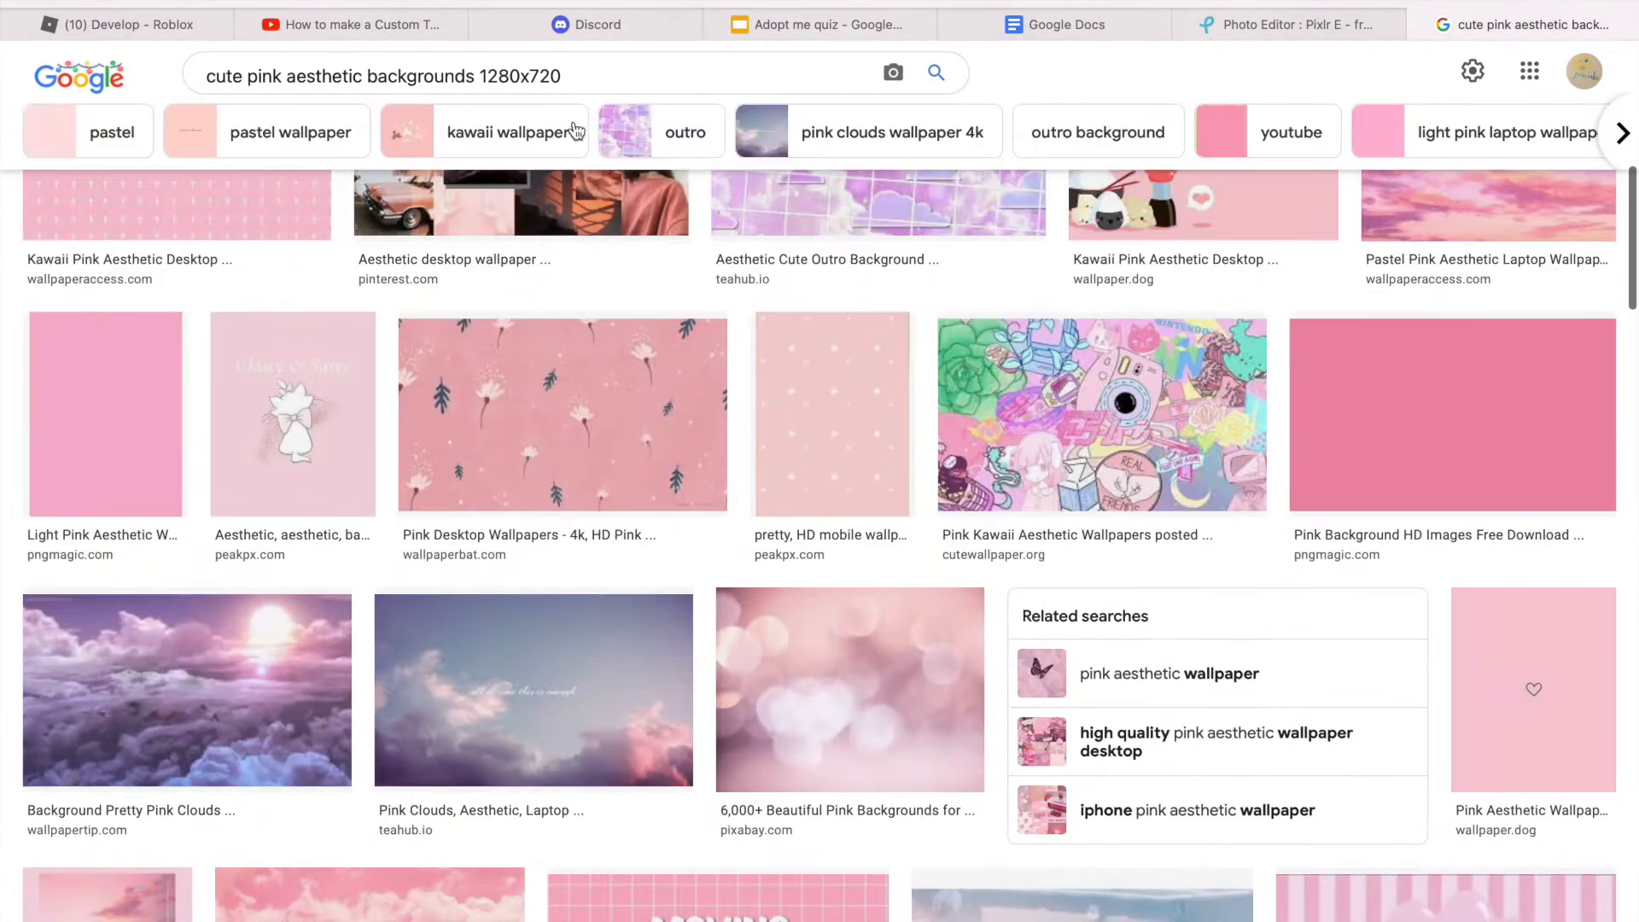
click(532, 76)
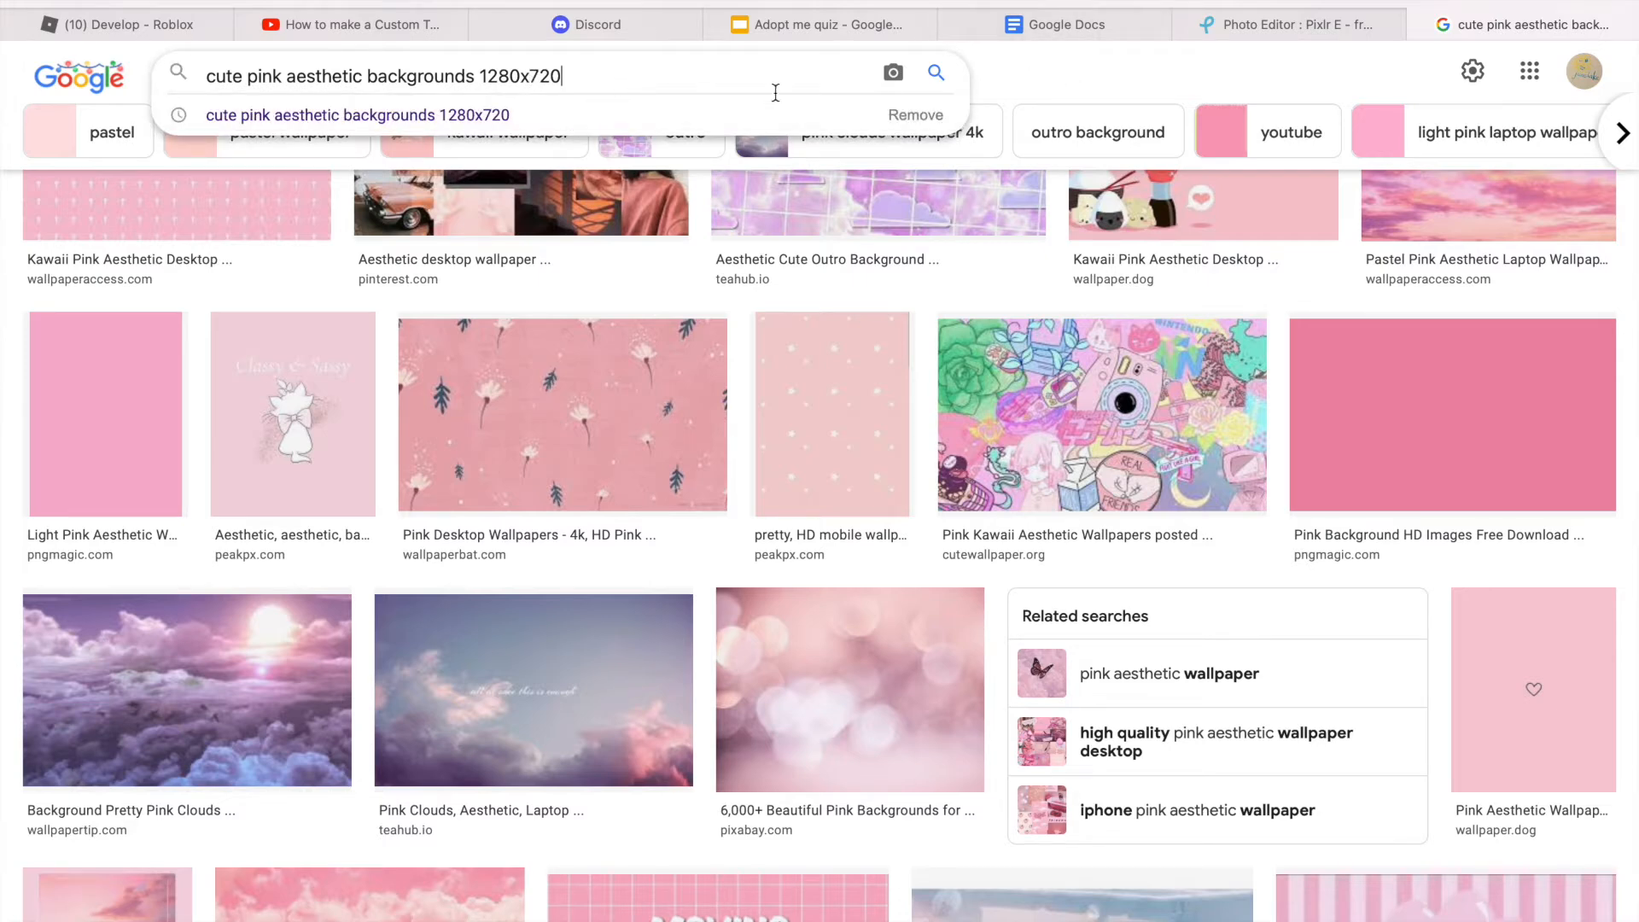
click(1109, 69)
scroll(802, 512, down, 2)
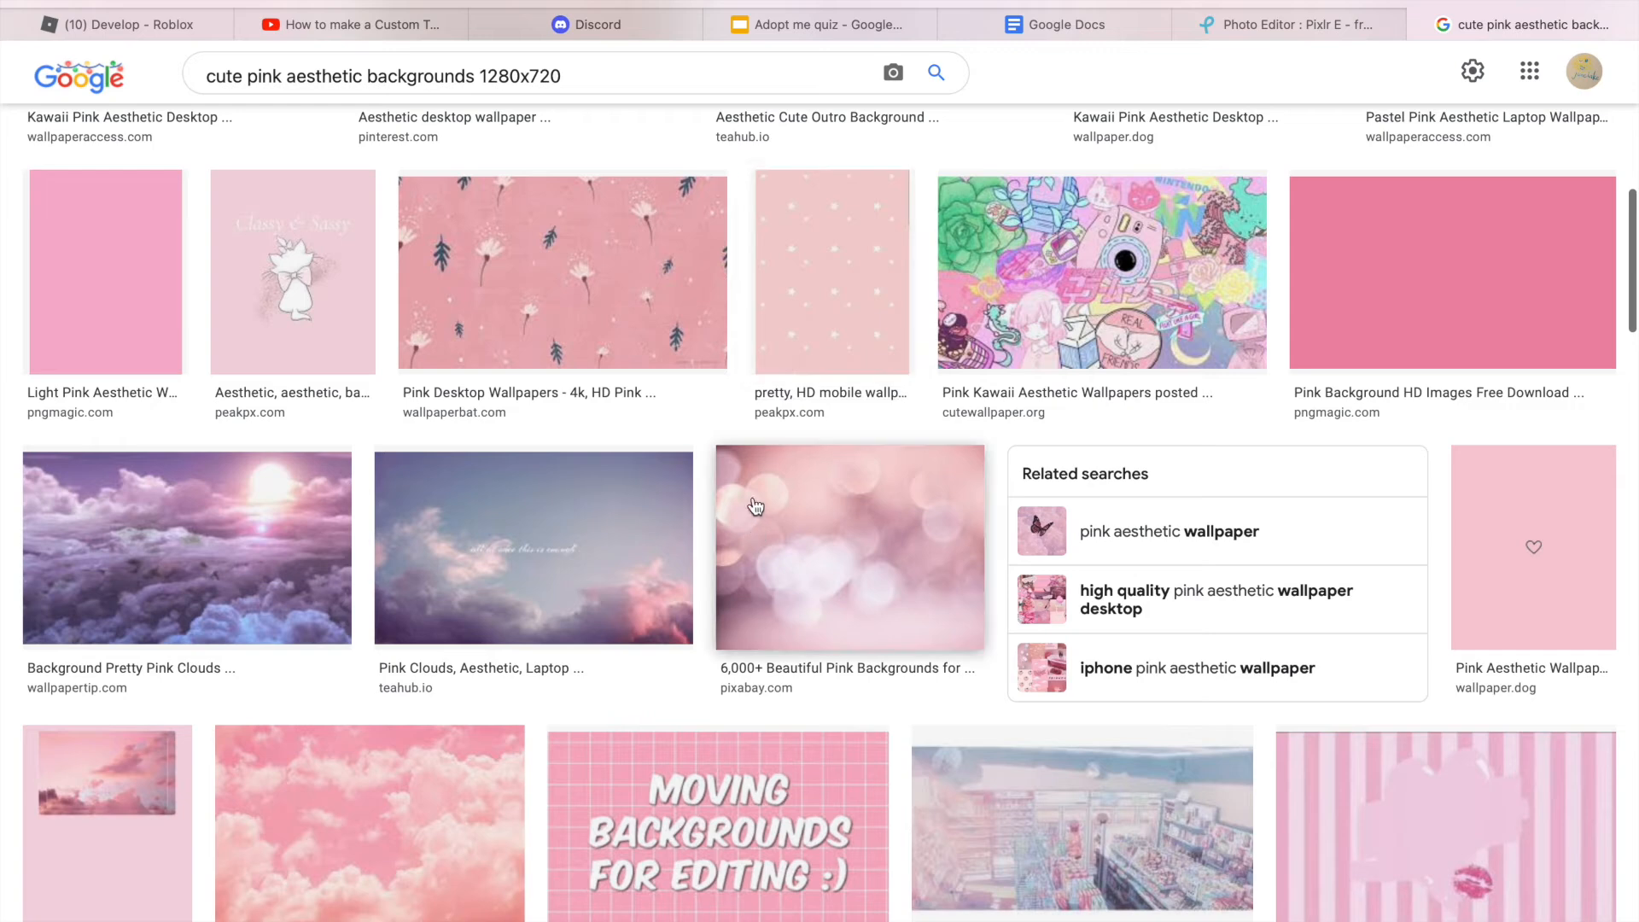
Step: Save the pink floral wallpaper from wallpaperbat.com under a new name in the home folder
click(679, 321)
right_click(1121, 301)
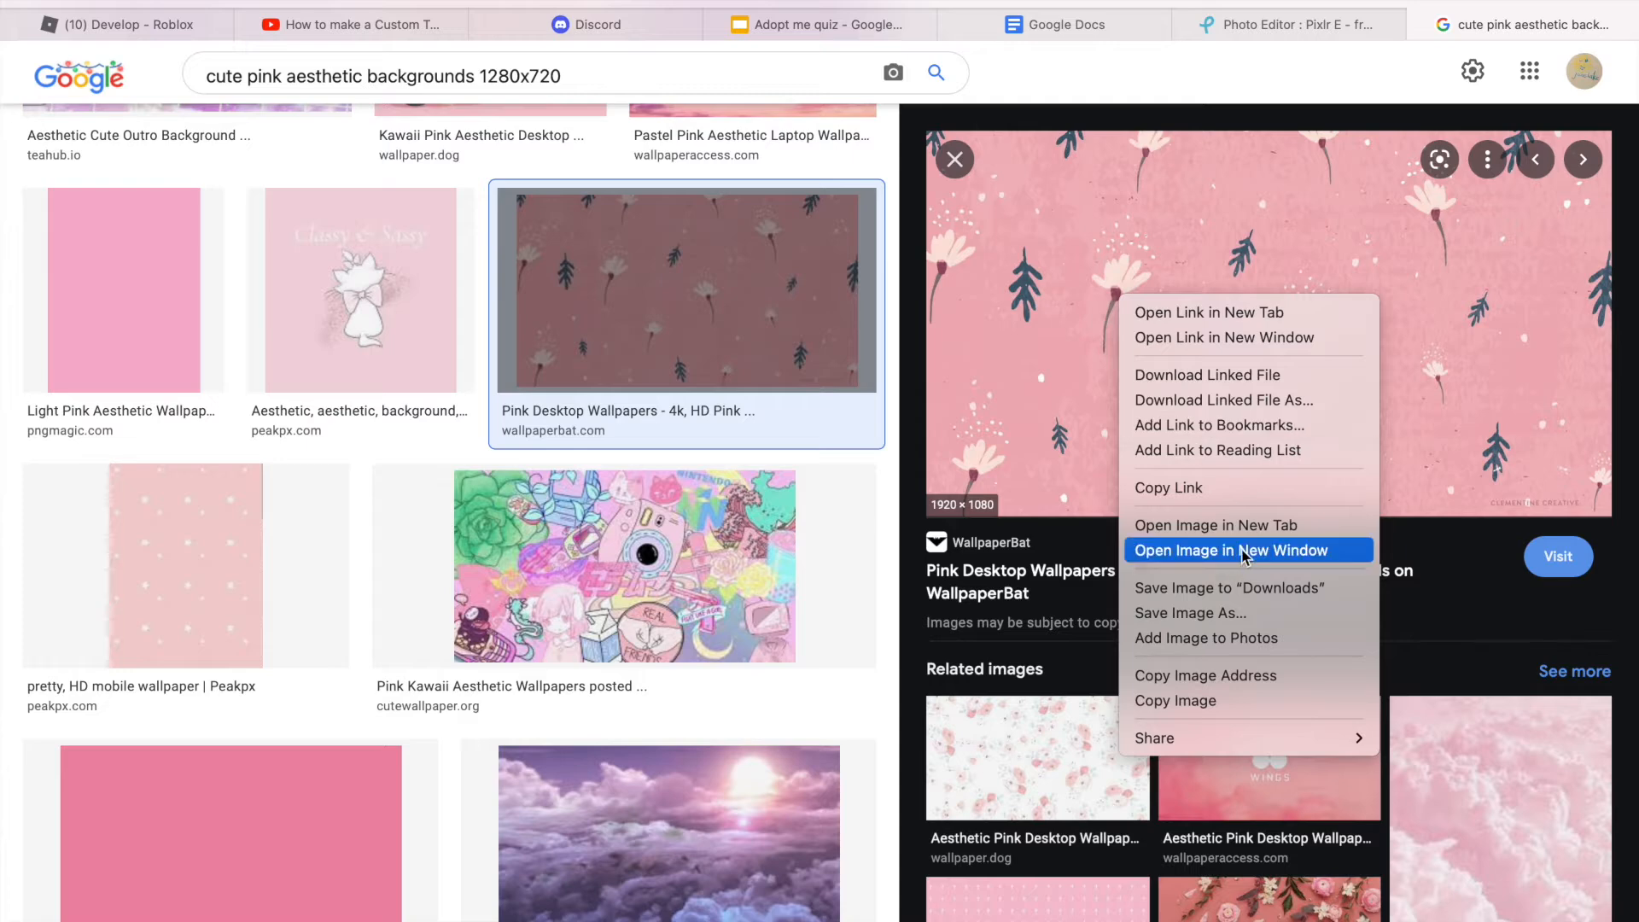
click(1235, 614)
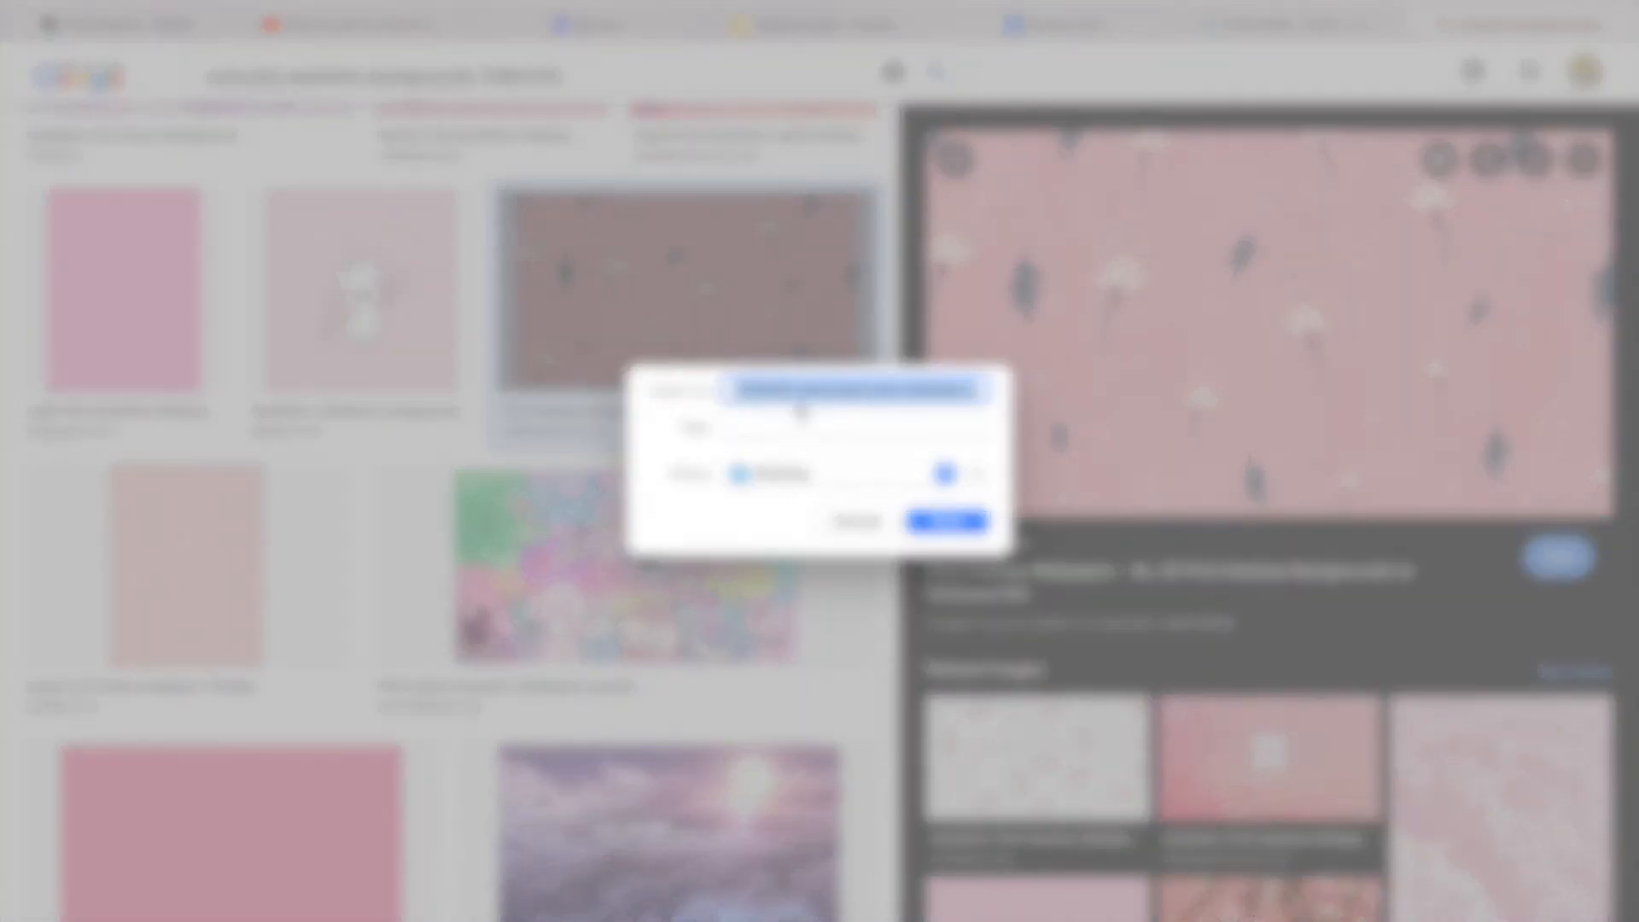
key(BackSpace)
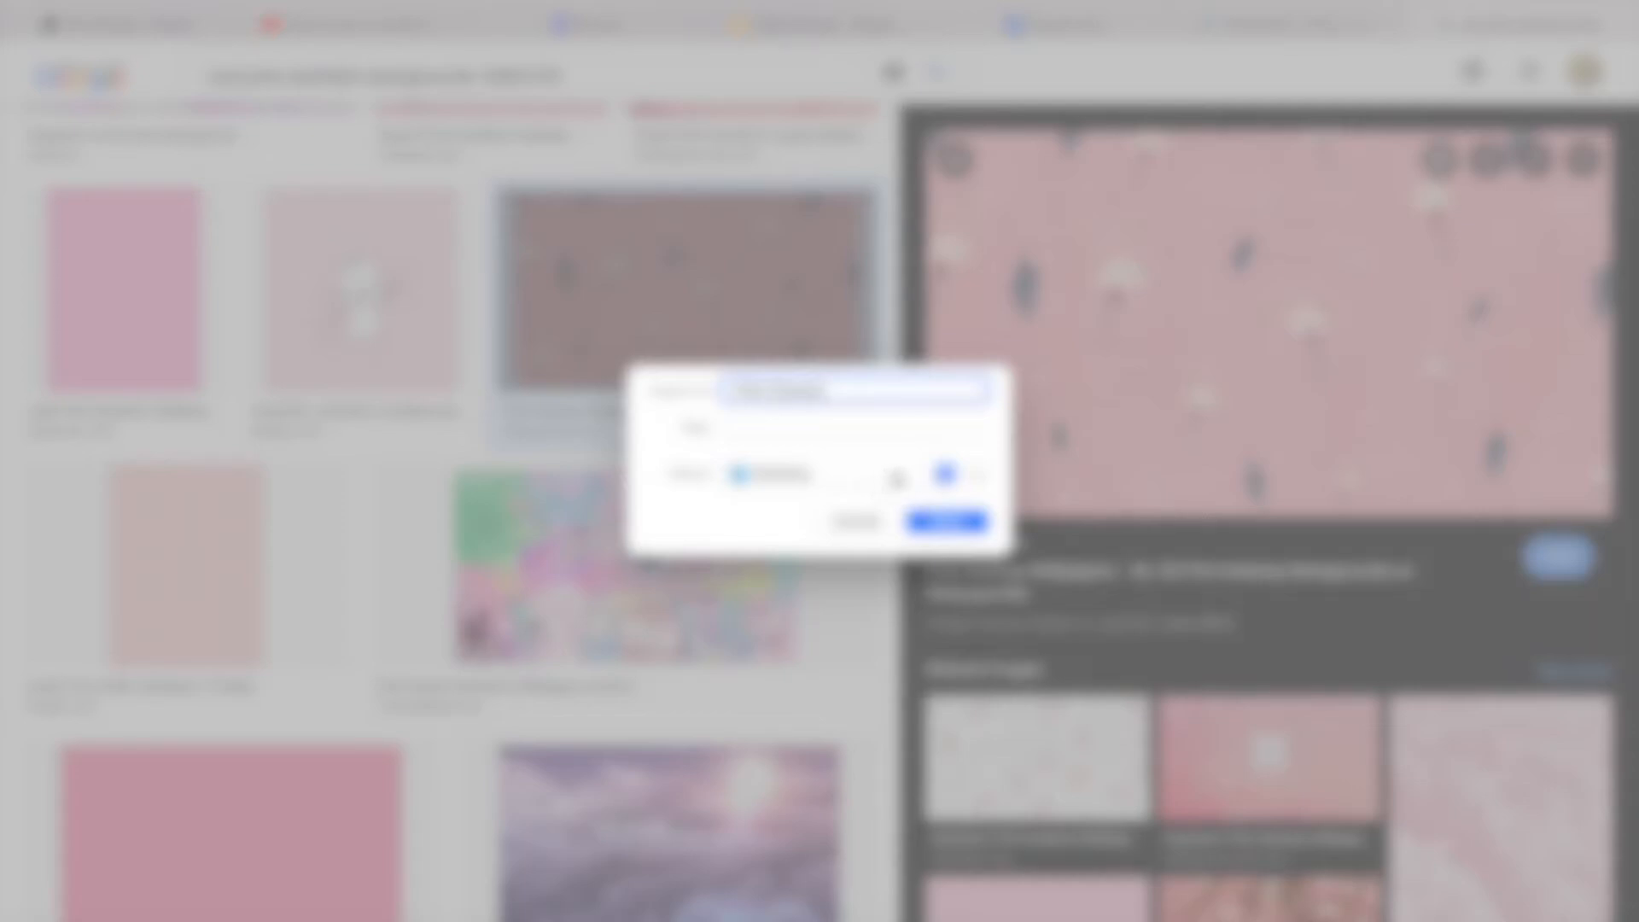
click(903, 482)
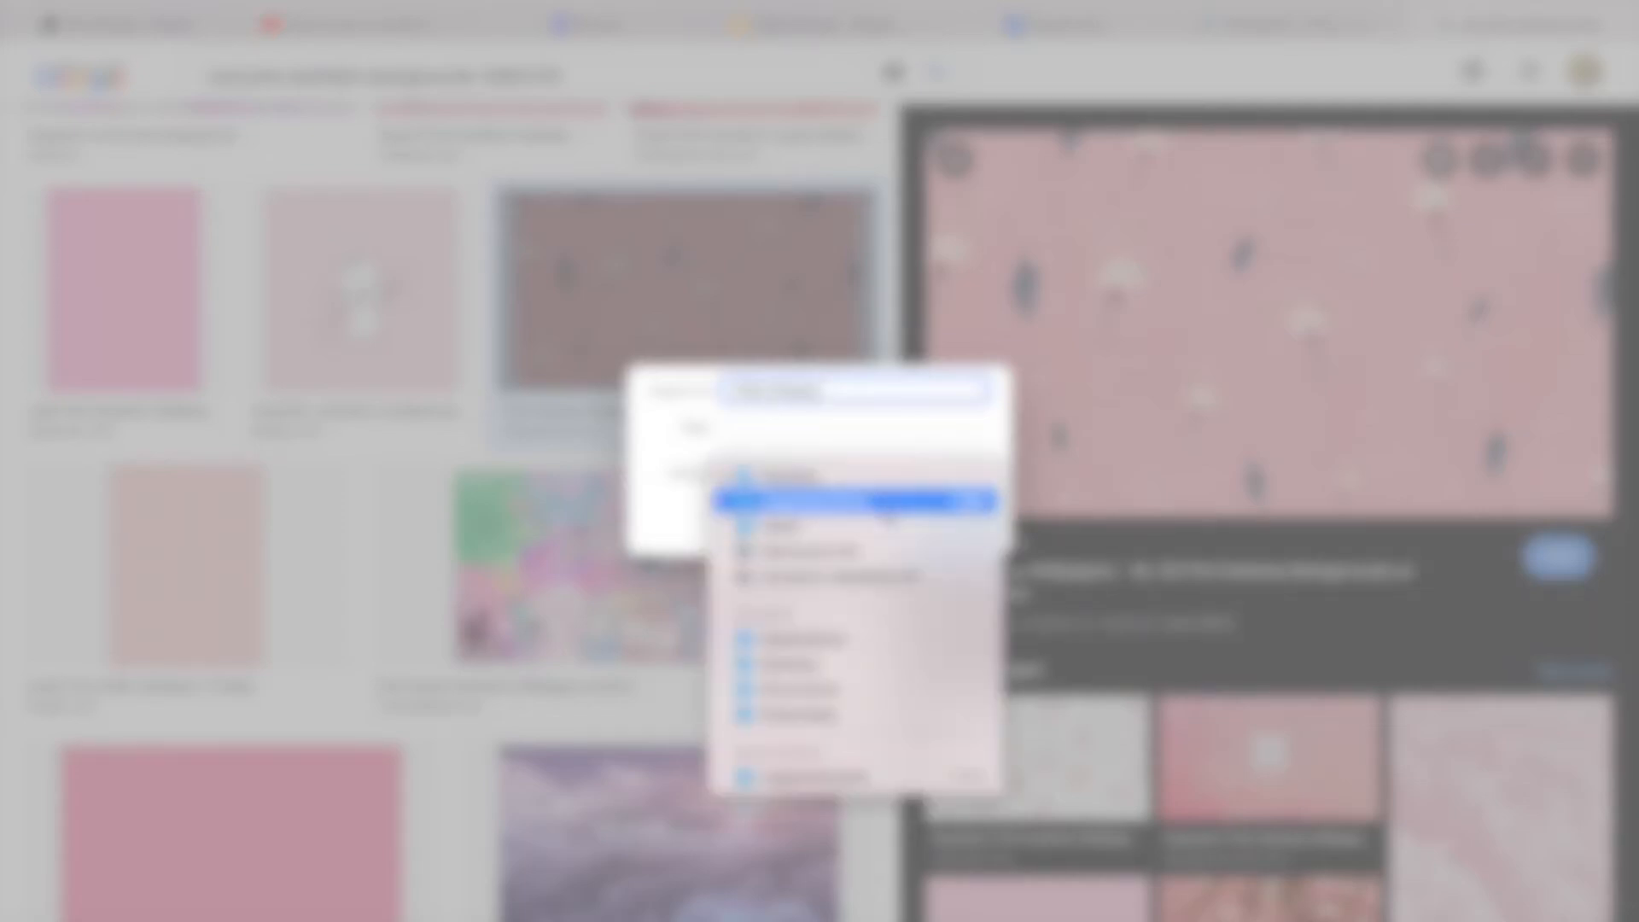
click(887, 503)
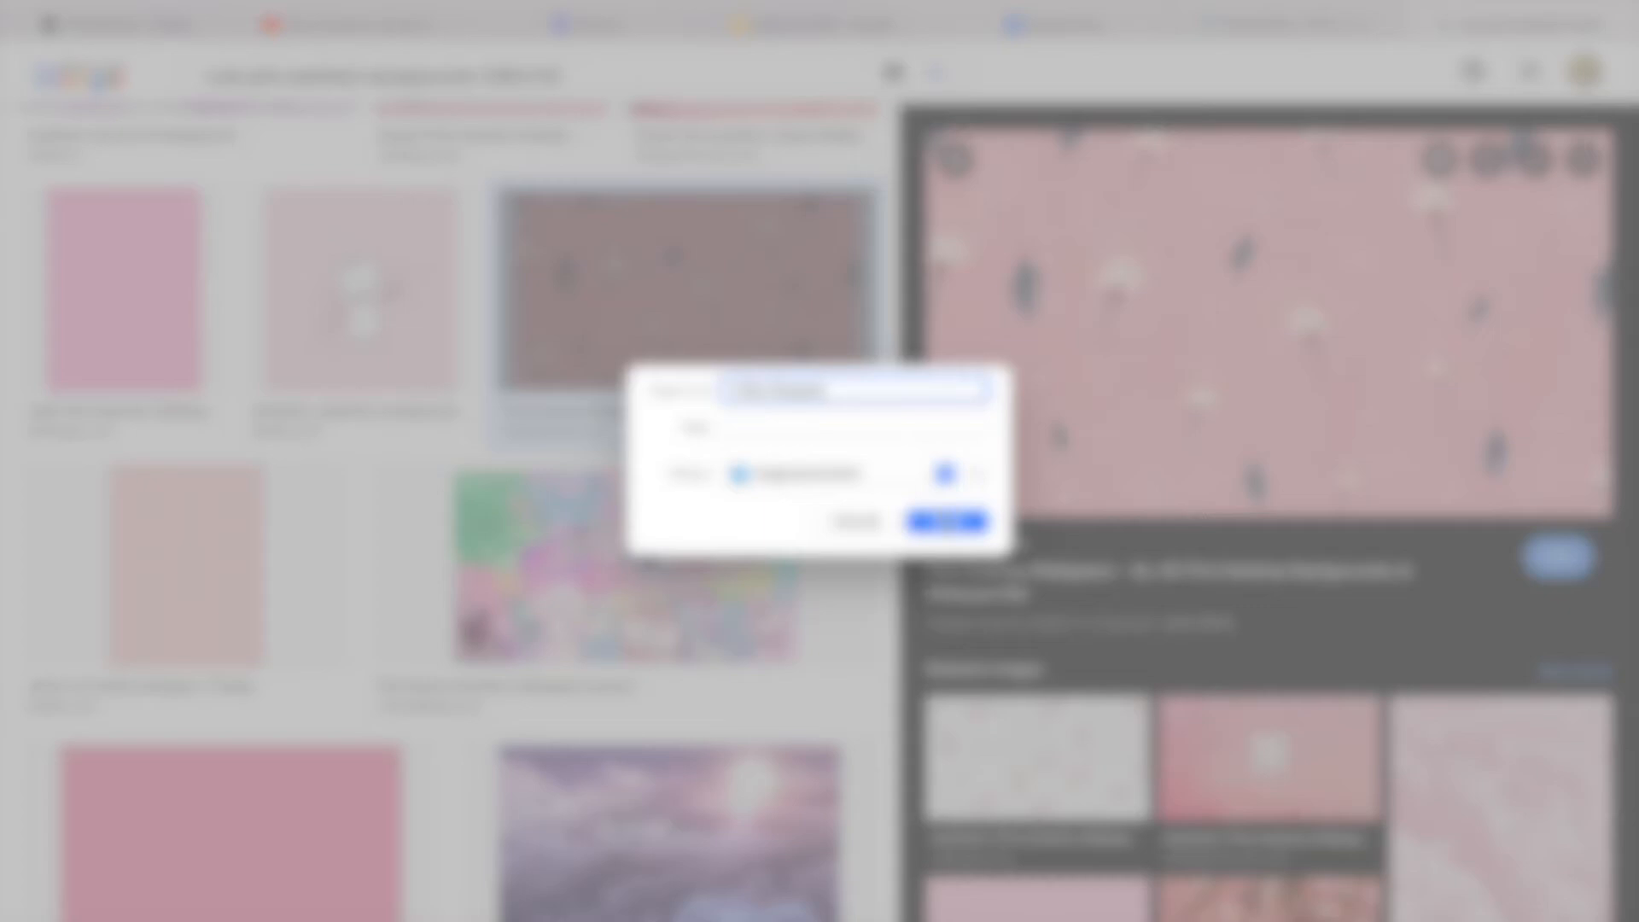
click(948, 521)
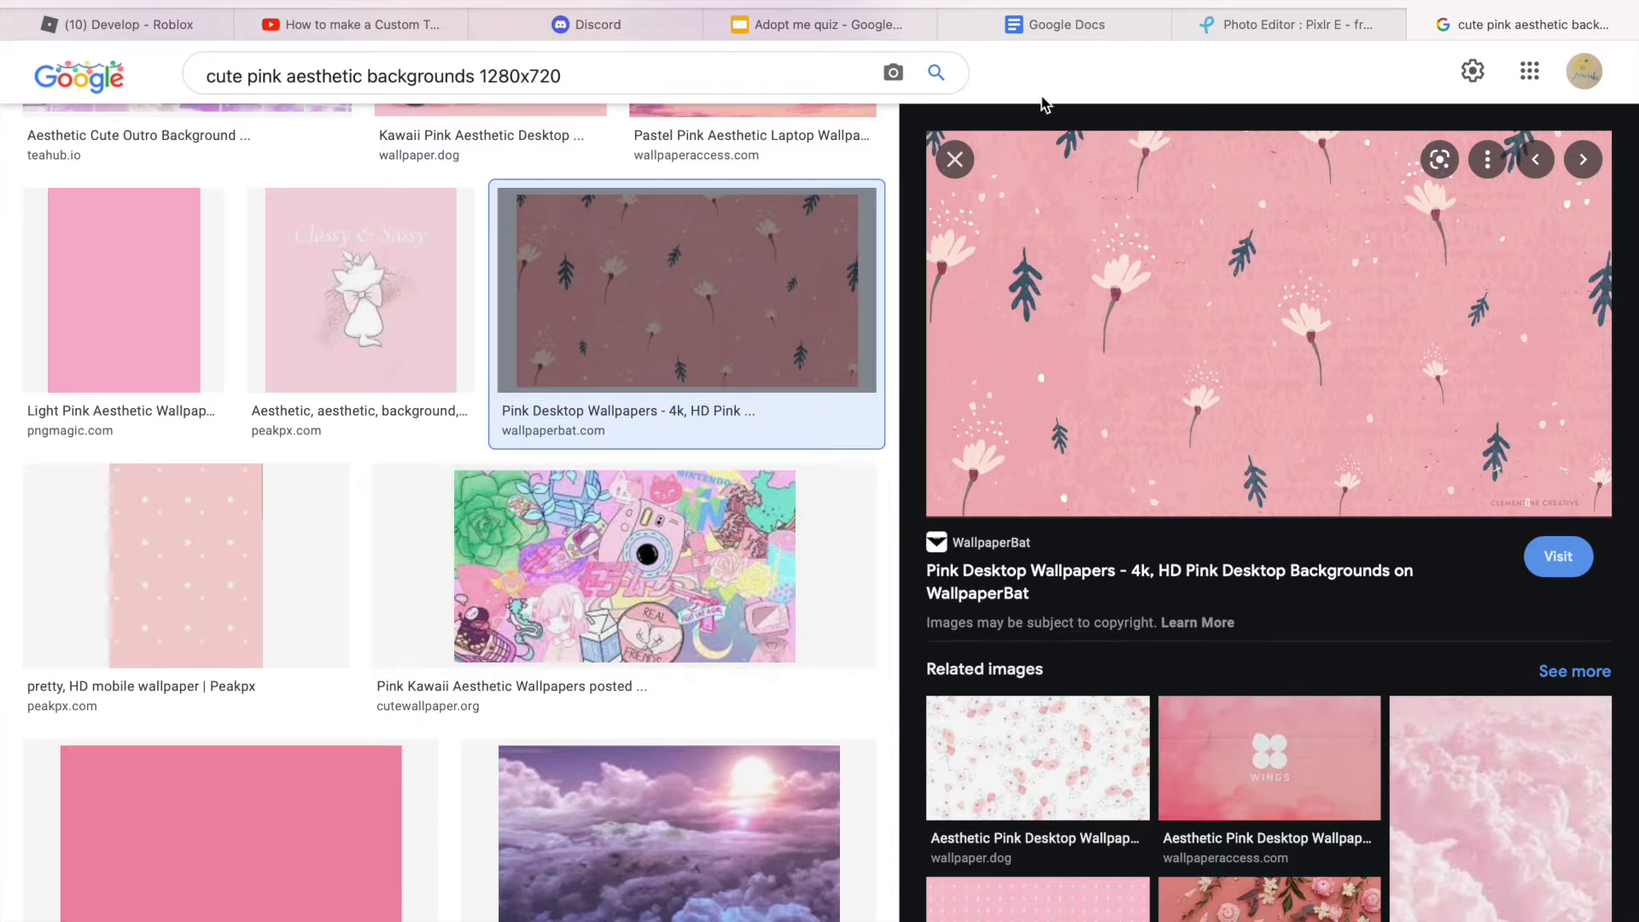
Step: Launch Roblox Studio from the Roblox Develop page and create a place from the Classic Baseplate template
click(1289, 34)
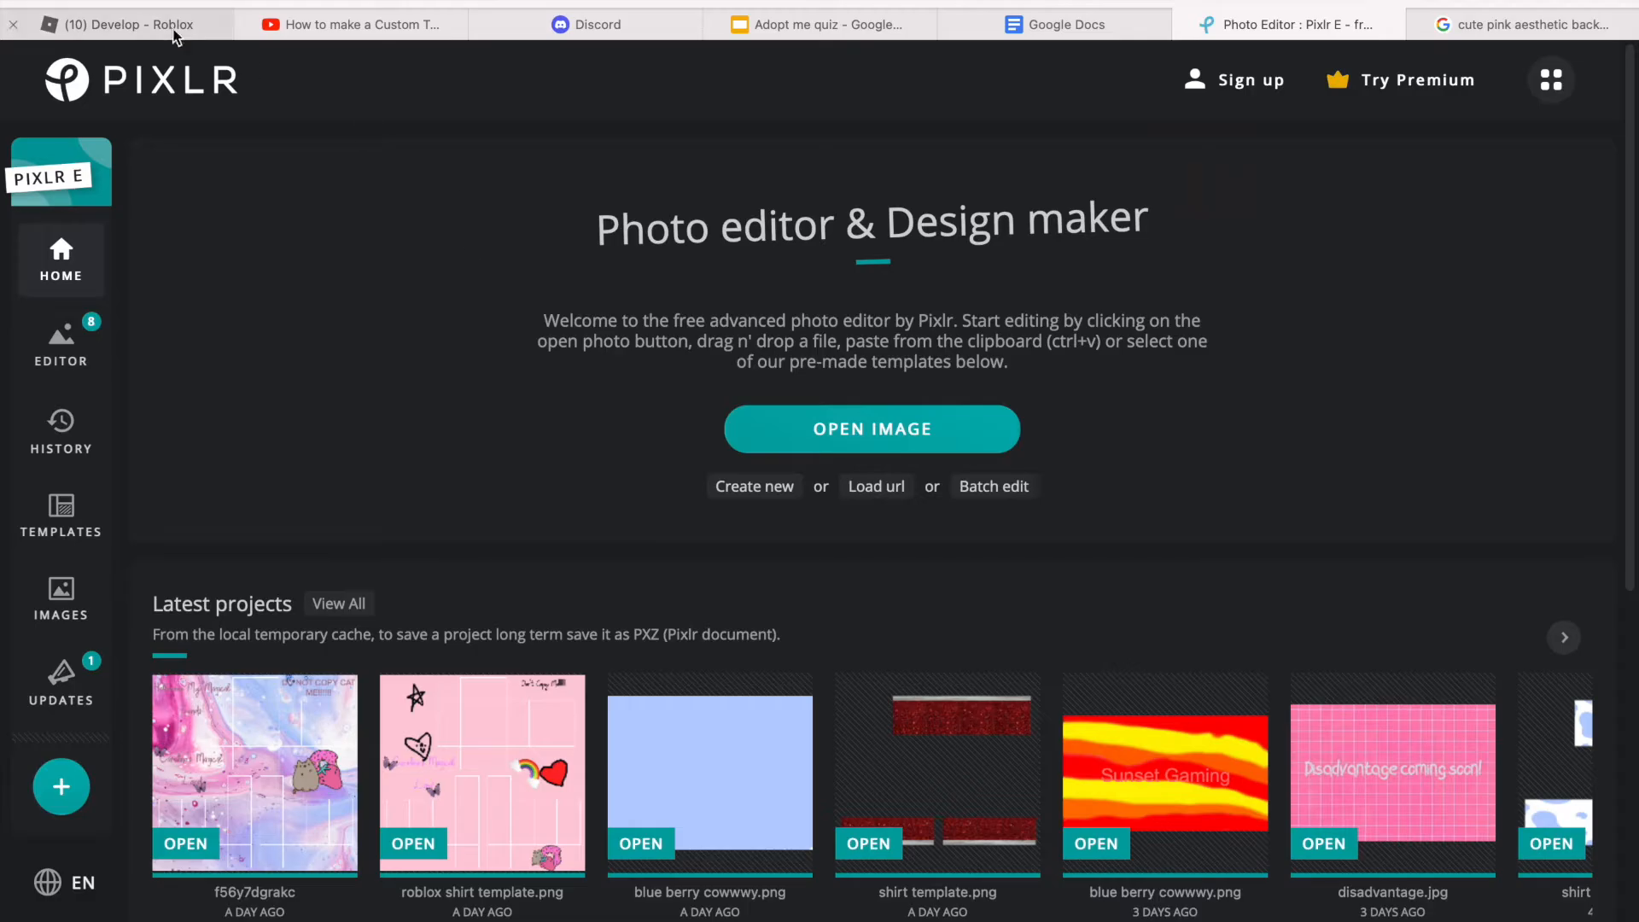
click(171, 27)
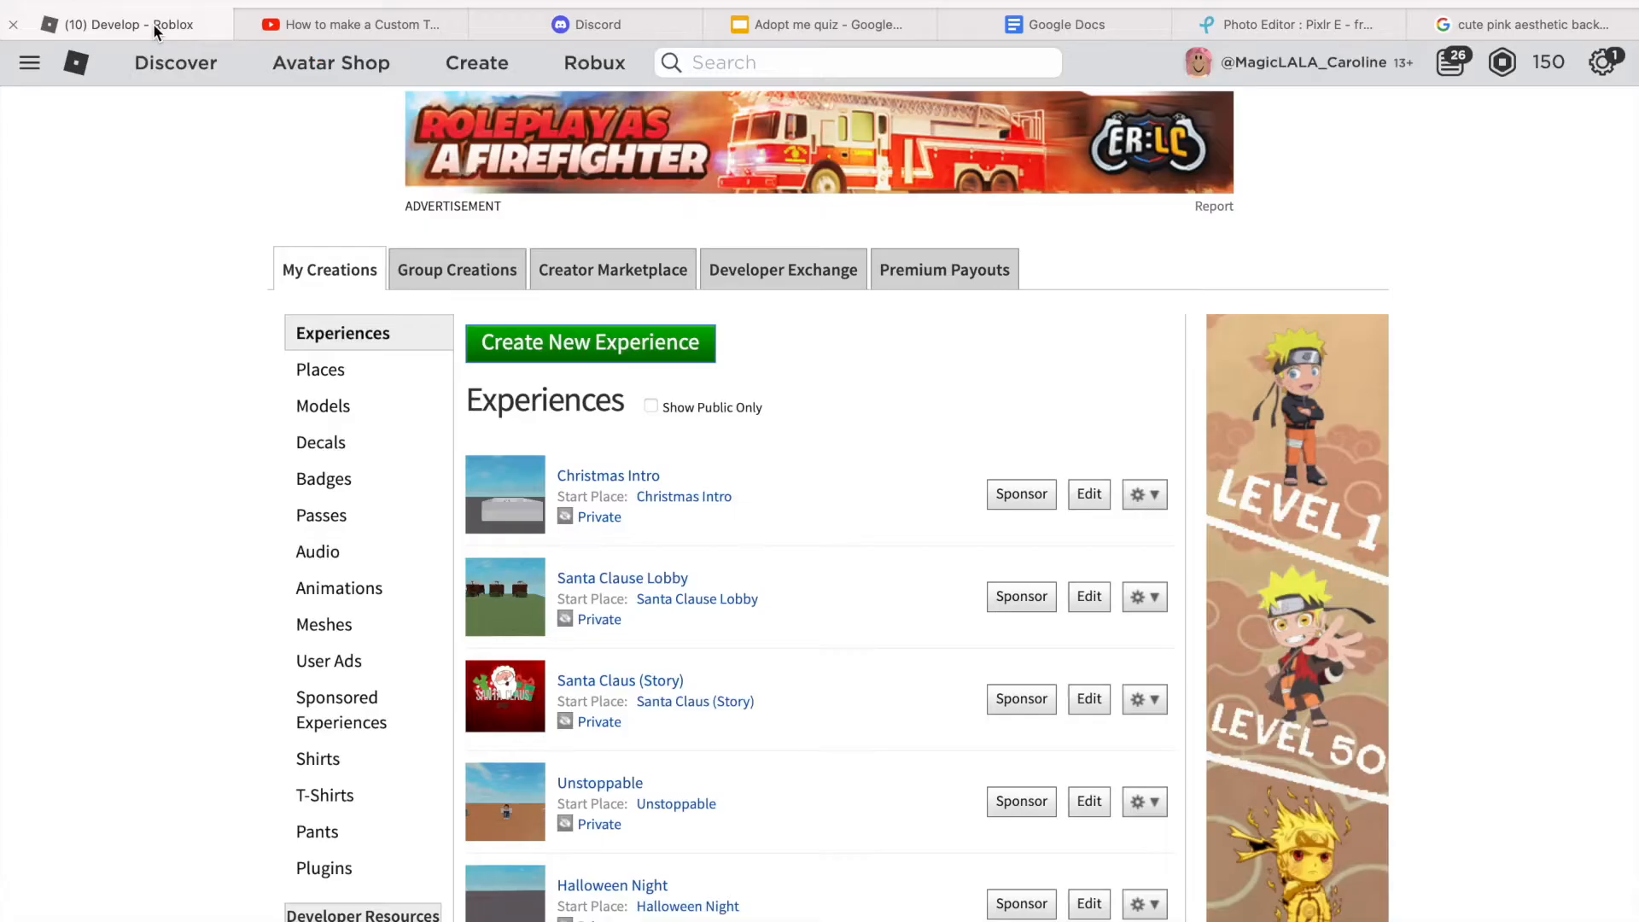
click(605, 340)
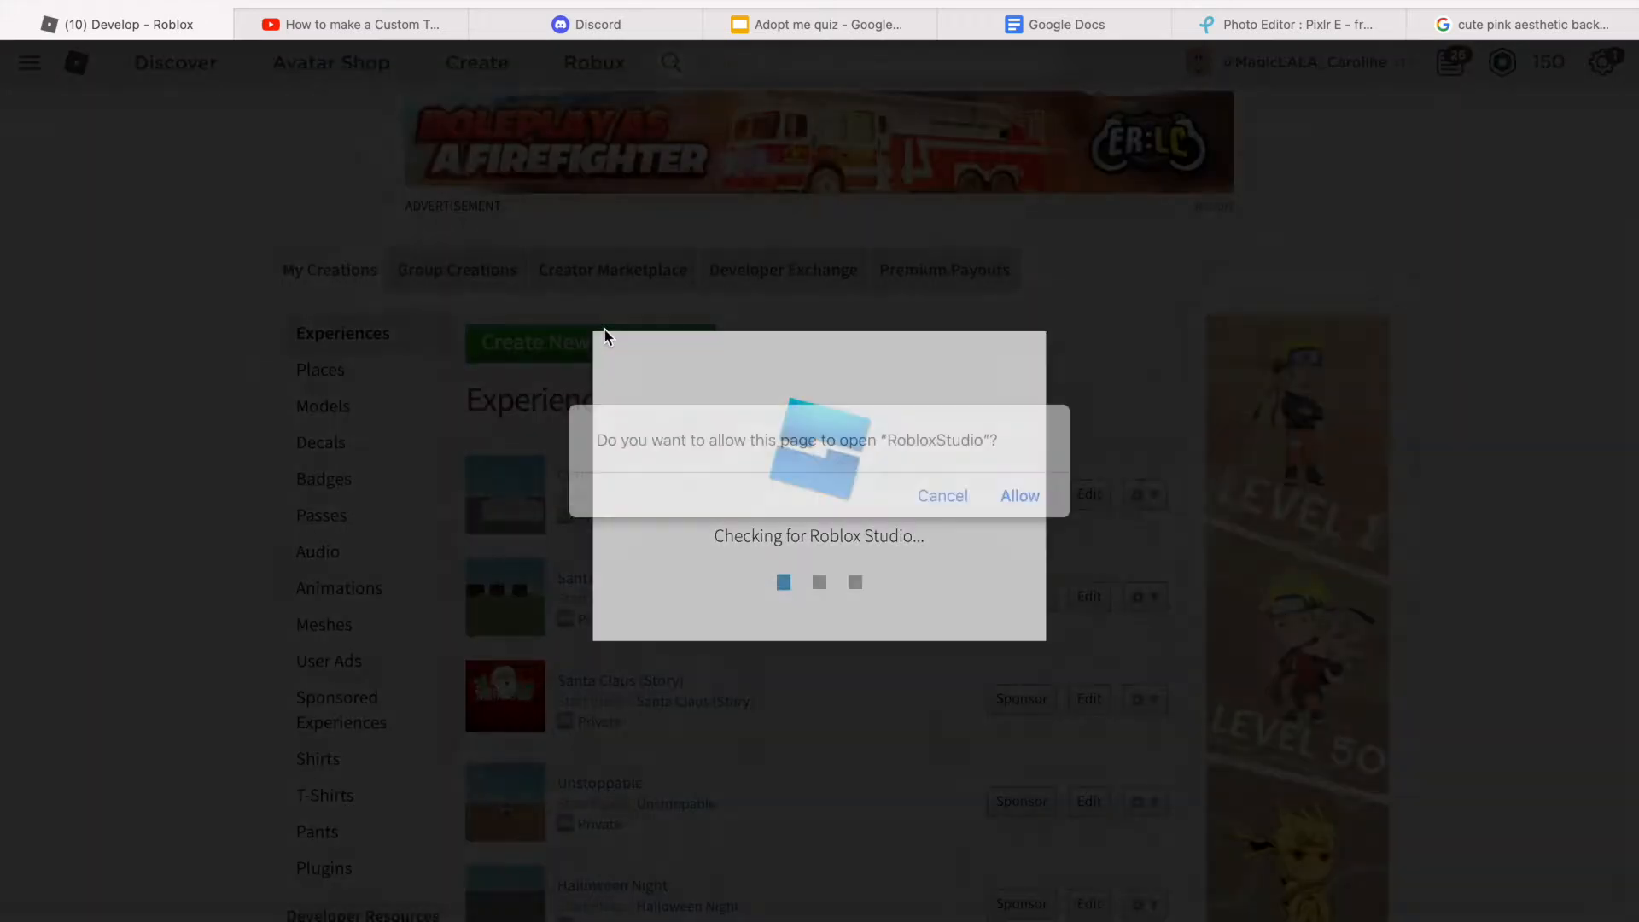
click(1023, 496)
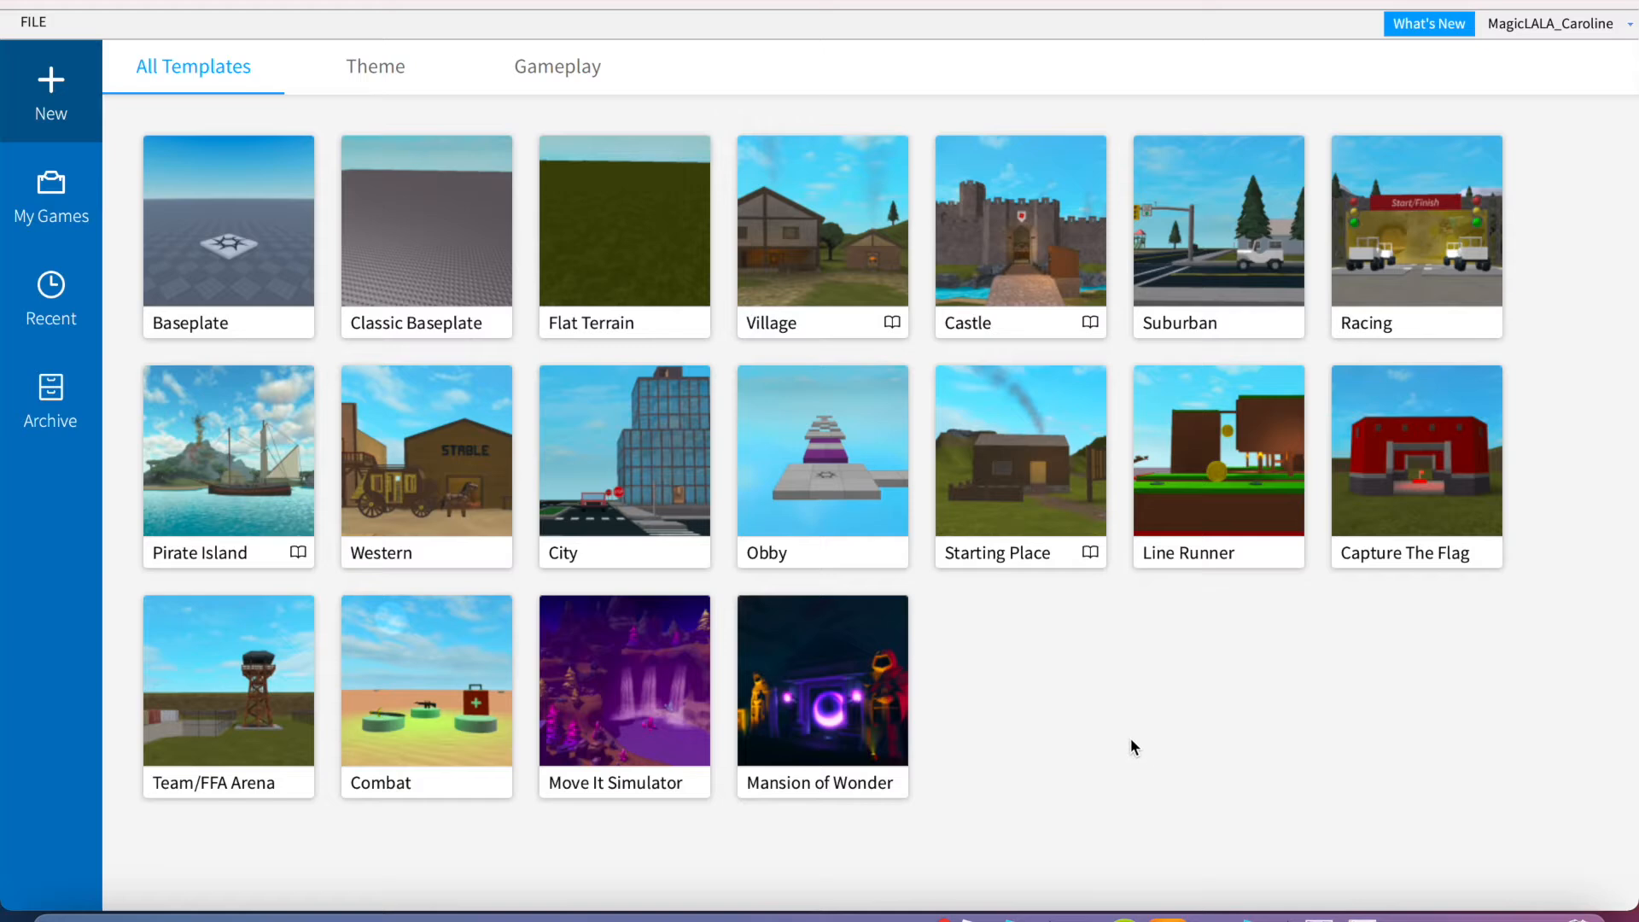
click(427, 231)
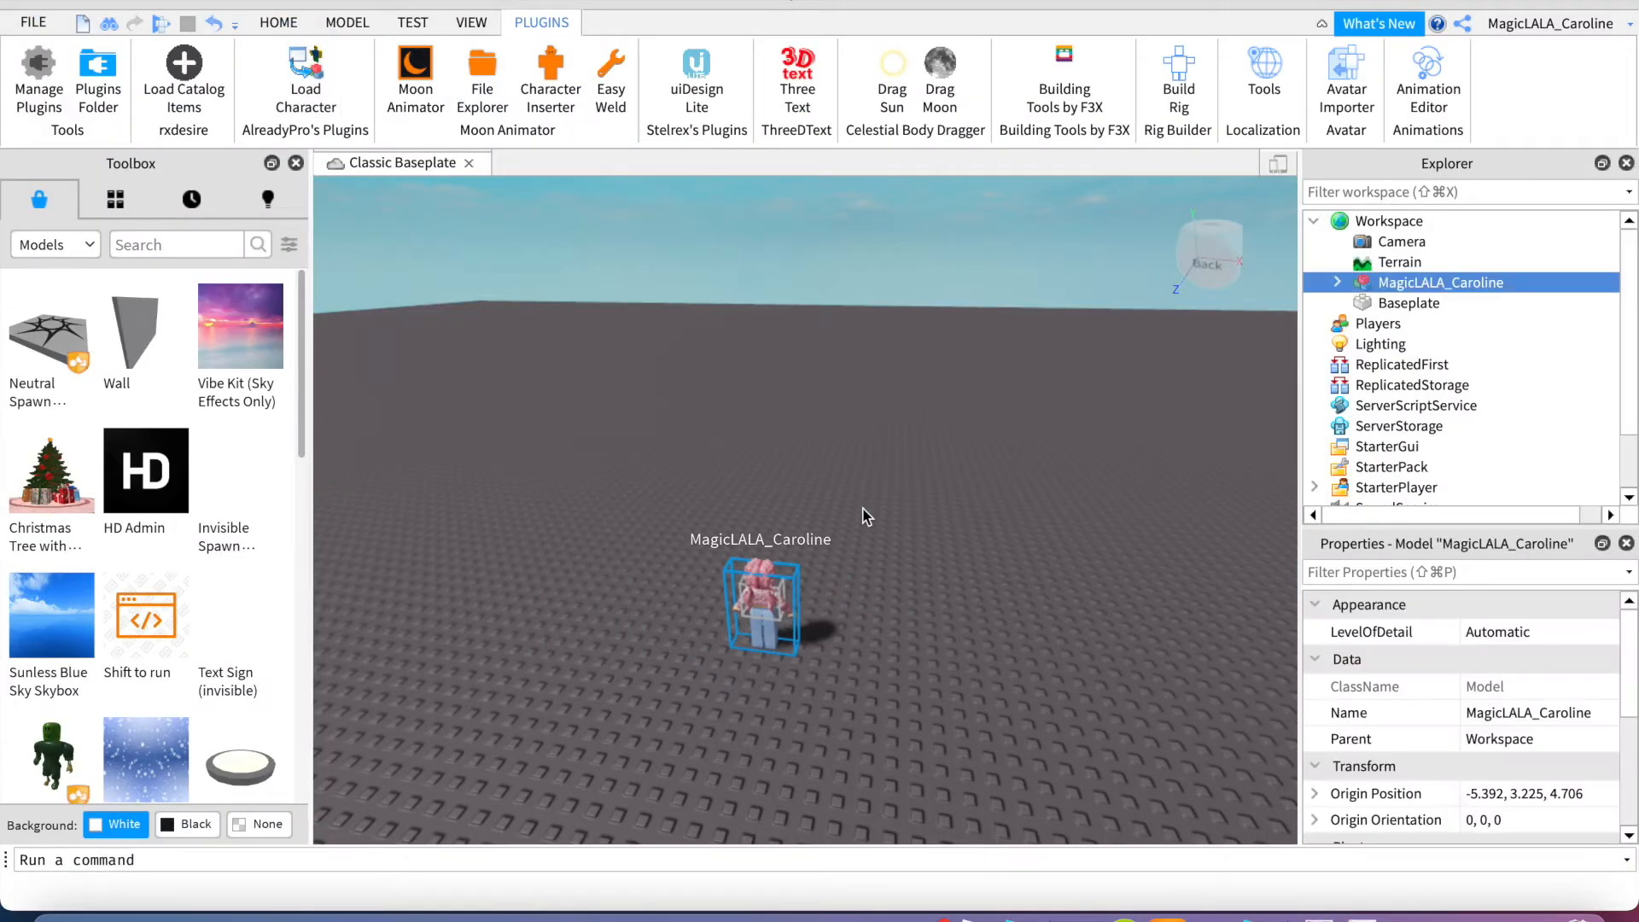
Step: Pose the avatar's arms around the white teddy bear with Moon Animator and capture a screenshot of the avatar against the green background
click(1238, 252)
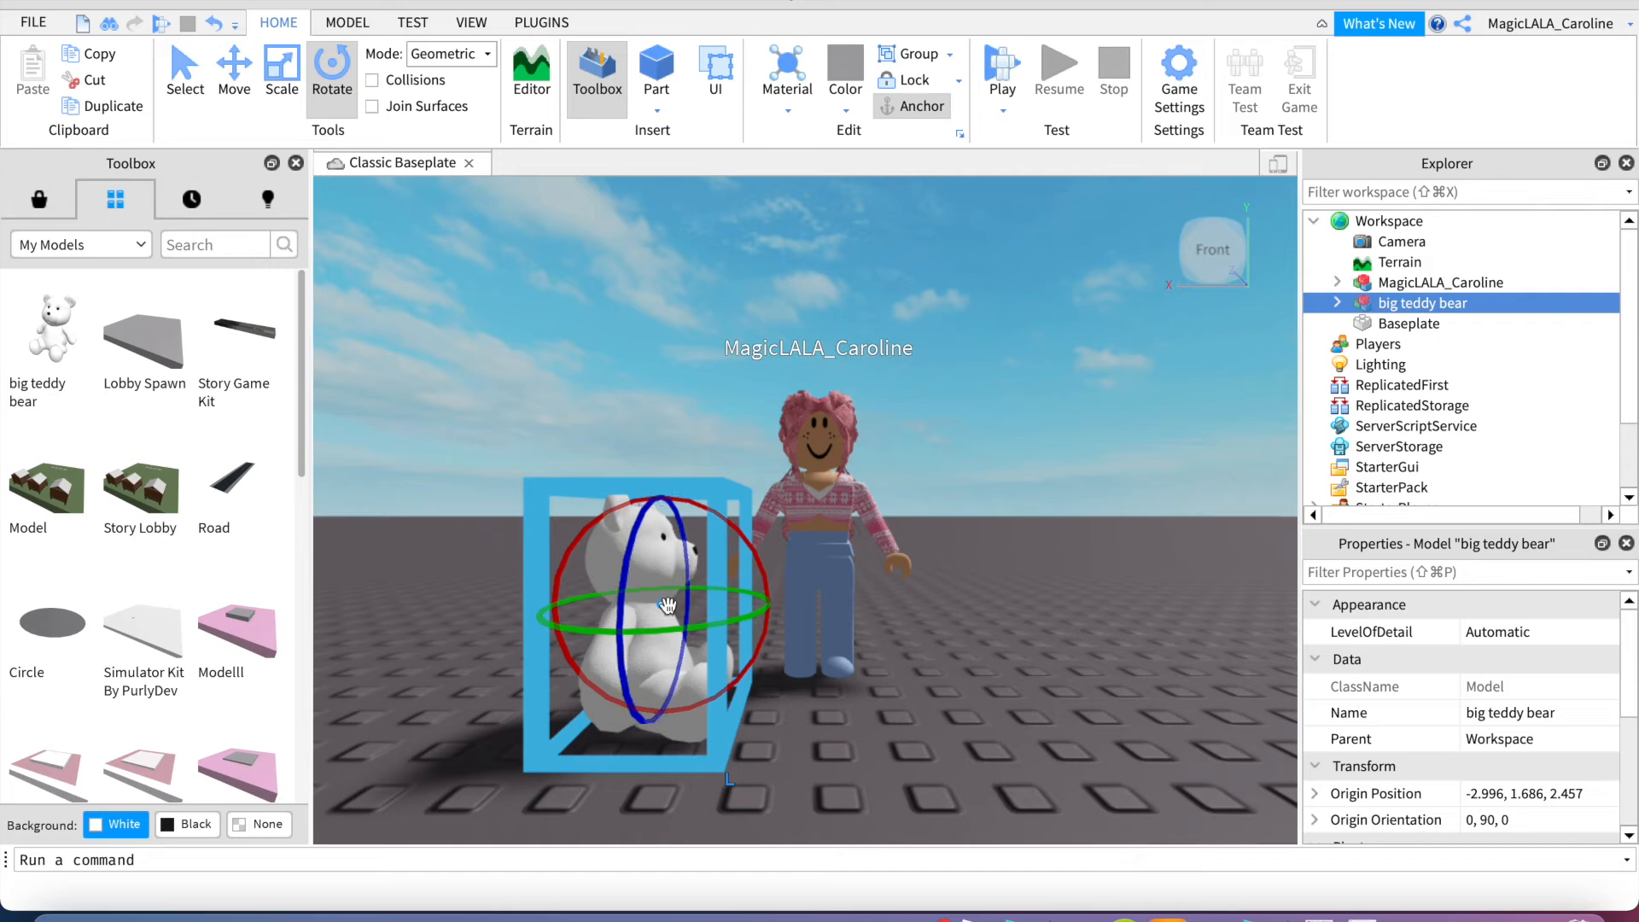
key(ctrl+4)
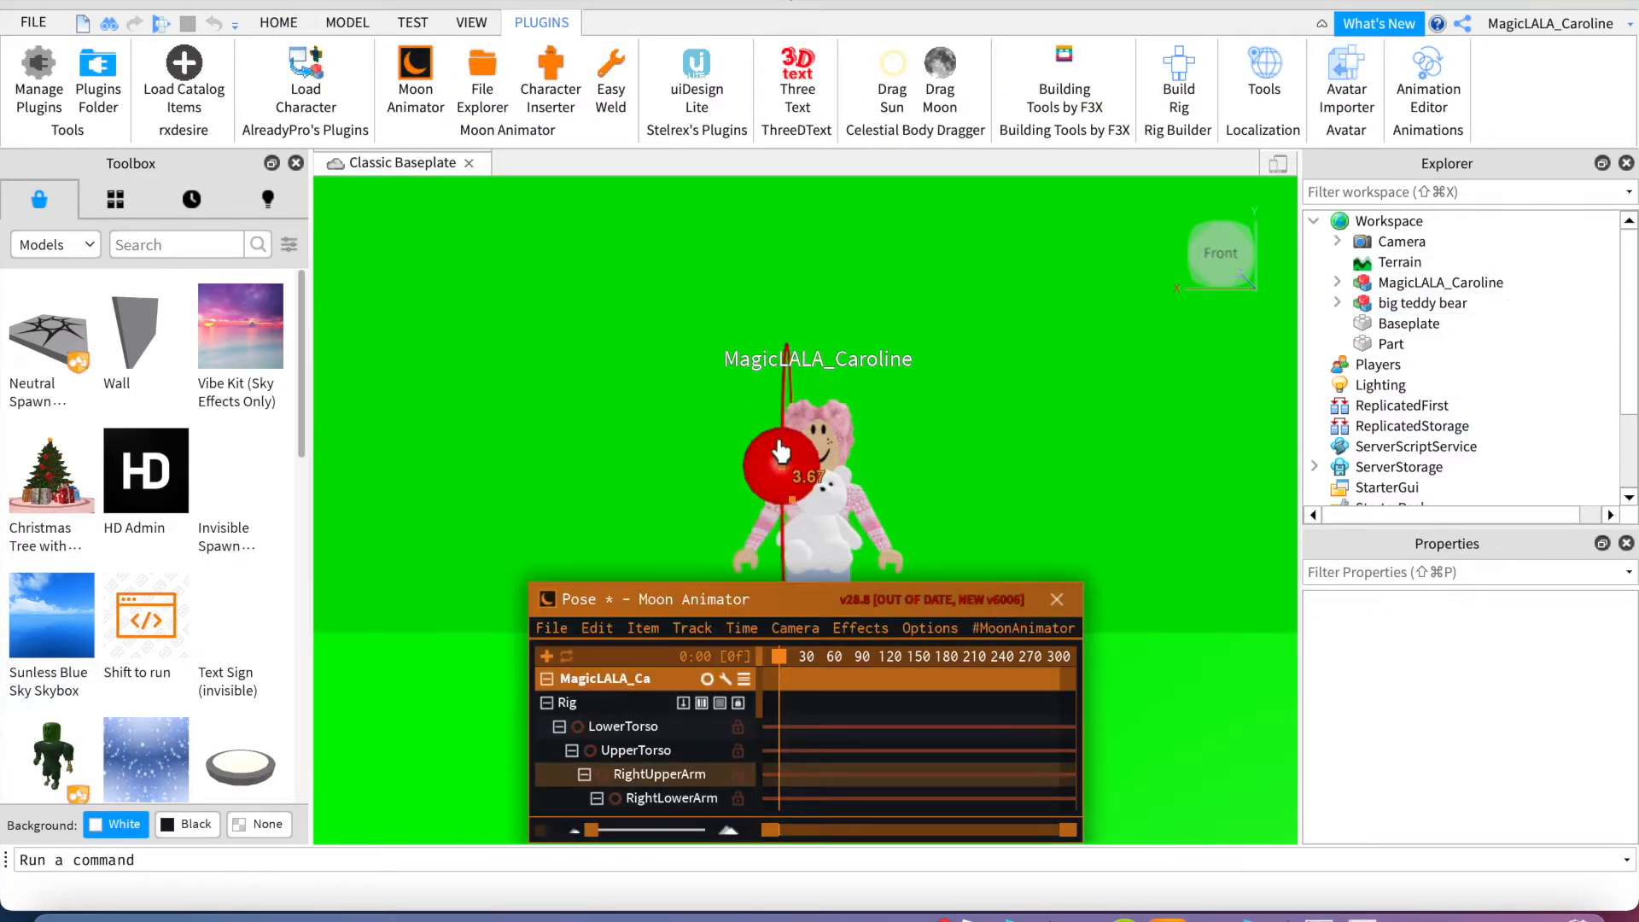
drag(765, 374, 669, 472)
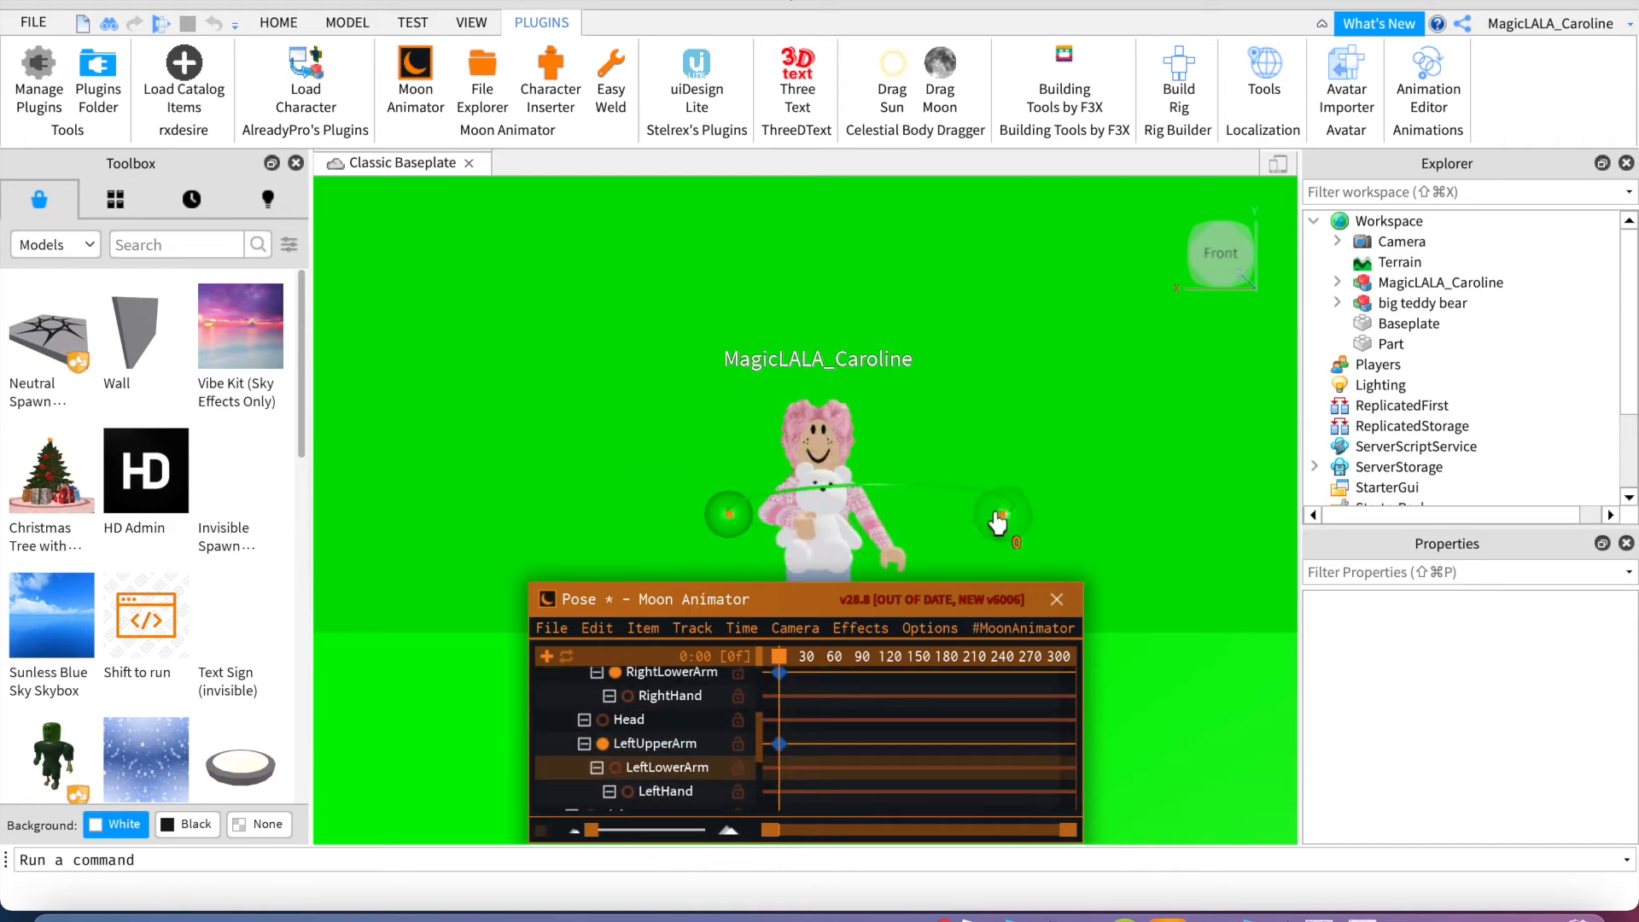
drag(988, 502, 871, 392)
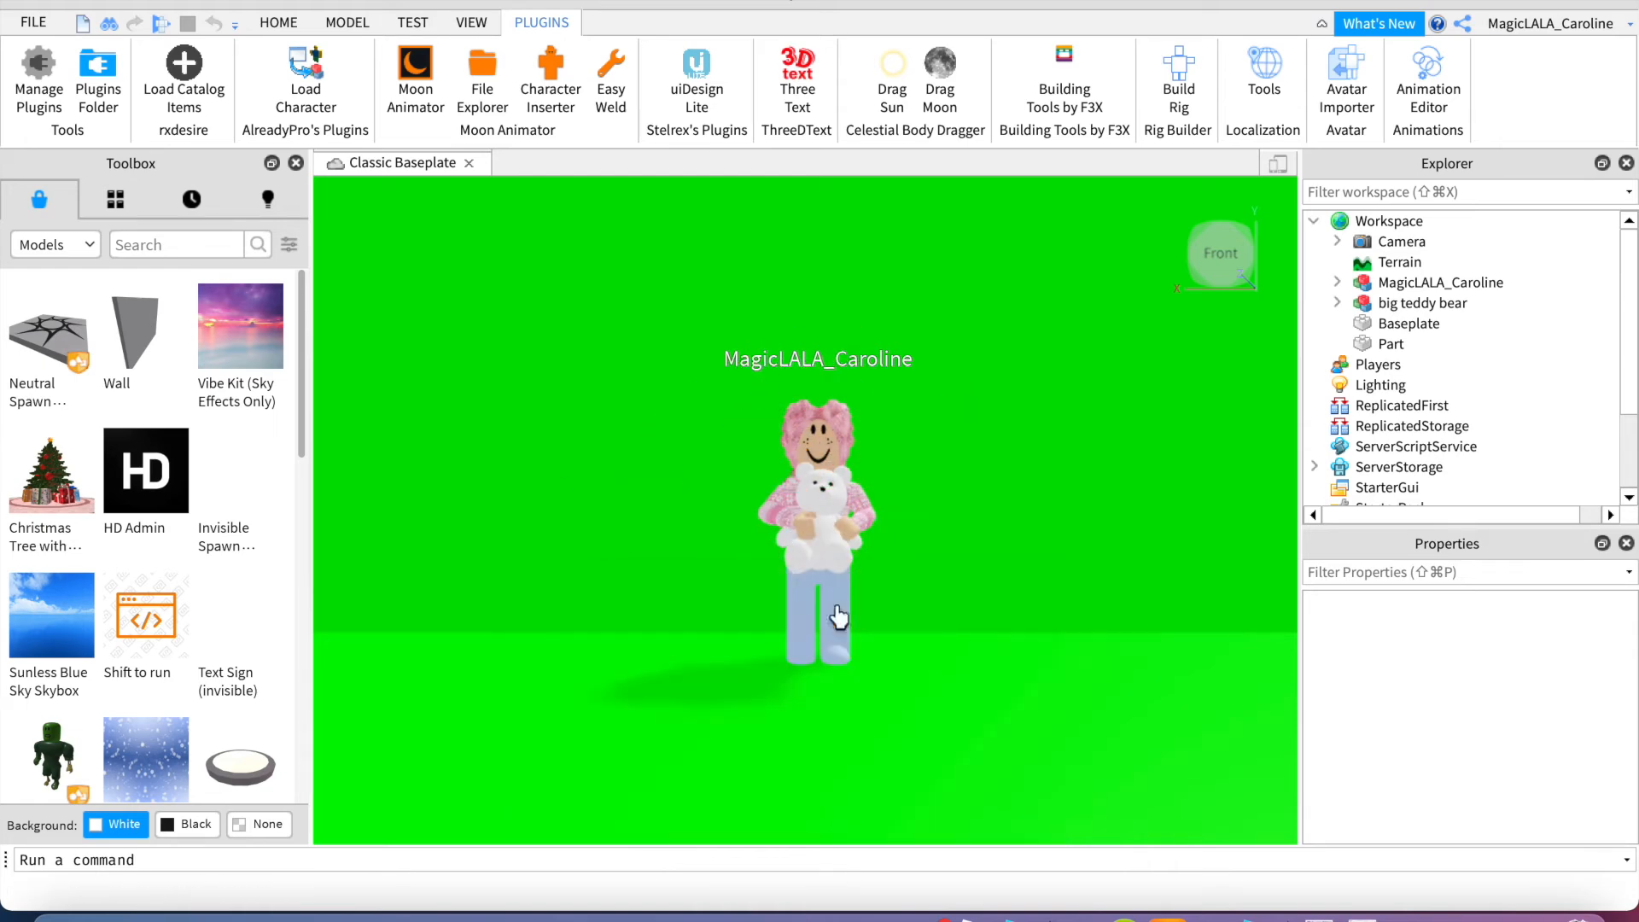
key(super+shift+4)
drag(714, 347, 943, 759)
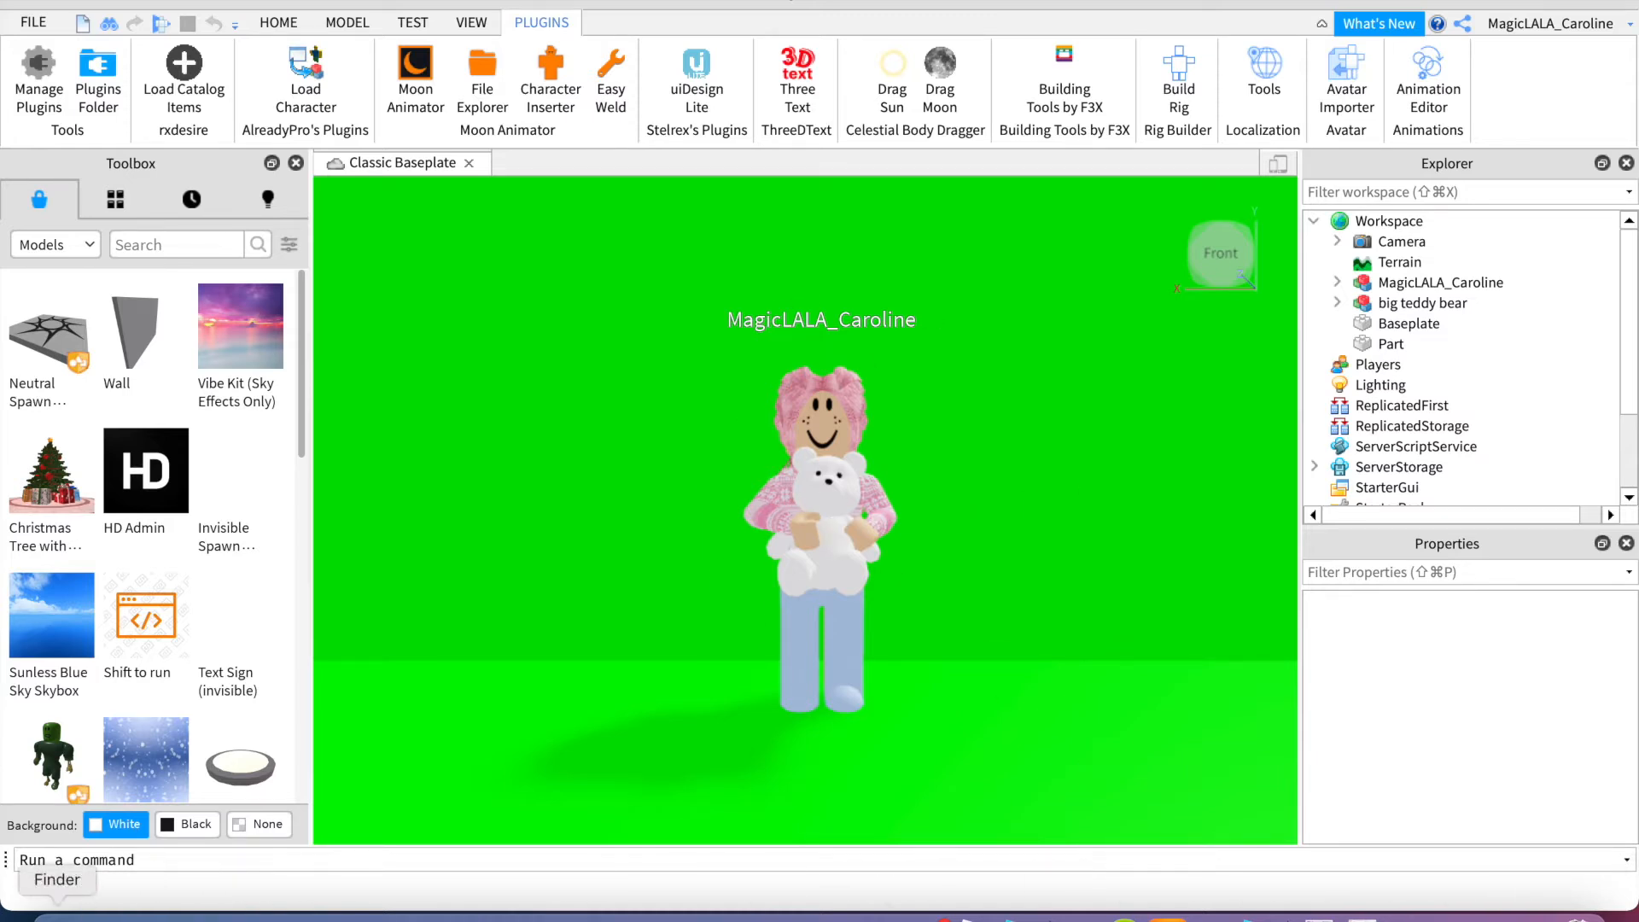
Step: Close the place and save it to Documents as a Roblox place file (*.rbxl) named Classic Baseplate
click(14, 5)
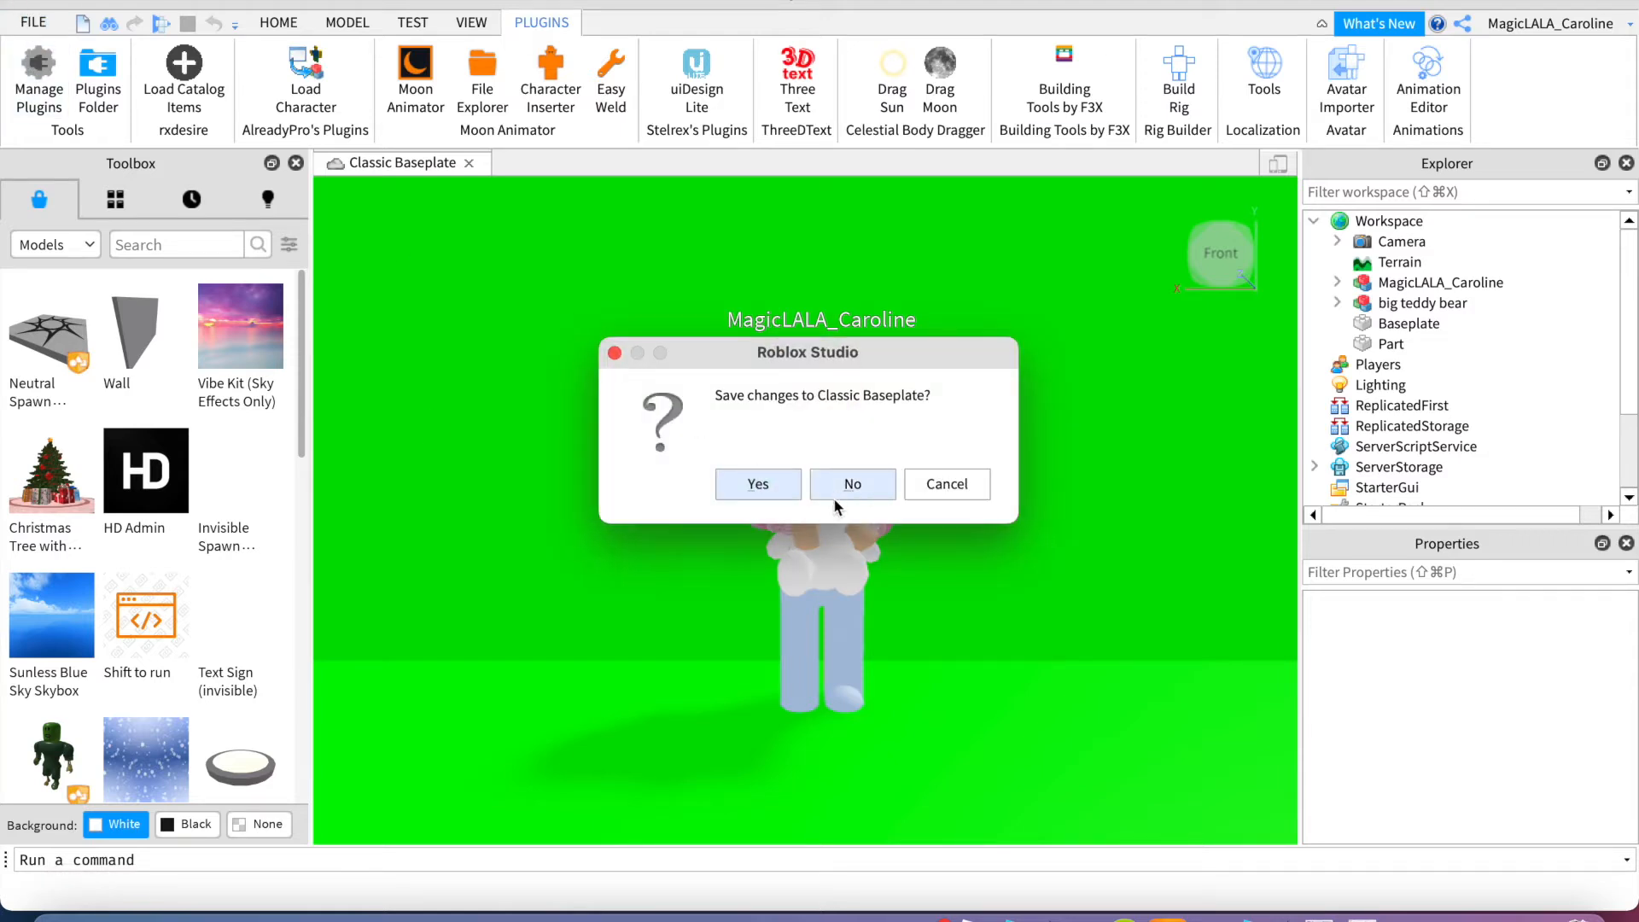
click(757, 485)
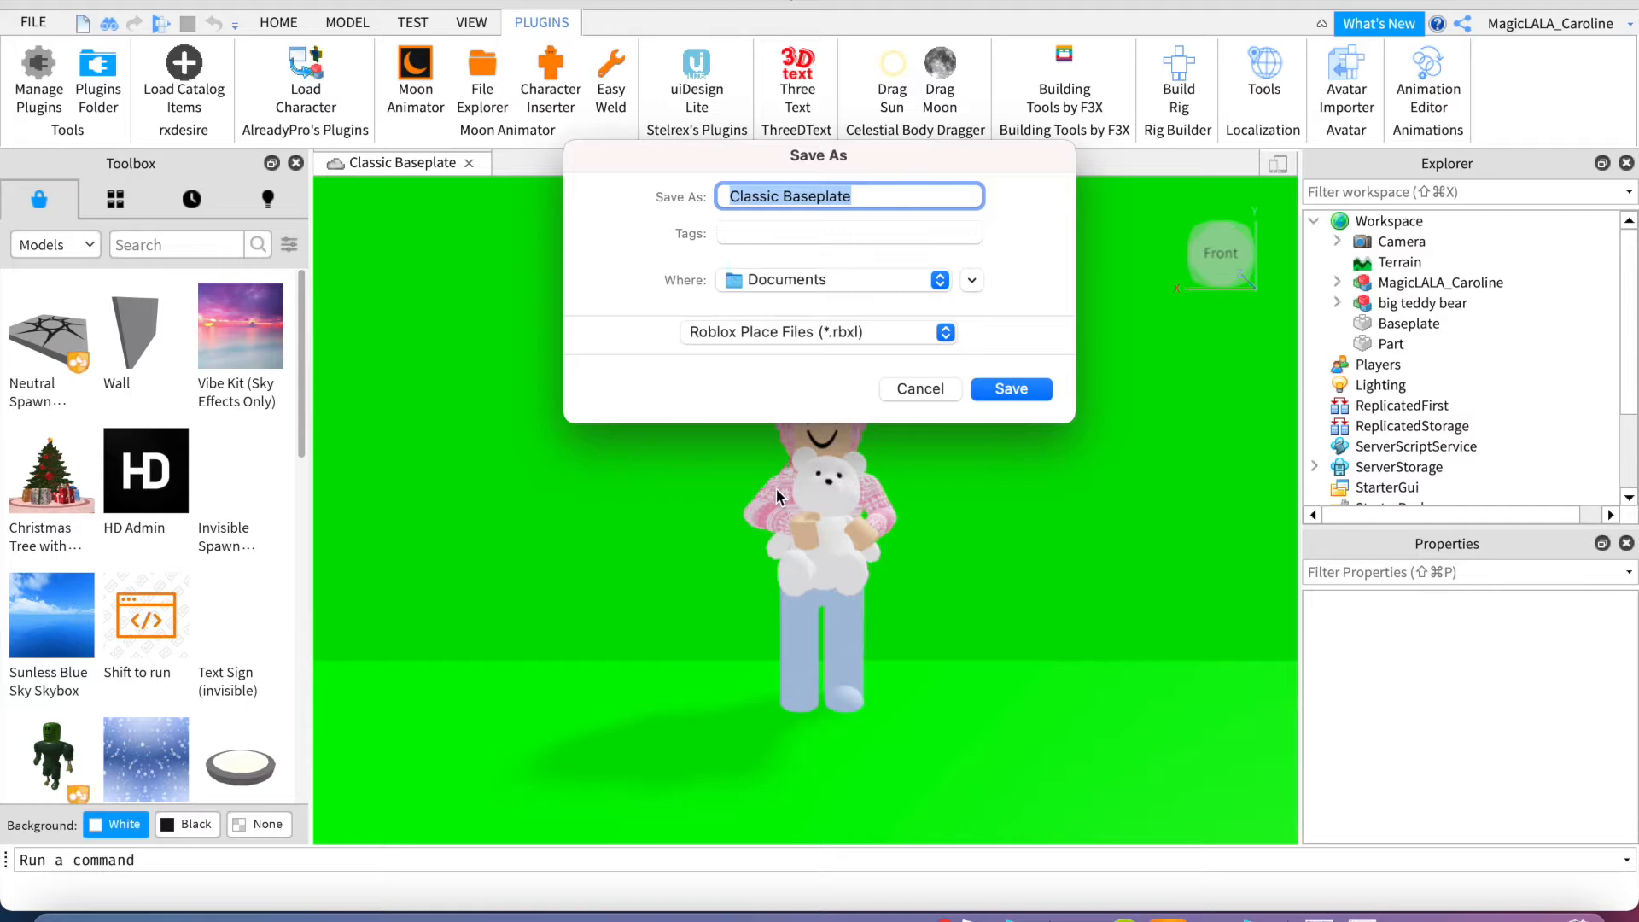
click(1010, 389)
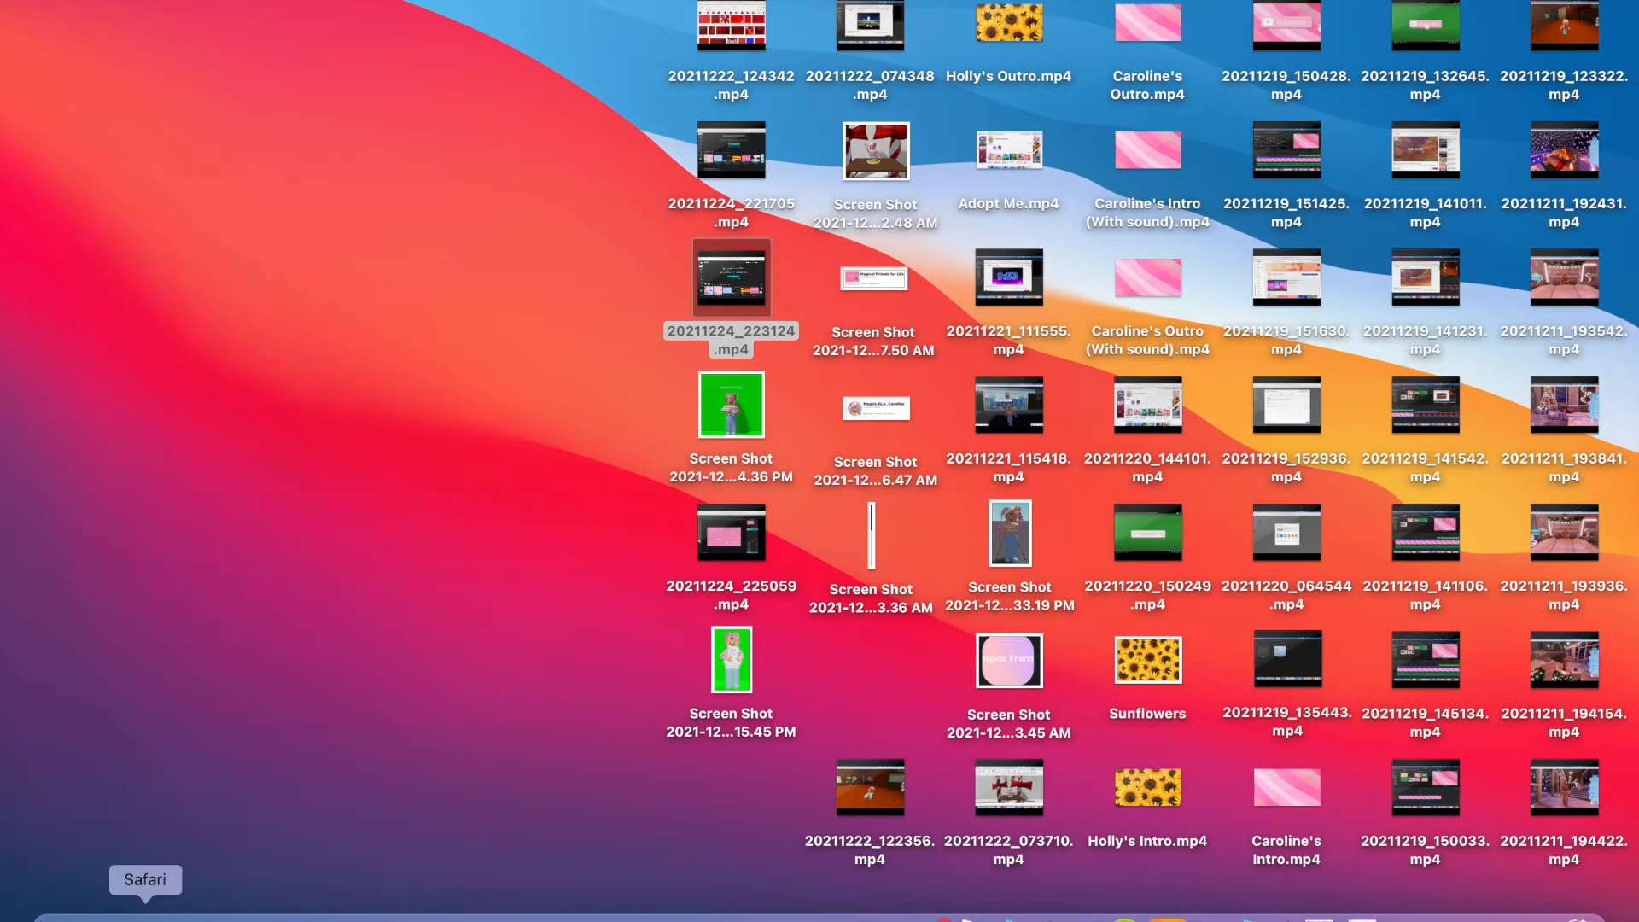
Step: Switch to Pixlr E in Safari and open the Pink Flowers image from the home folder
click(170, 914)
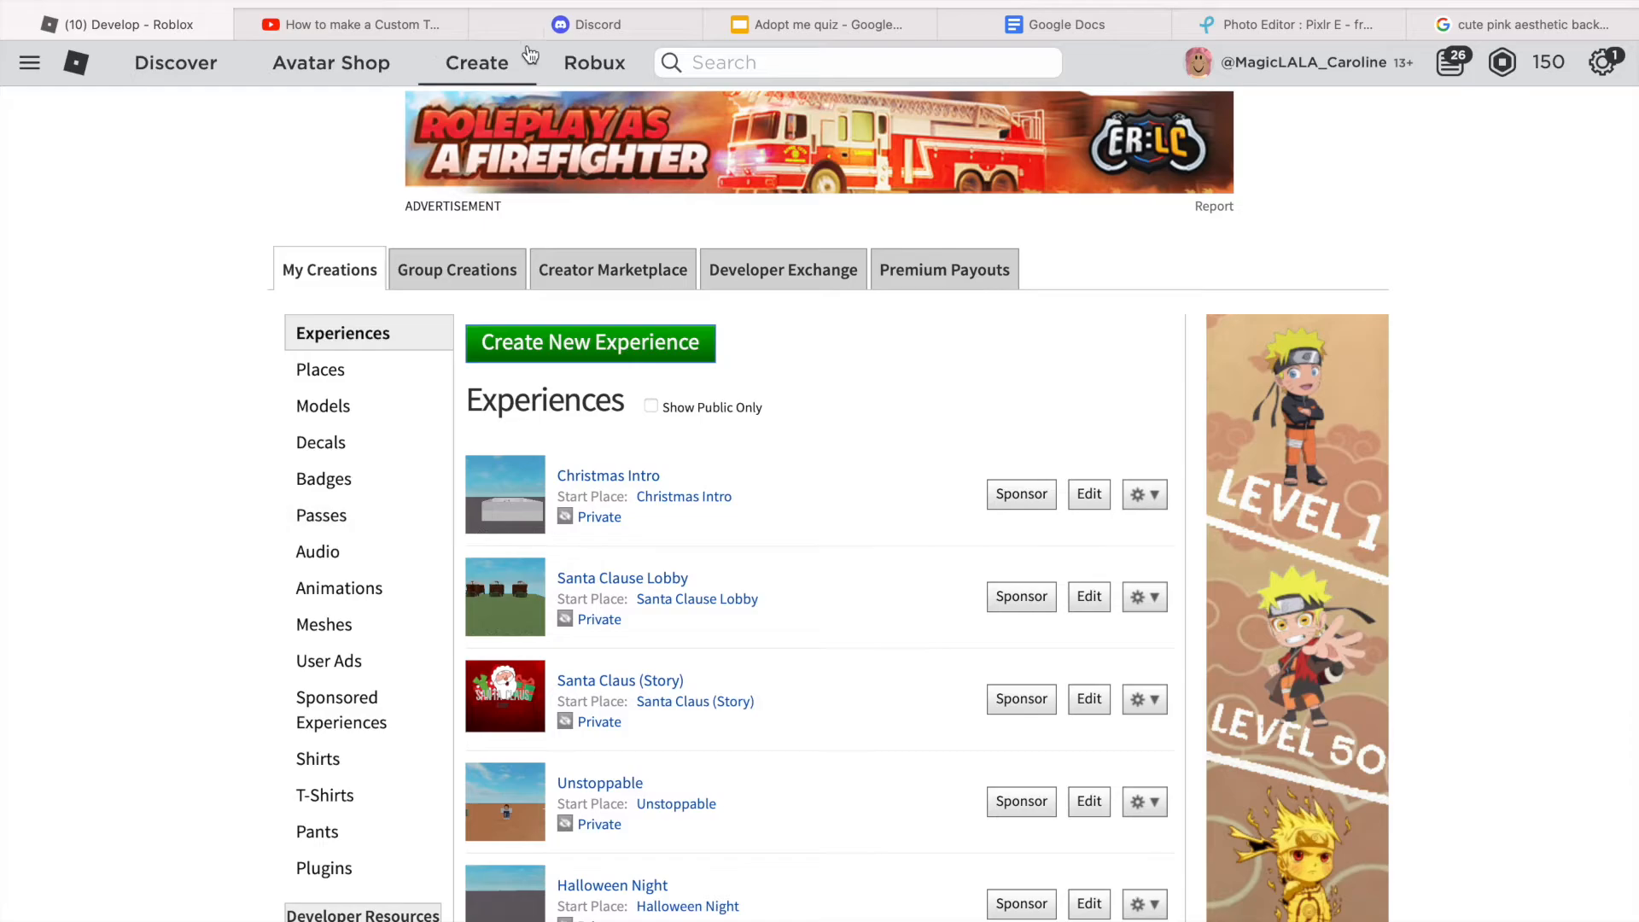
click(1253, 31)
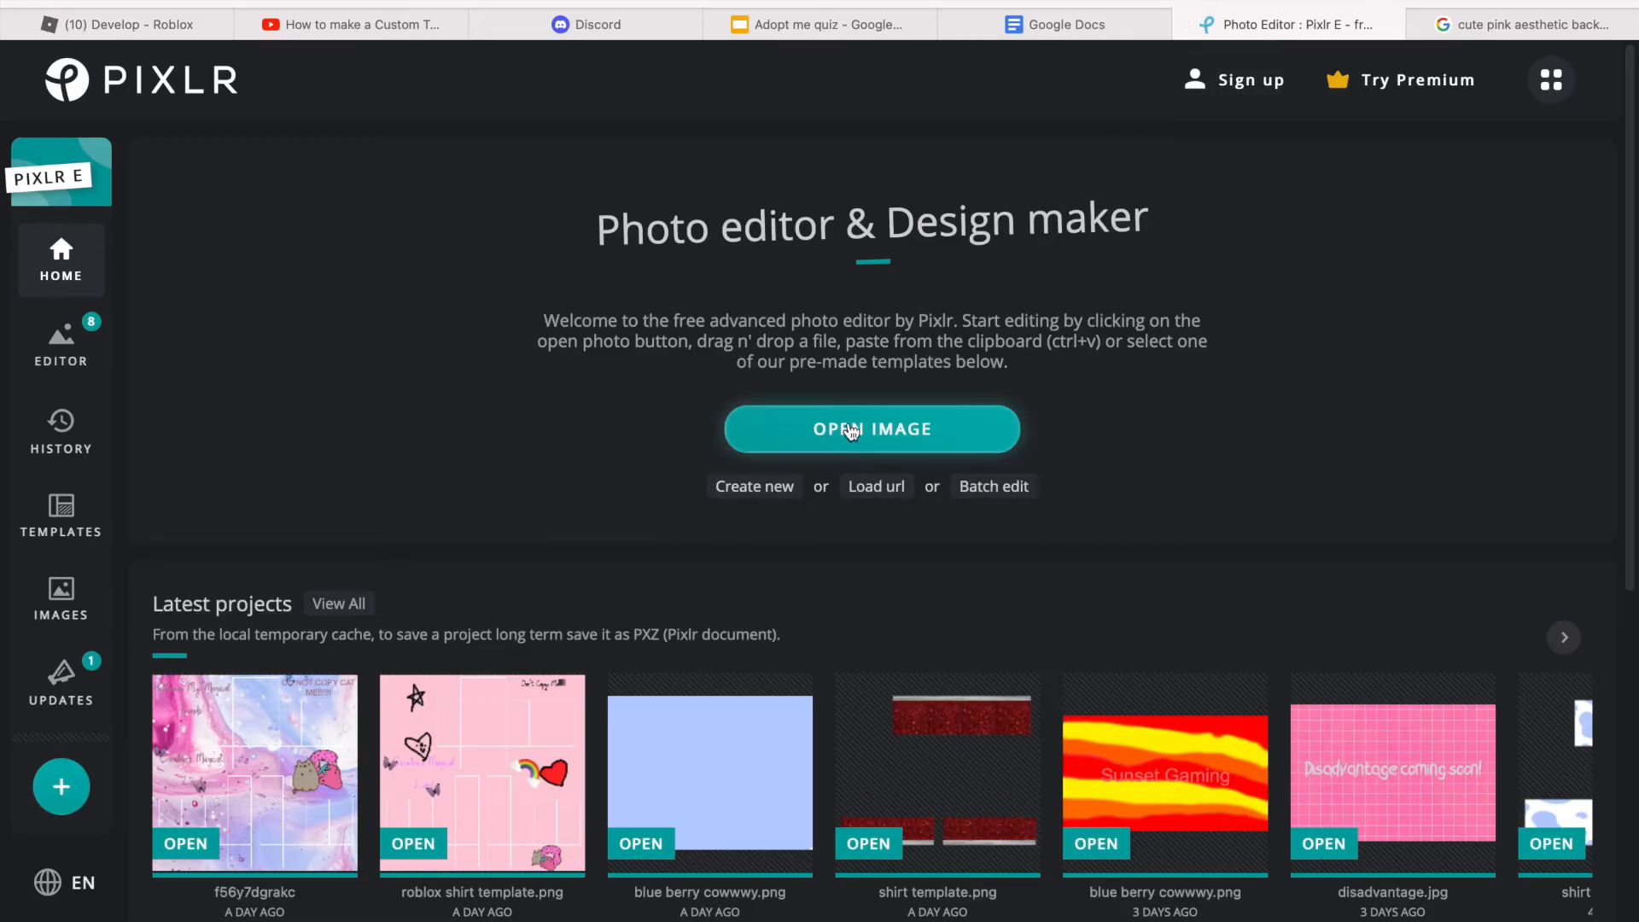
click(786, 429)
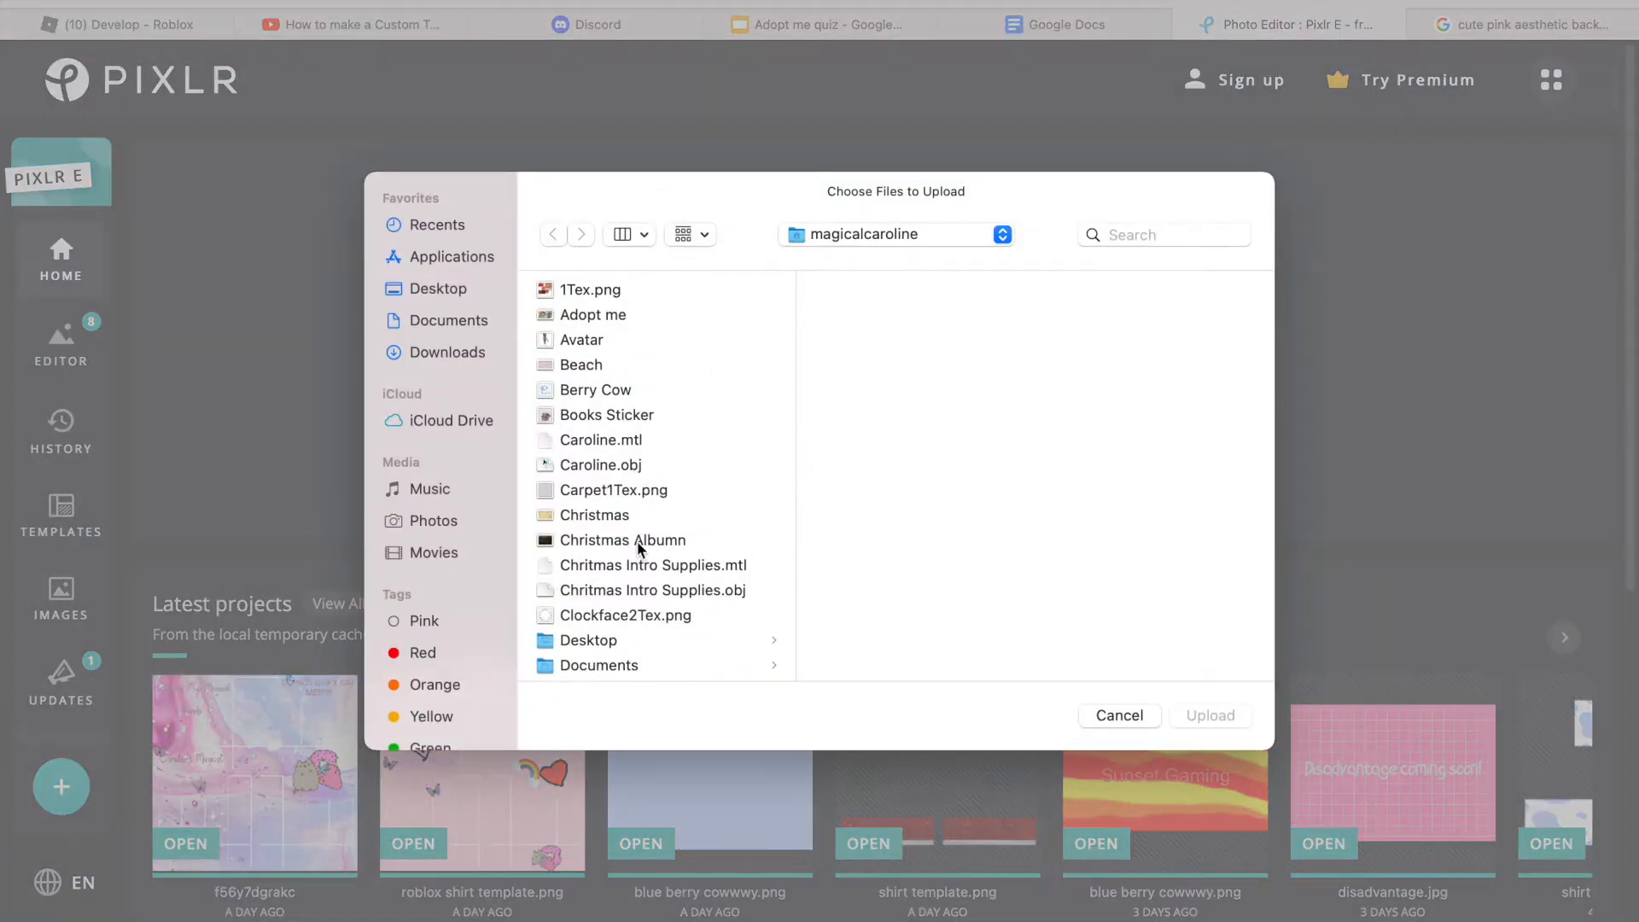
scroll(637, 541, down, 5)
scroll(637, 543, down, 10)
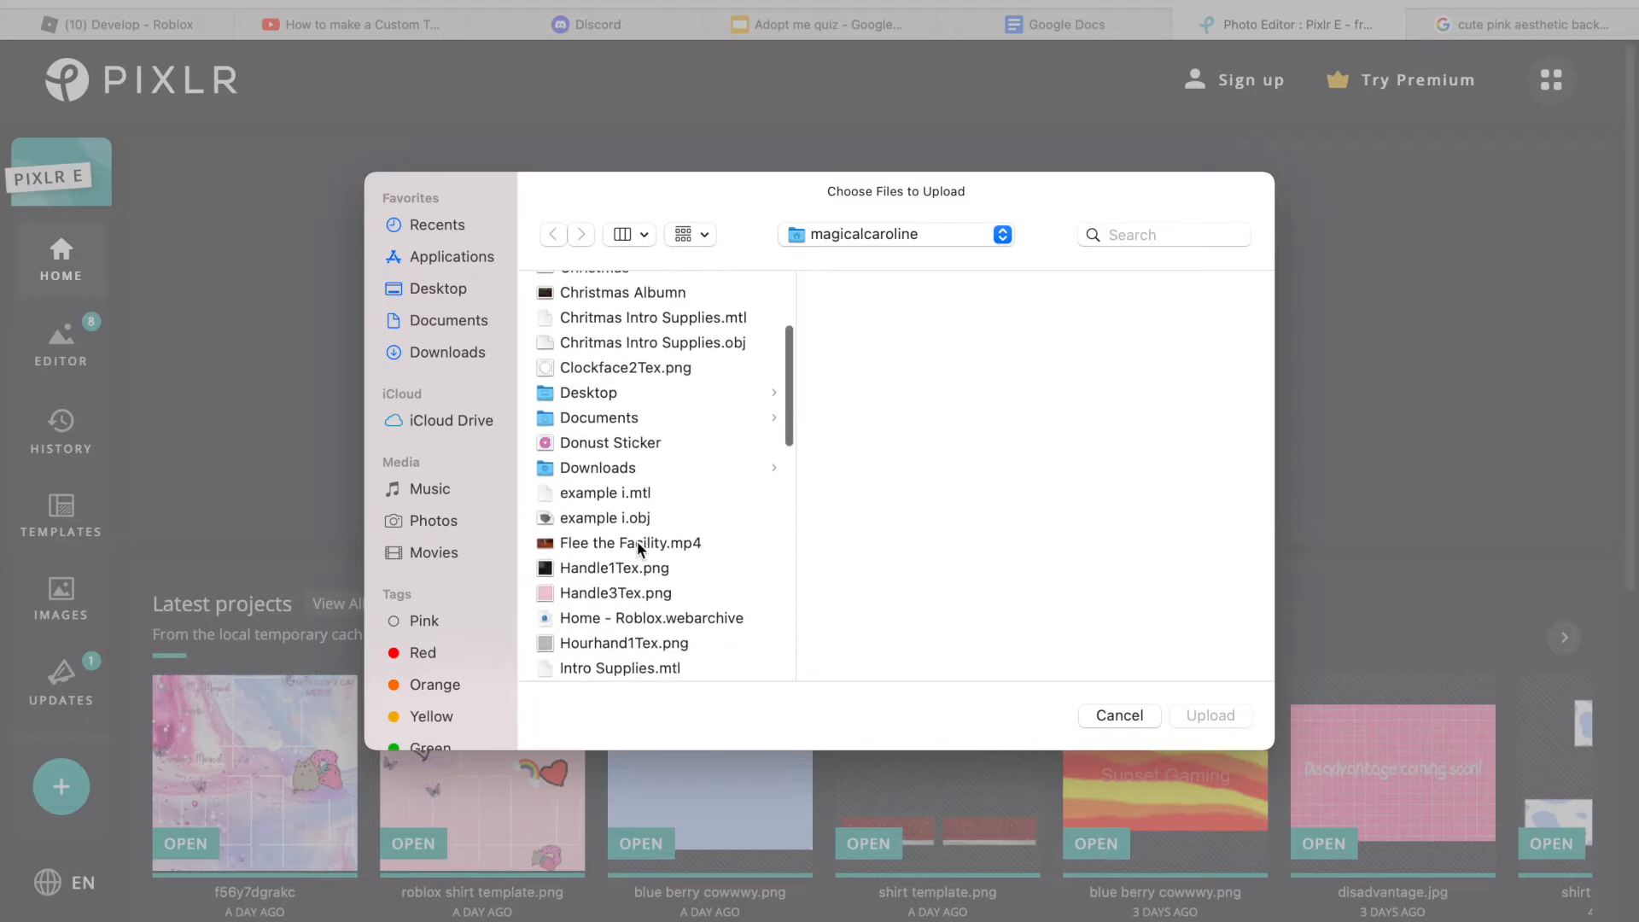
scroll(639, 549, down, 2)
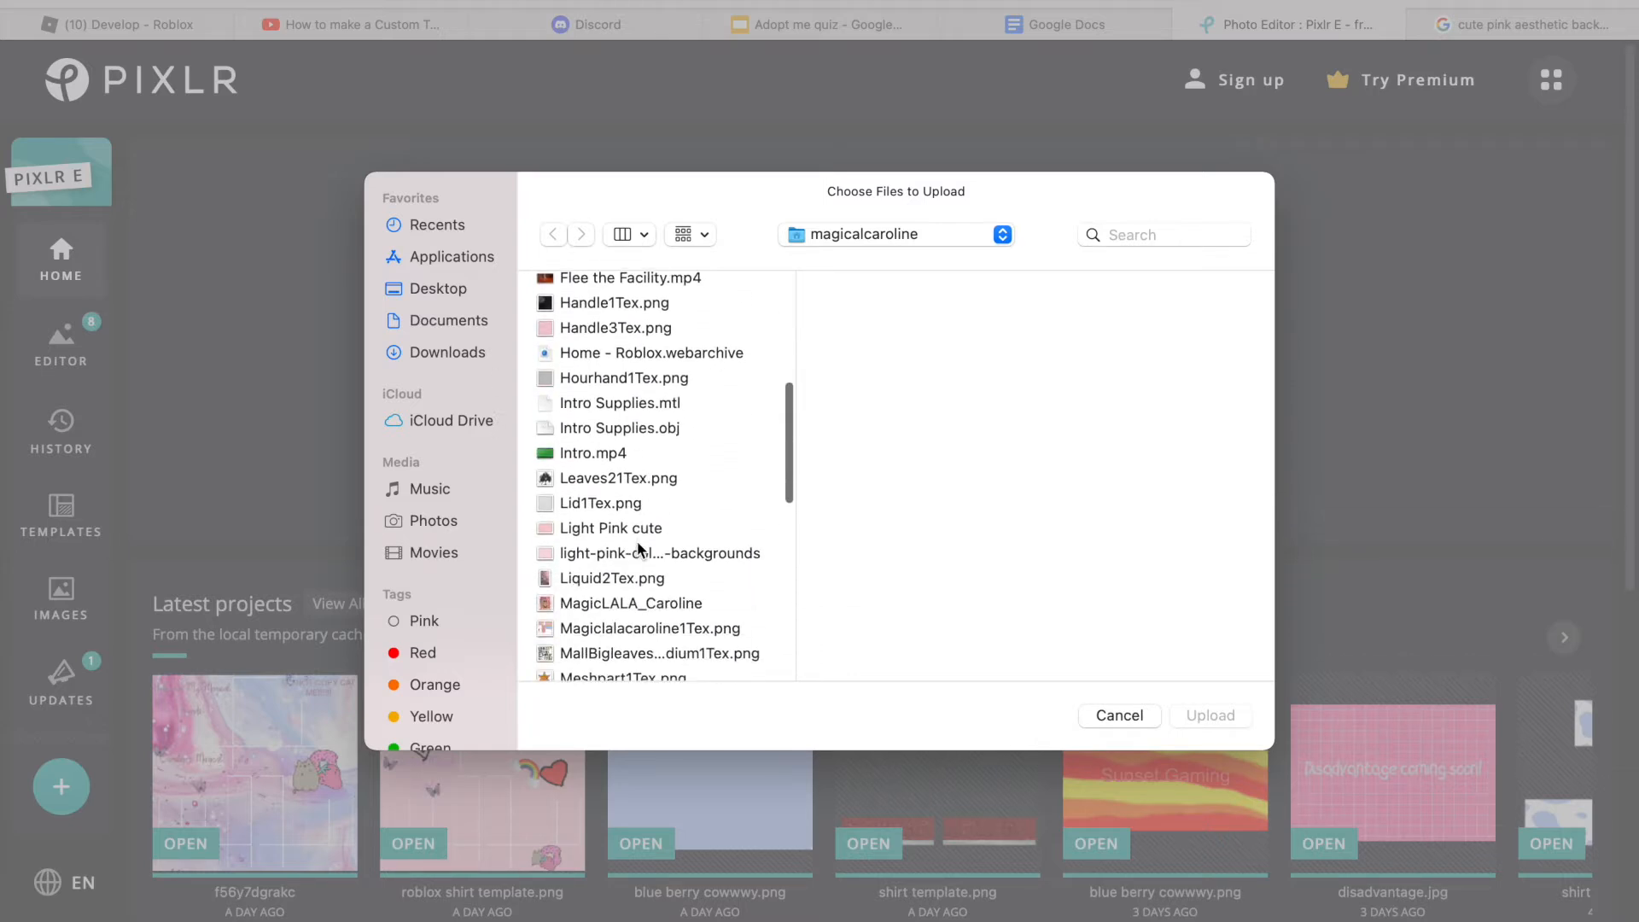
scroll(639, 549, down, 11)
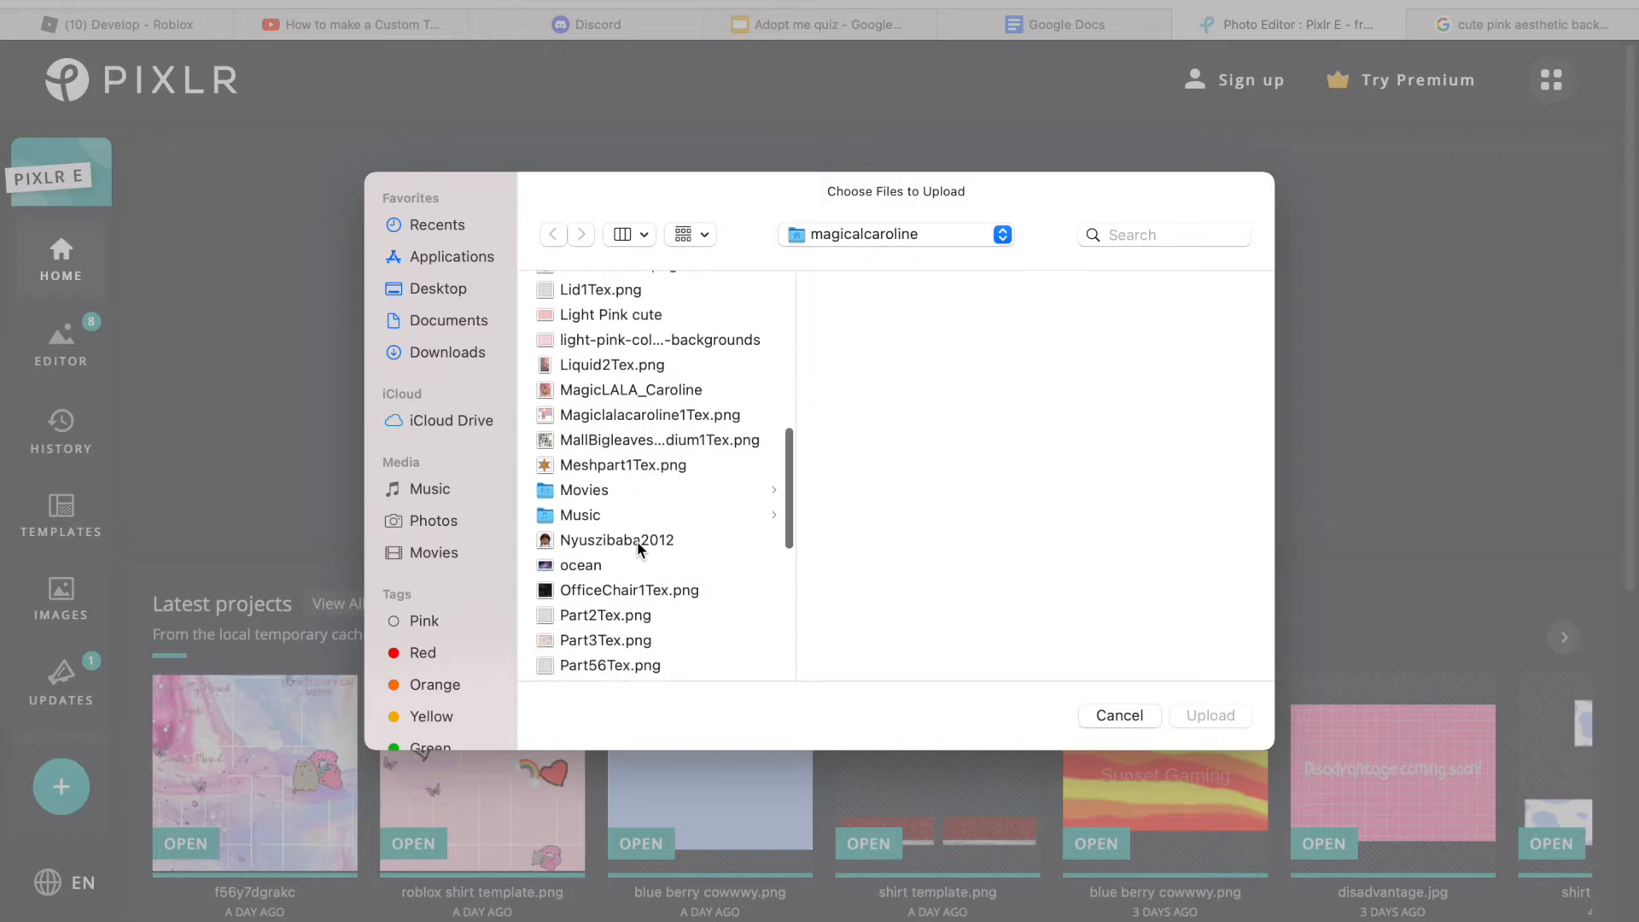
scroll(639, 547, down, 9)
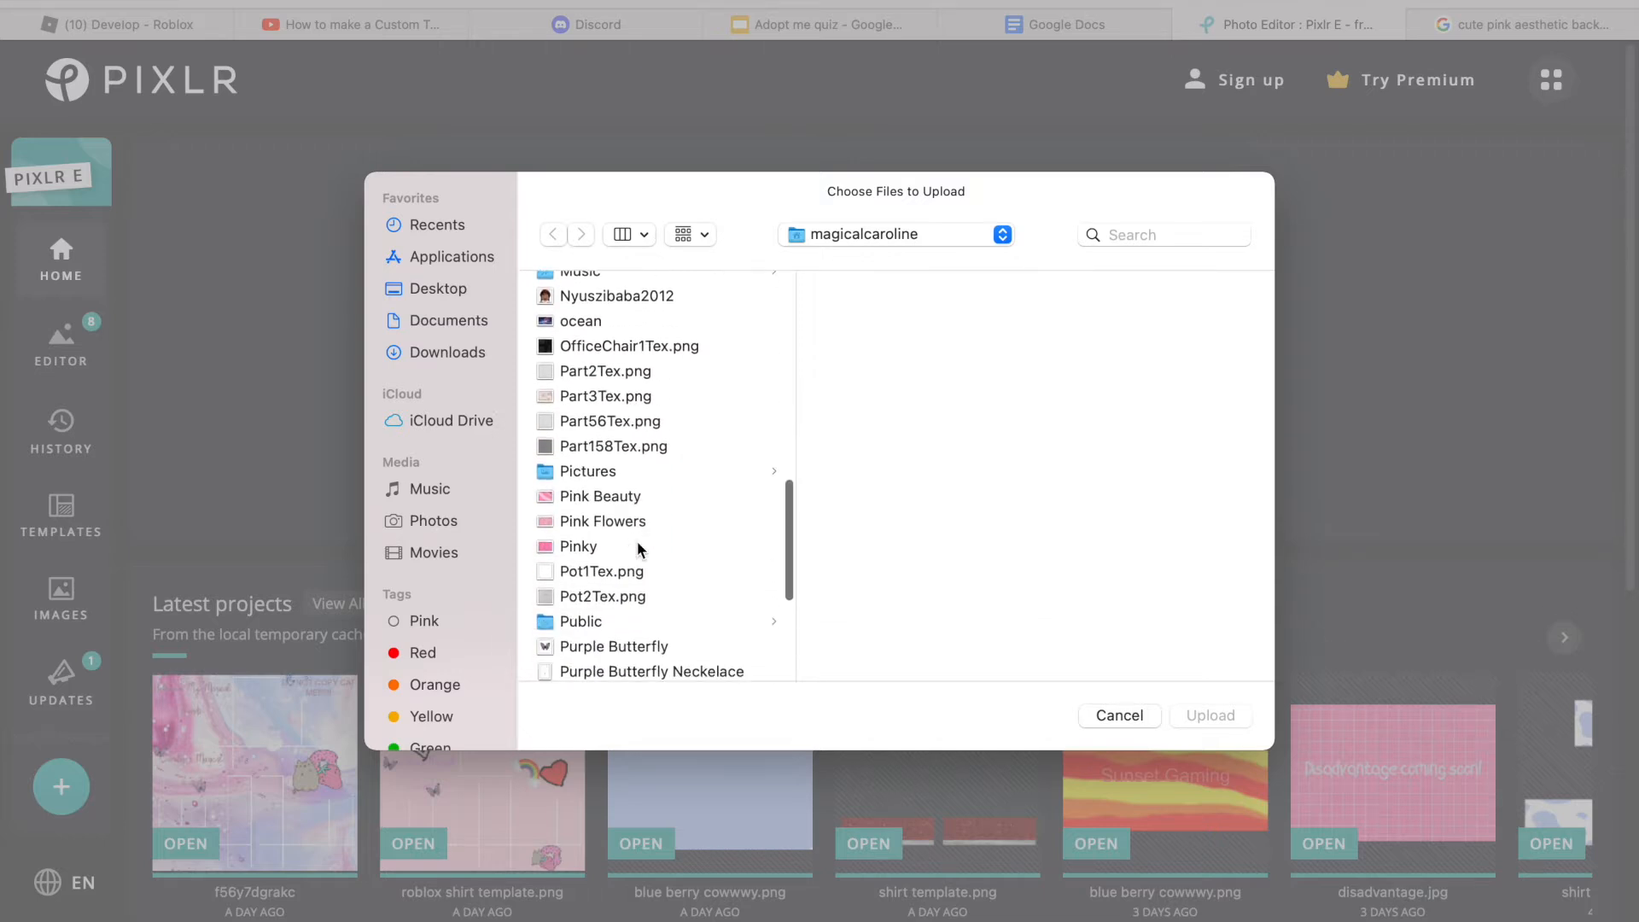
click(629, 483)
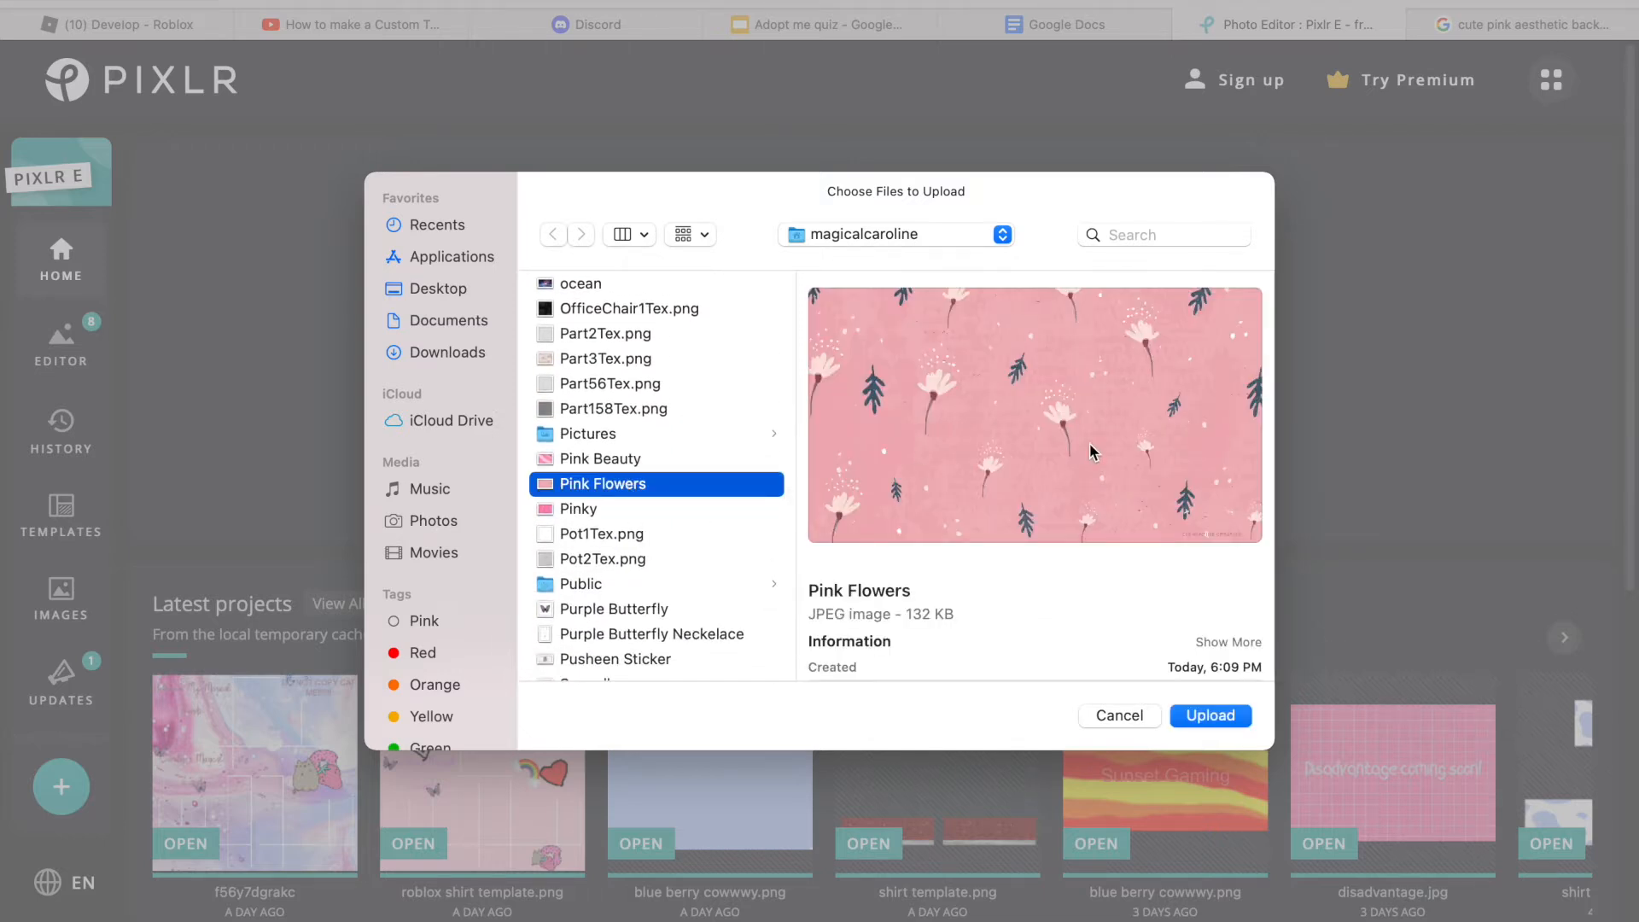
click(1217, 722)
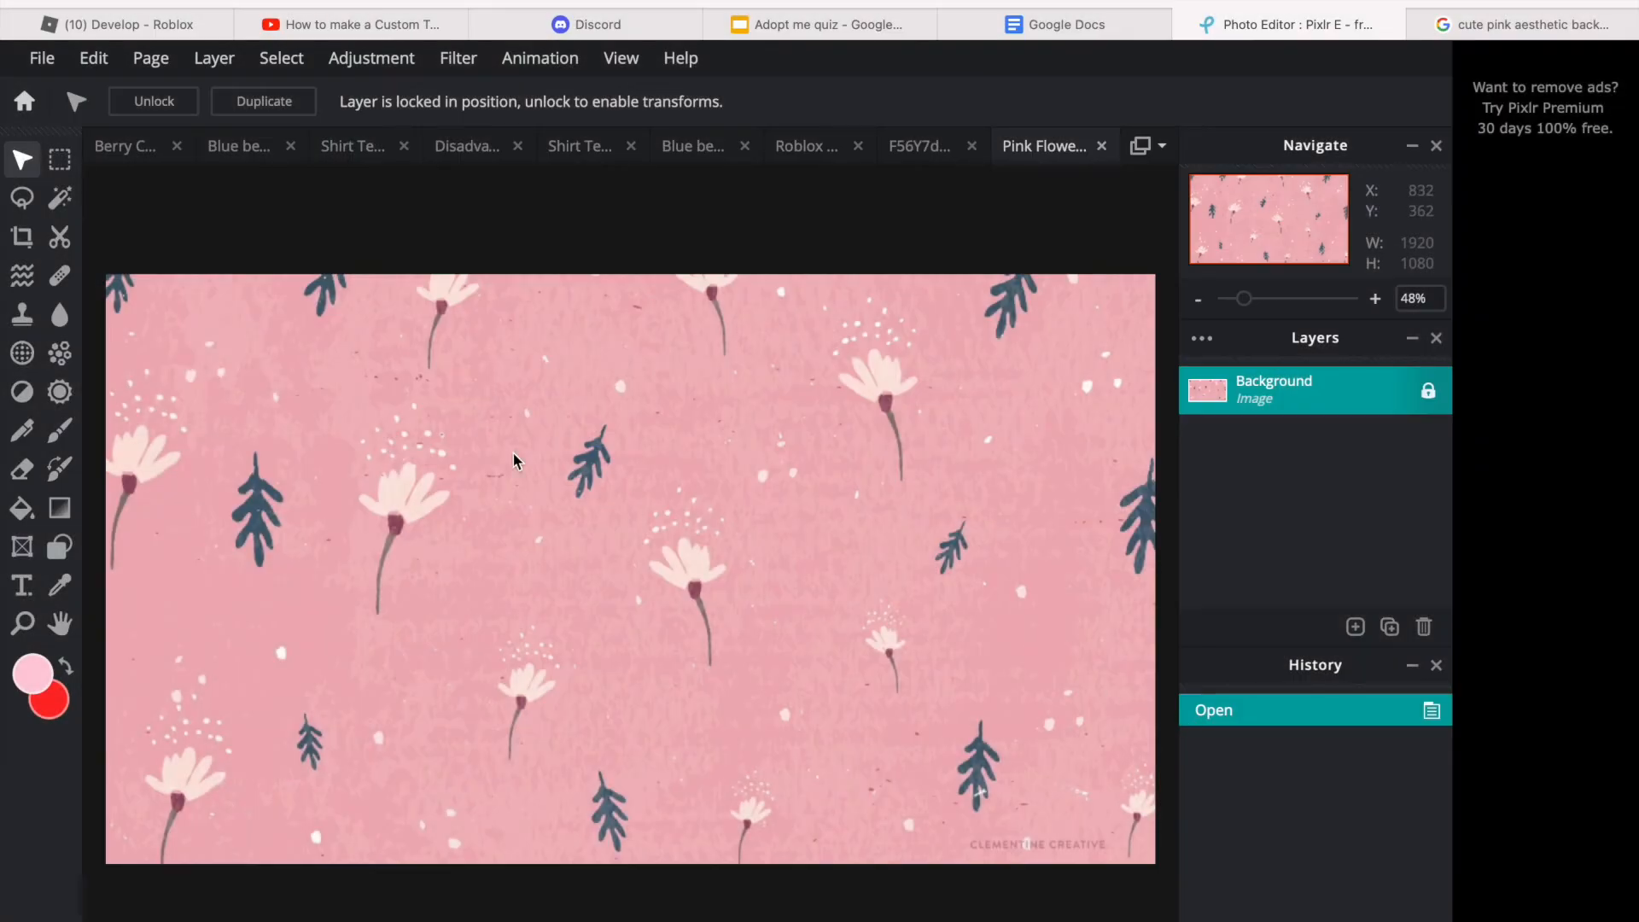
Step: Crop the floral background to 1280 × 720, keeping roughly the middle of the picture
click(22, 236)
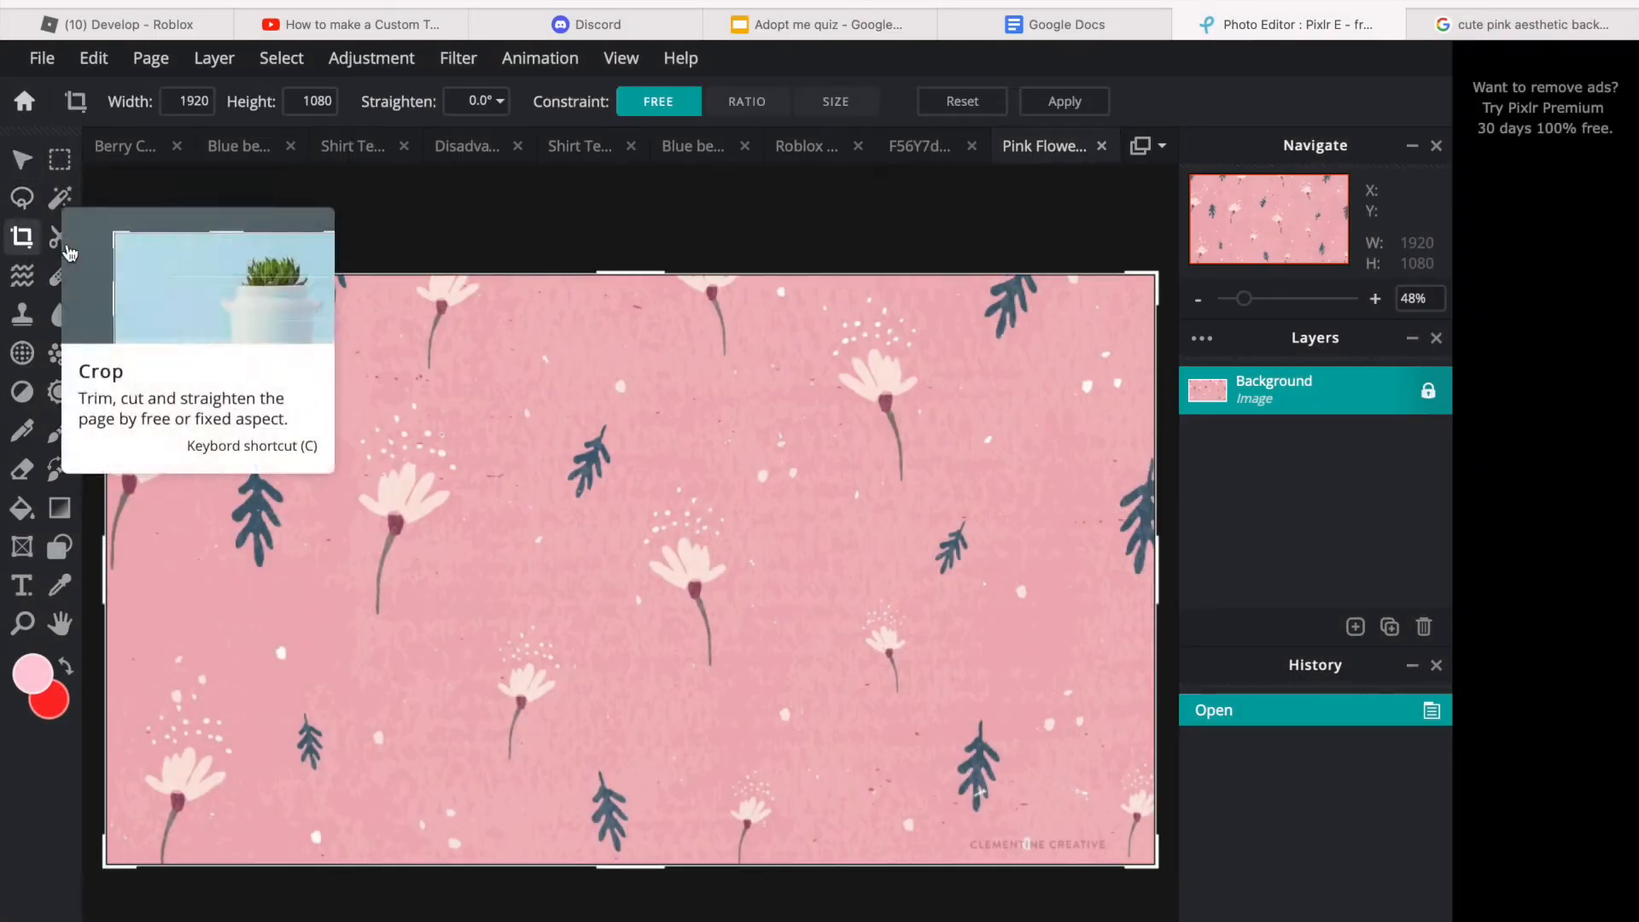
click(196, 100)
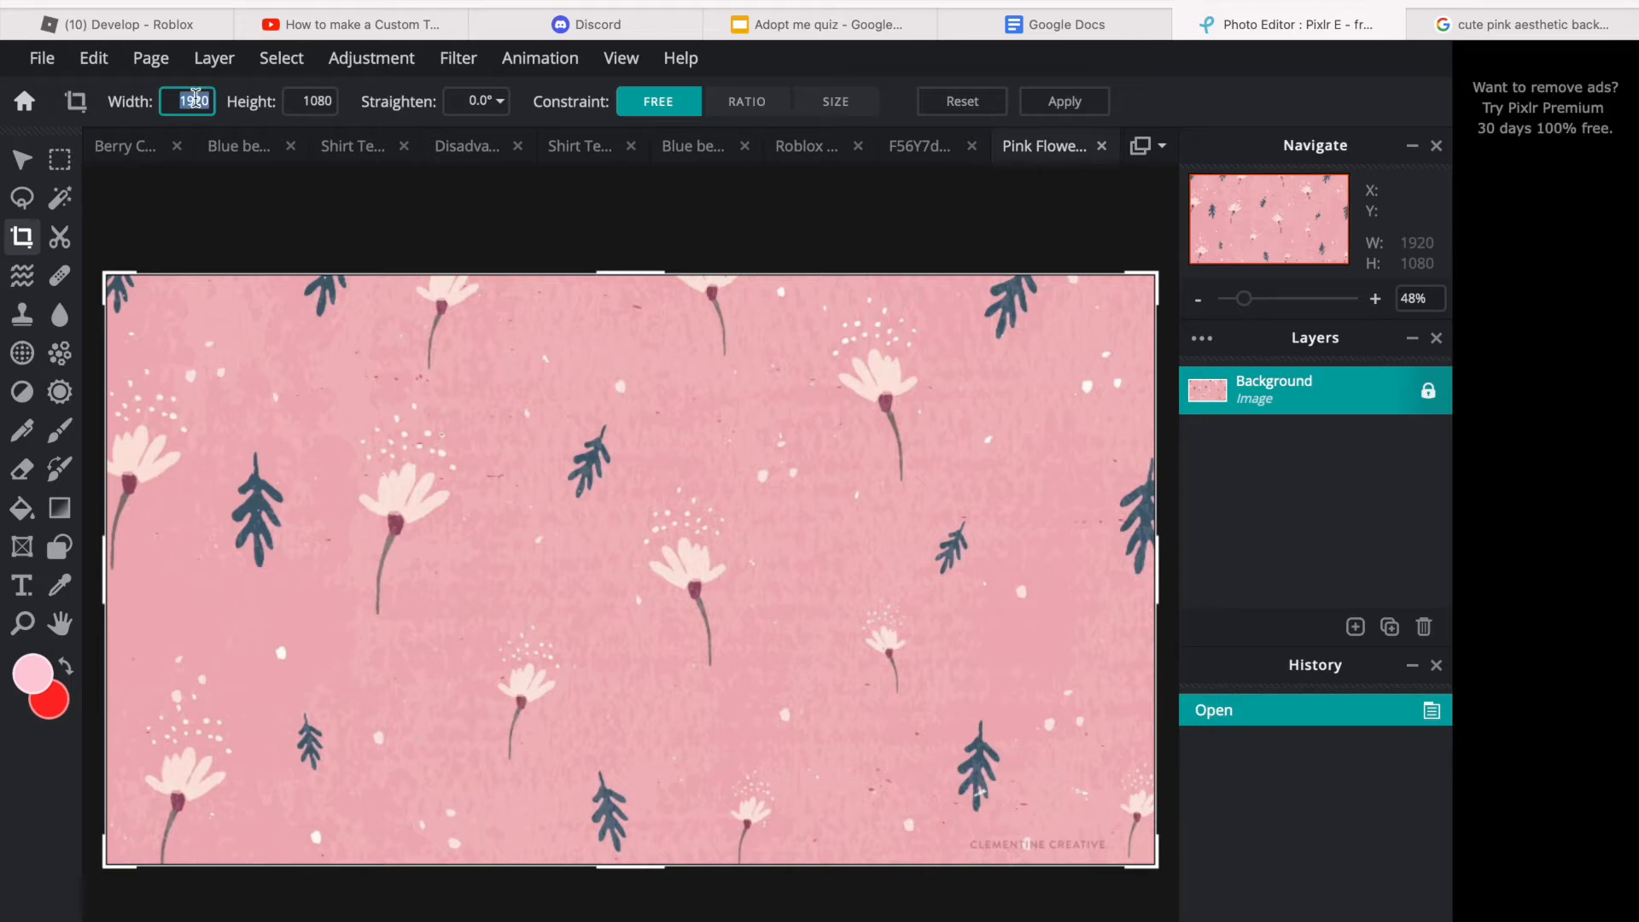
text(1280)
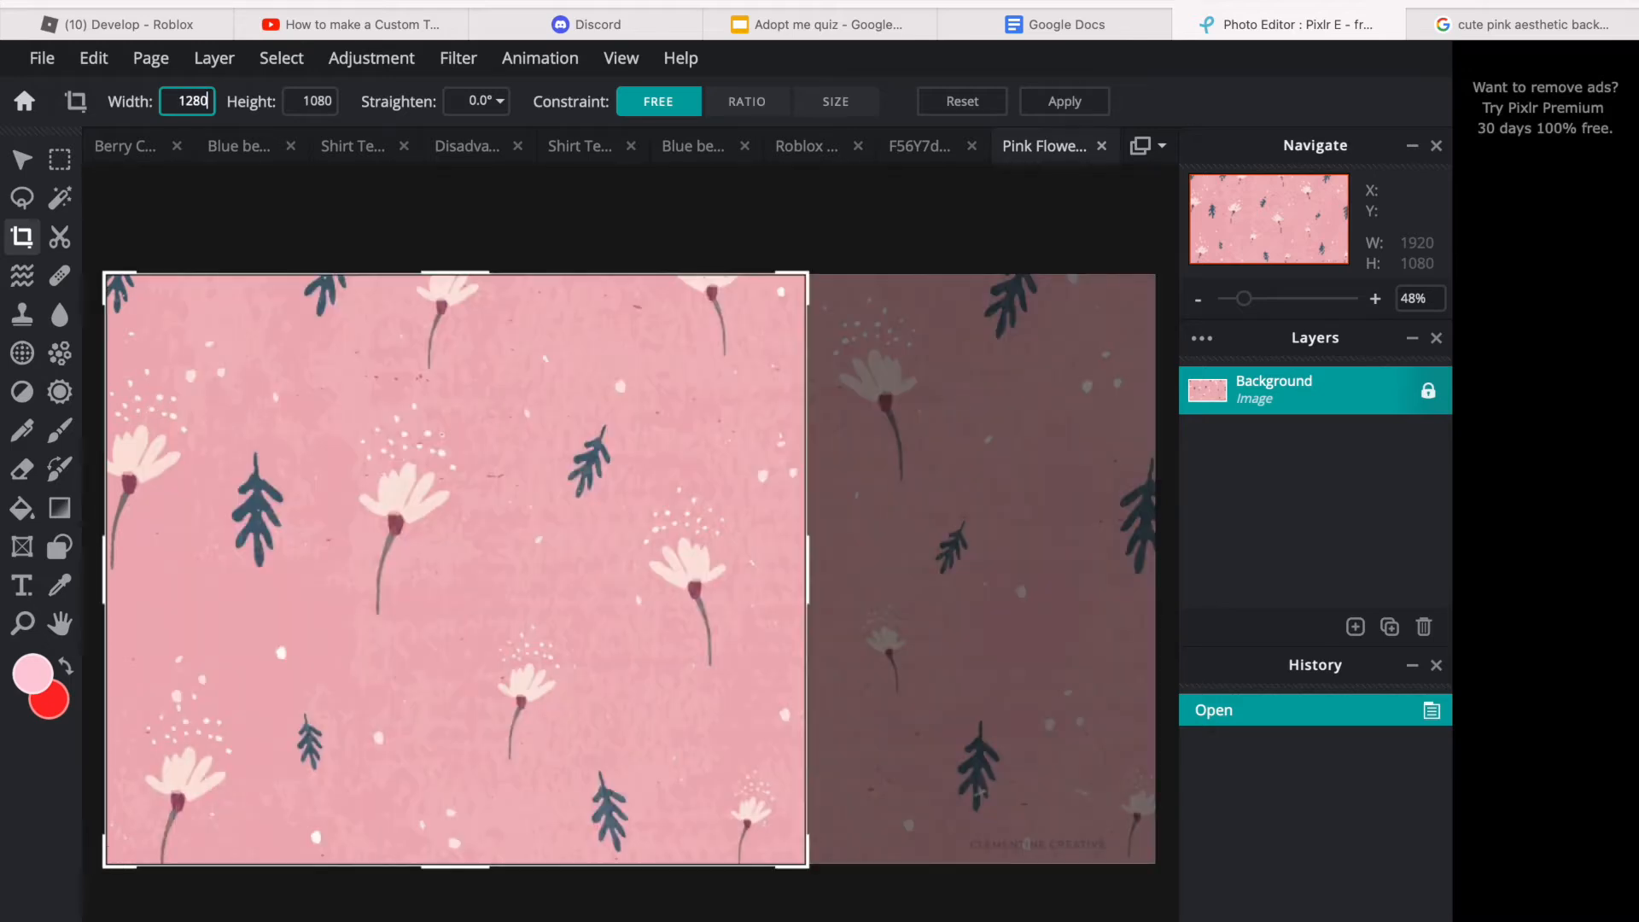
click(318, 102)
double_click(318, 103)
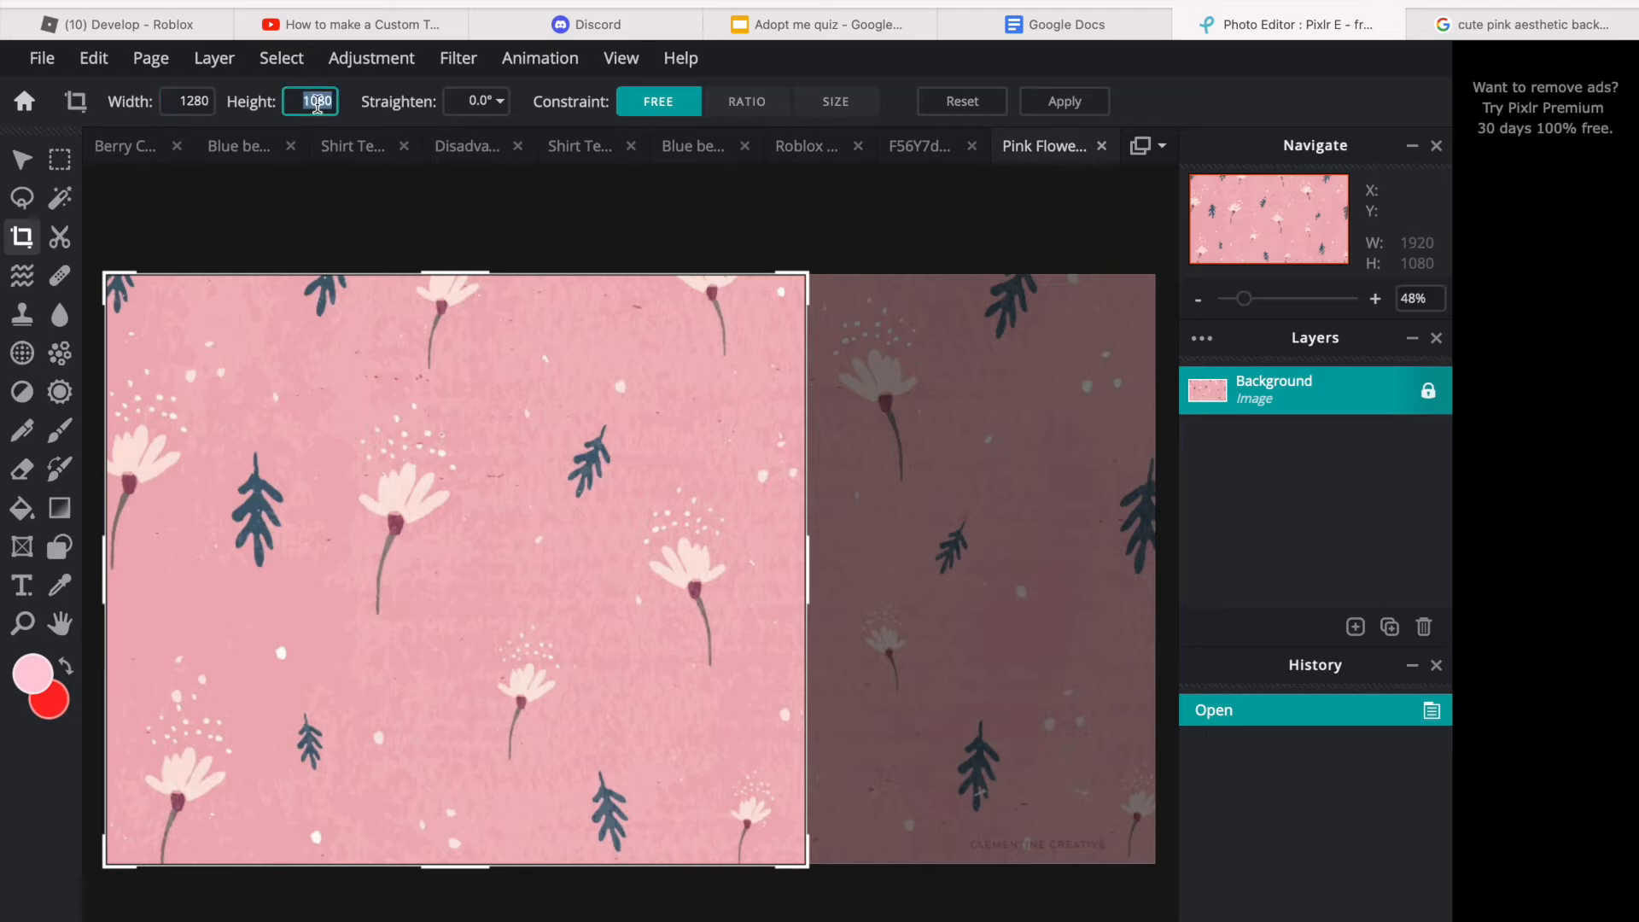
text(720)
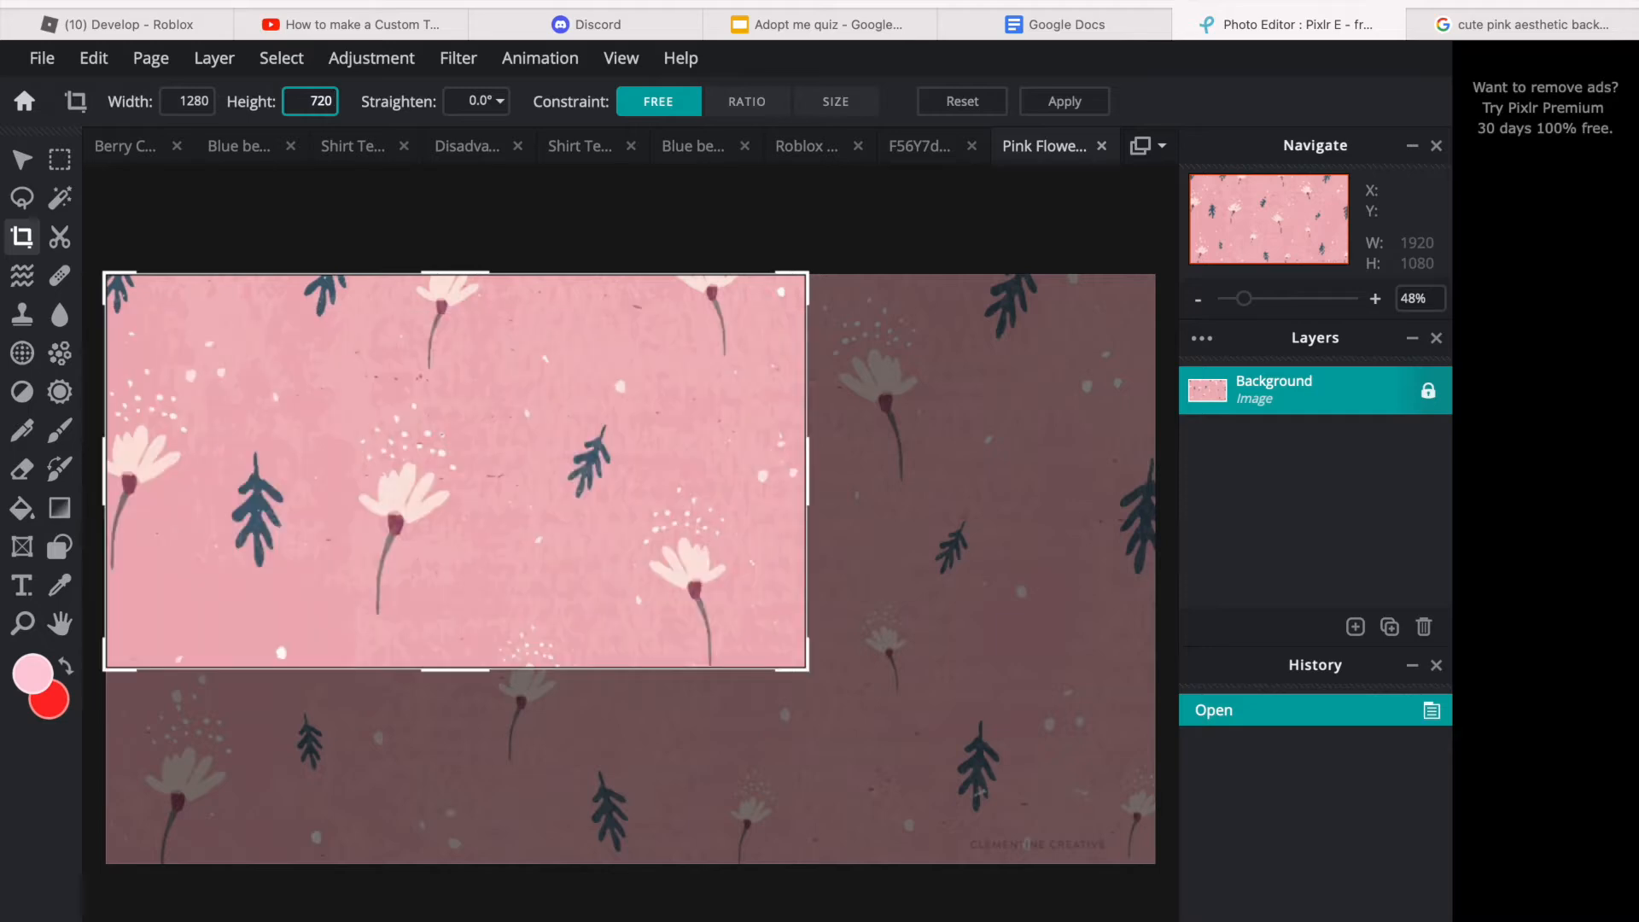
drag(502, 384, 708, 451)
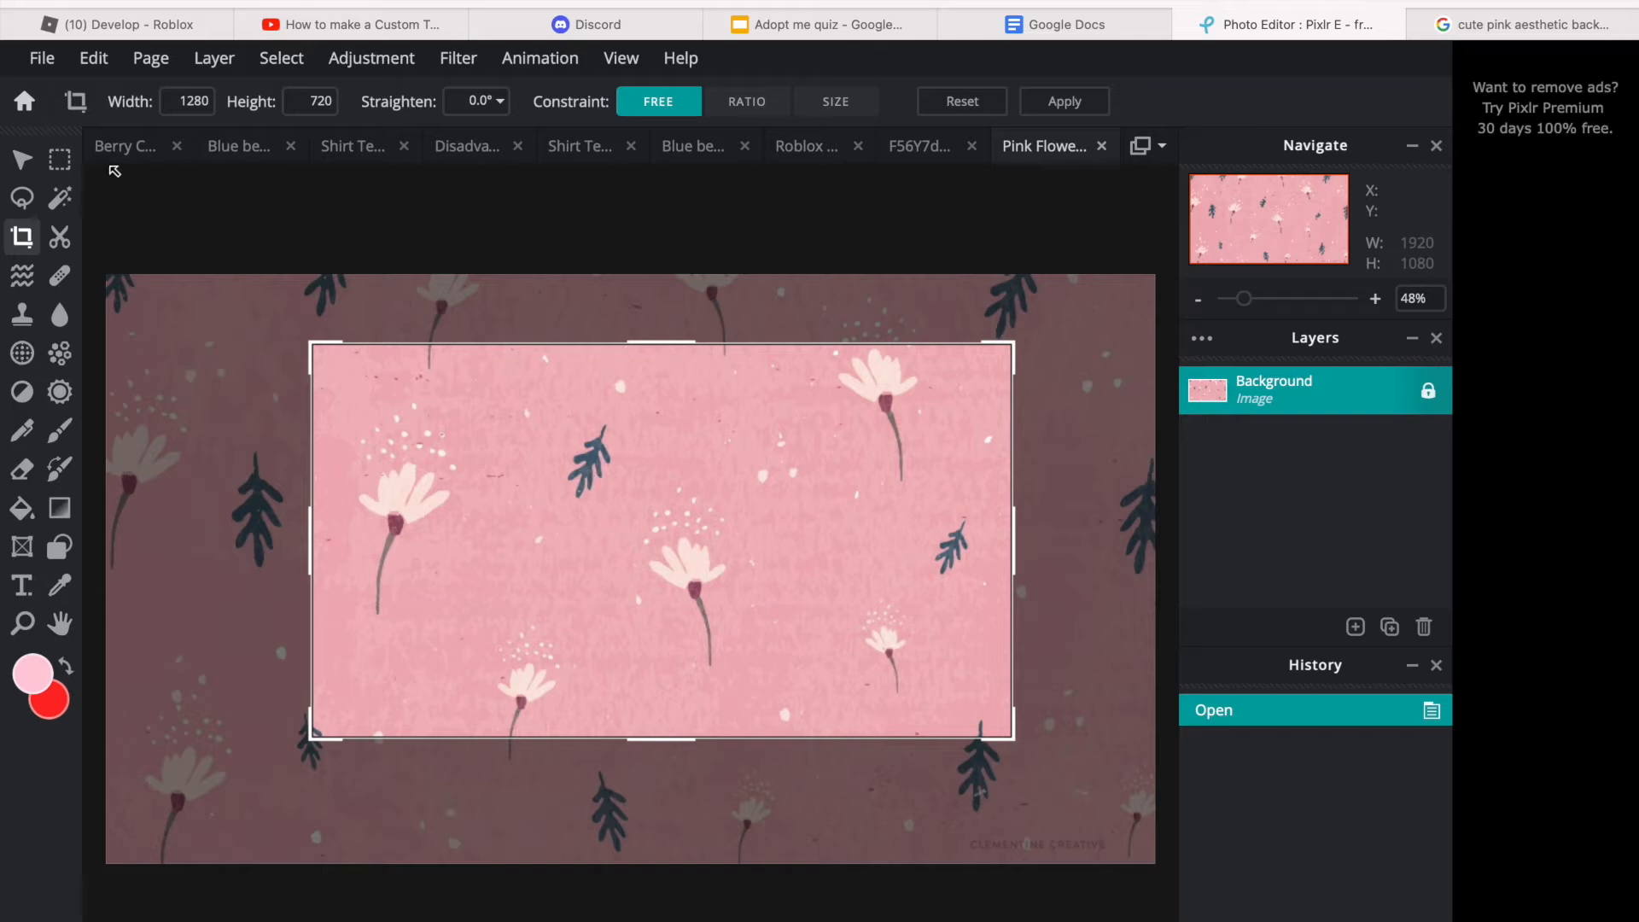
click(23, 160)
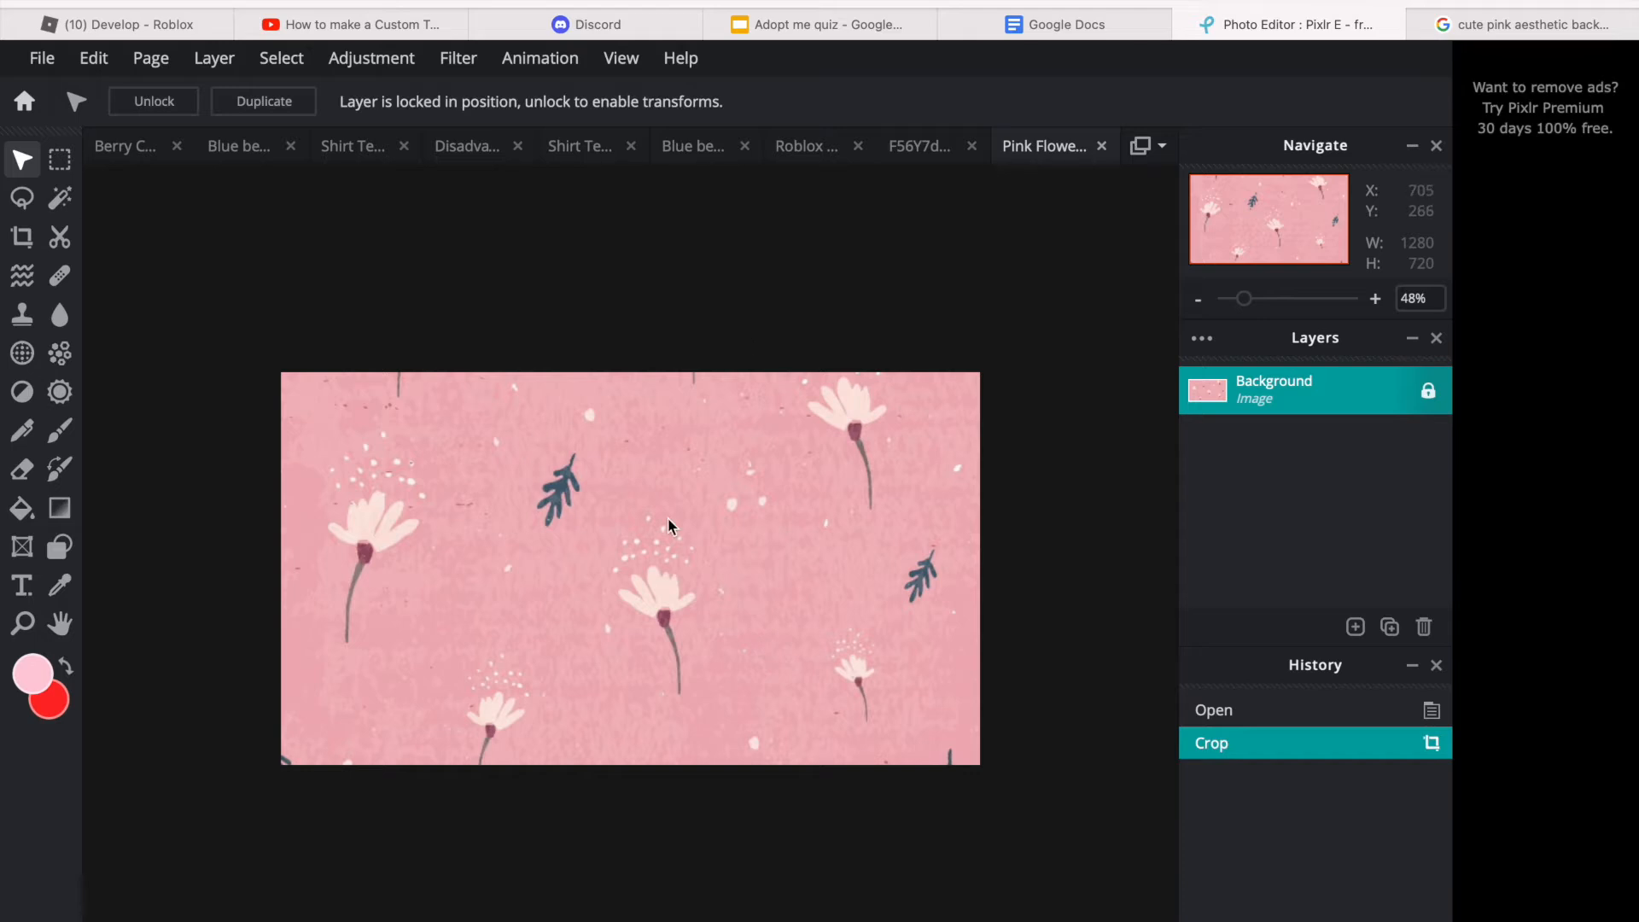
Step: Add the green-screen avatar image Screen Shot 2021-12-26 at 6.15.45 PM from the Desktop as an image layer
scroll(668, 517, down, 2)
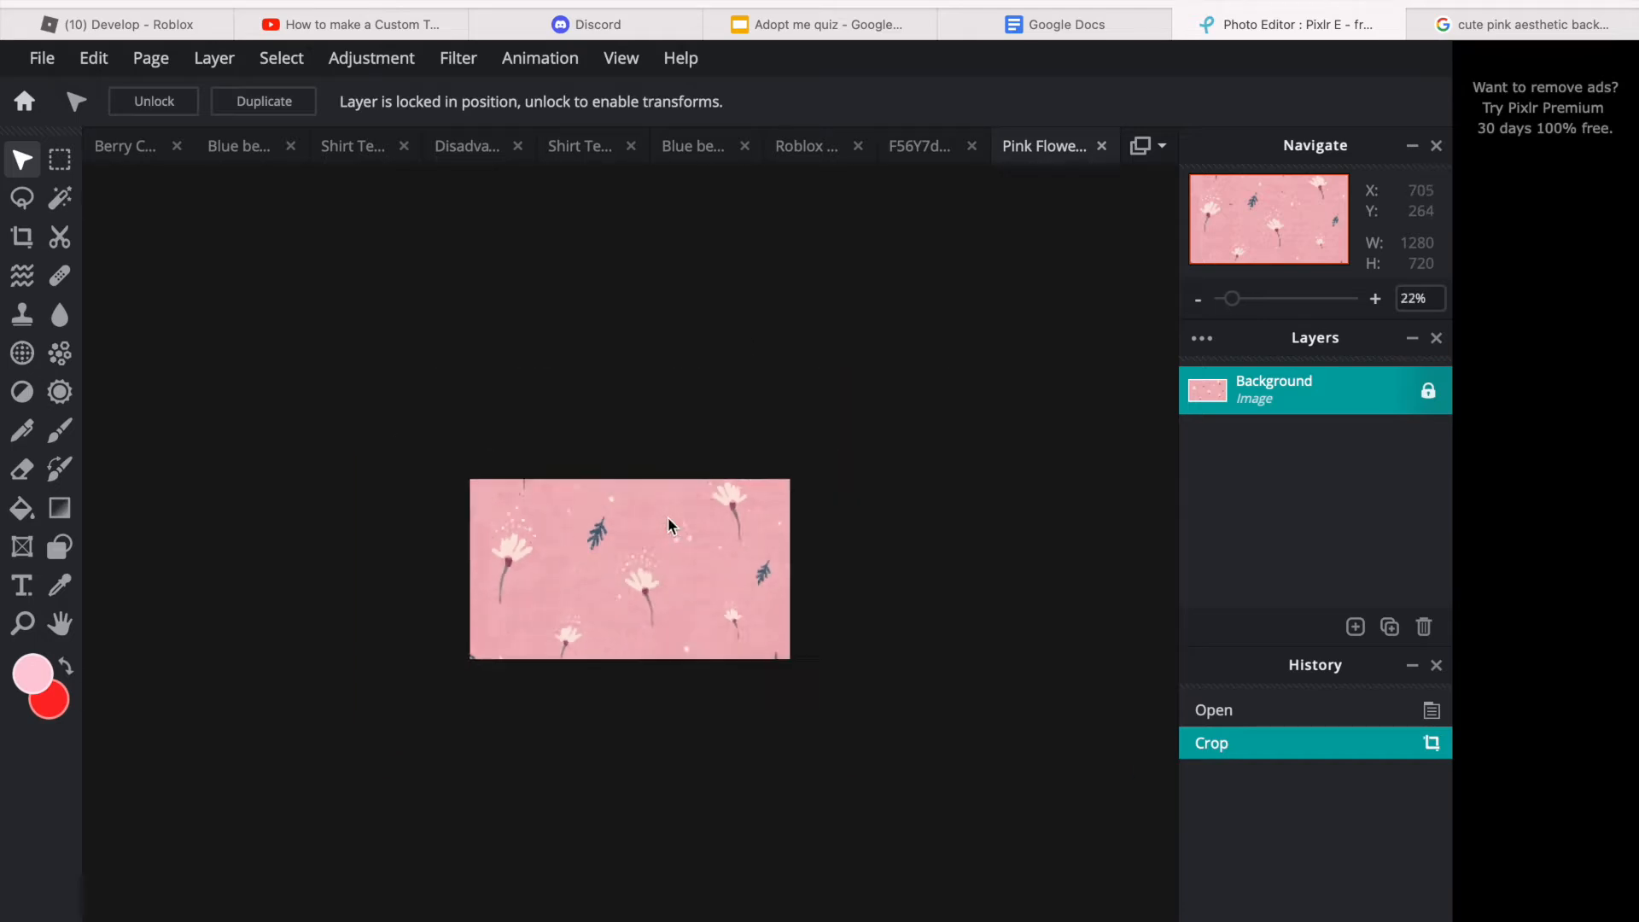
scroll(668, 515, up, 4)
scroll(673, 525, down, 1)
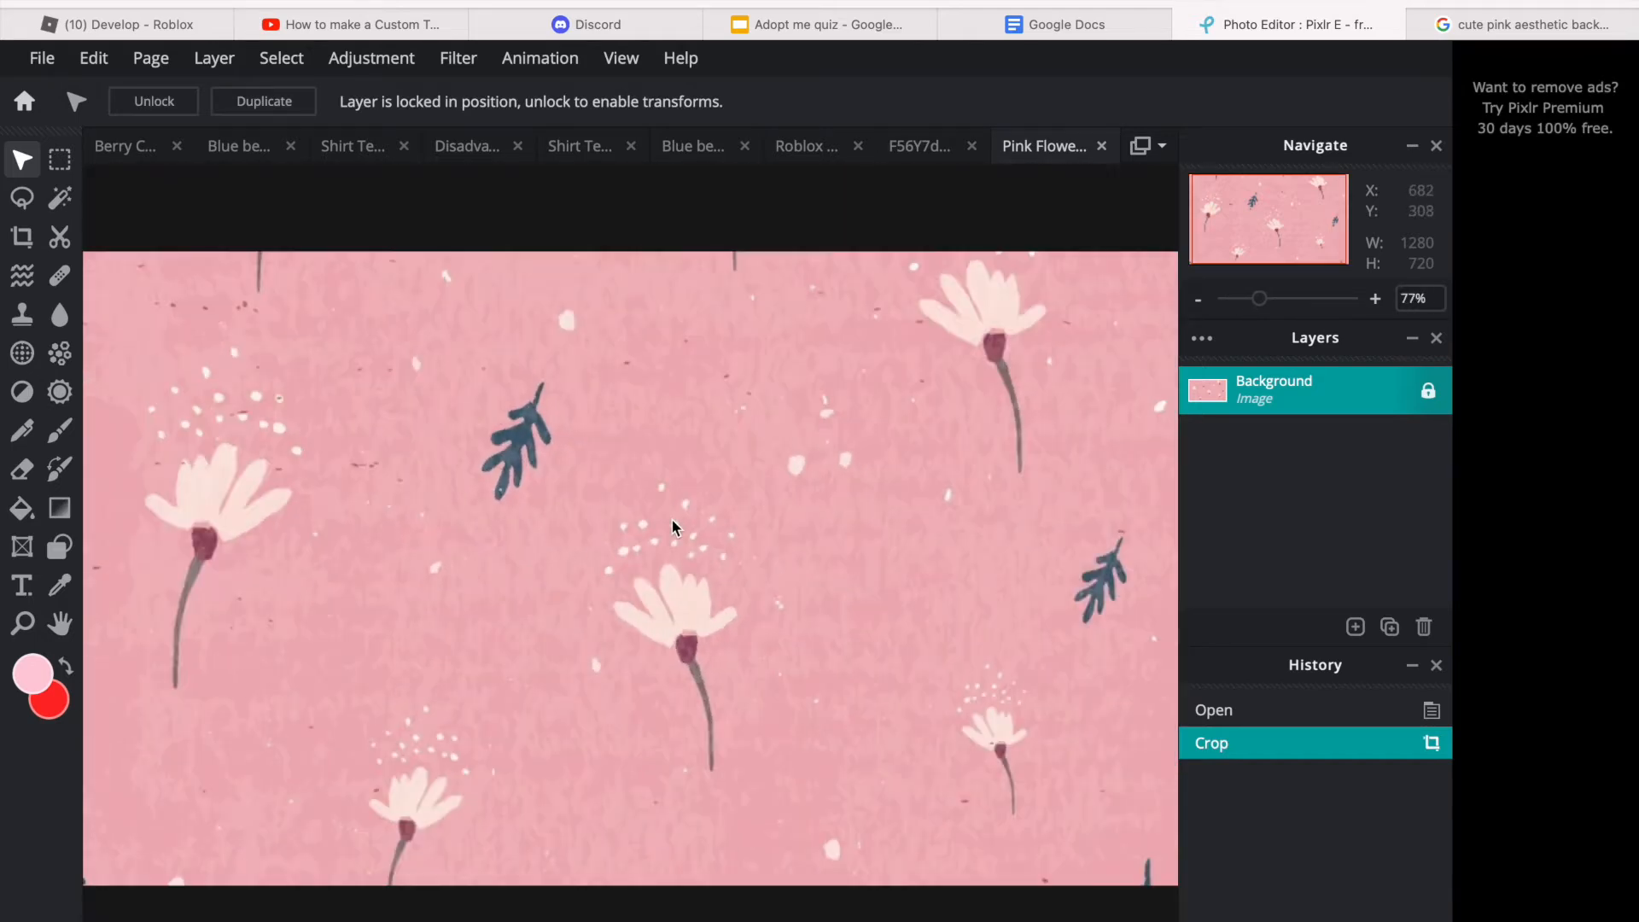
scroll(673, 527, down, 1)
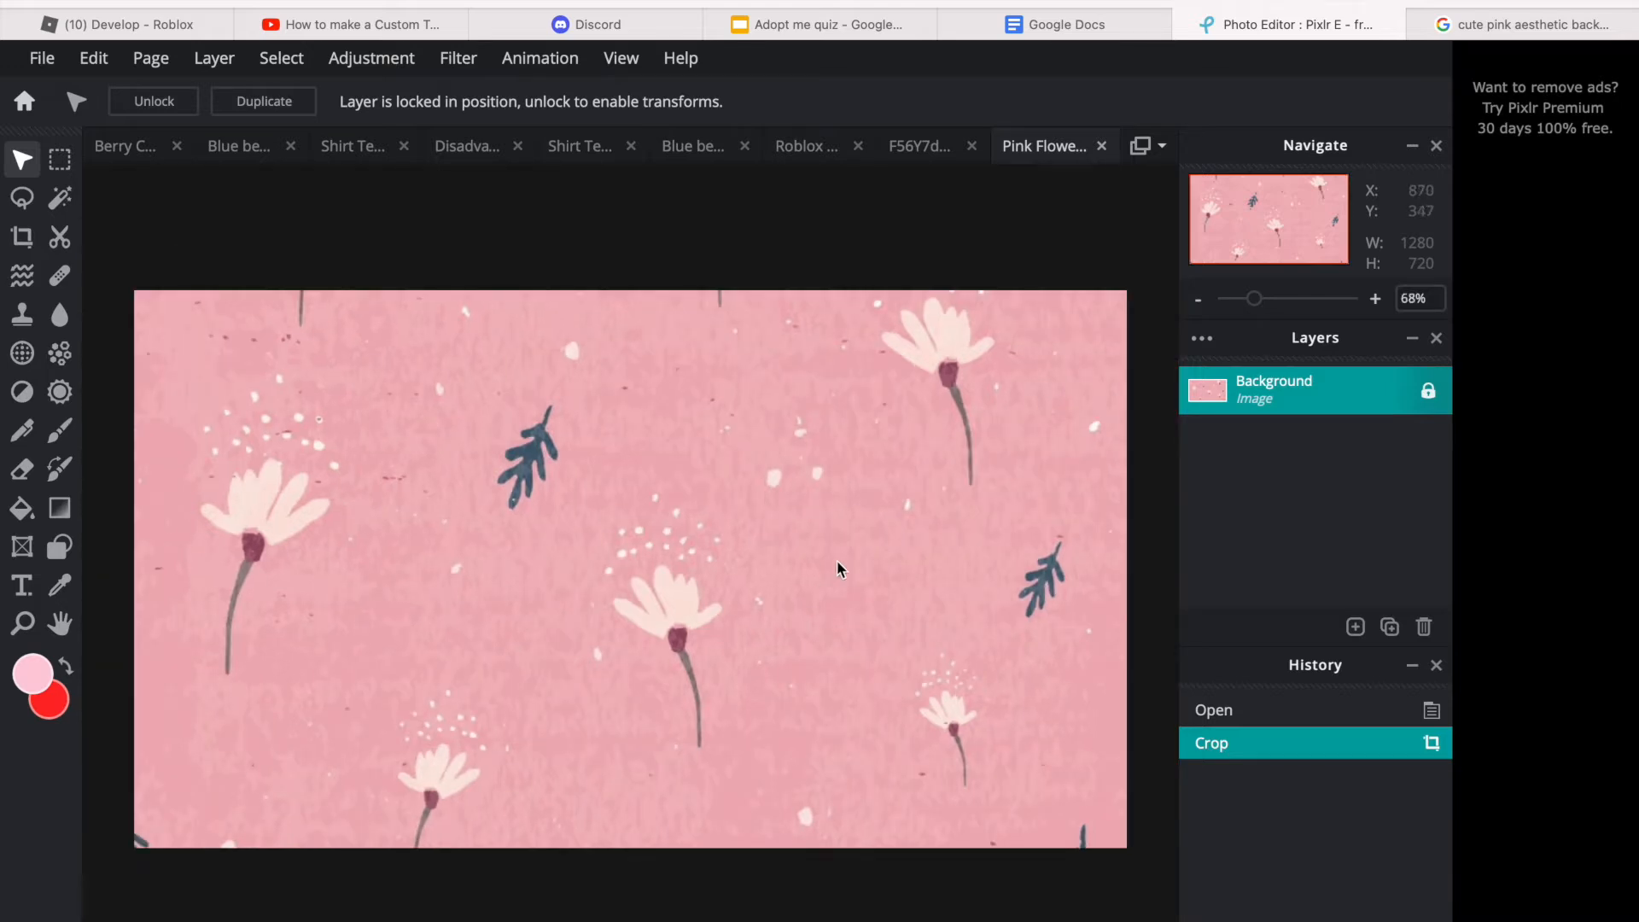
click(1356, 628)
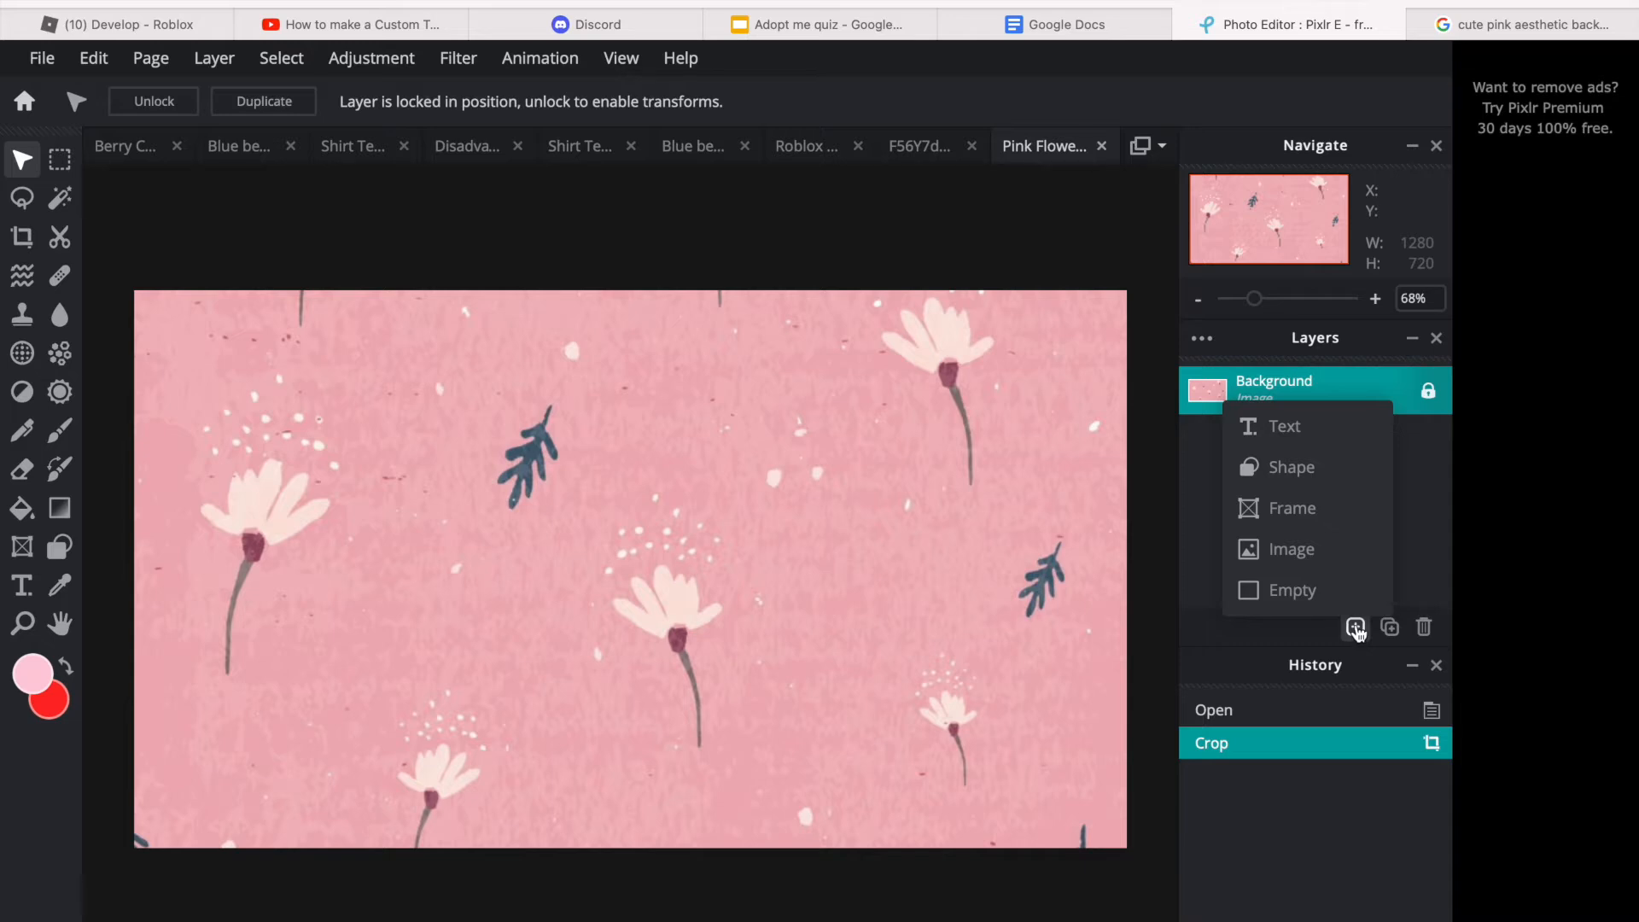
click(1310, 551)
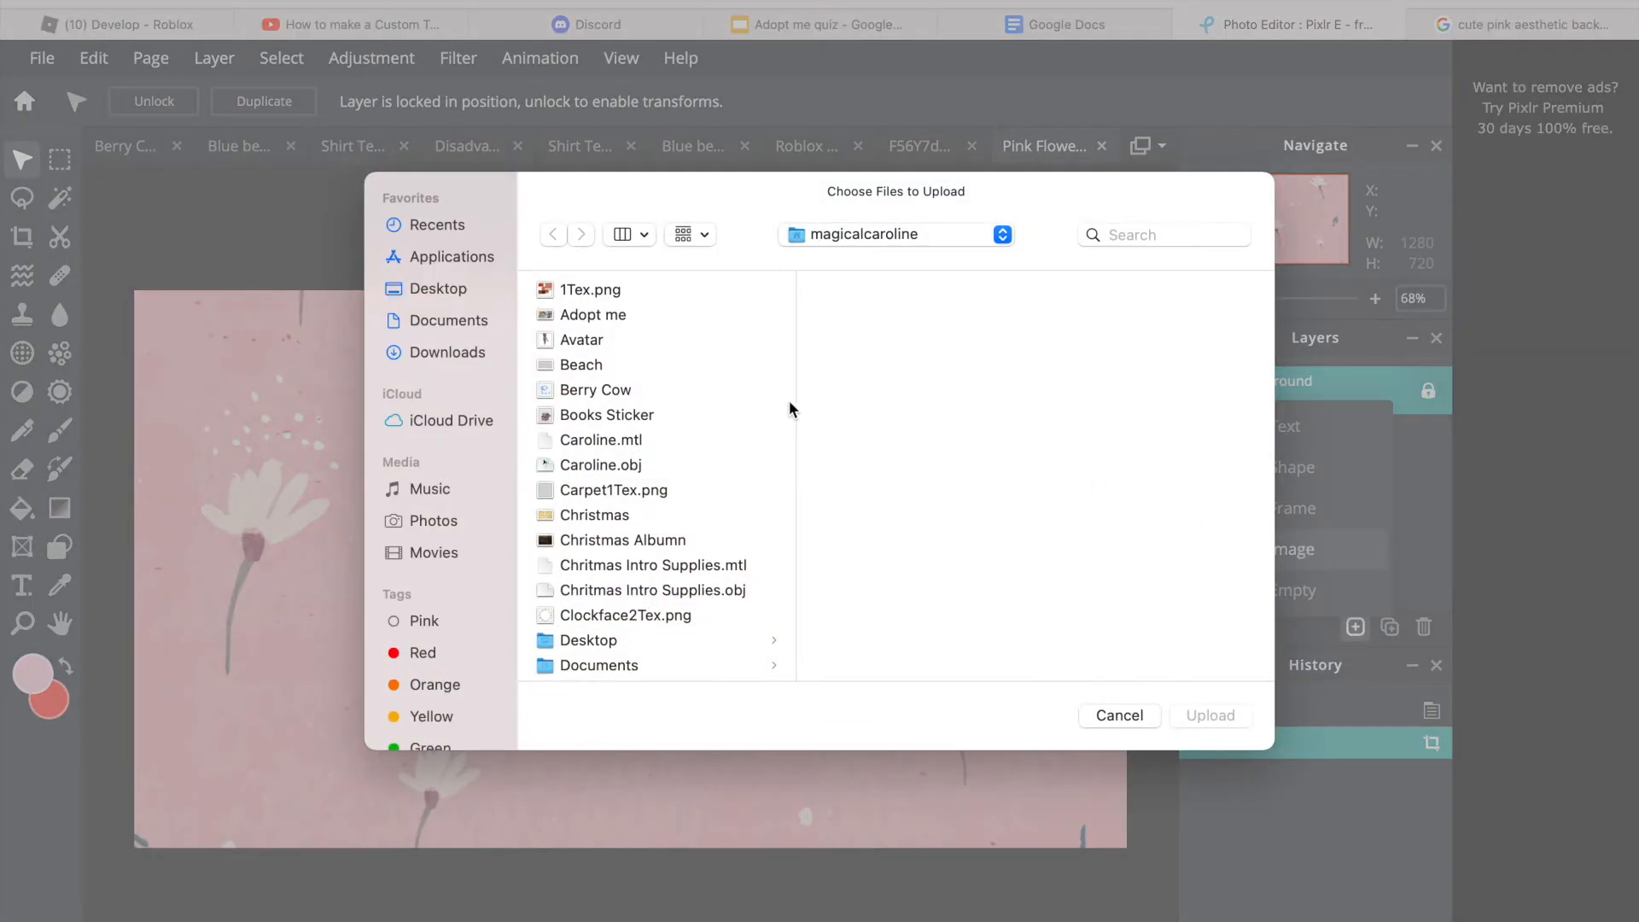
click(453, 289)
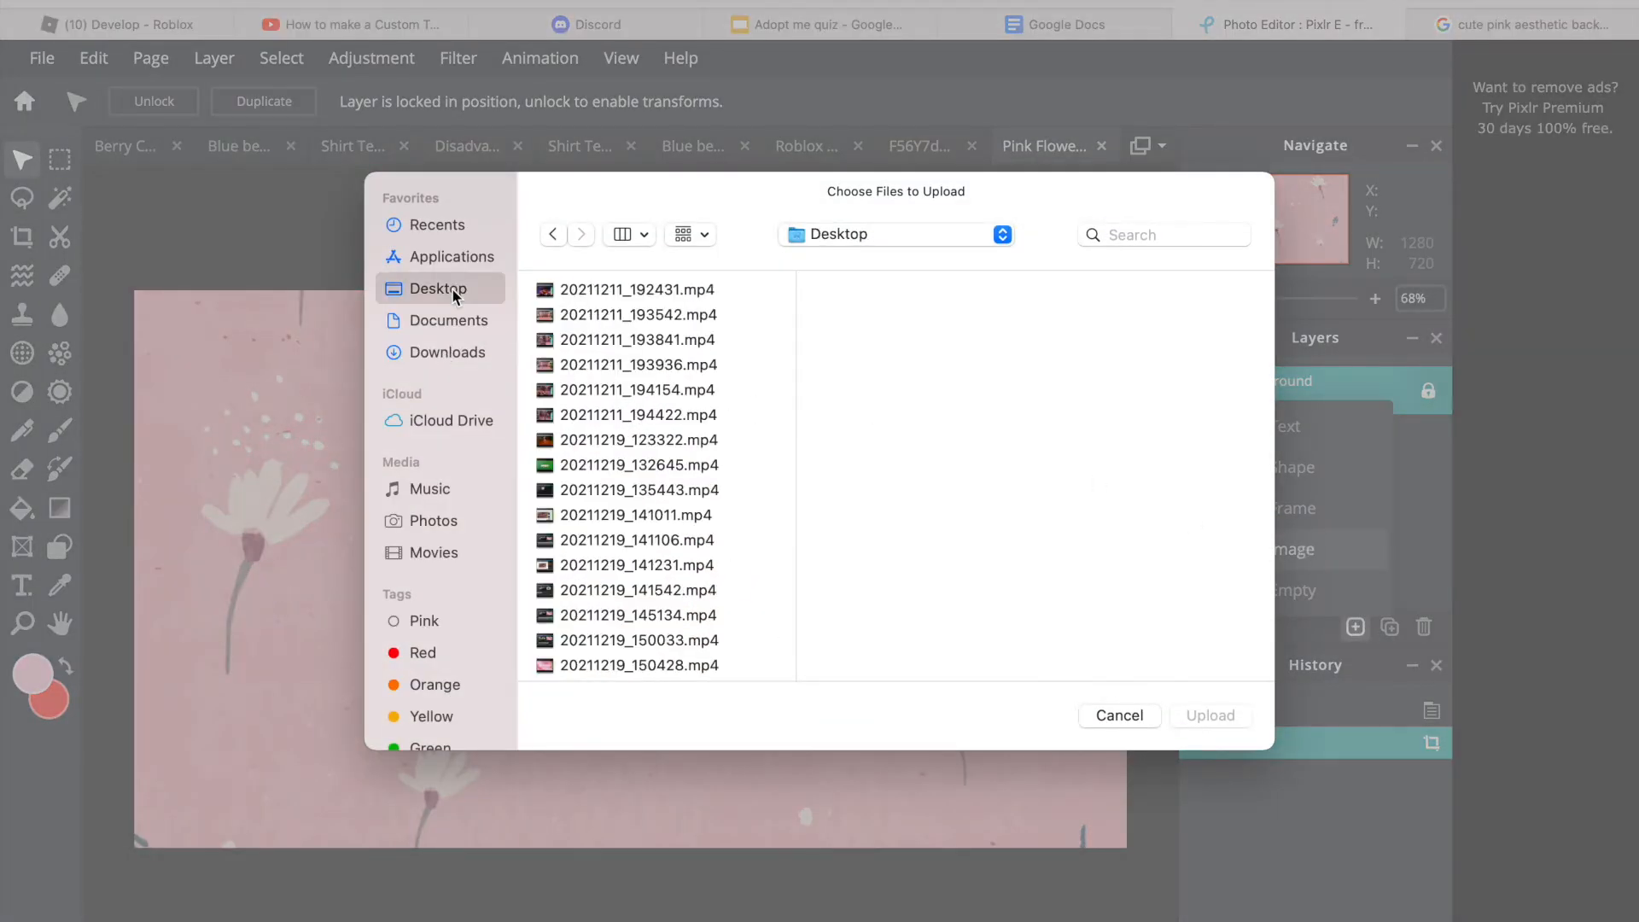
scroll(639, 495, down, 10)
scroll(639, 496, down, 10)
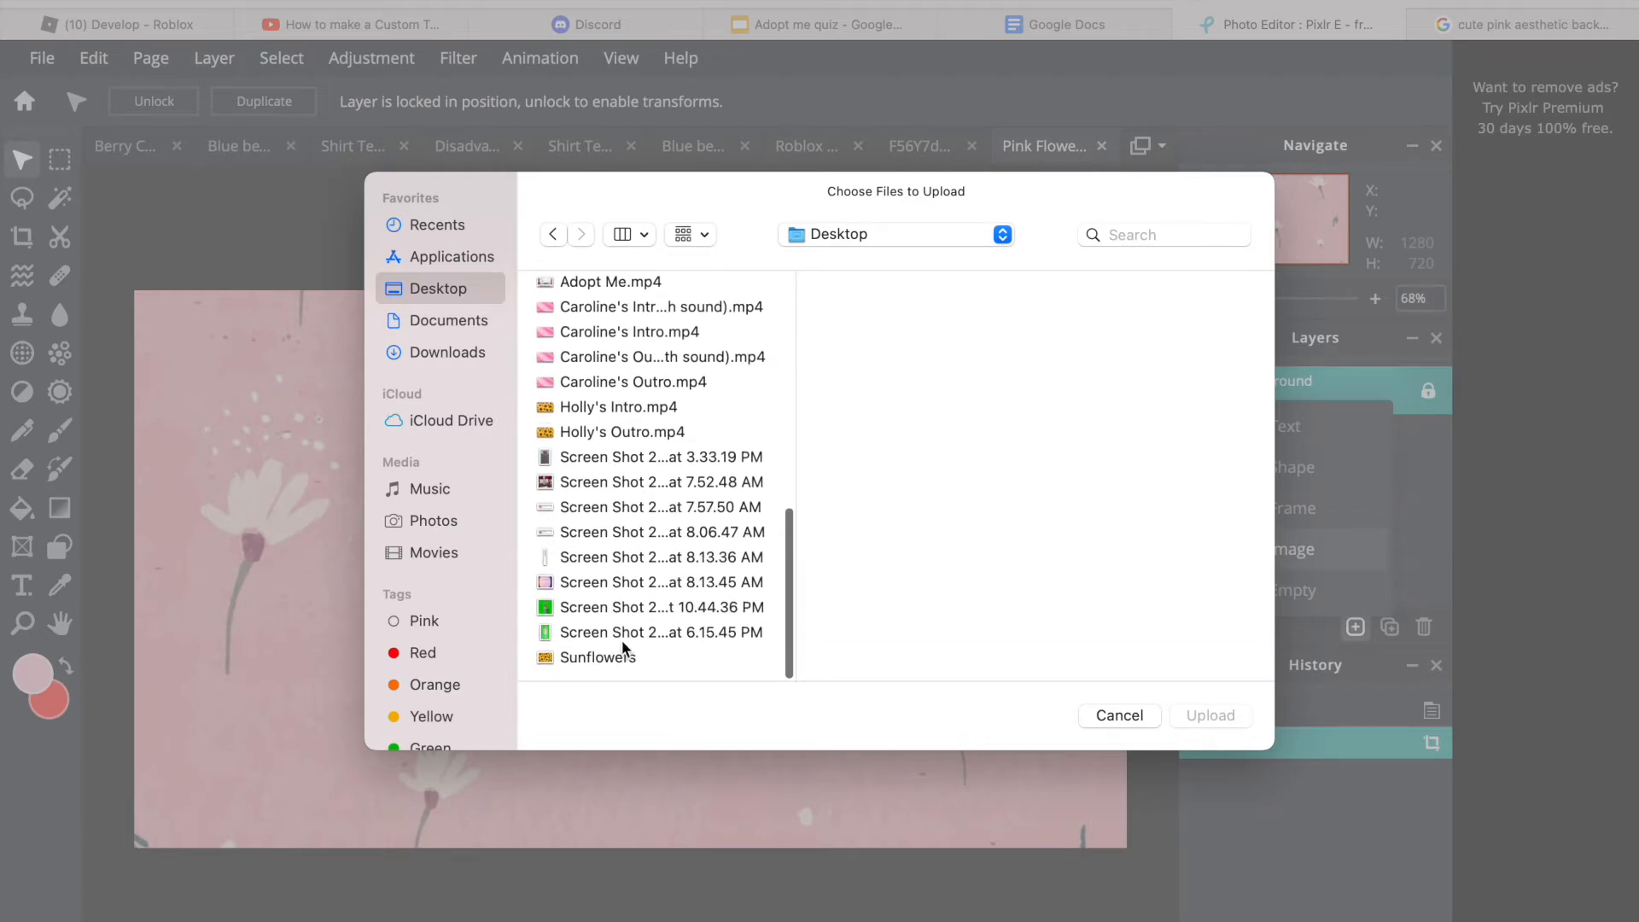
click(632, 636)
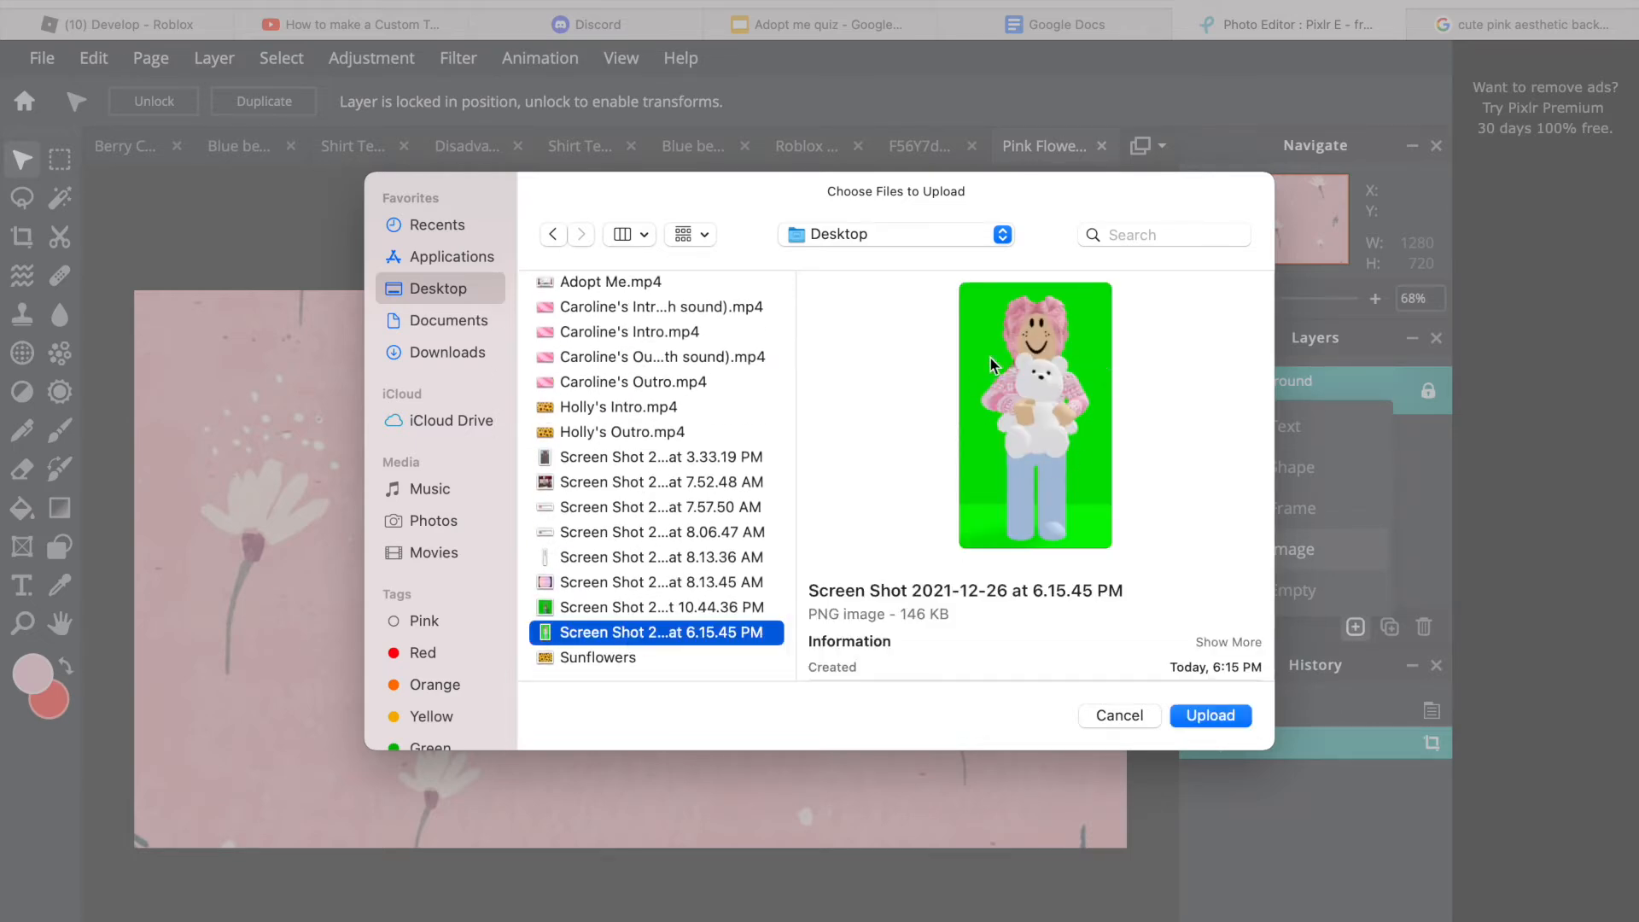
click(1221, 717)
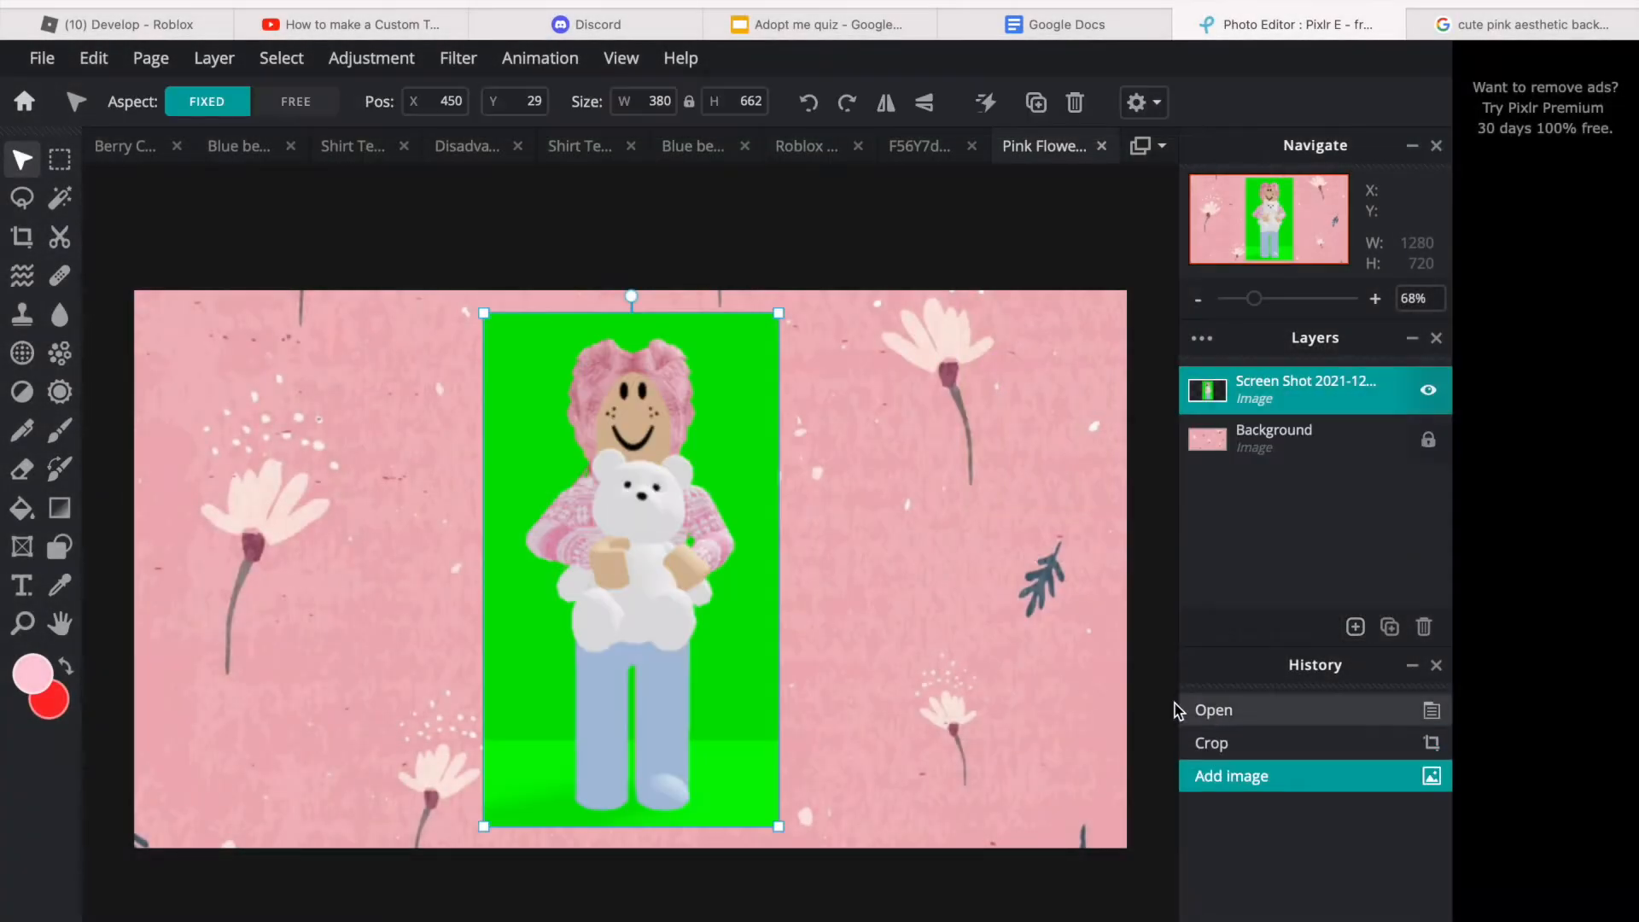
Step: Shift the avatar layer right of the canvas centre and remove its green background with the Cutout tool's Magic mask
drag(751, 449, 791, 443)
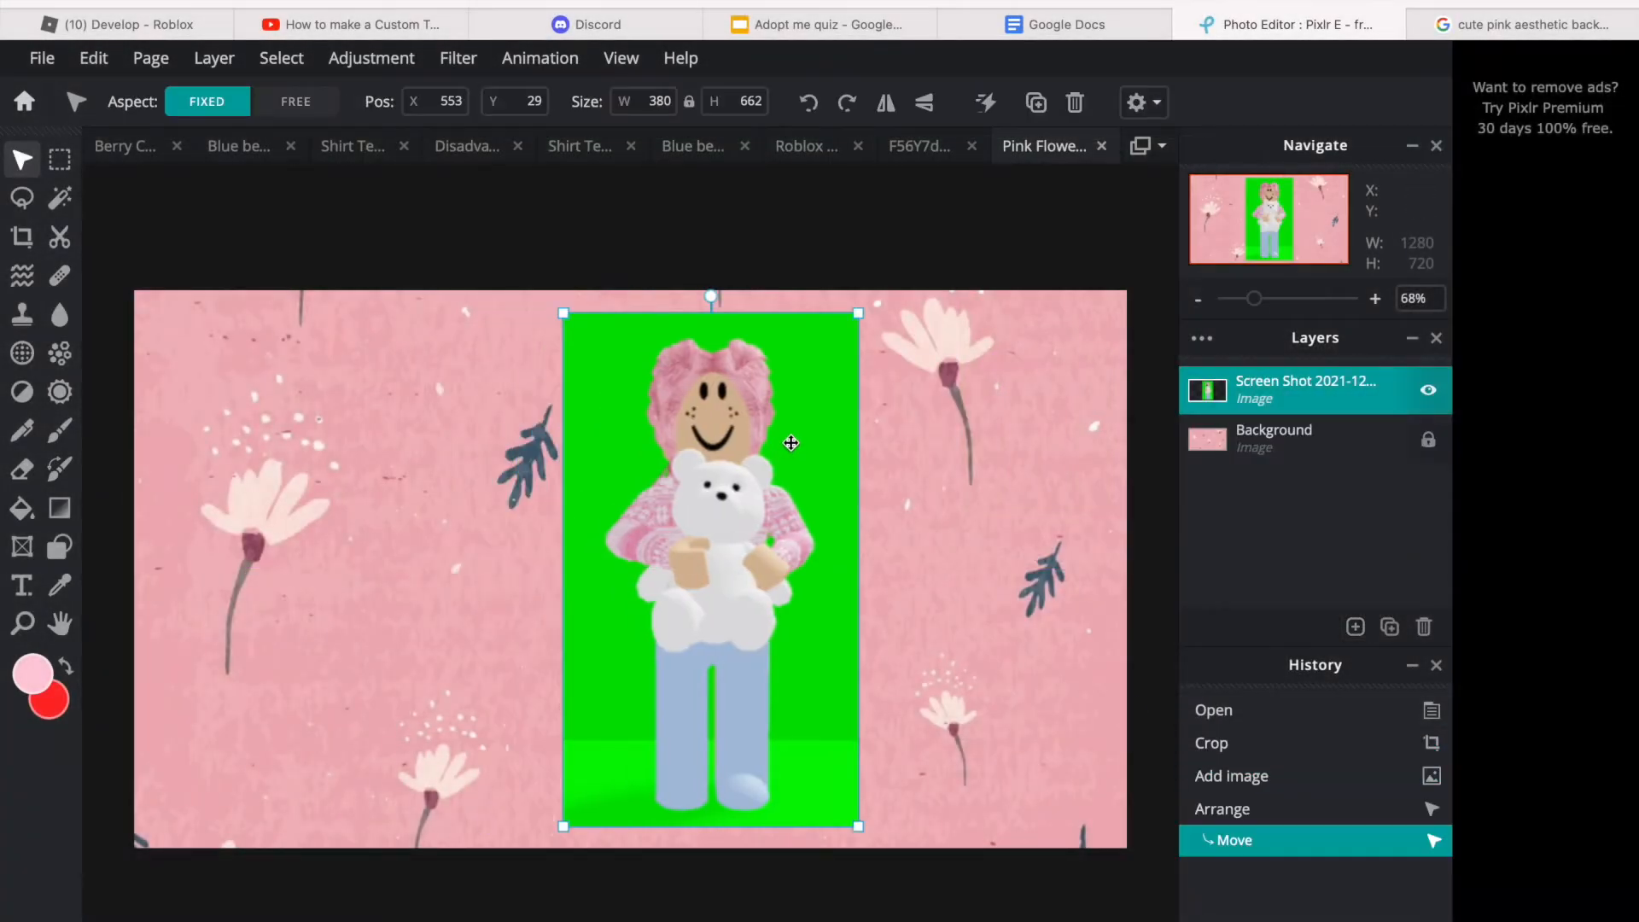
click(59, 238)
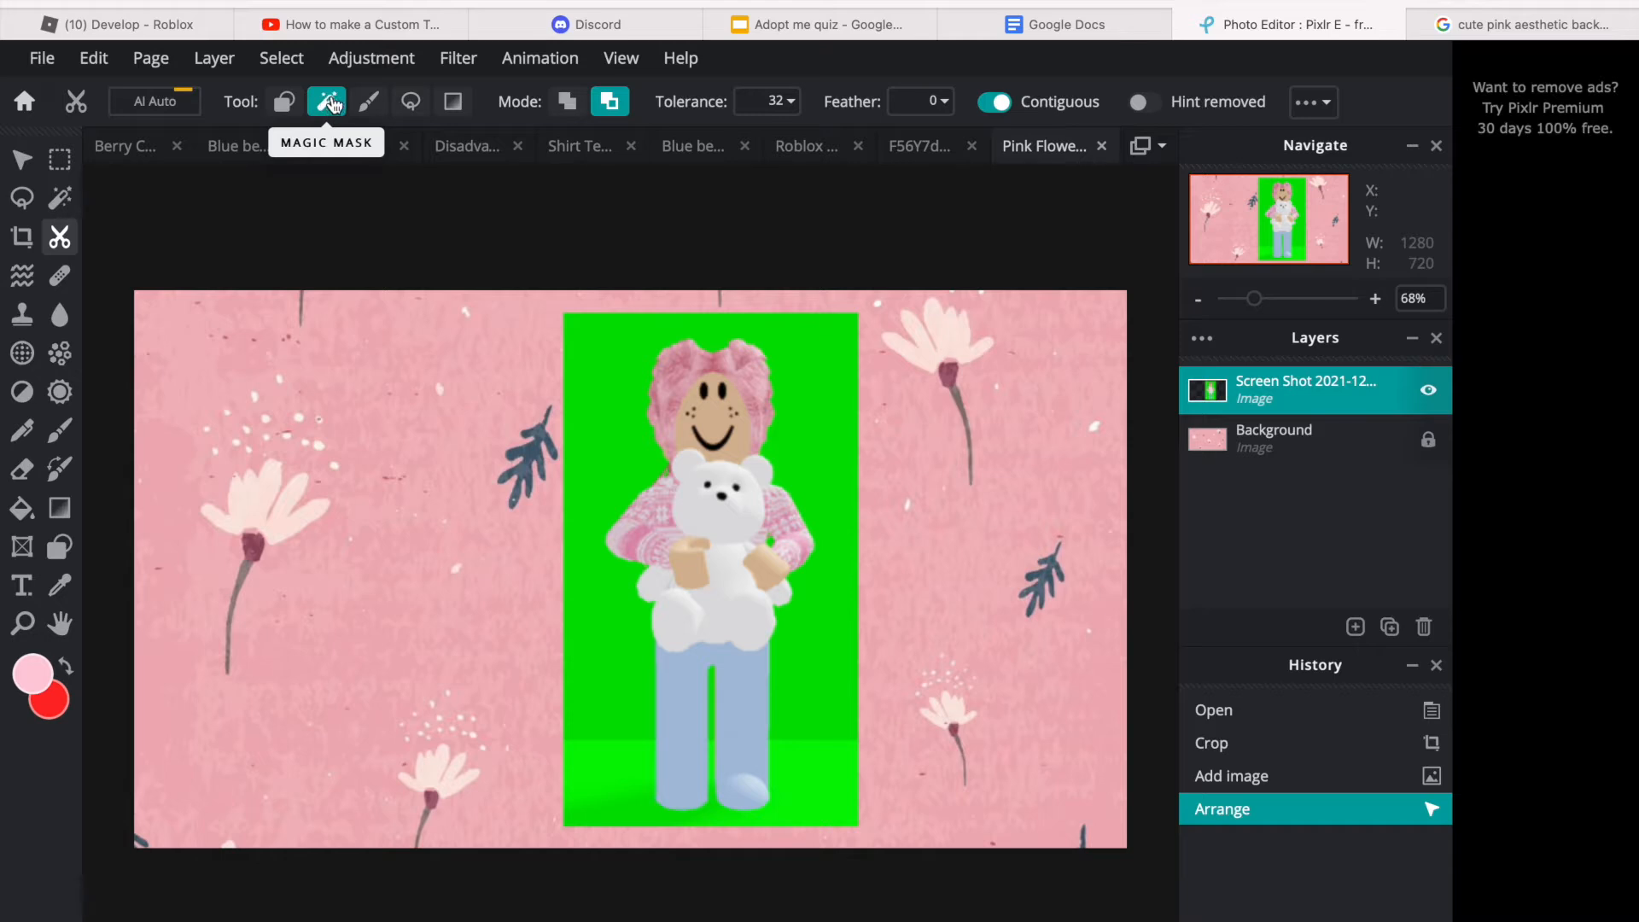
click(603, 389)
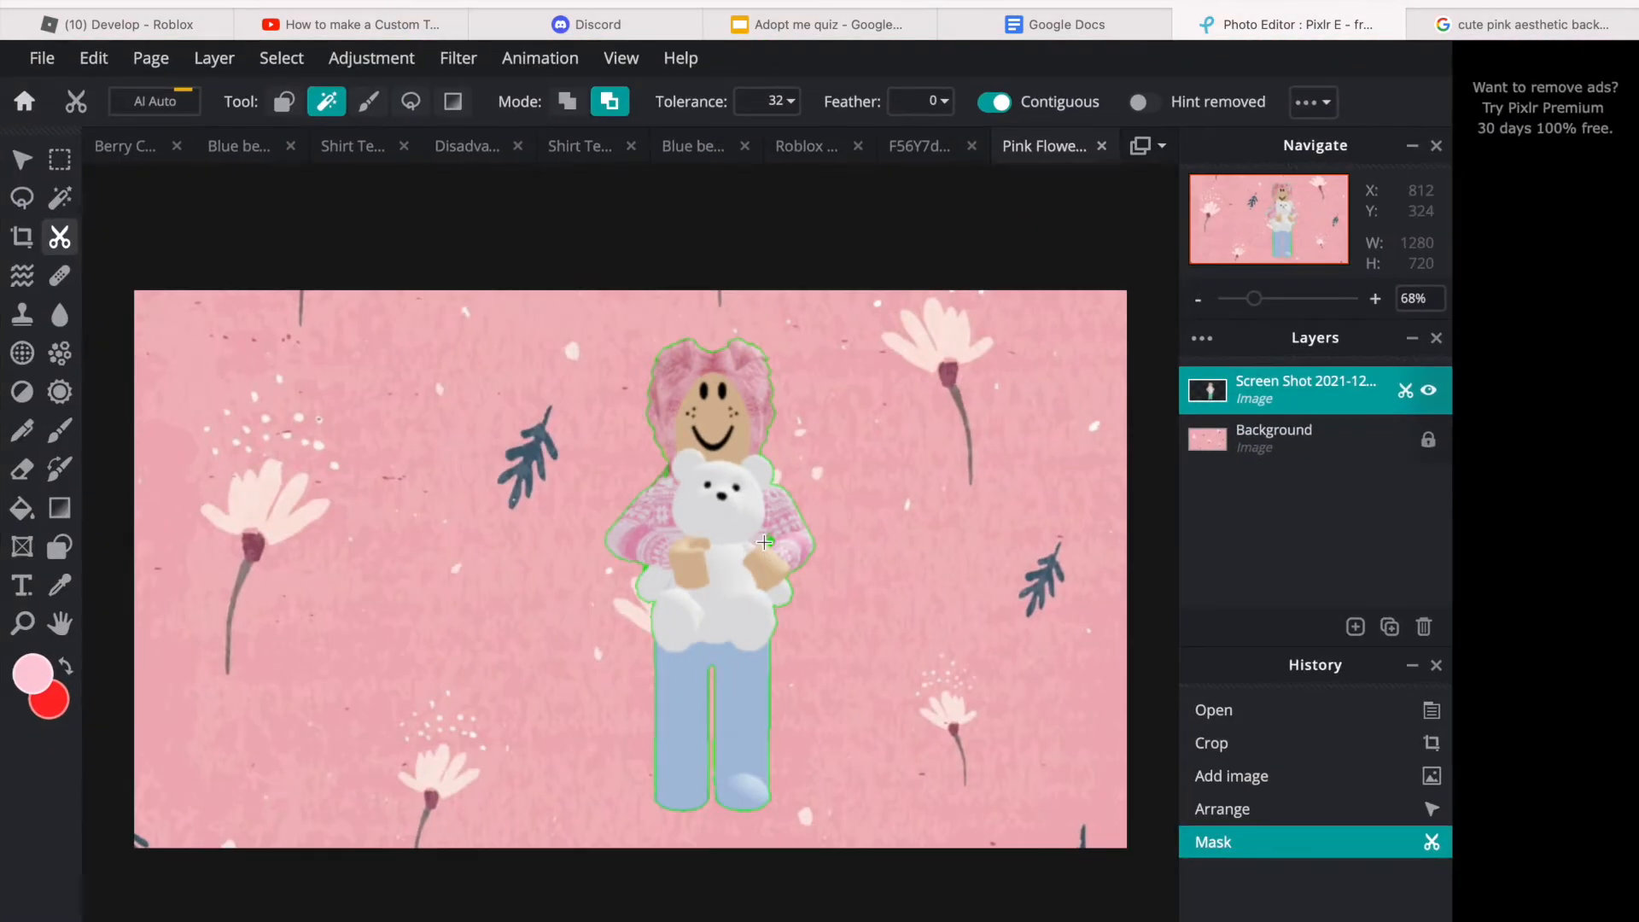
Step: Enlarge the cut-out avatar layer to 530 × 923 and place it at the canvas's right side, at X 750, Y 0
scroll(641, 572, down, 2)
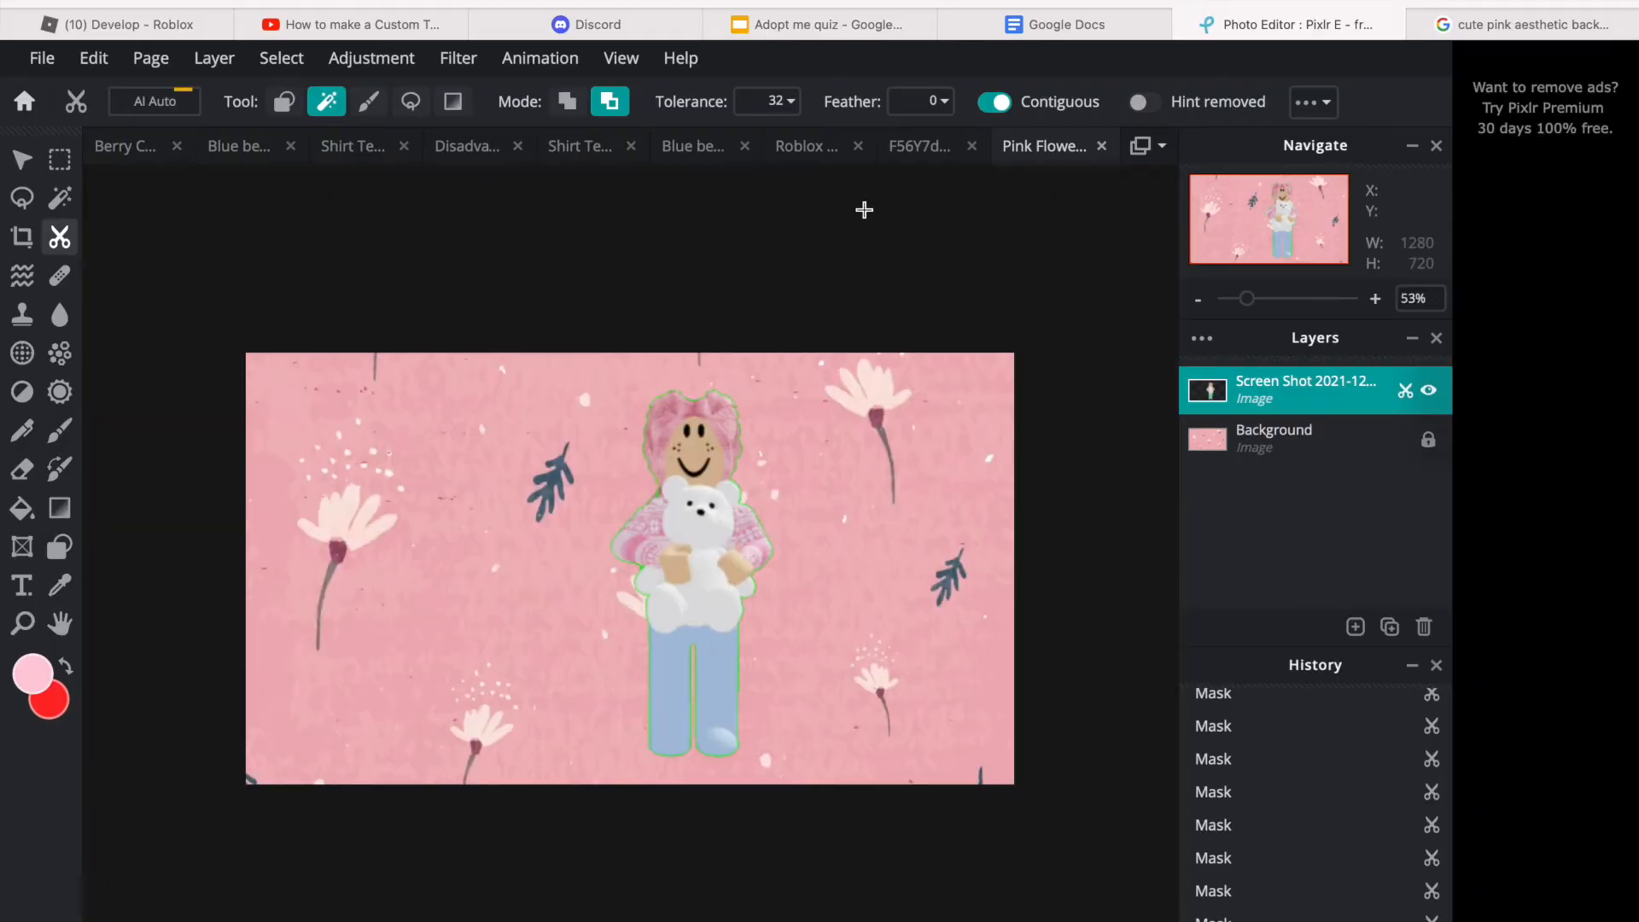
scroll(864, 209, up, 2)
key(v)
scroll(940, 666, down, 2)
drag(709, 555, 919, 538)
drag(788, 772, 684, 918)
drag(785, 636, 807, 634)
Step: Clear the green fringe between the avatar's left-hand sleeve and the bear's arm using small rectangular marquee selections
scroll(807, 635, up, 5)
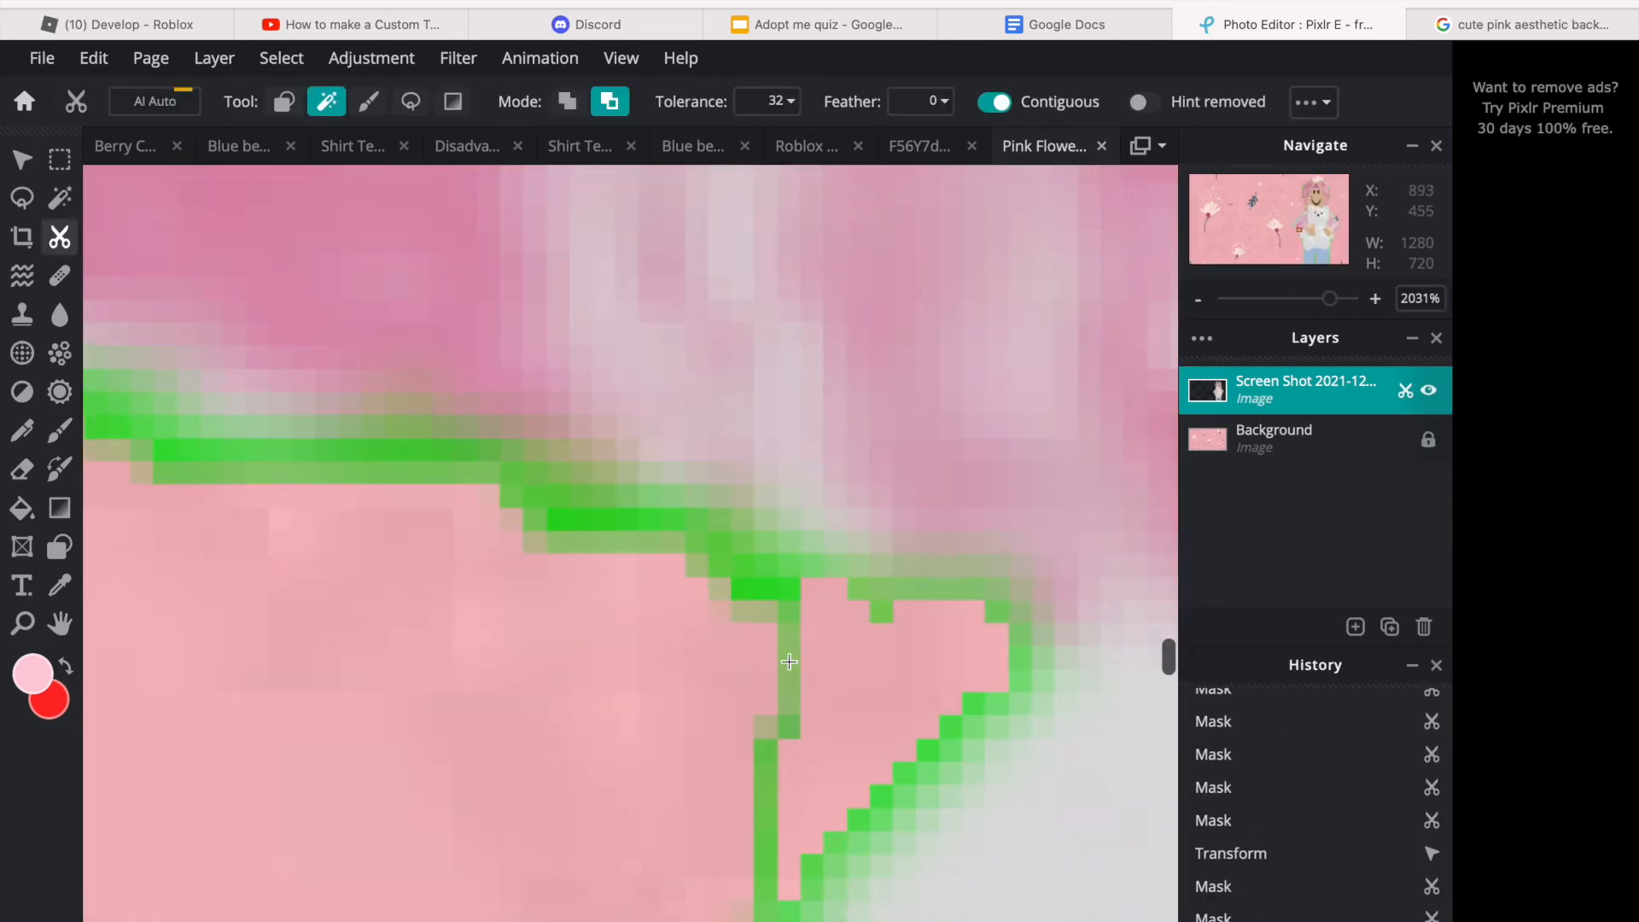
key(m)
drag(659, 453, 846, 893)
key(Delete)
mouse_move(848, 807)
mouse_down()
mouse_move(941, 560)
mouse_move(1008, 758)
mouse_up()
key(Delete)
drag(1011, 579, 1036, 720)
key(Delete)
drag(131, 441, 639, 554)
key(Delete)
drag(640, 463, 728, 619)
key(Delete)
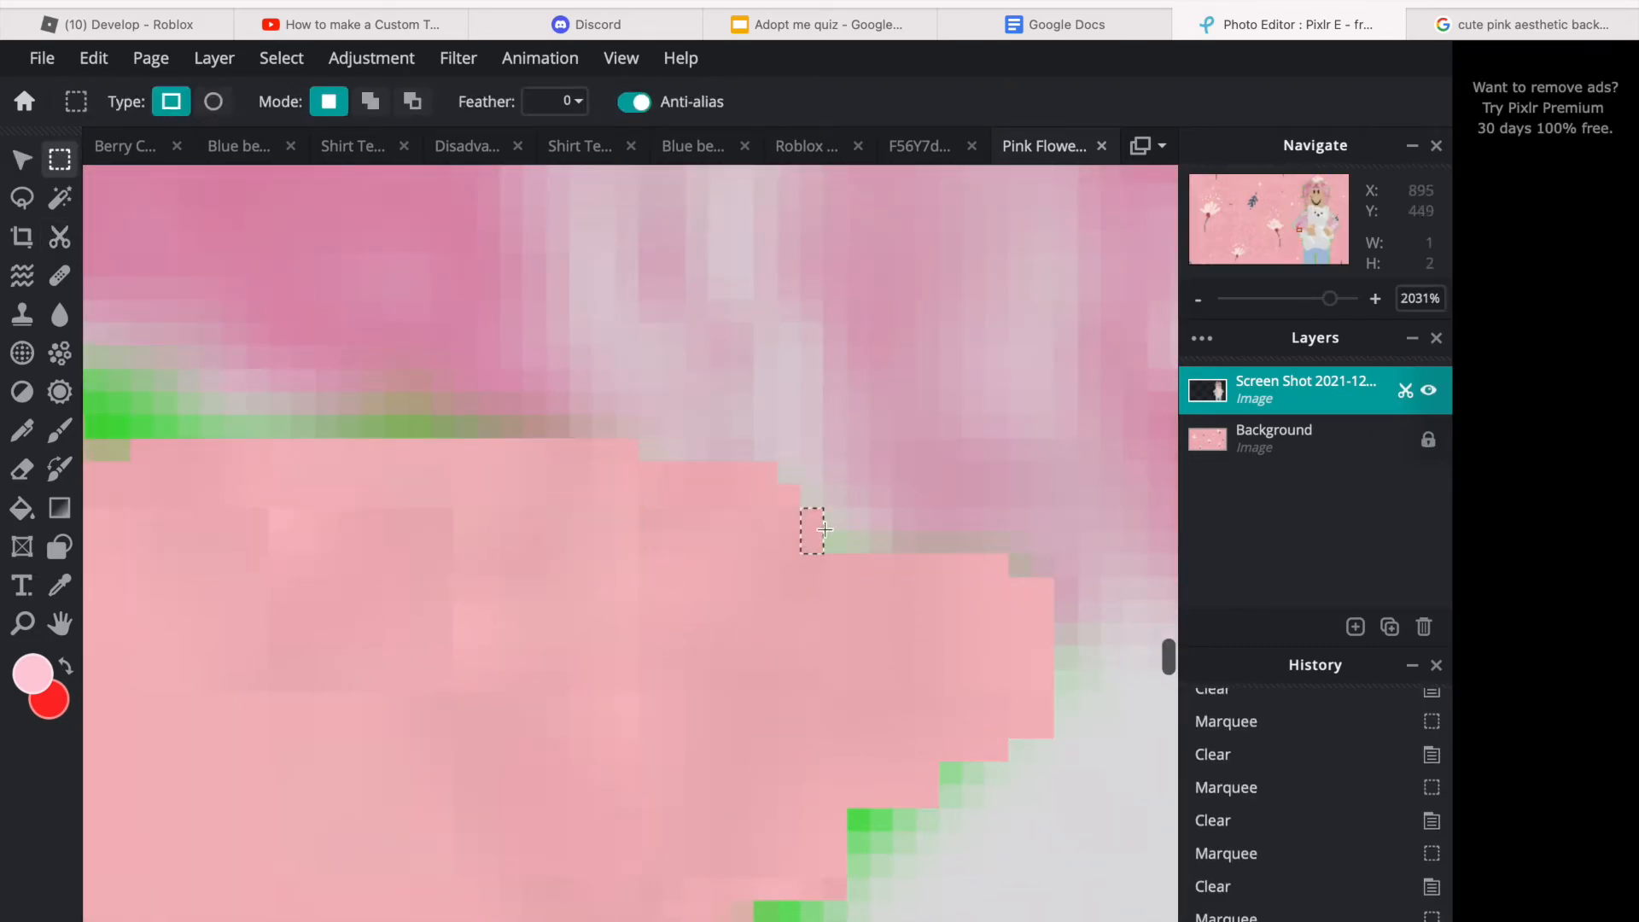
drag(731, 760, 938, 876)
key(Delete)
Step: Clear the remaining green pixels around the bear's arm below that sleeve with marquee selections, and deselect
scroll(674, 415, down, 5)
drag(641, 447, 692, 490)
key(Delete)
drag(631, 551, 707, 671)
key(Delete)
click(669, 497)
key(Delete)
key(Delete)
mouse_move(685, 494)
mouse_down()
mouse_move(660, 474)
mouse_move(682, 524)
mouse_up()
key(Delete)
scroll(574, 621, down, 3)
scroll(574, 621, down, 2)
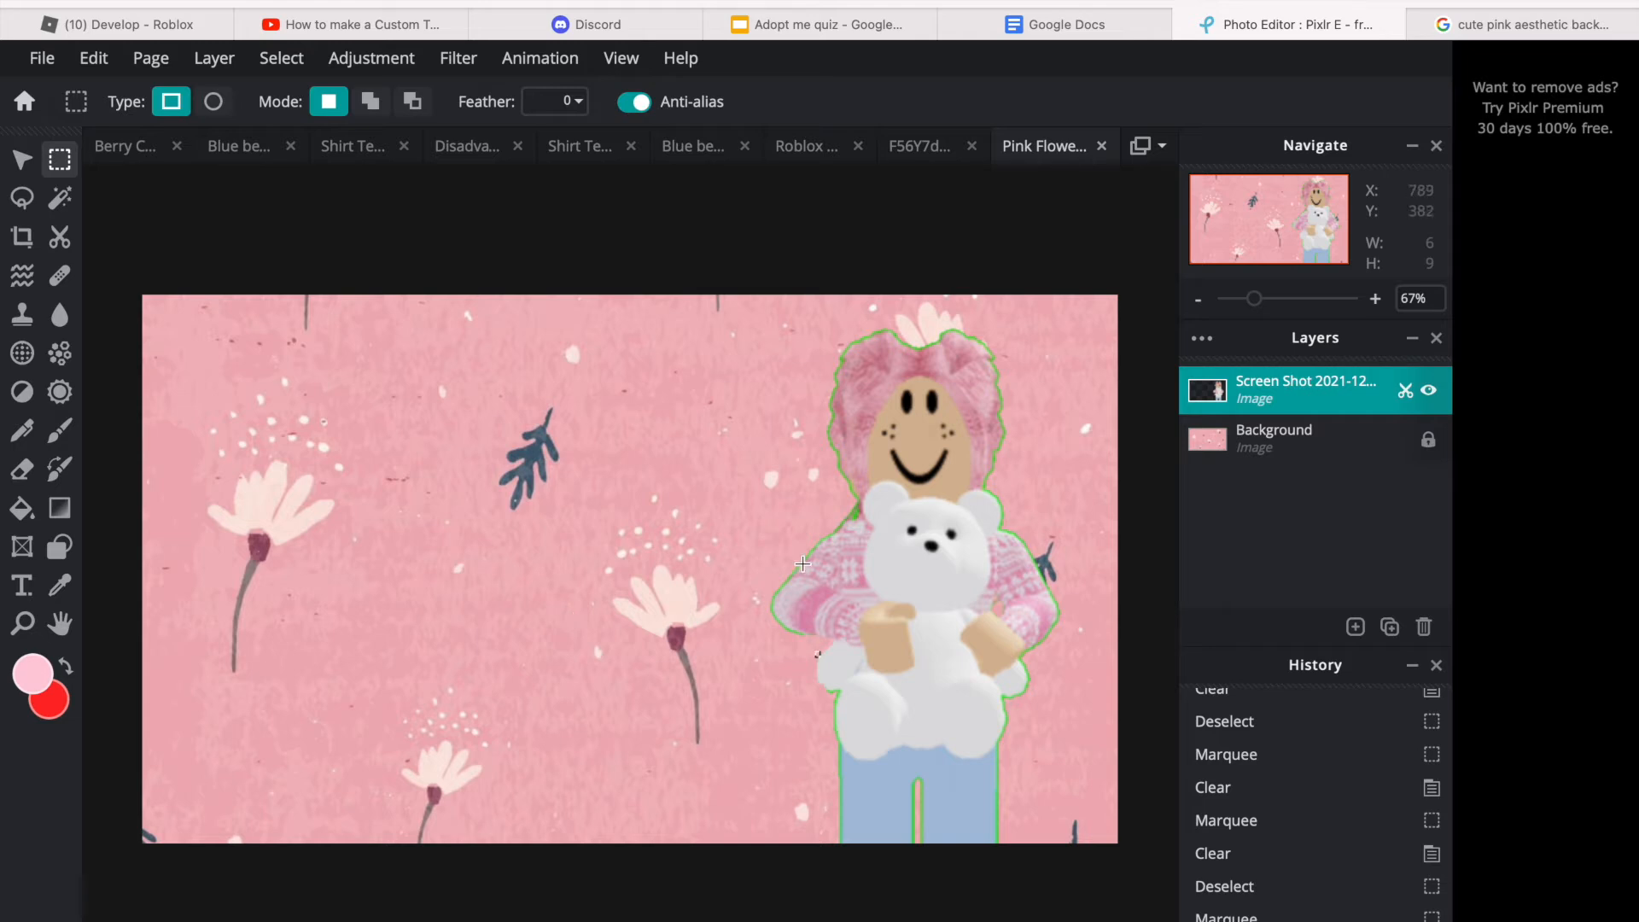
click(830, 394)
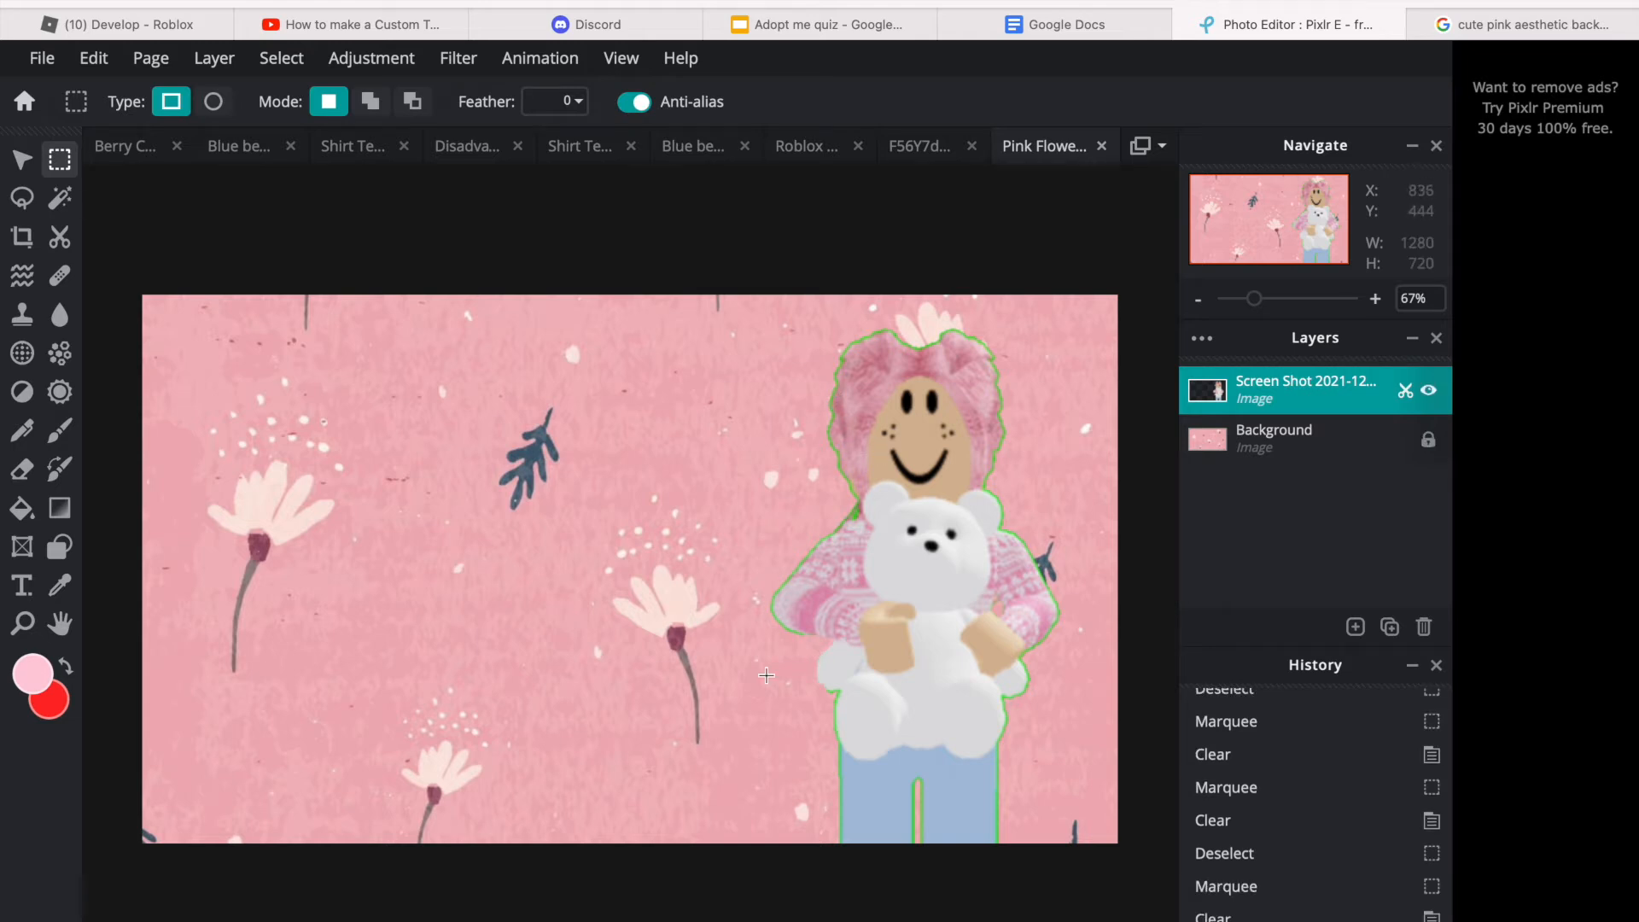
Step: Select the Background layer with the Arrange tool
click(22, 160)
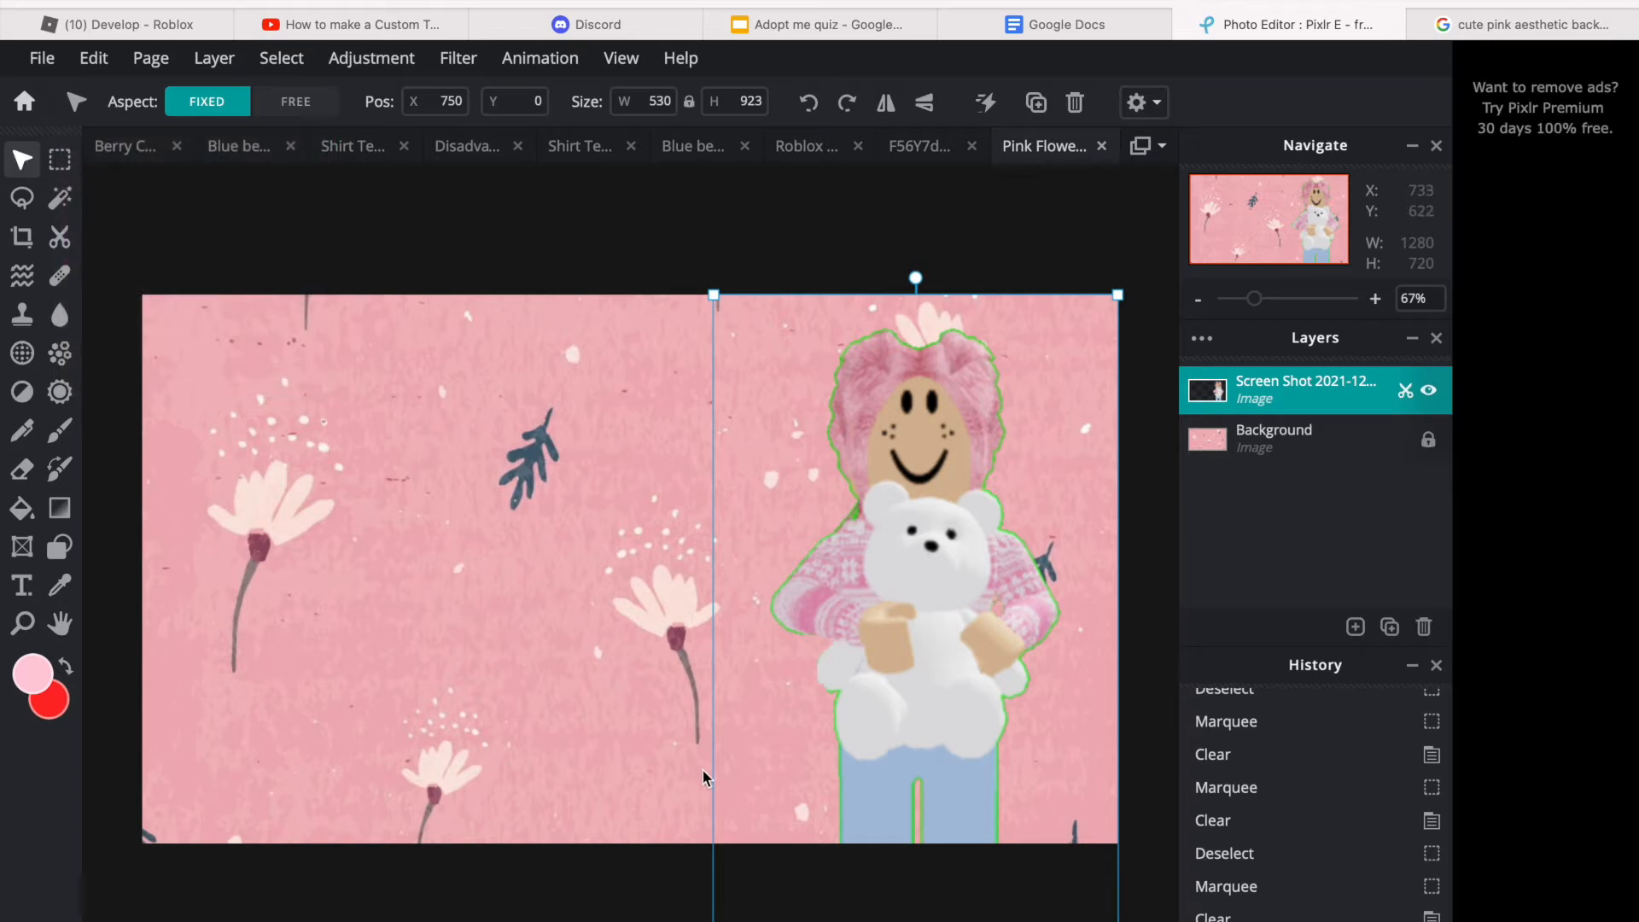
click(709, 608)
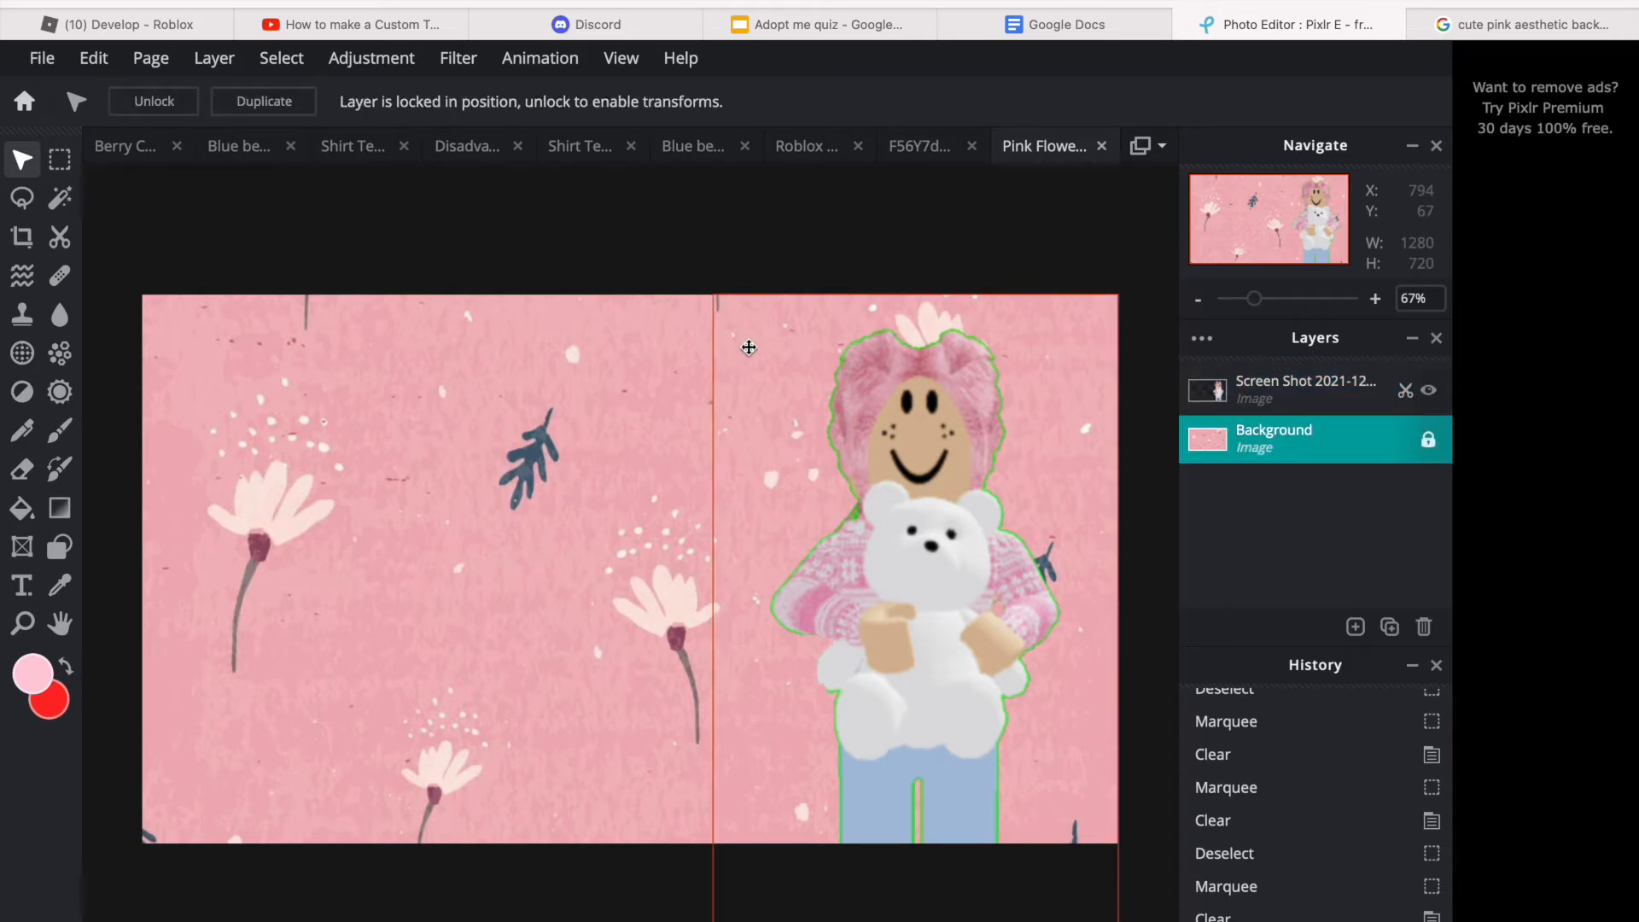
Step: Add a text layer reading "how to" above the background and move it up across the flowers beside the avatar
click(23, 586)
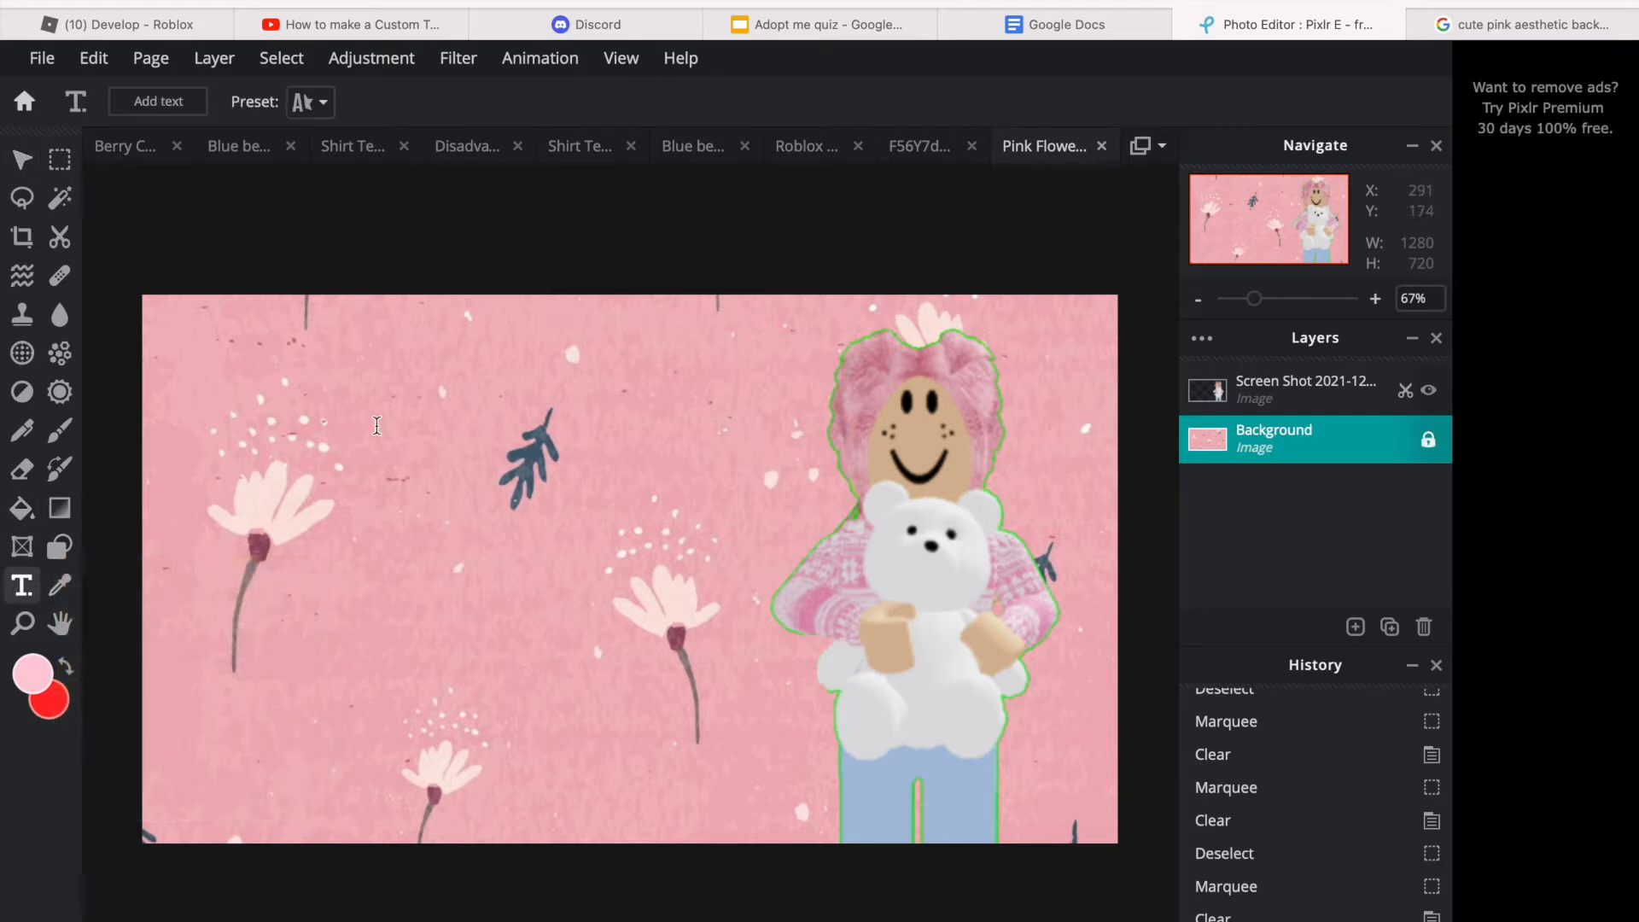
click(450, 364)
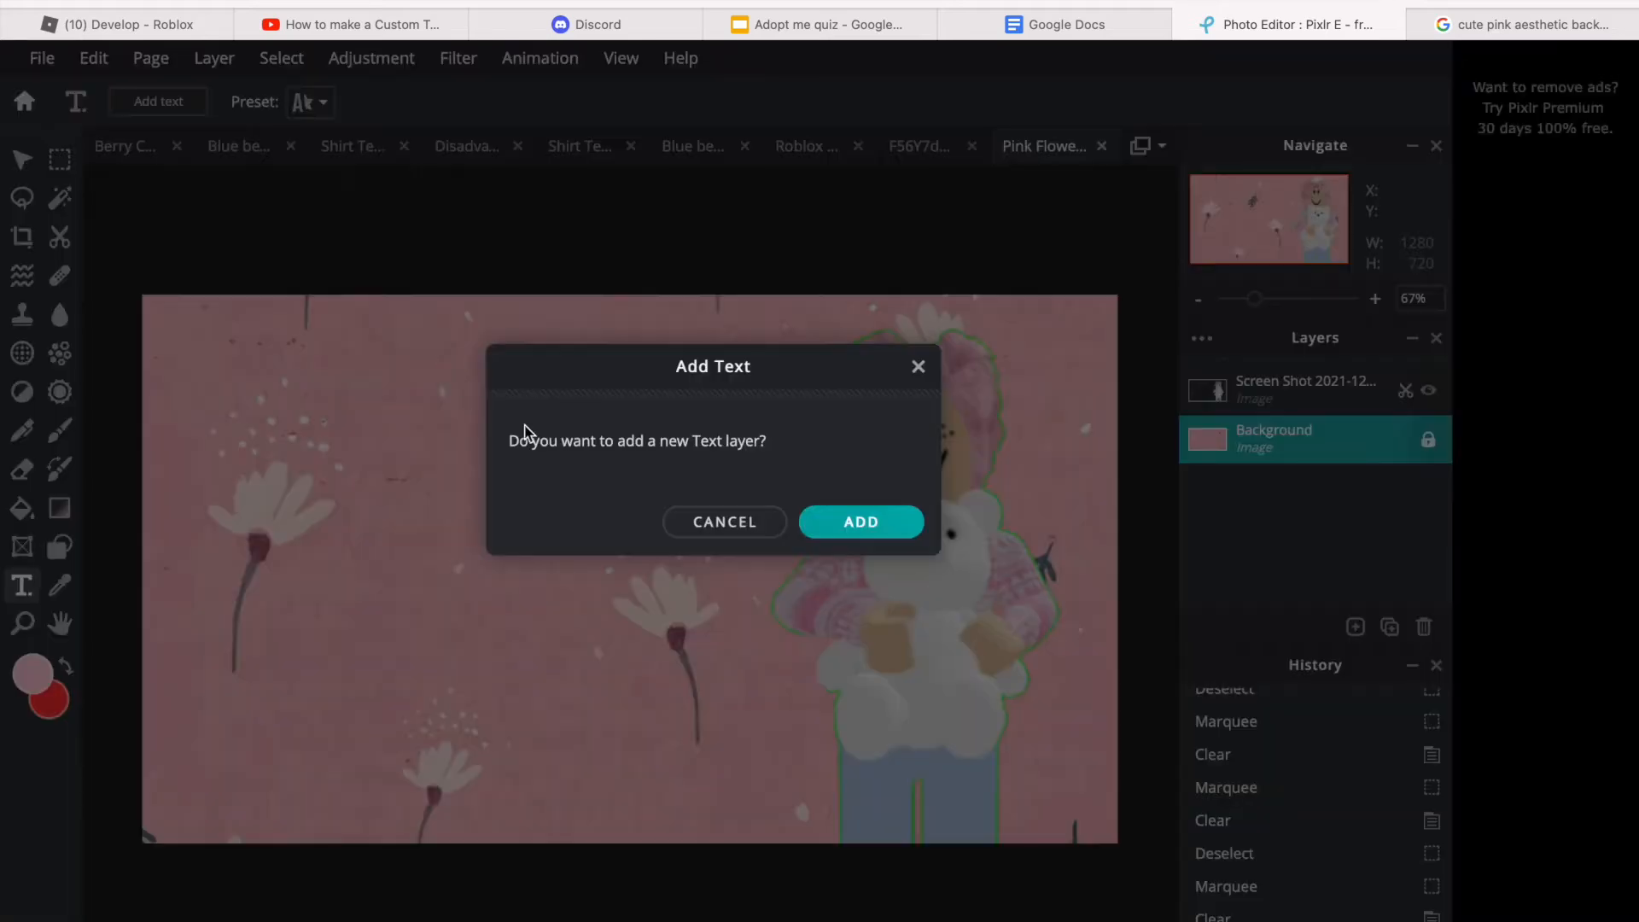
click(838, 539)
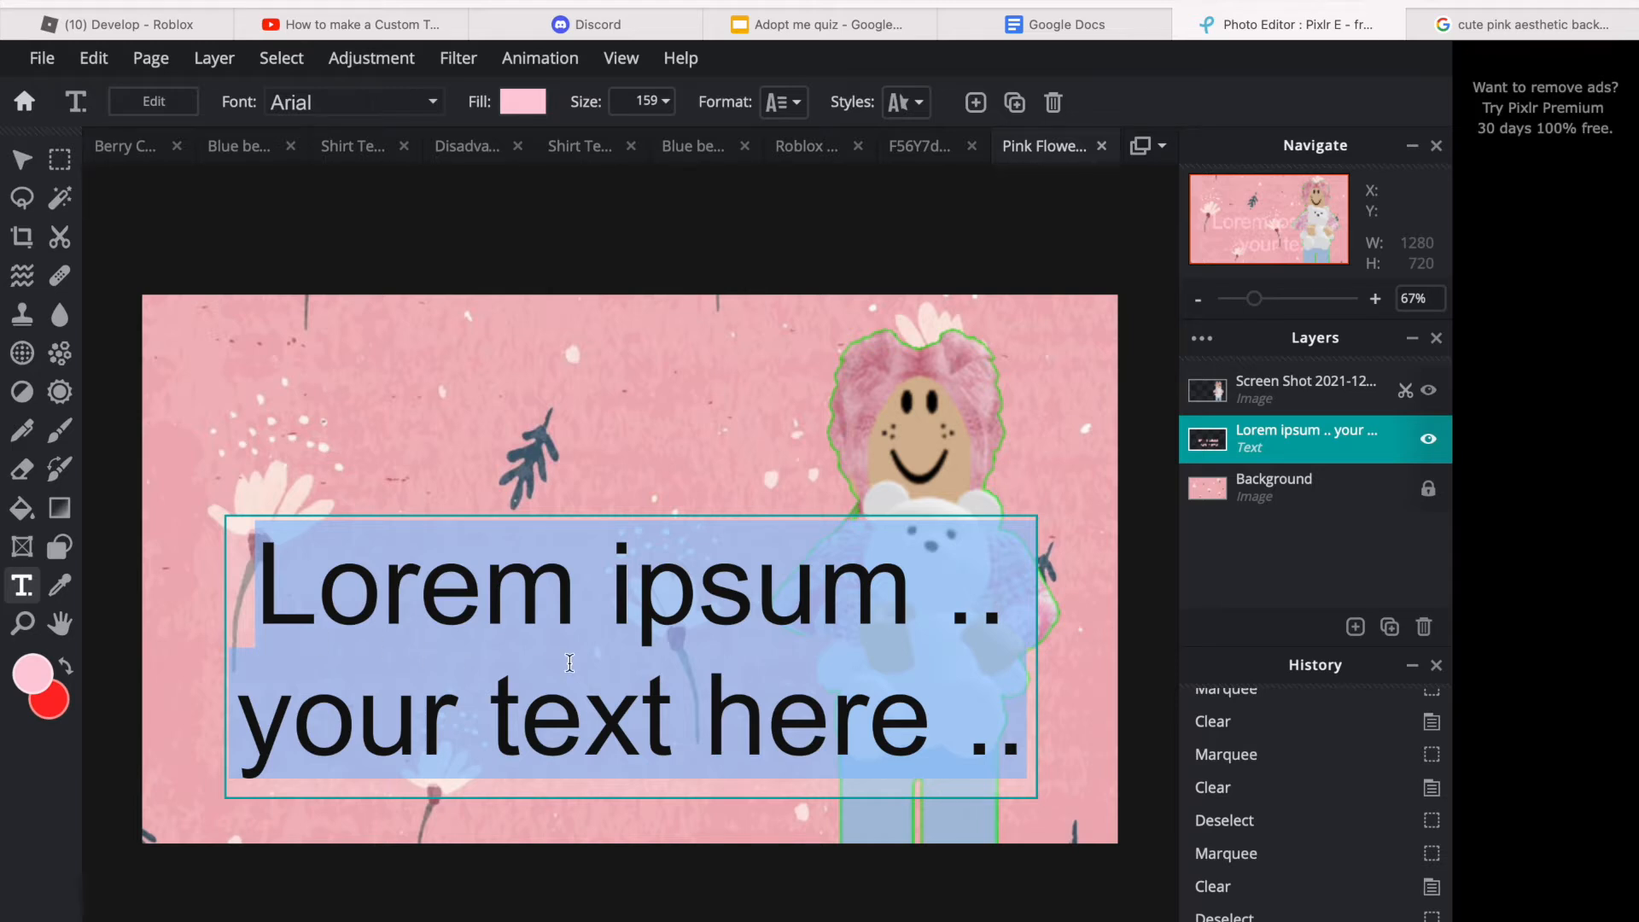
text(how)
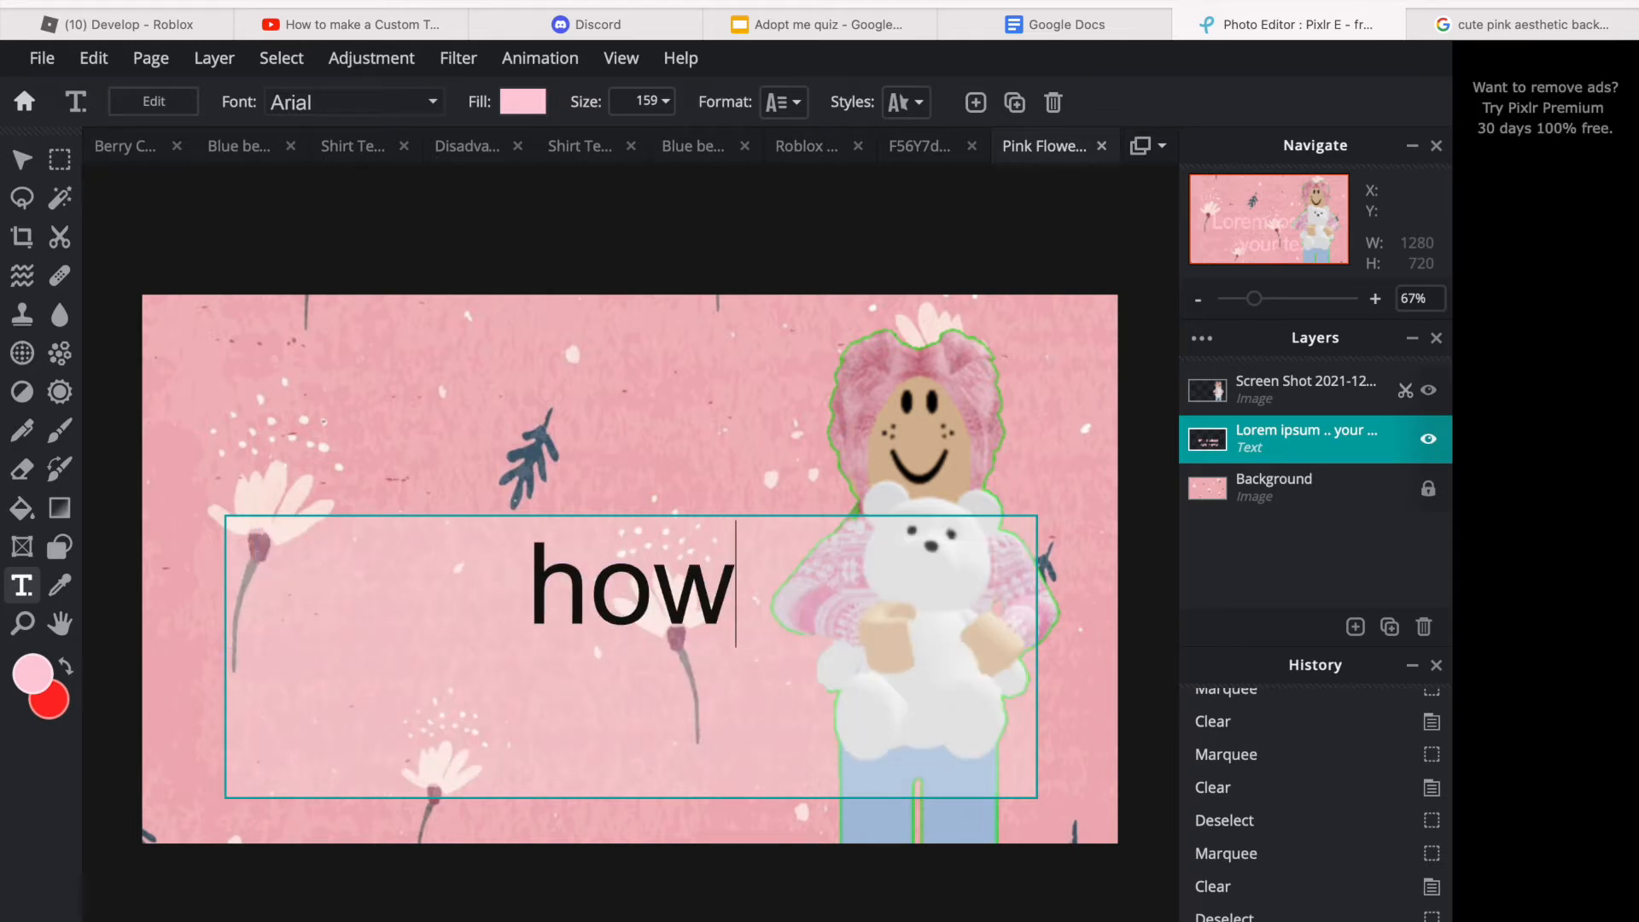
text( to)
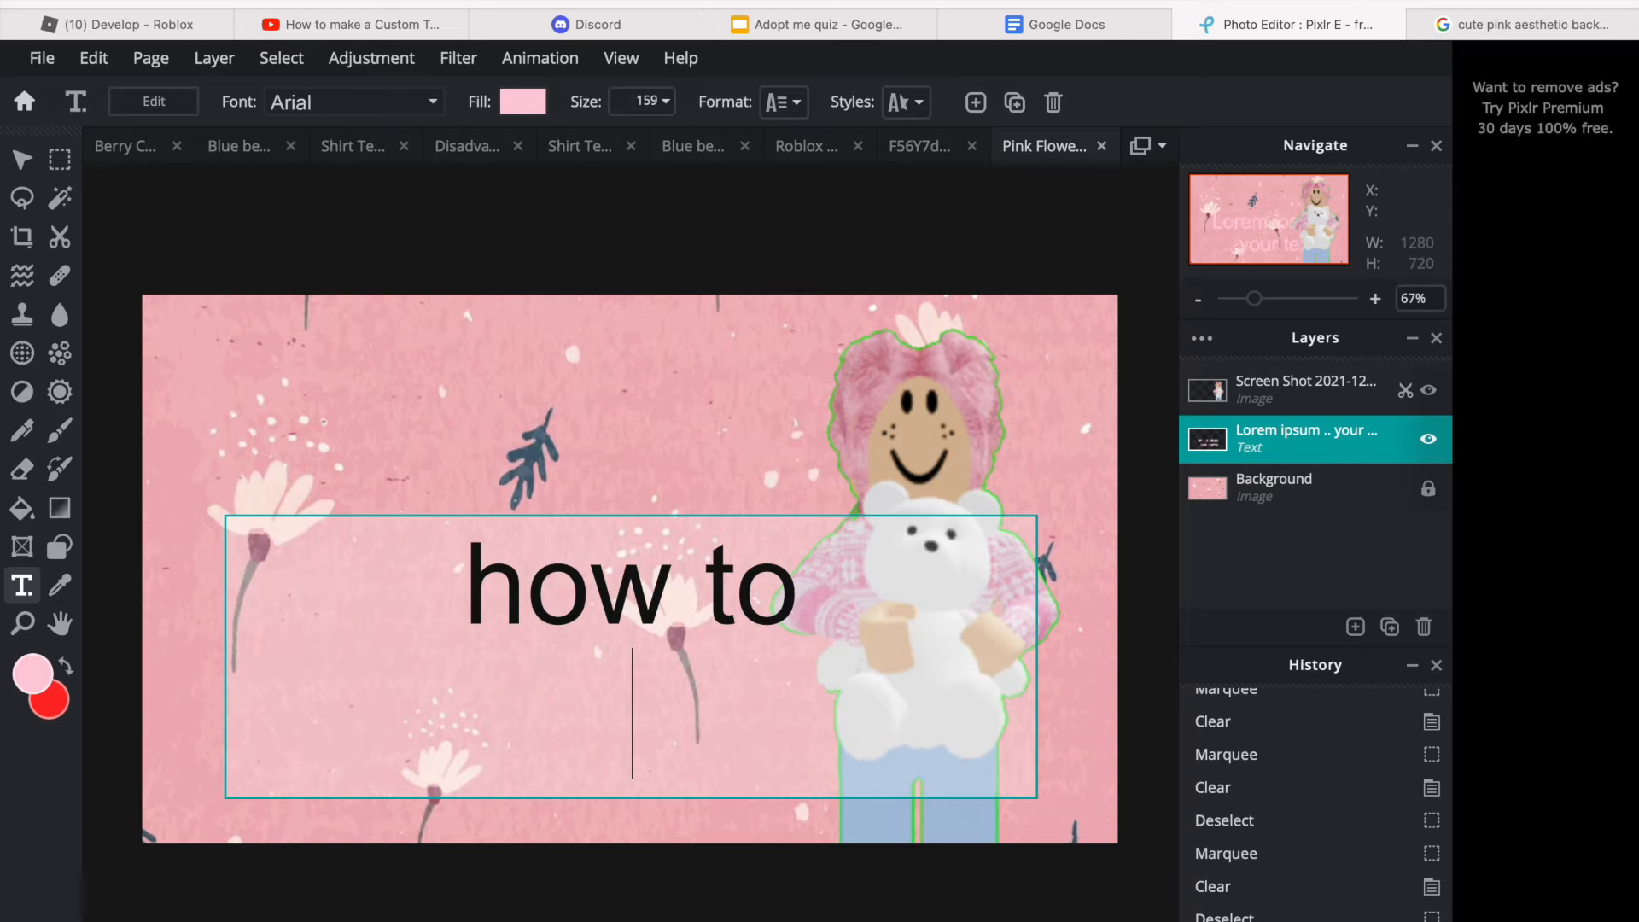
click(649, 488)
drag(663, 580, 592, 479)
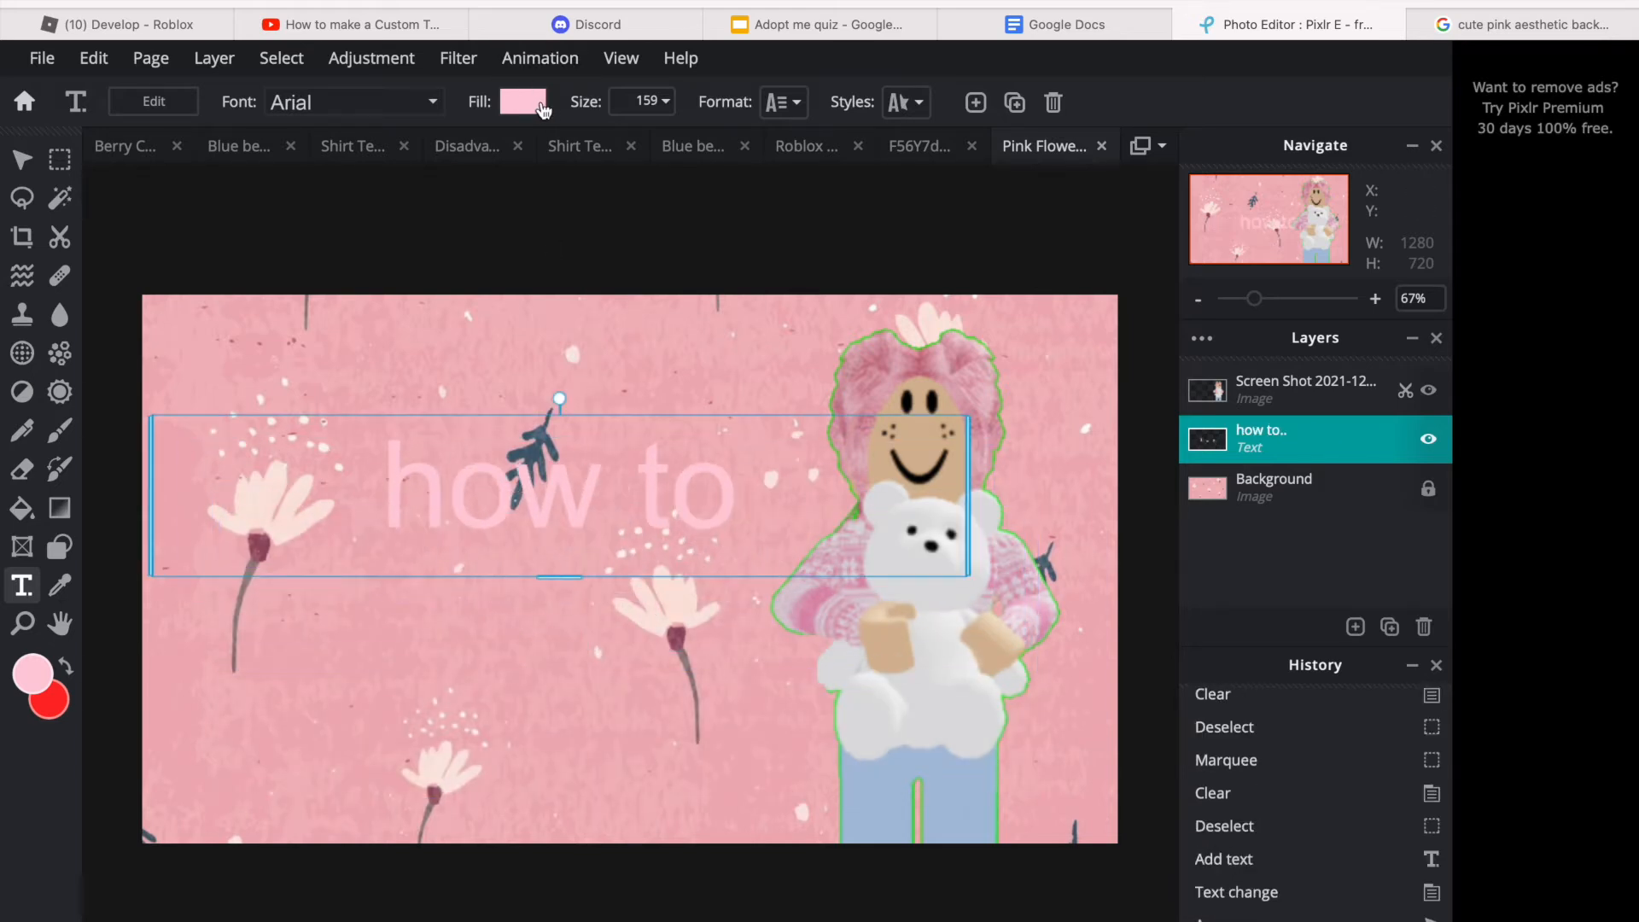
Step: Set the "how to" text's font to the thin handwritten script listed between Bahram and Baroodusk
click(340, 113)
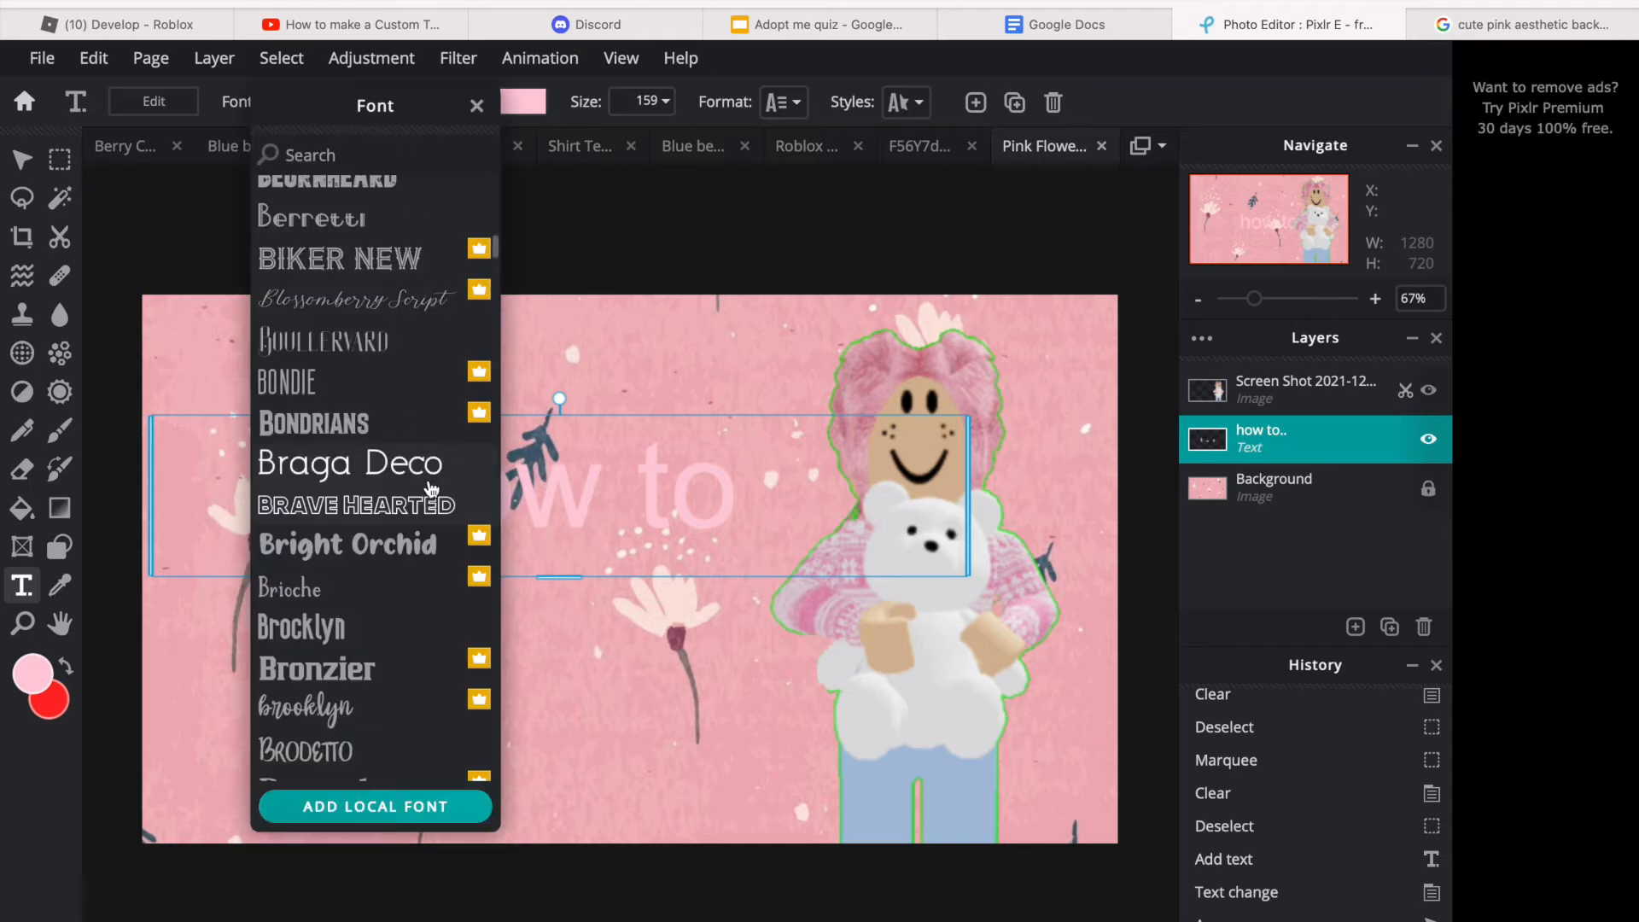
scroll(384, 412, up, 5)
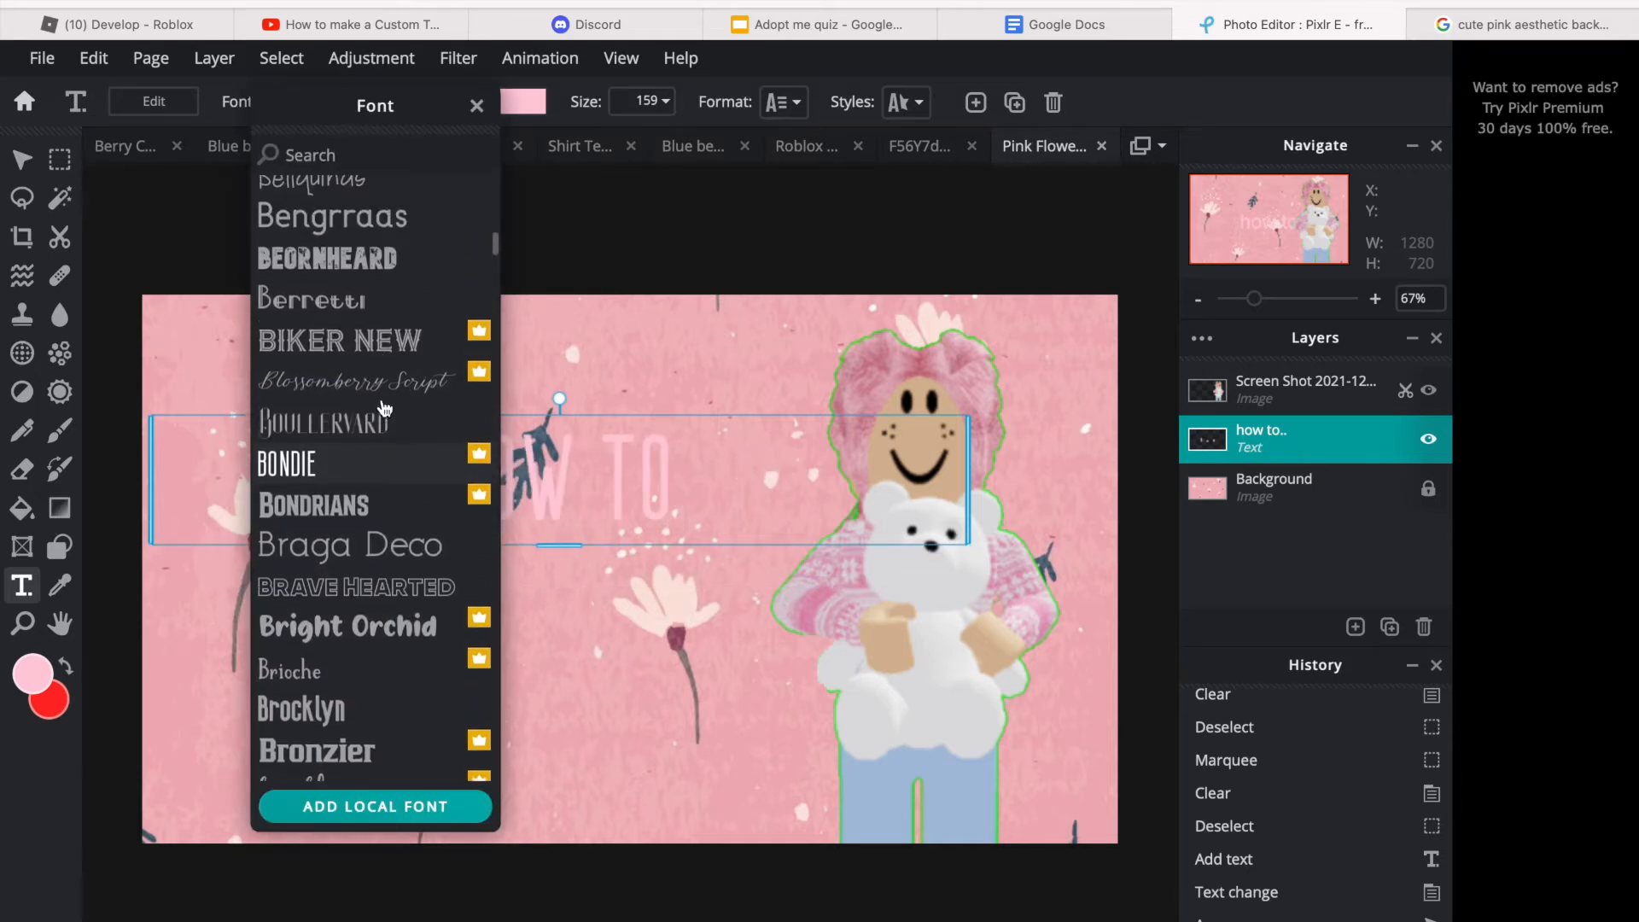
scroll(380, 407, up, 1)
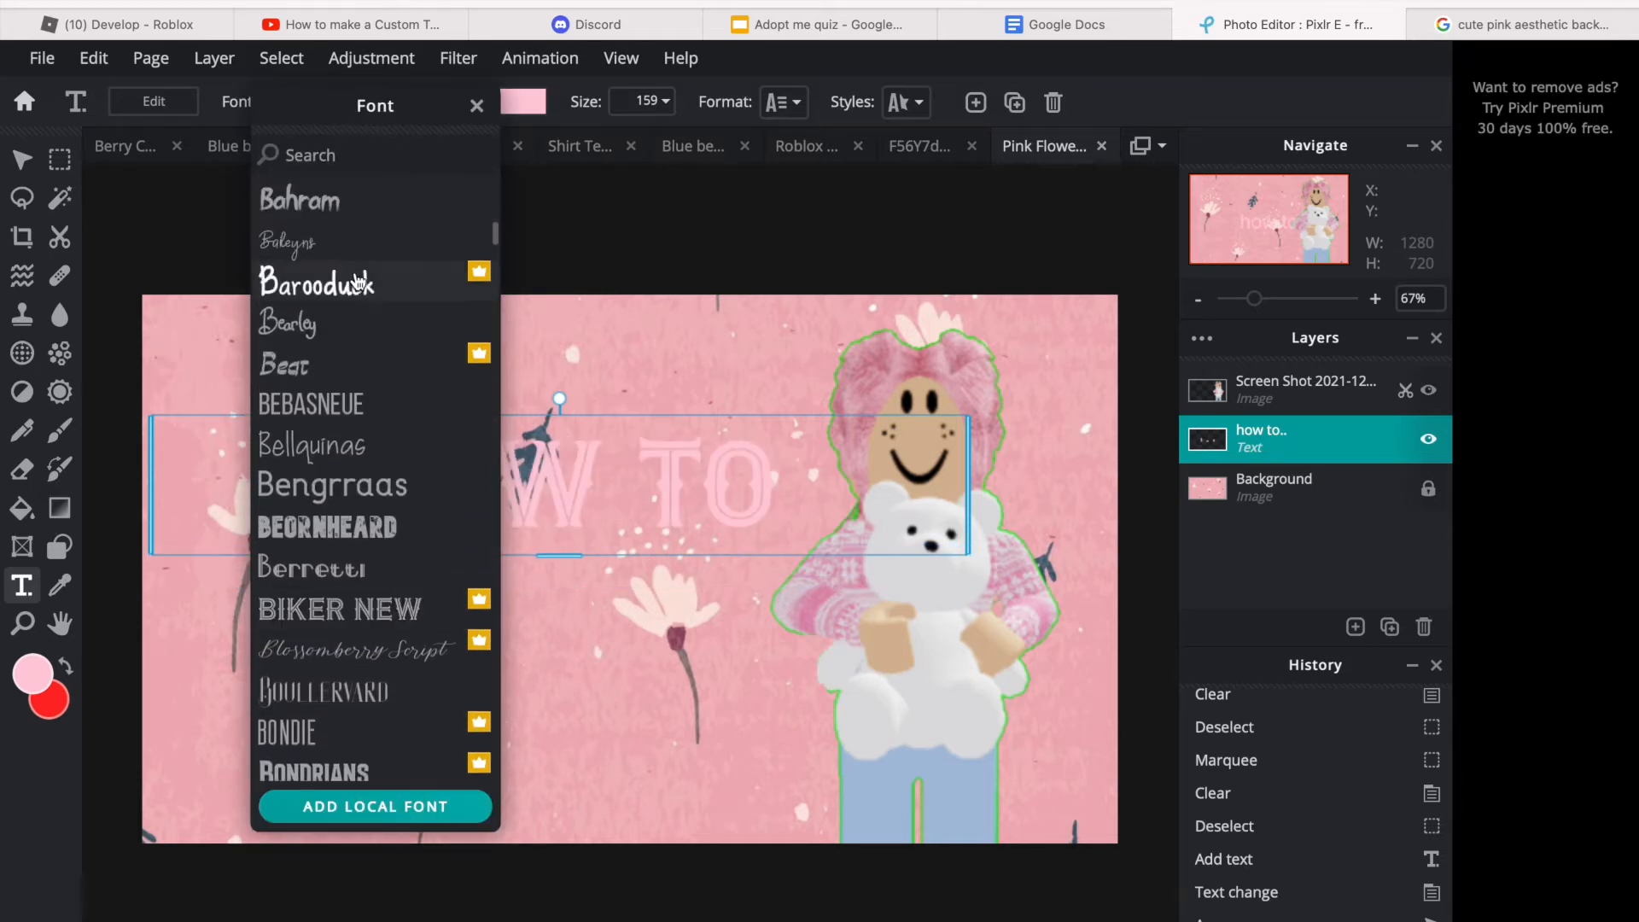
click(351, 242)
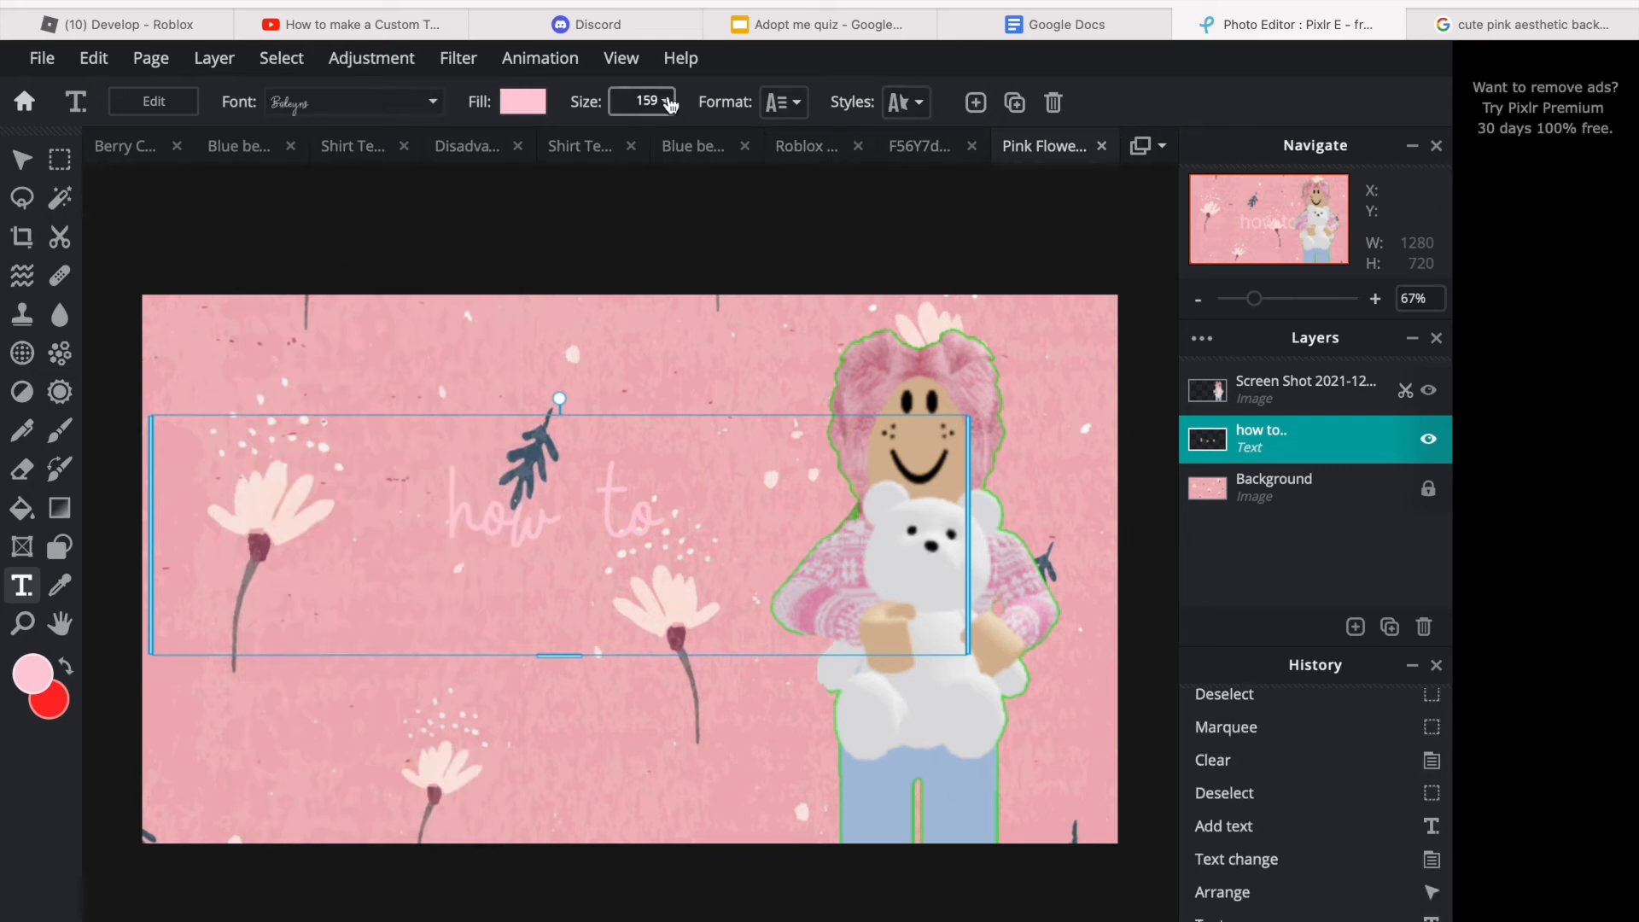
Step: Give the "how to" text a white (#FFFFFF) outline with size 50
click(910, 105)
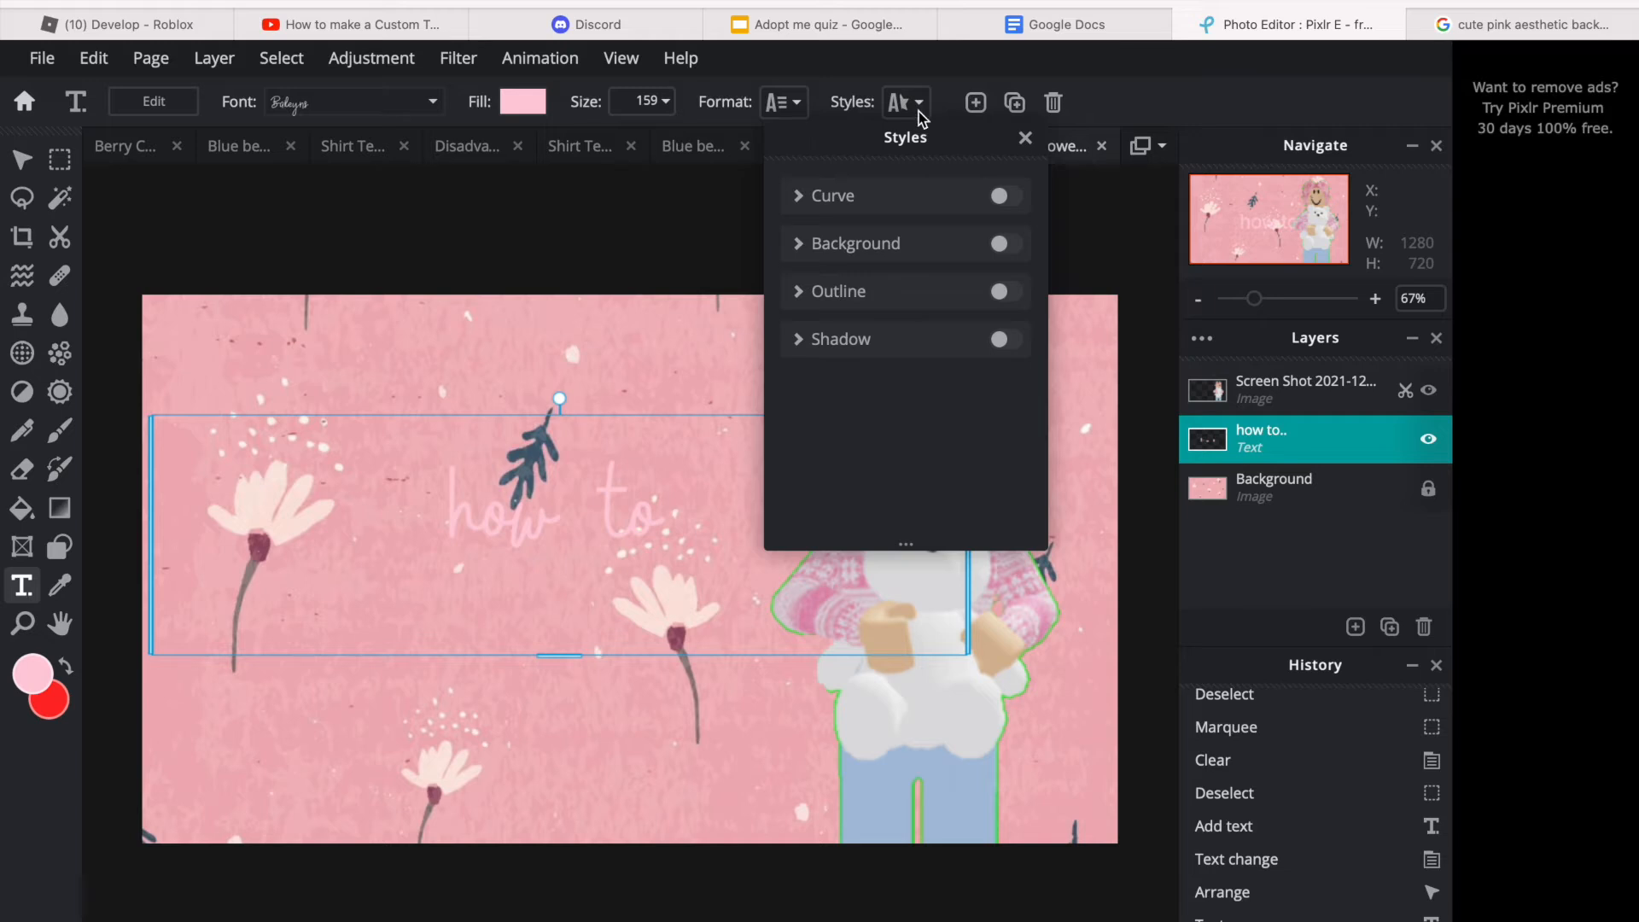
click(1002, 292)
click(1012, 349)
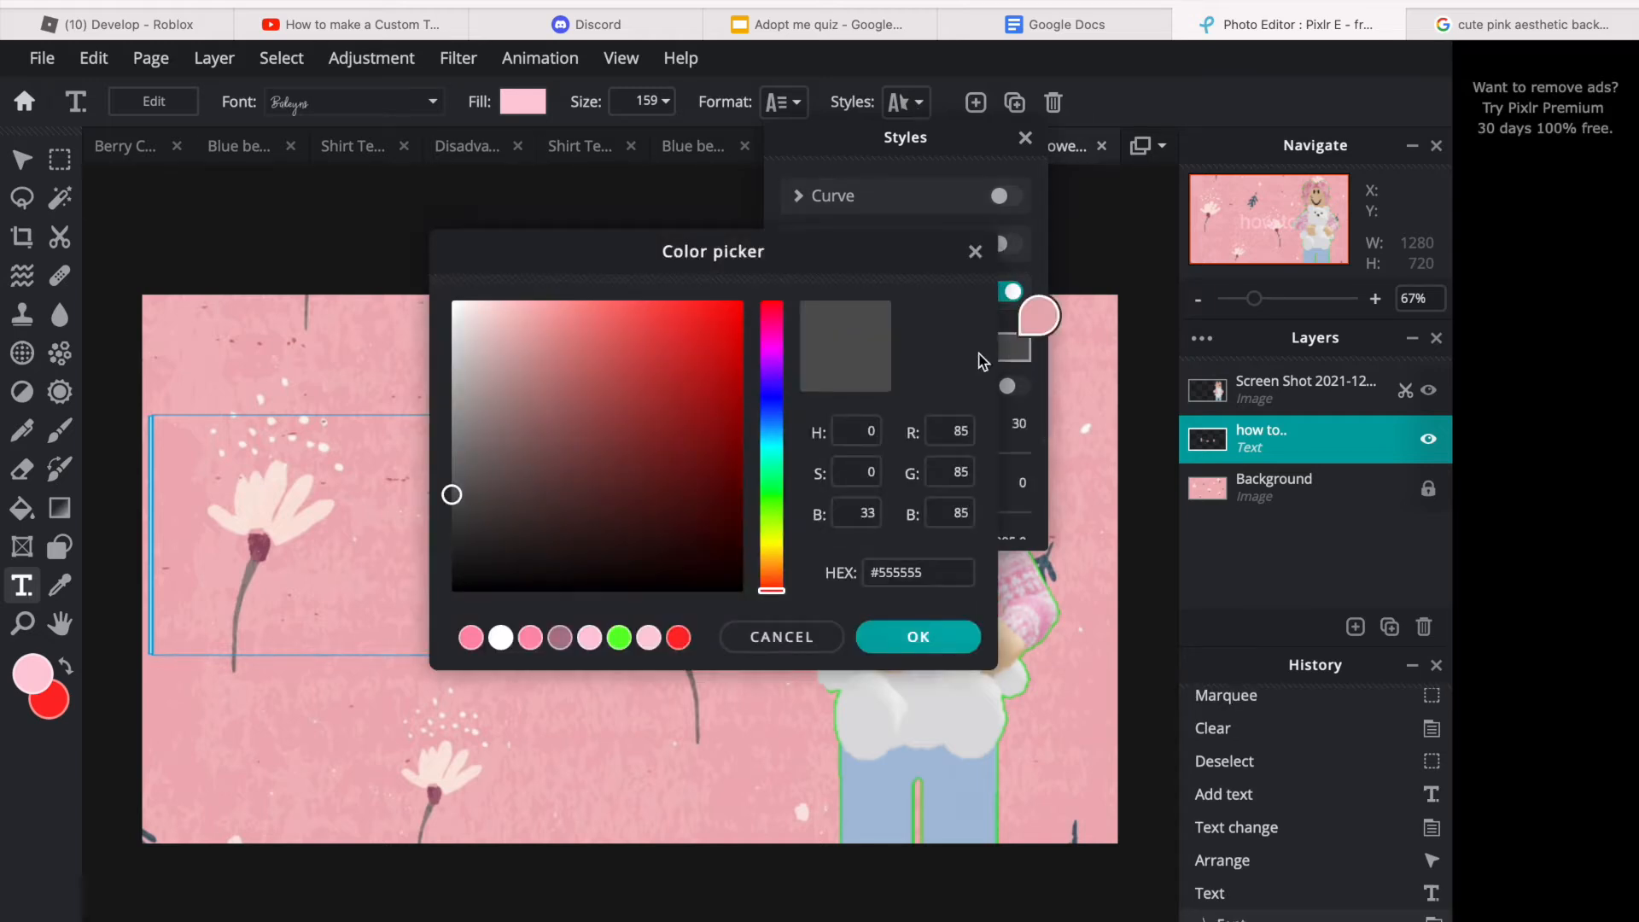
drag(451, 494, 440, 277)
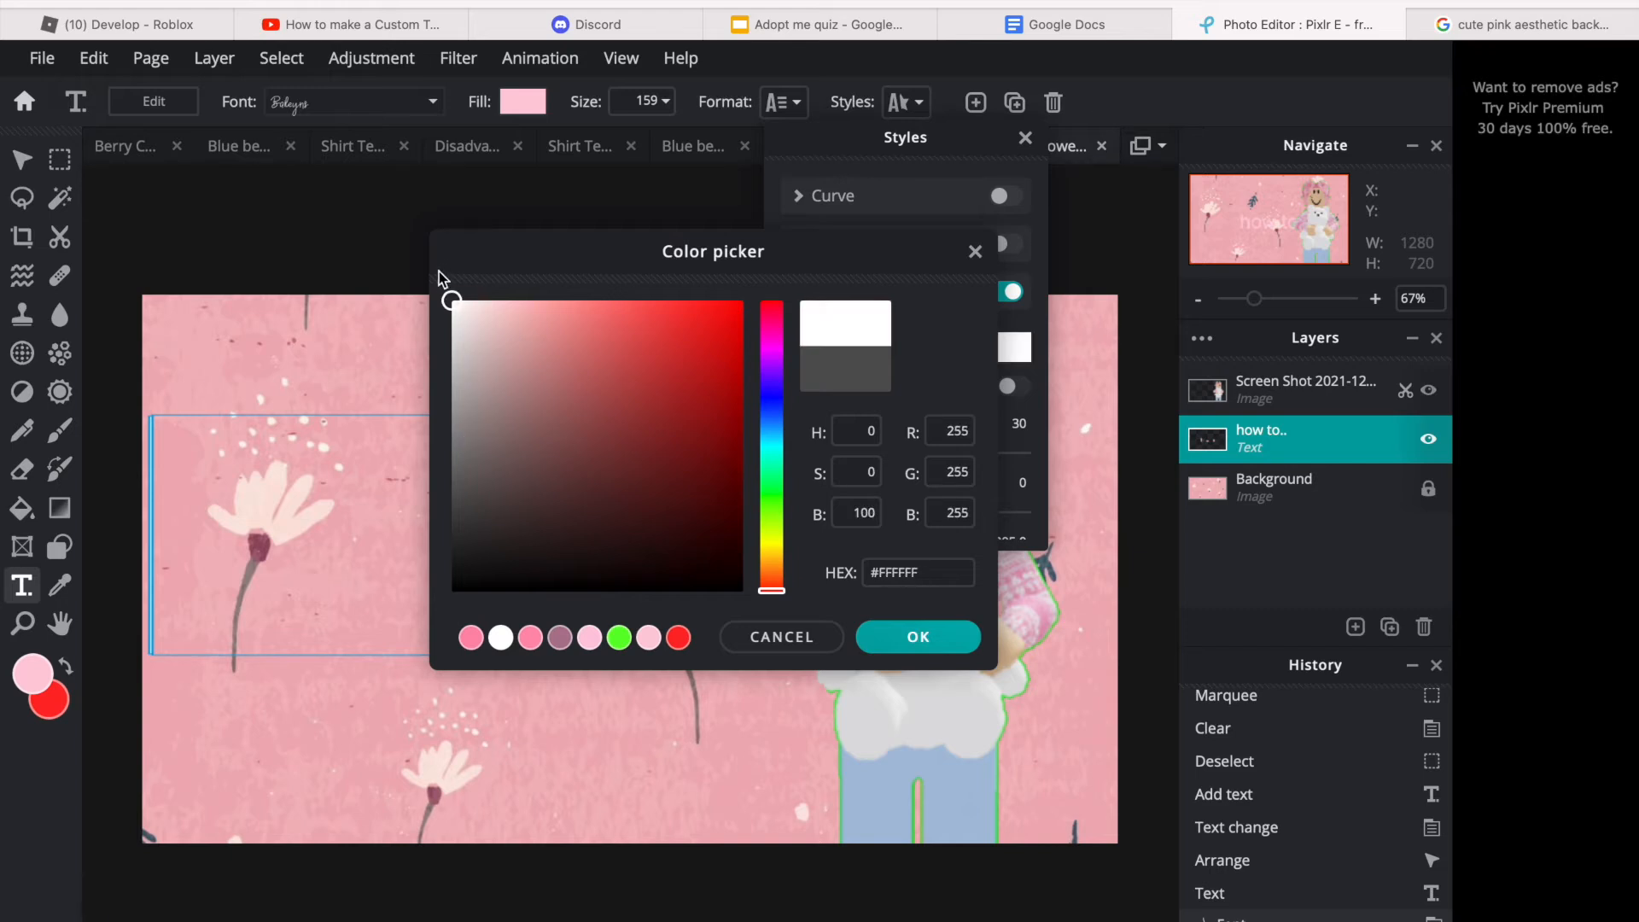
click(897, 640)
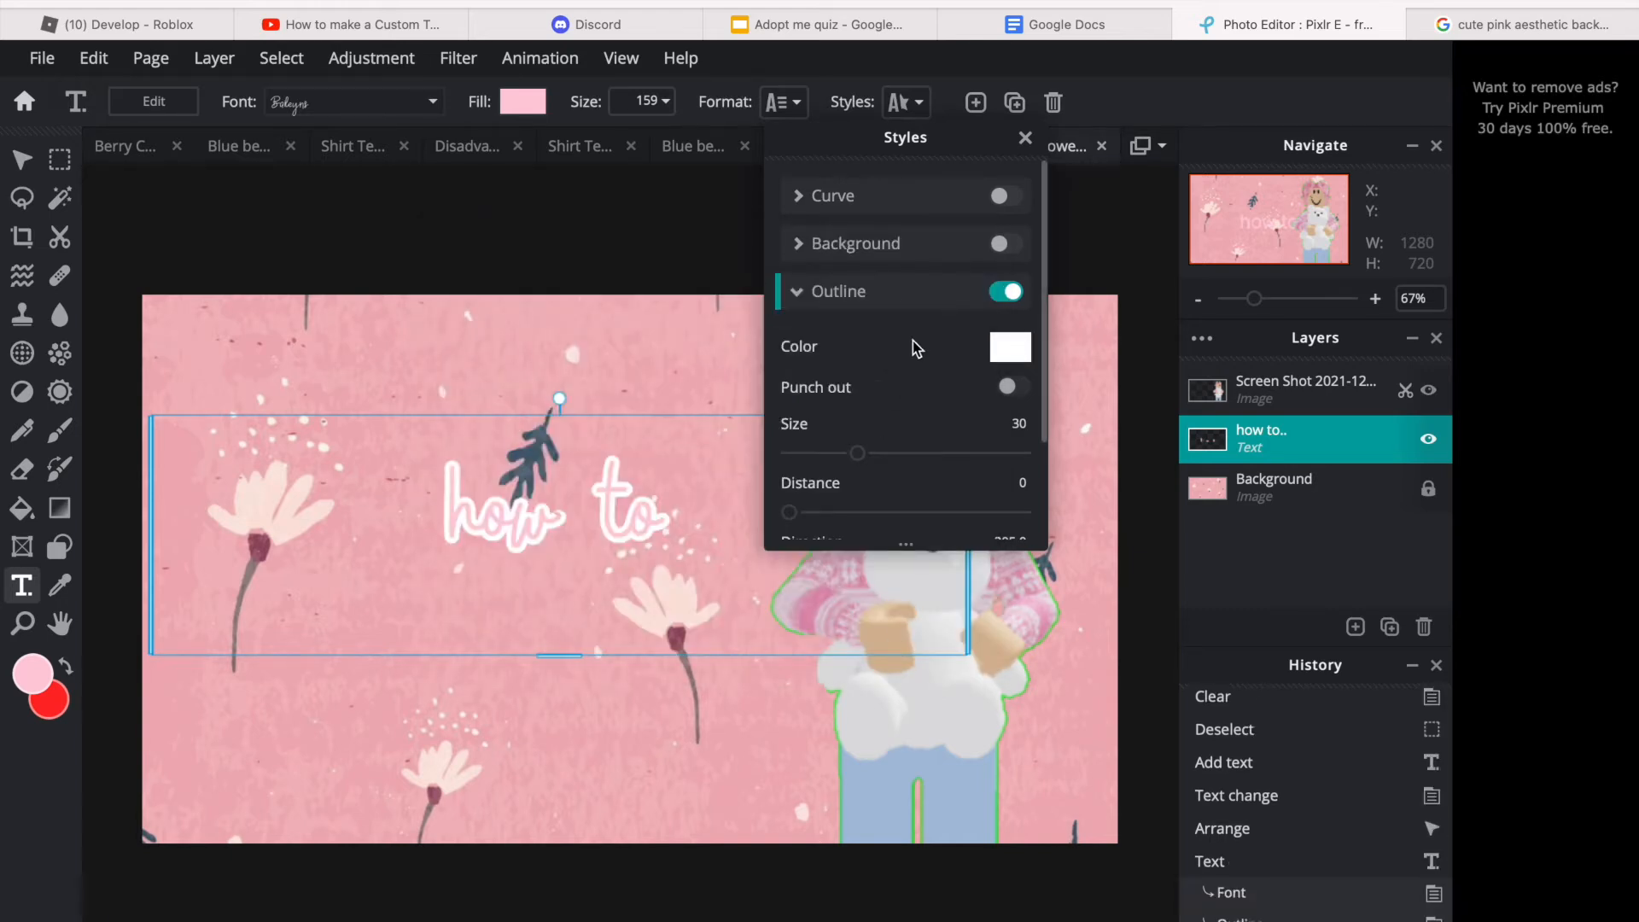
drag(857, 452, 897, 462)
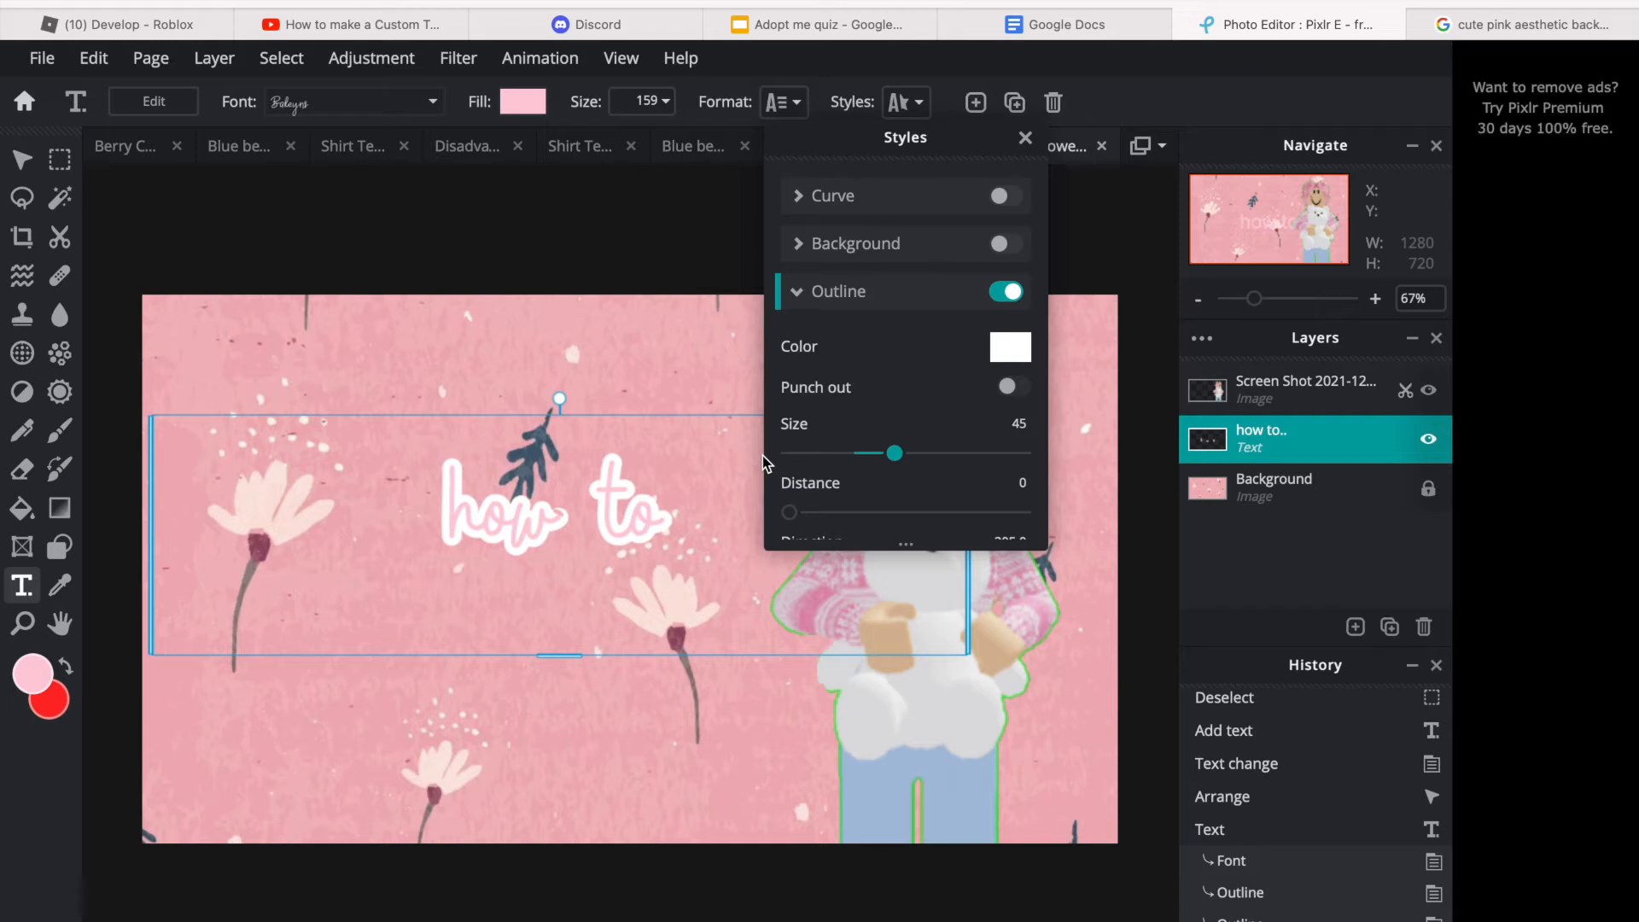
drag(897, 455, 908, 459)
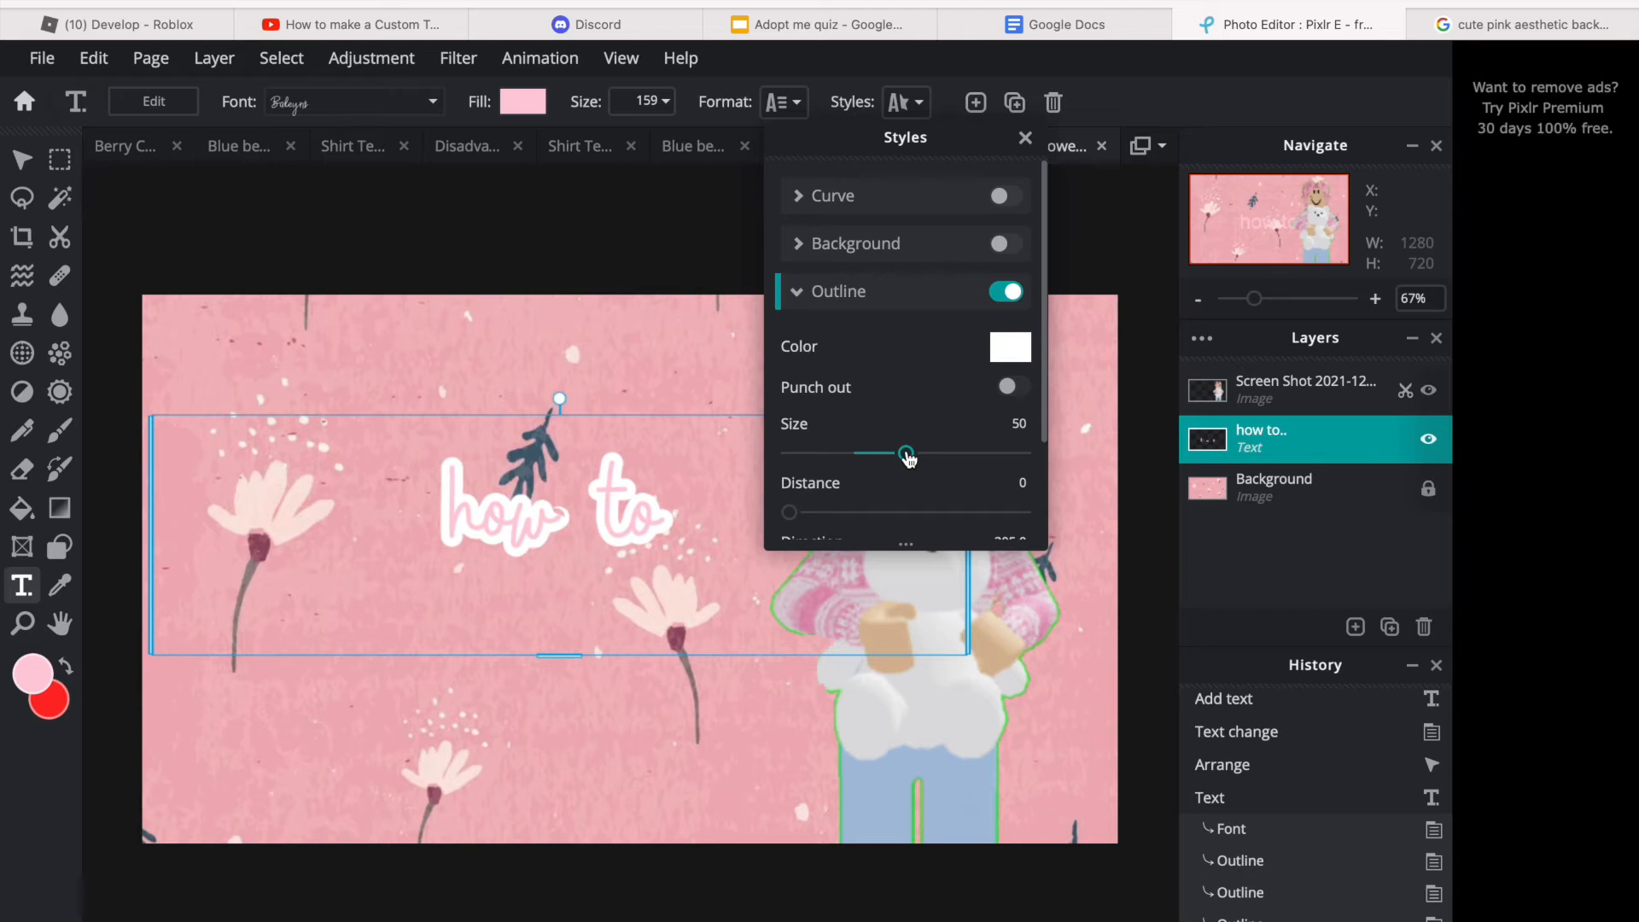
Step: Enable a shadow on the "how to" text and set its colour to a darker, near-black grey
scroll(882, 389, down, 1)
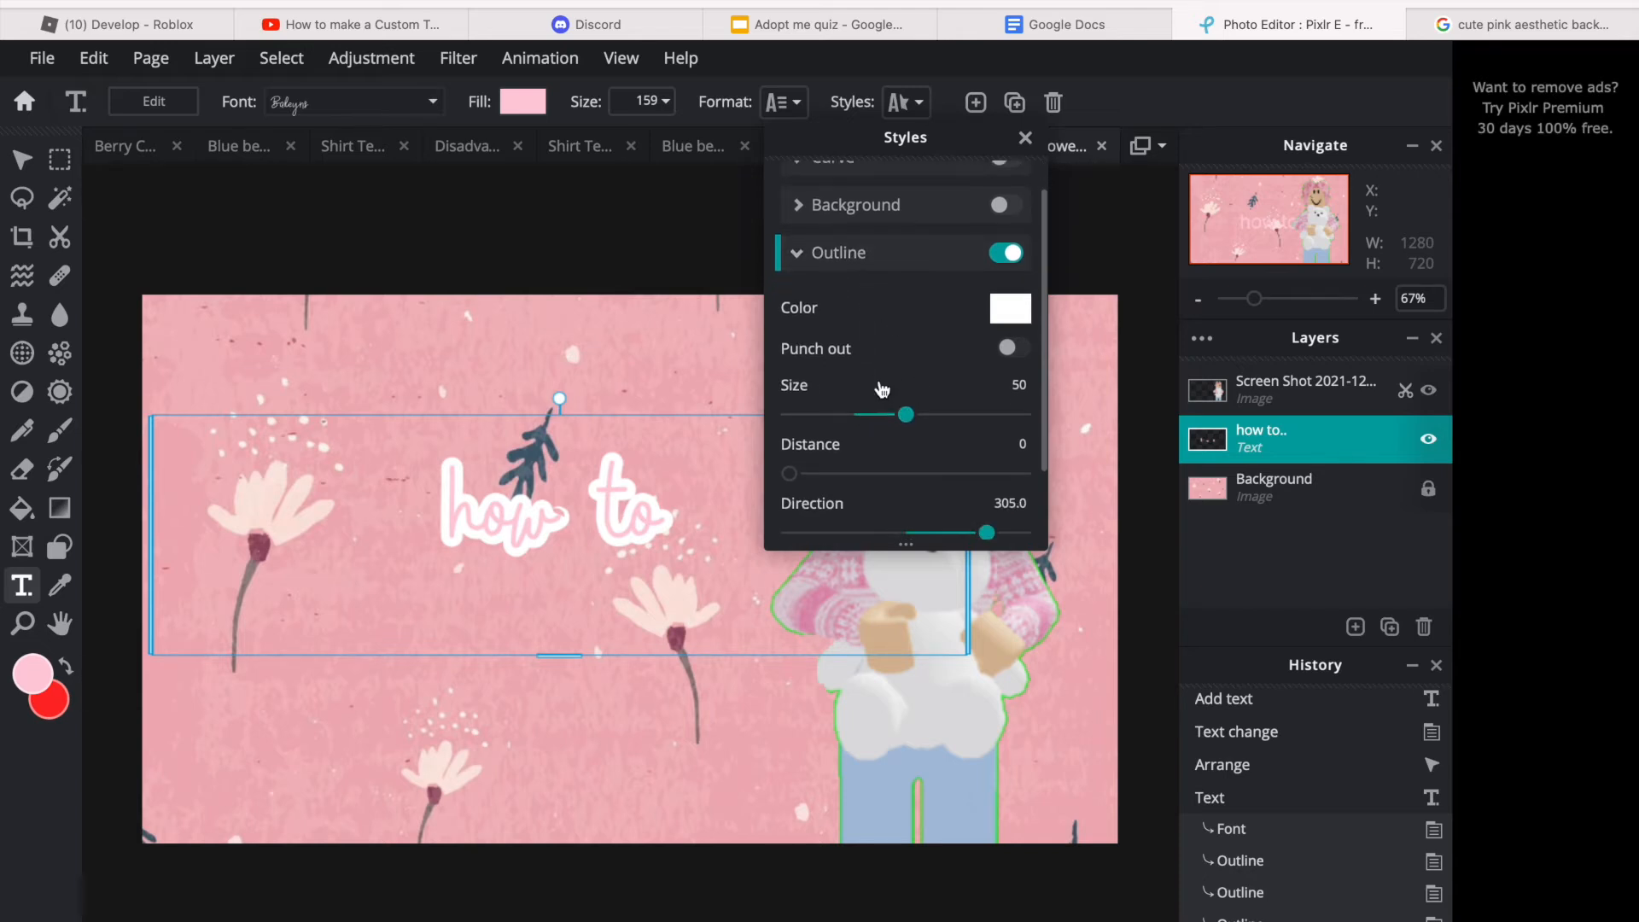
scroll(882, 389, down, 1)
scroll(878, 381, down, 1)
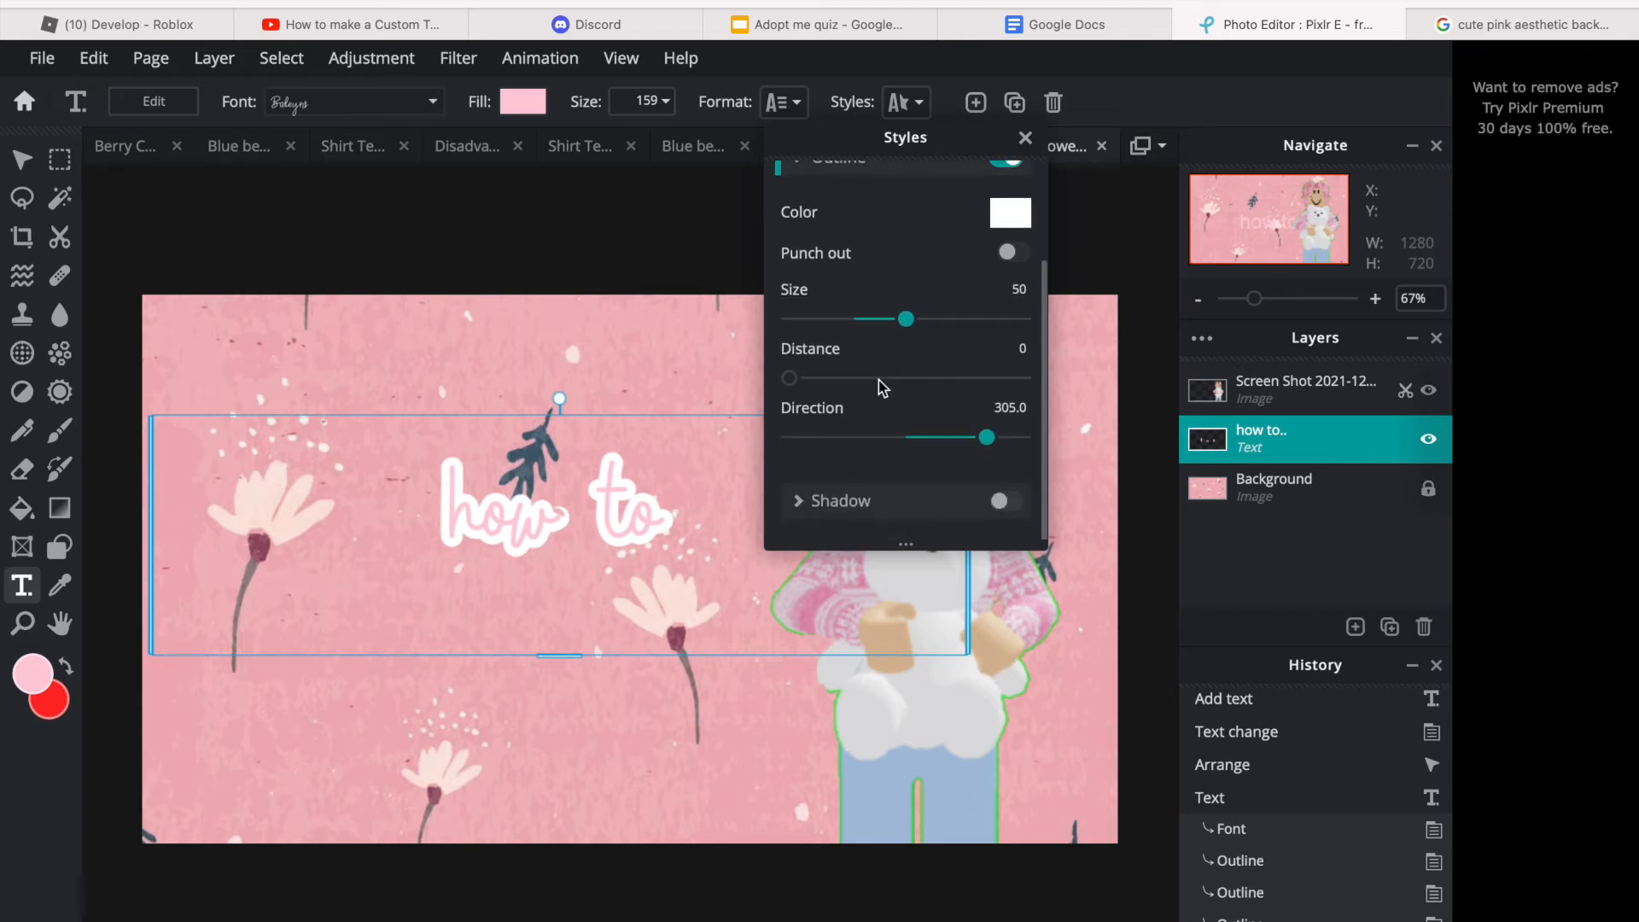
click(1013, 509)
scroll(959, 490, down, 2)
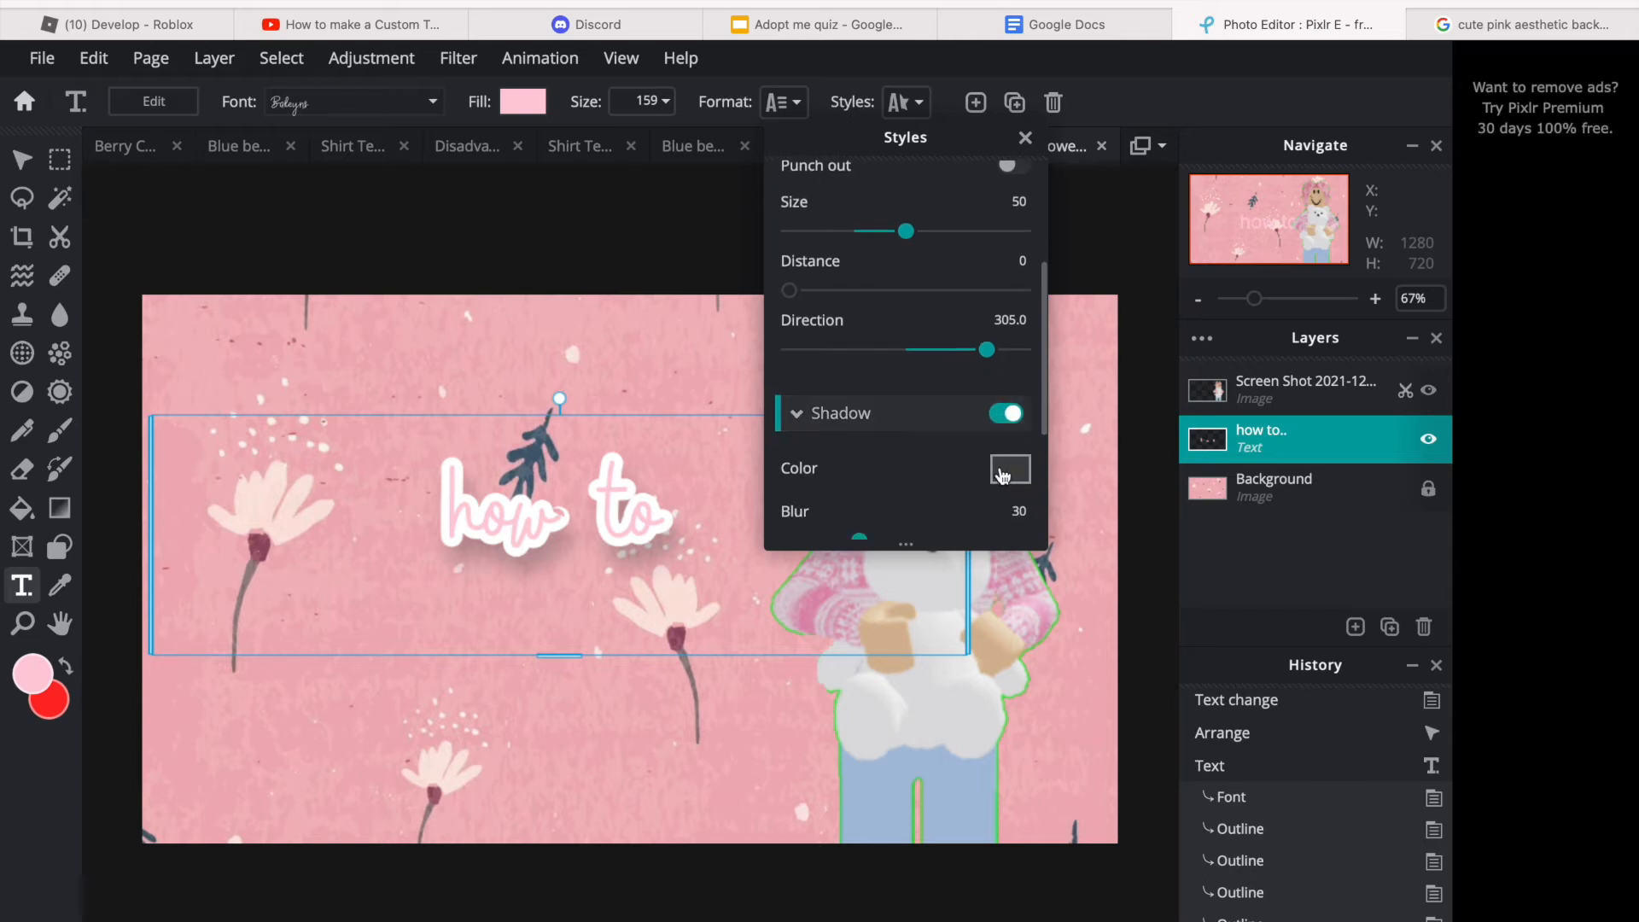
click(1007, 475)
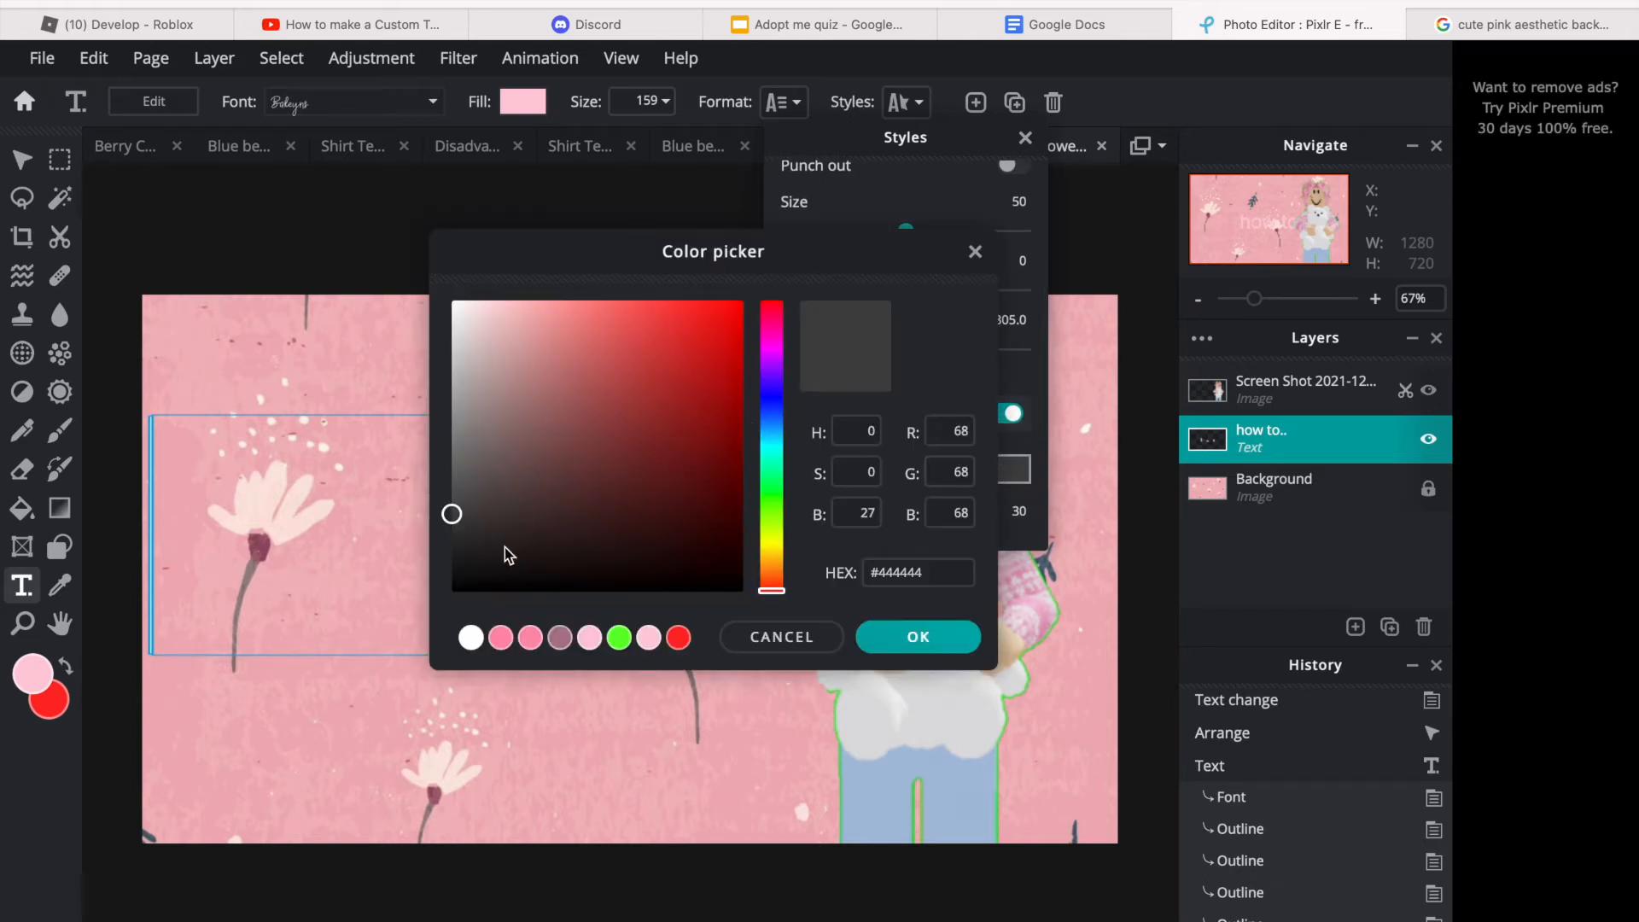
drag(461, 523, 455, 555)
click(902, 642)
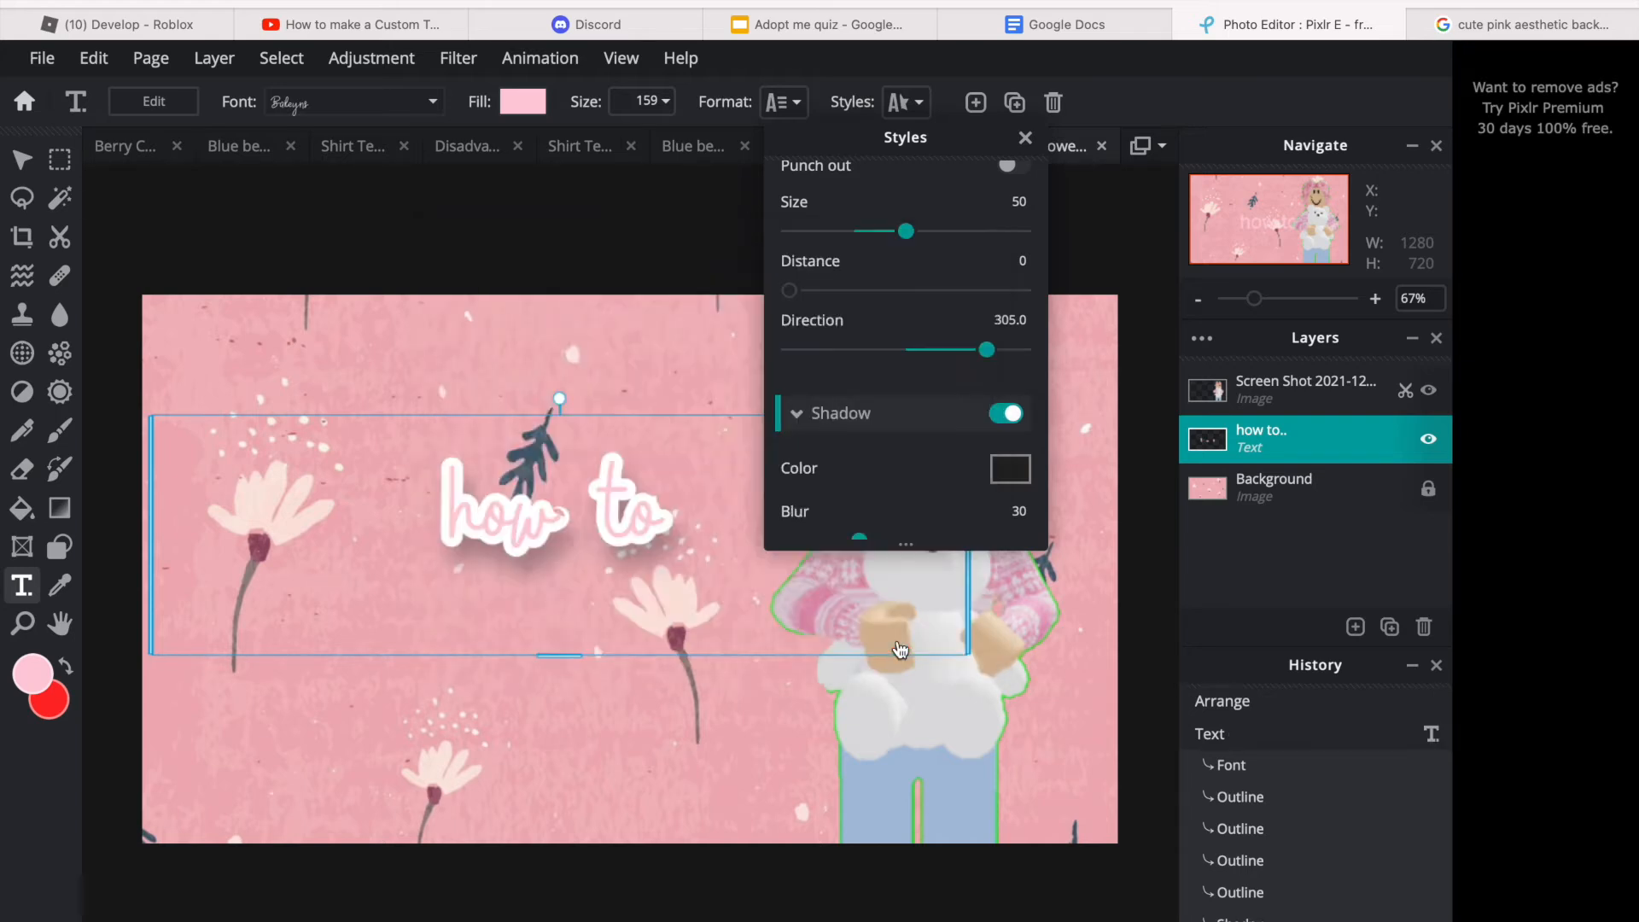
Step: Set the text shadow's blur to 10 and its distance to 15
scroll(922, 475, down, 2)
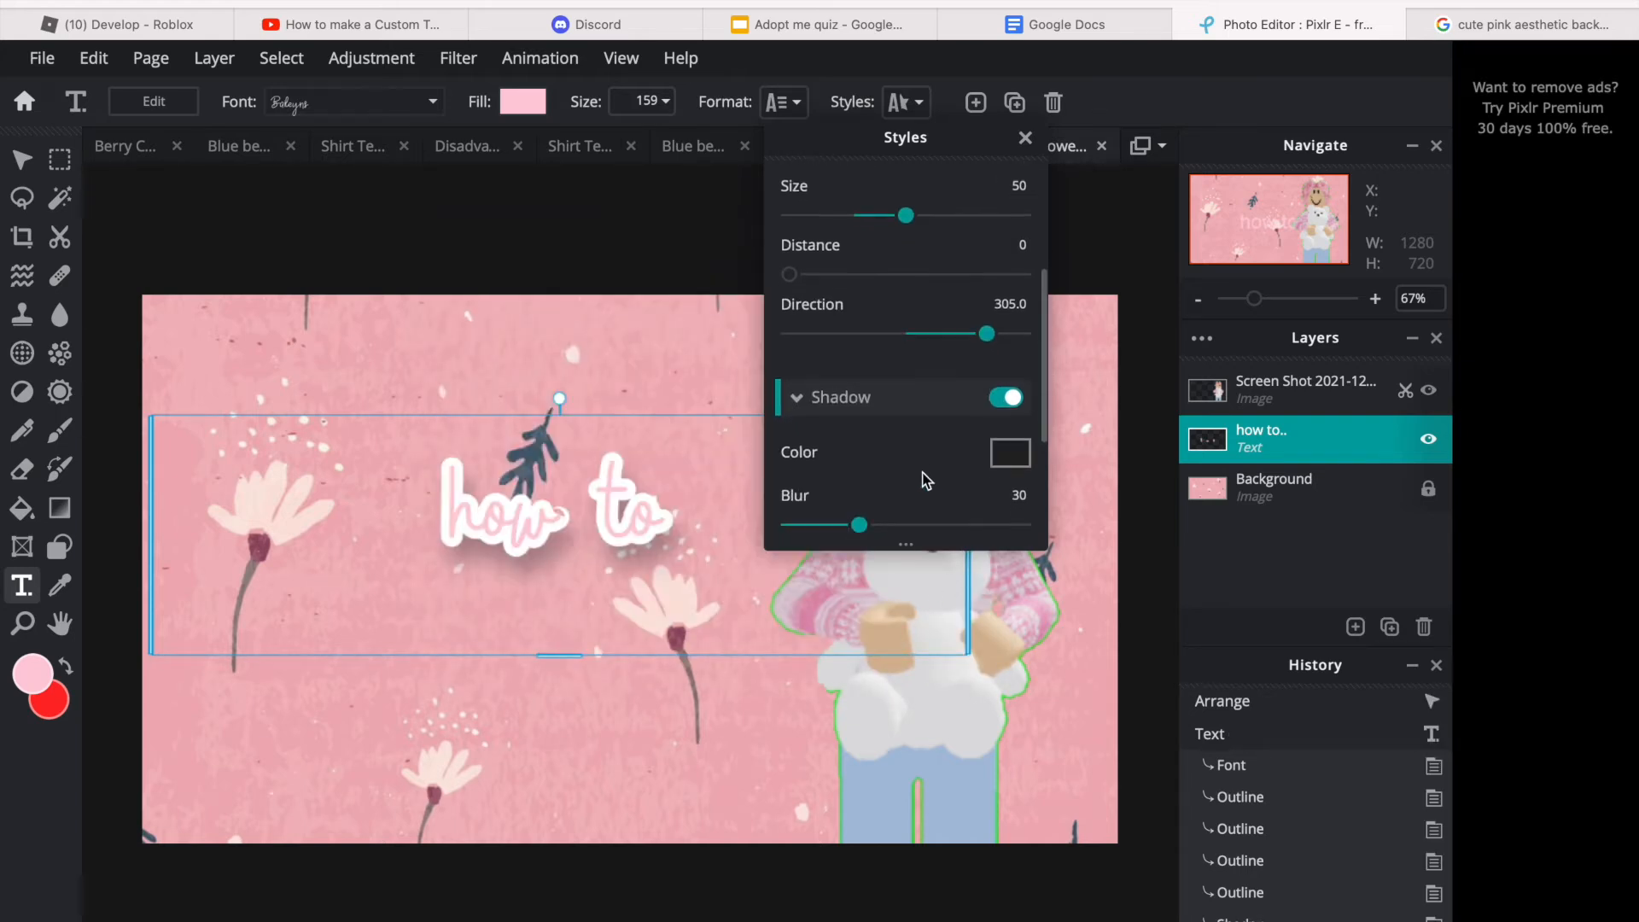
drag(859, 476, 797, 478)
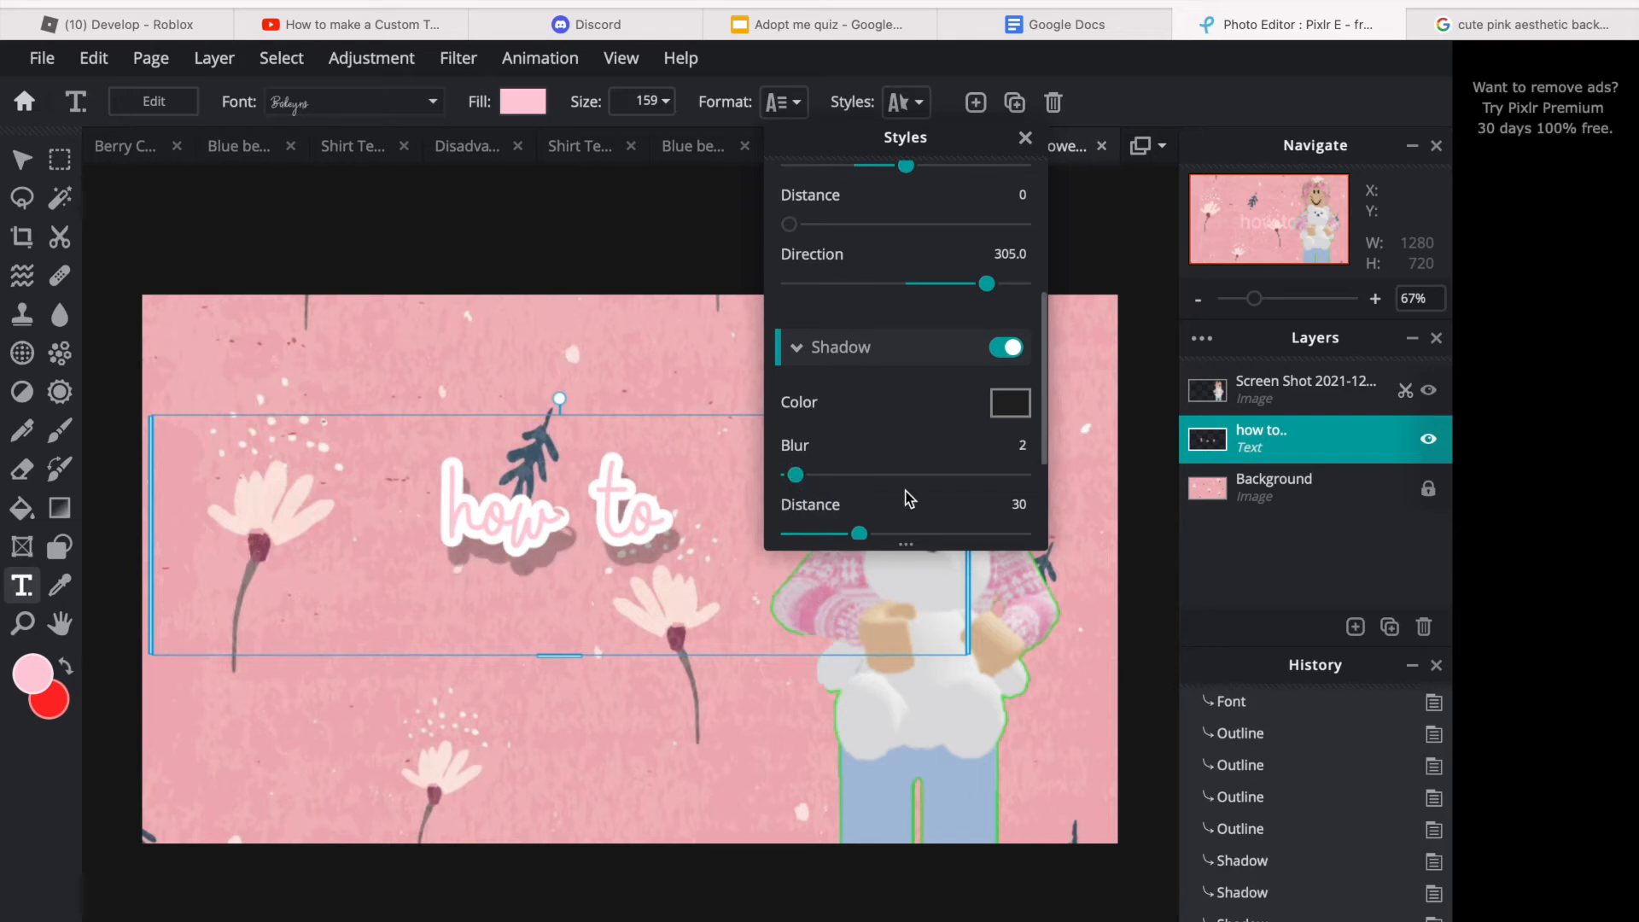
drag(799, 475, 814, 480)
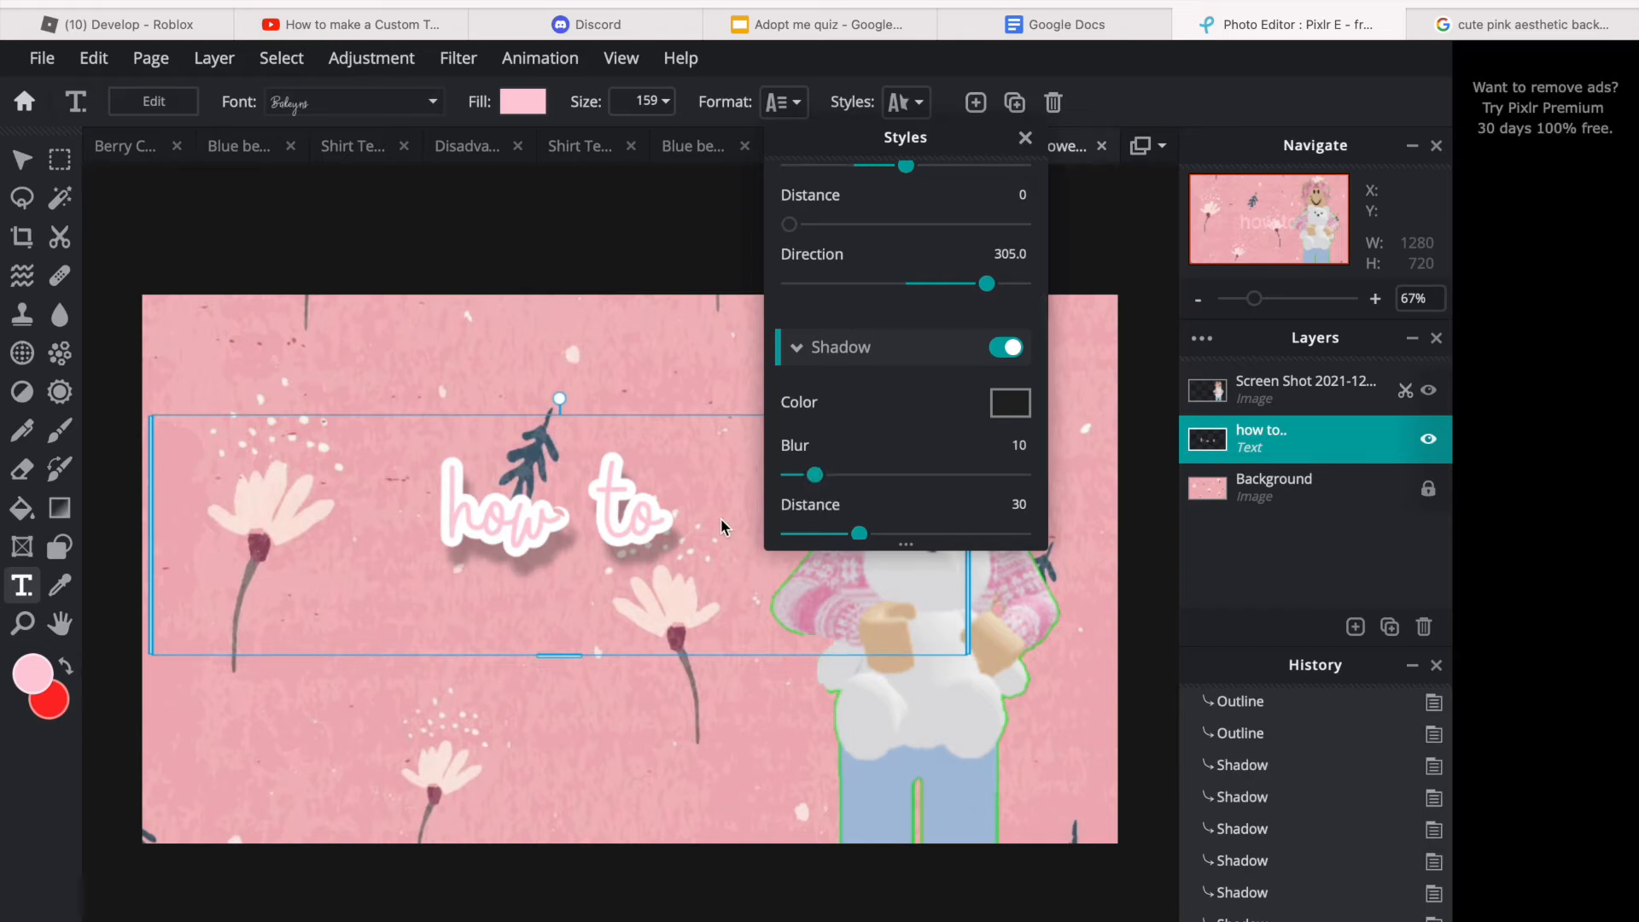
scroll(867, 487, down, 1)
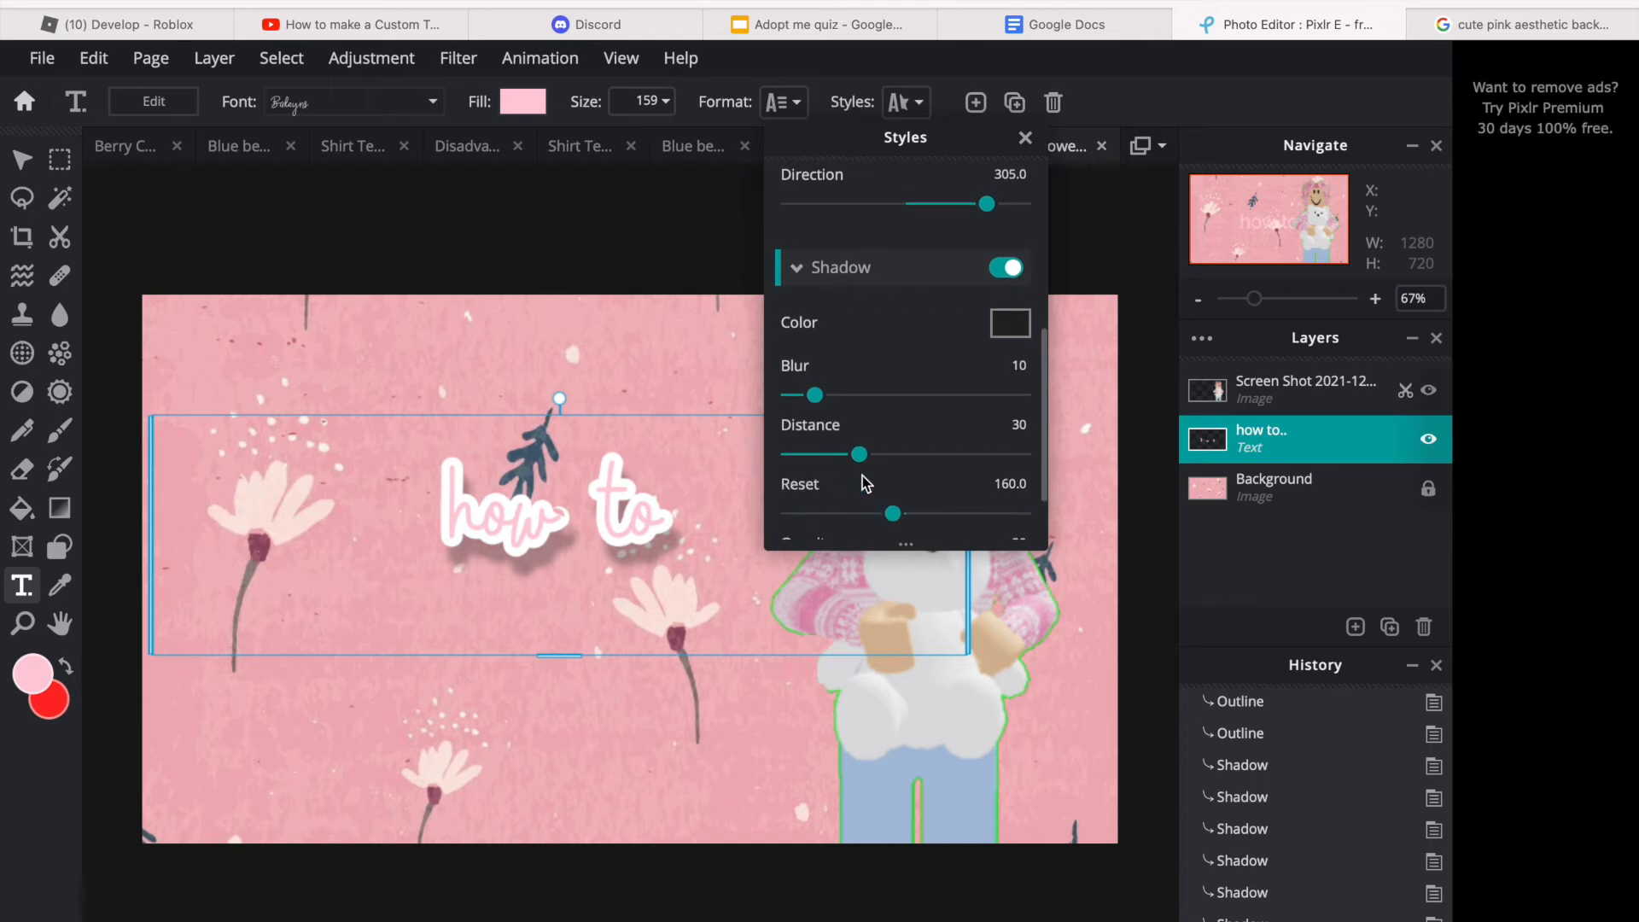
mouse_move(858, 459)
mouse_down()
mouse_move(888, 464)
mouse_move(807, 462)
mouse_move(826, 462)
mouse_up()
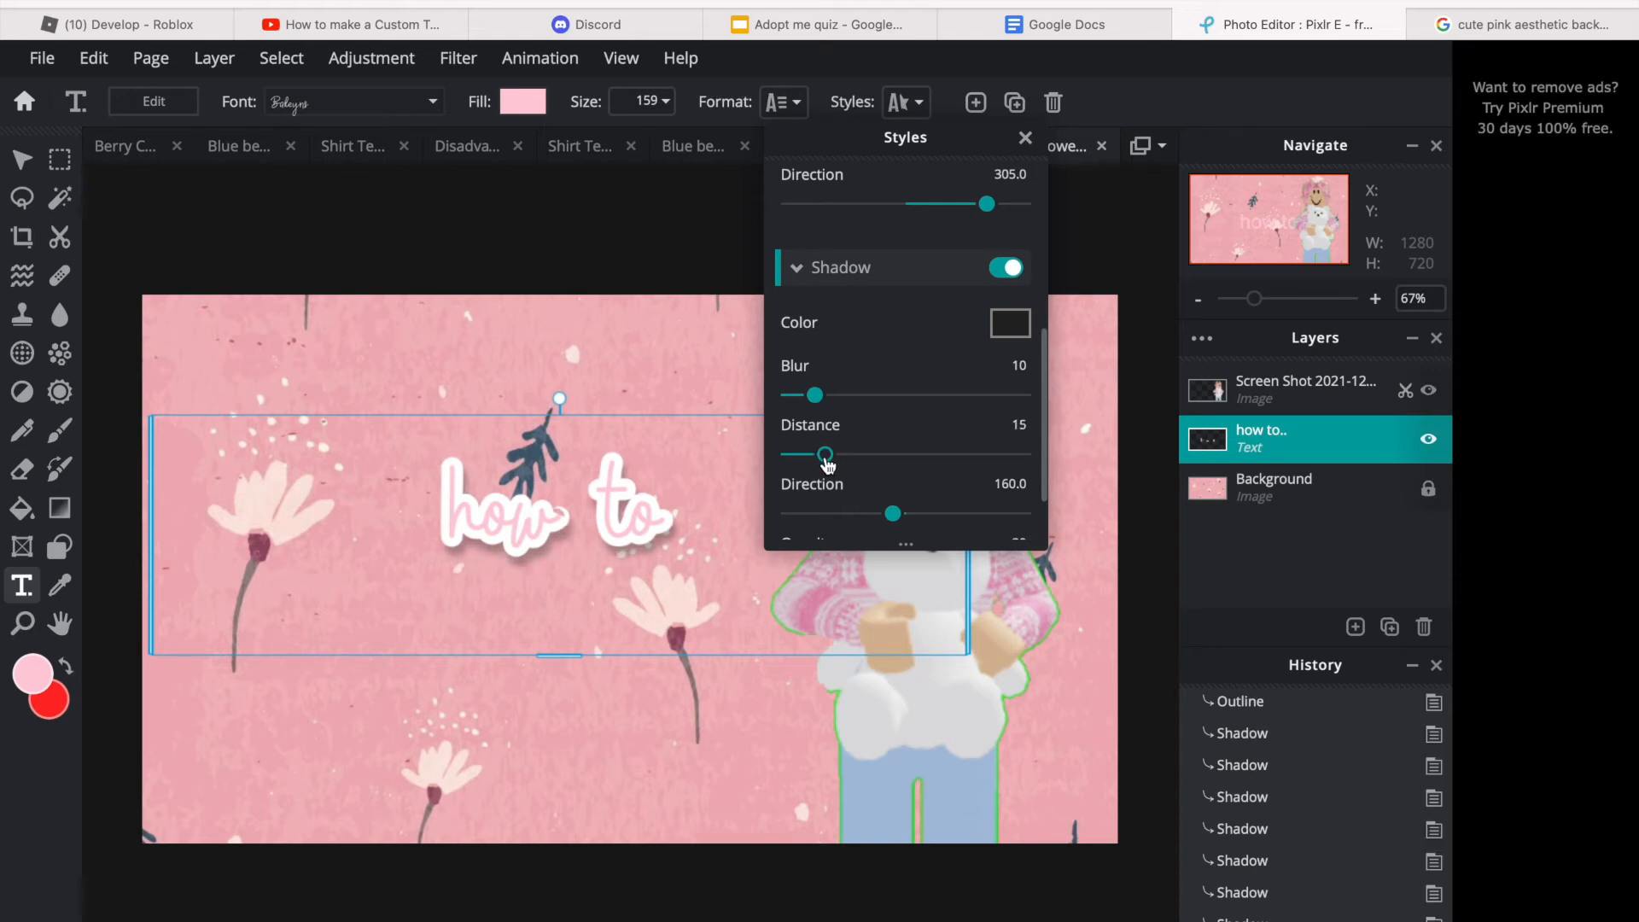
Step: Set the text shadow's direction to 204.6 and its distance to 30, keeping the blur at 10
scroll(914, 458, down, 1)
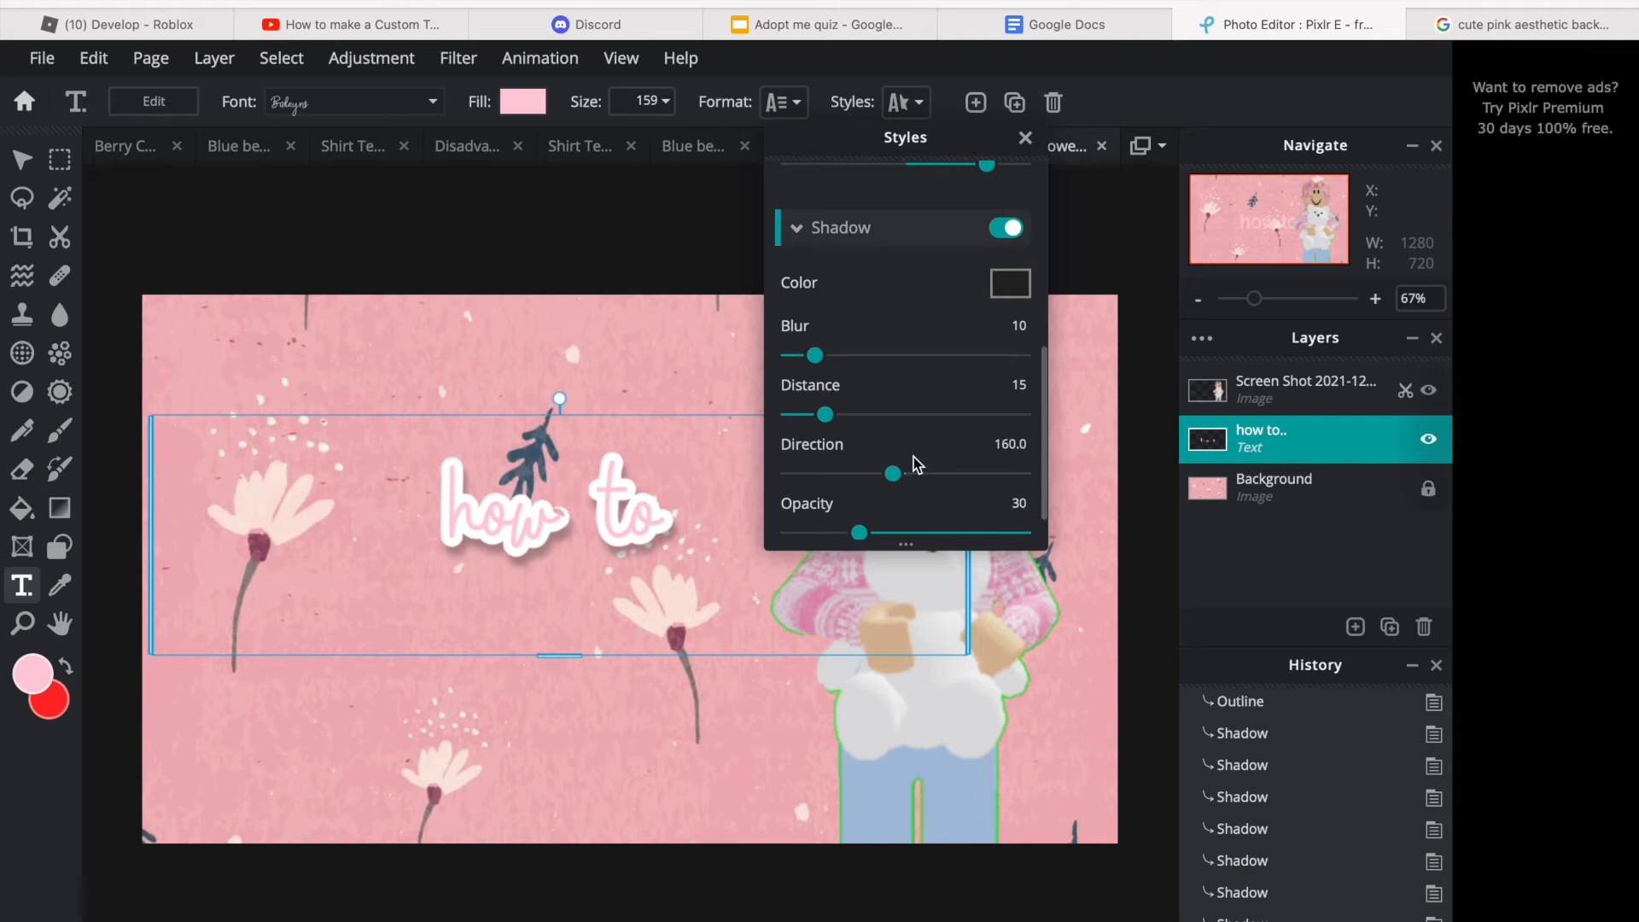
mouse_move(896, 476)
mouse_down()
mouse_move(943, 479)
mouse_move(847, 500)
mouse_move(897, 507)
mouse_move(894, 474)
mouse_move(922, 475)
mouse_up()
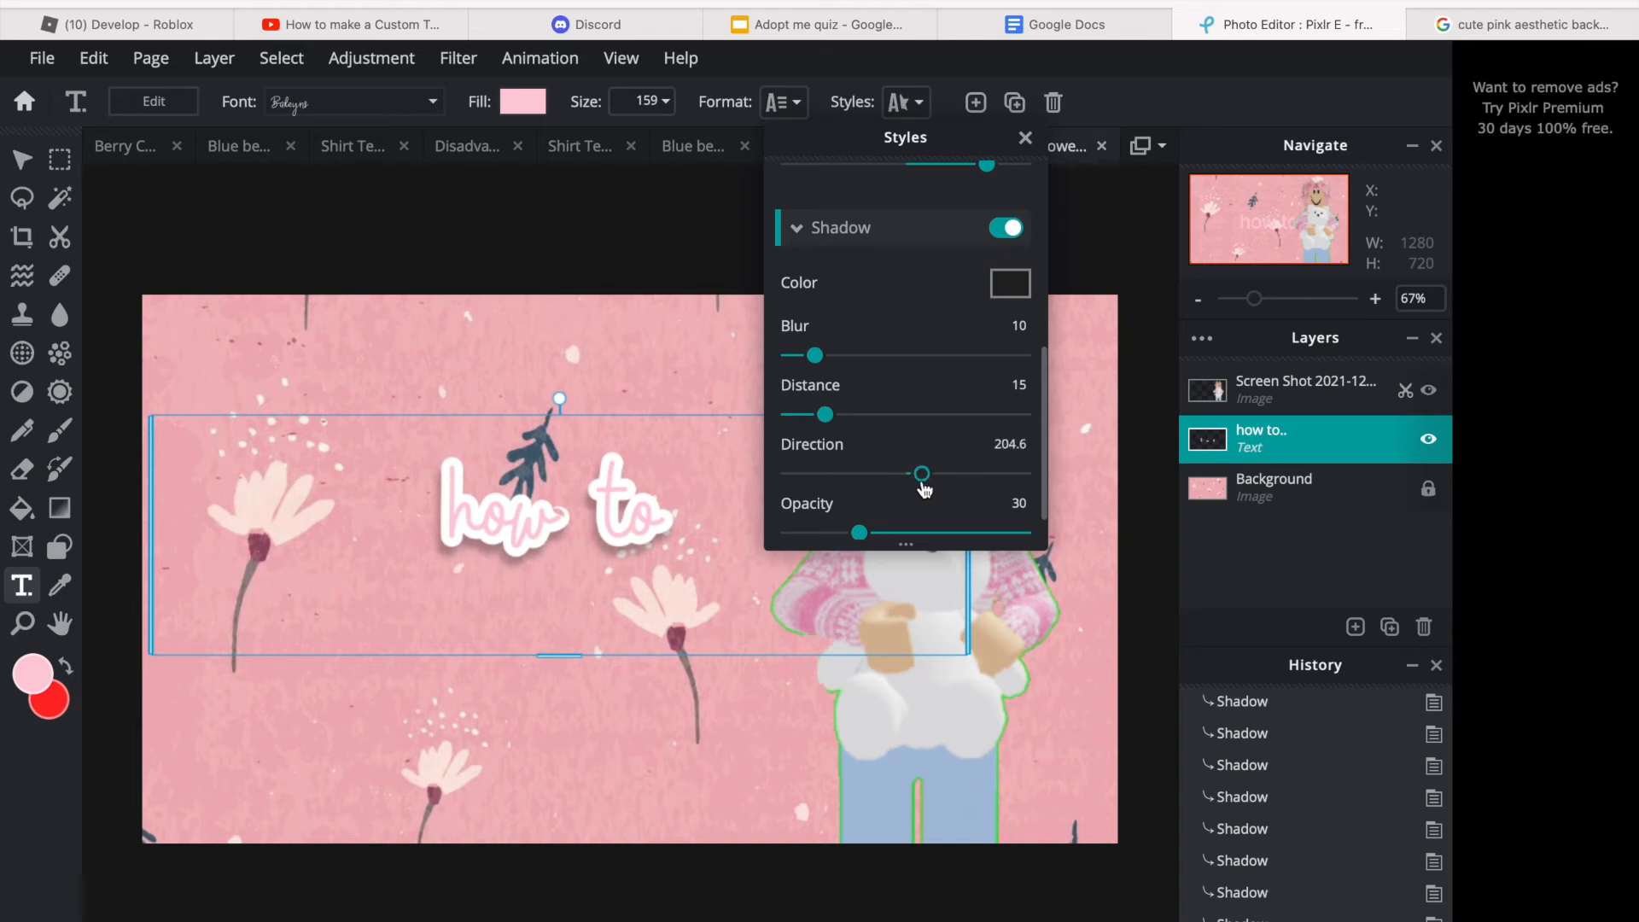
drag(826, 426, 833, 418)
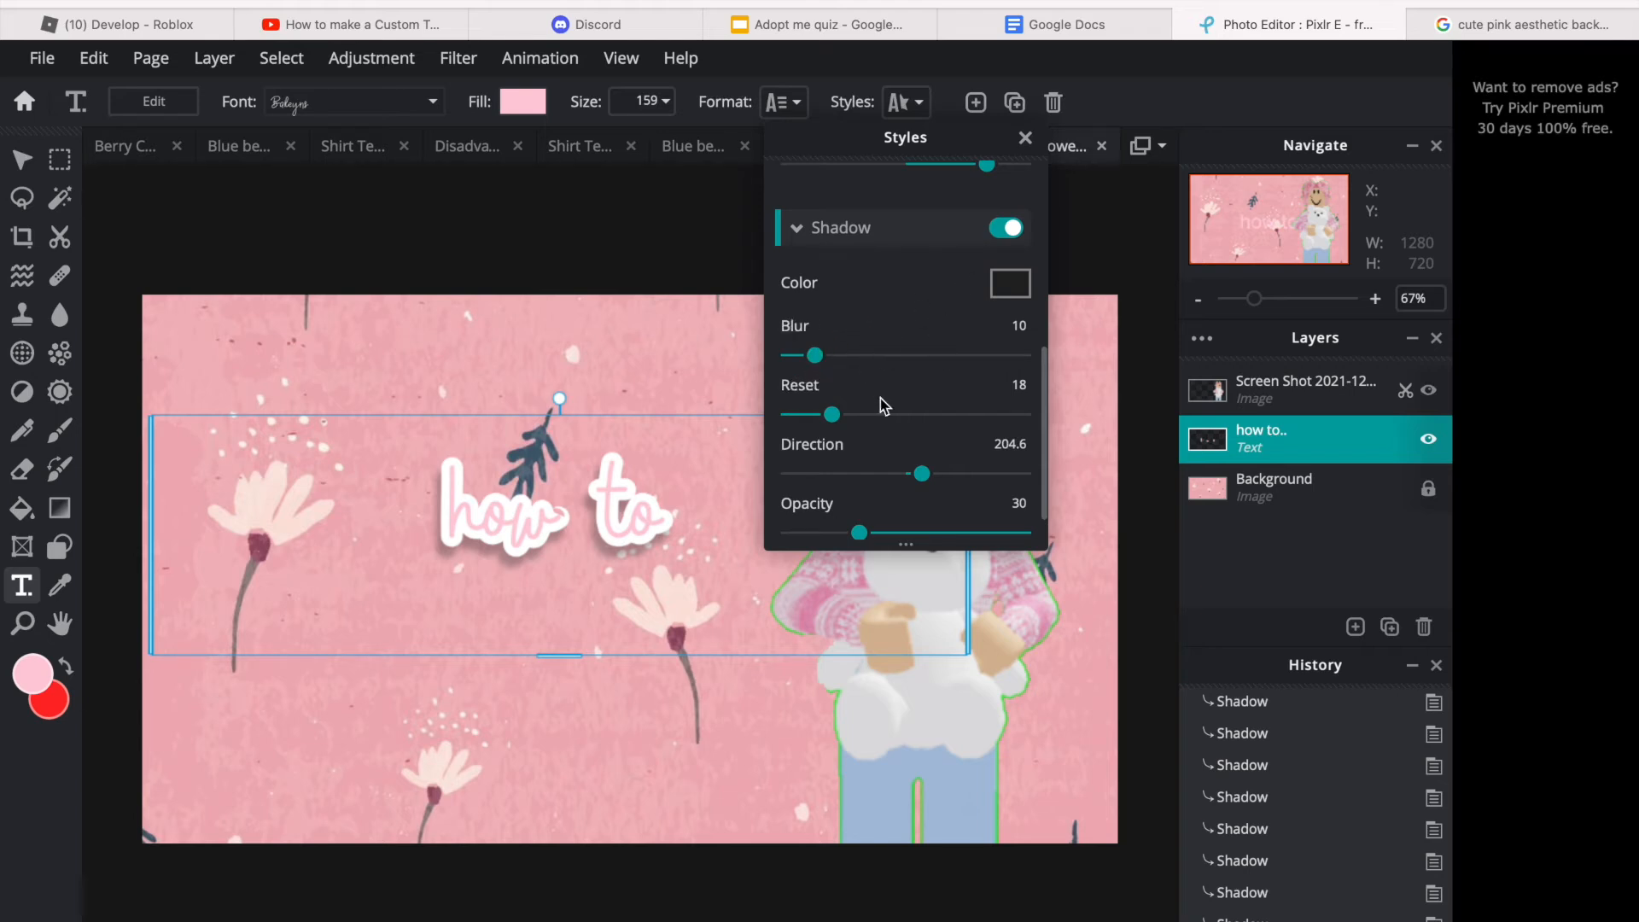
scroll(879, 350, down, 1)
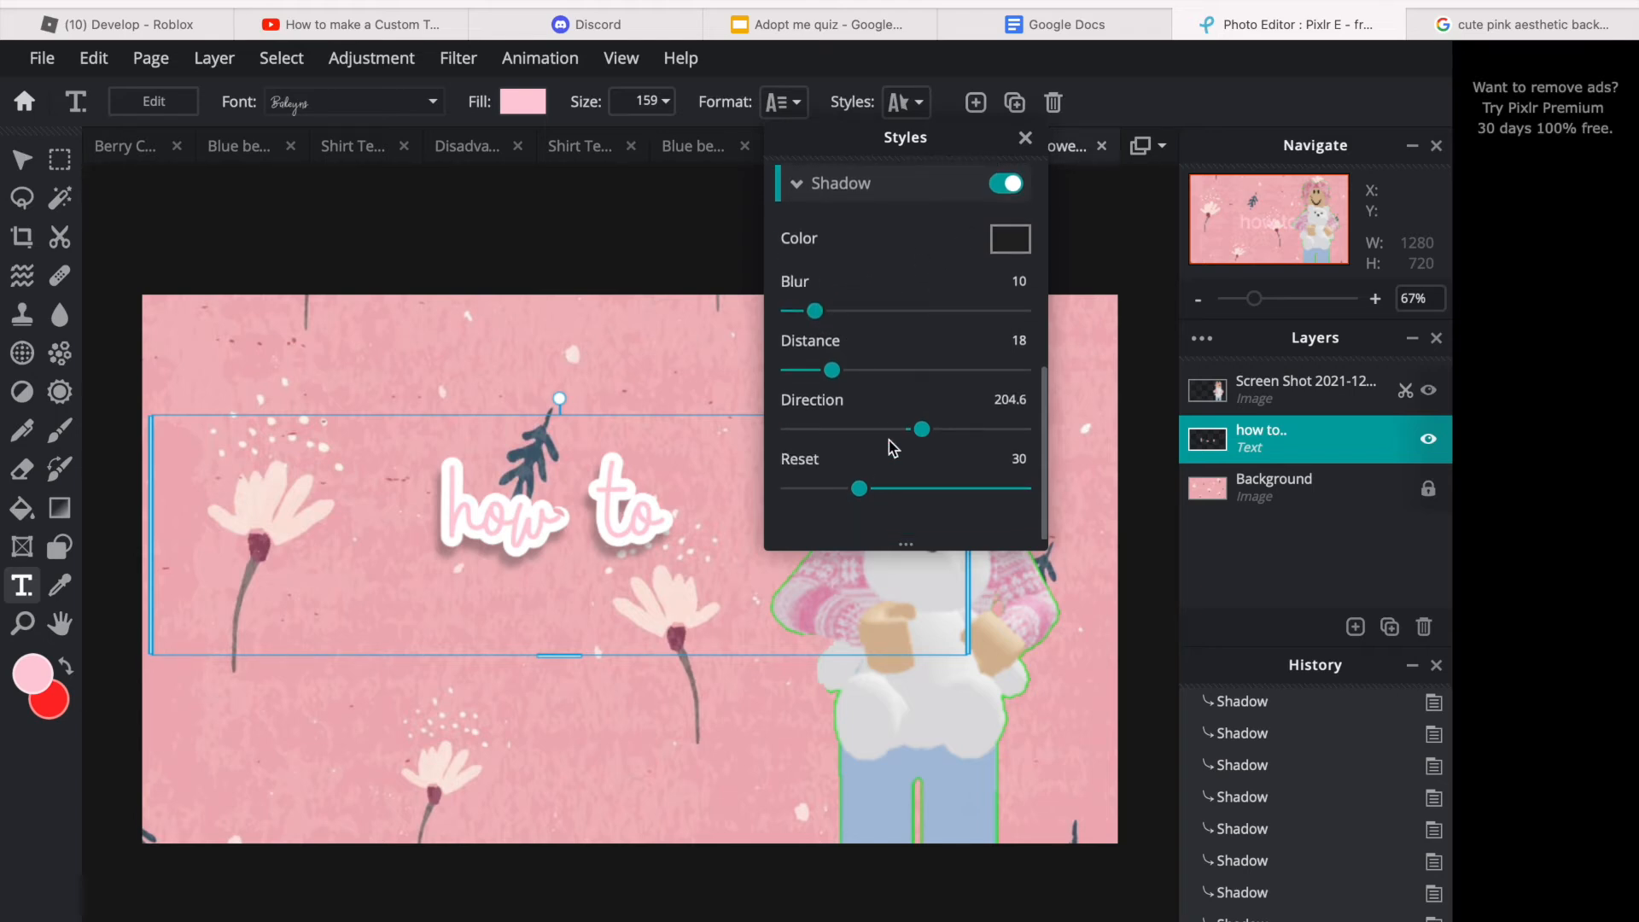
drag(813, 315, 814, 318)
drag(834, 373, 864, 376)
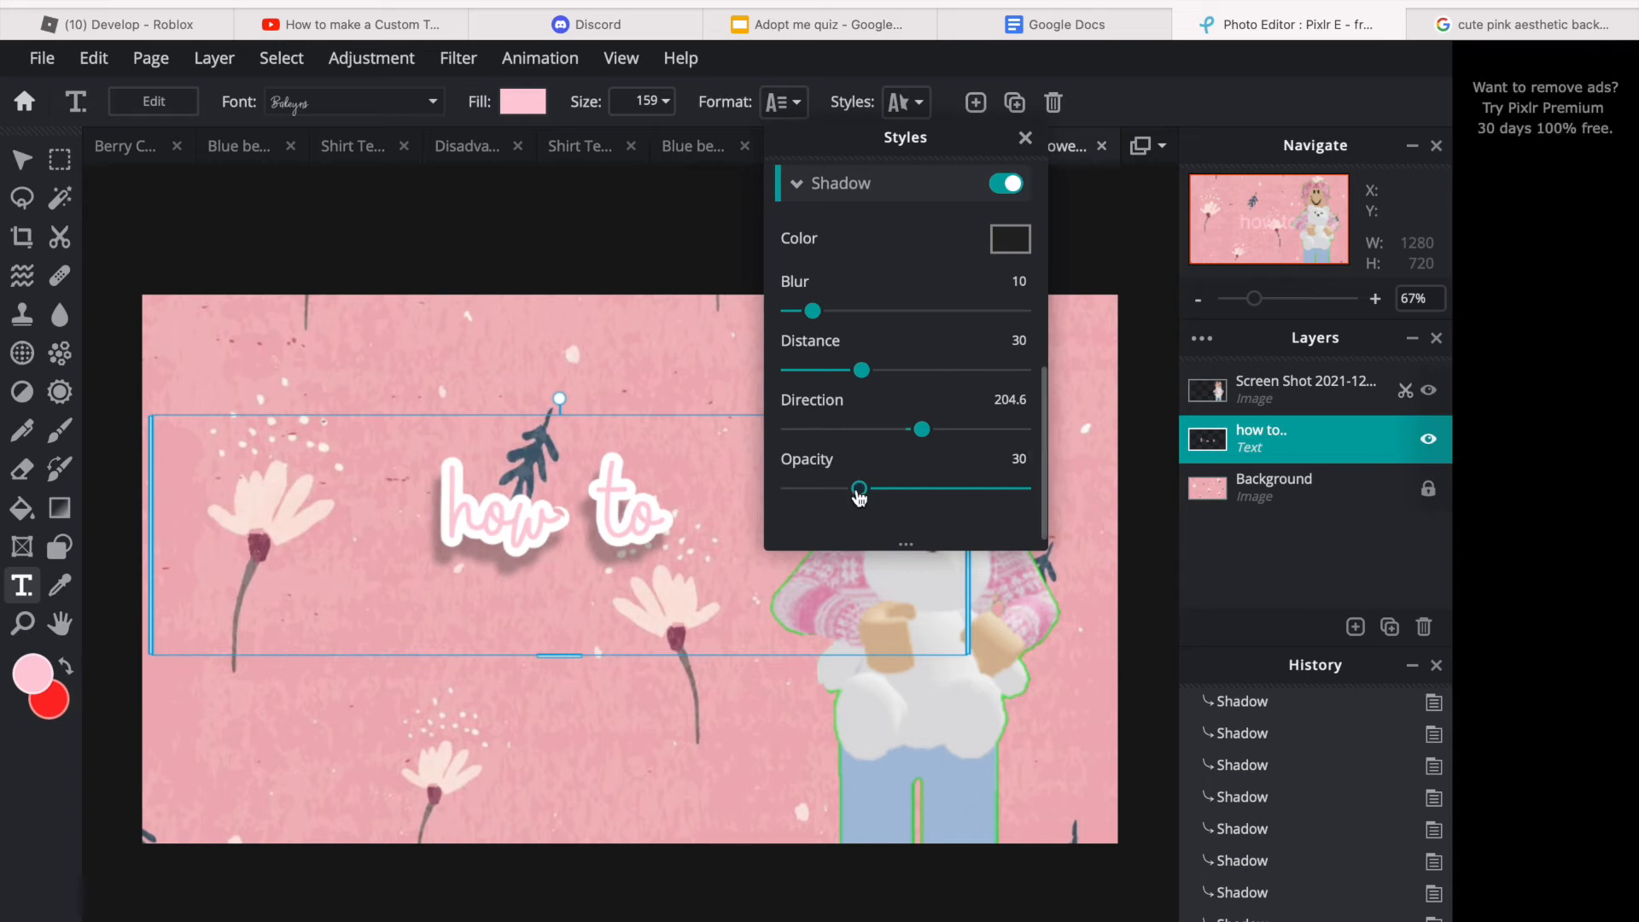
Step: Adjust the text shadow's opacity and close the style settings
mouse_move(858, 495)
mouse_down()
mouse_move(906, 500)
mouse_move(870, 503)
mouse_up()
key(BackSpace)
text(0)
key(Return)
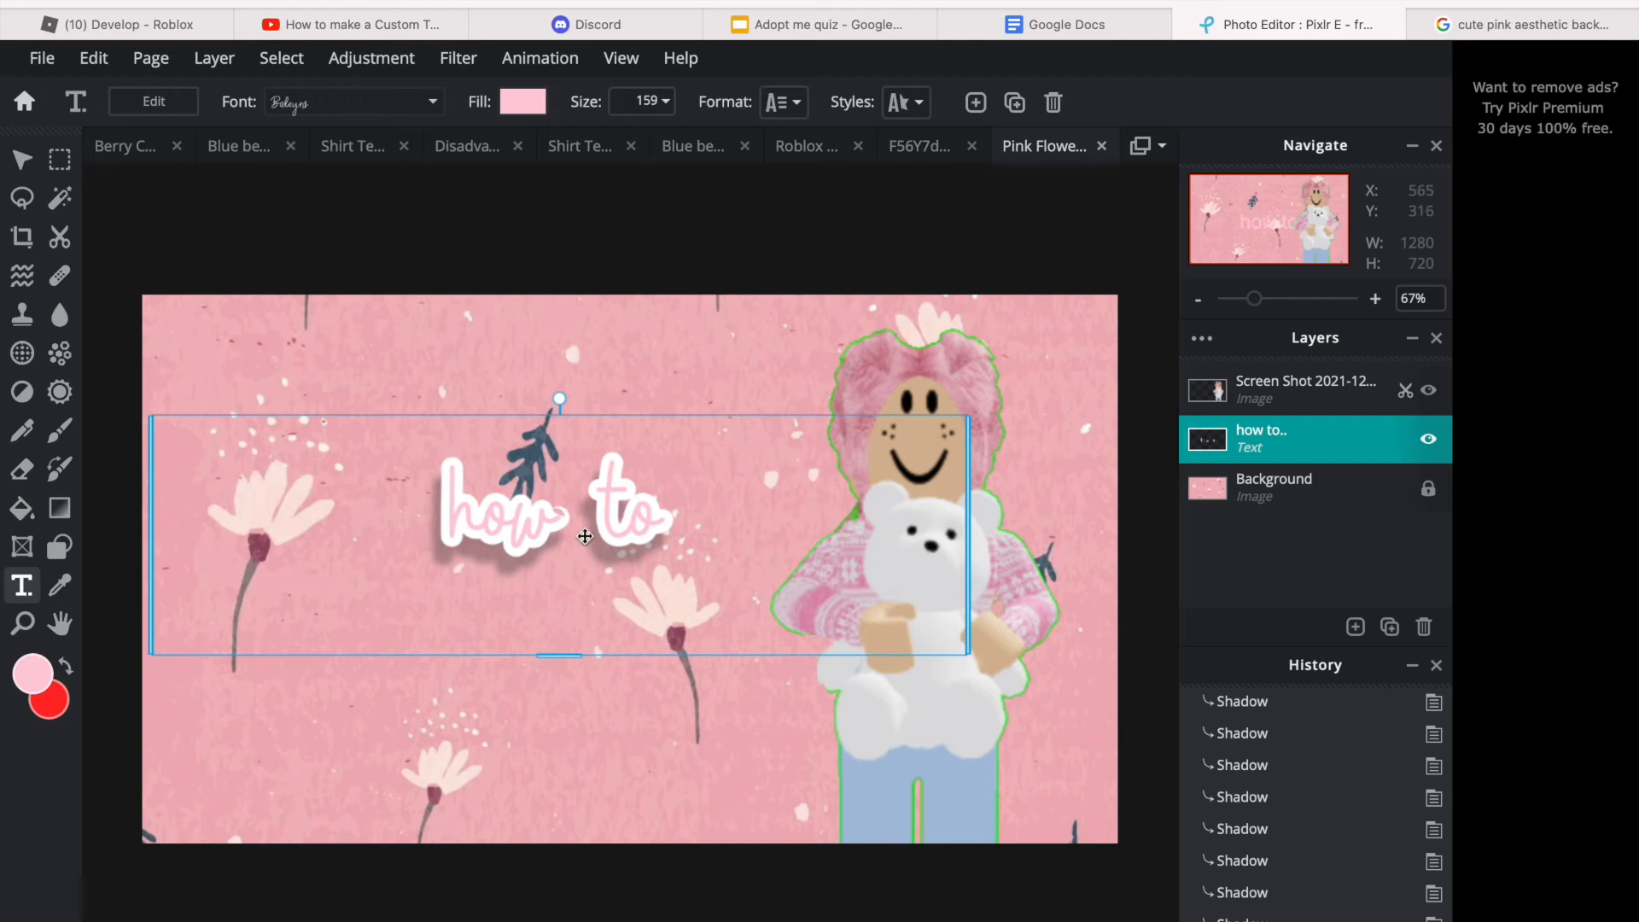
Step: Move the "how to" text up toward the canvas's upper-left area and rotate it slightly clockwise
drag(549, 497, 531, 443)
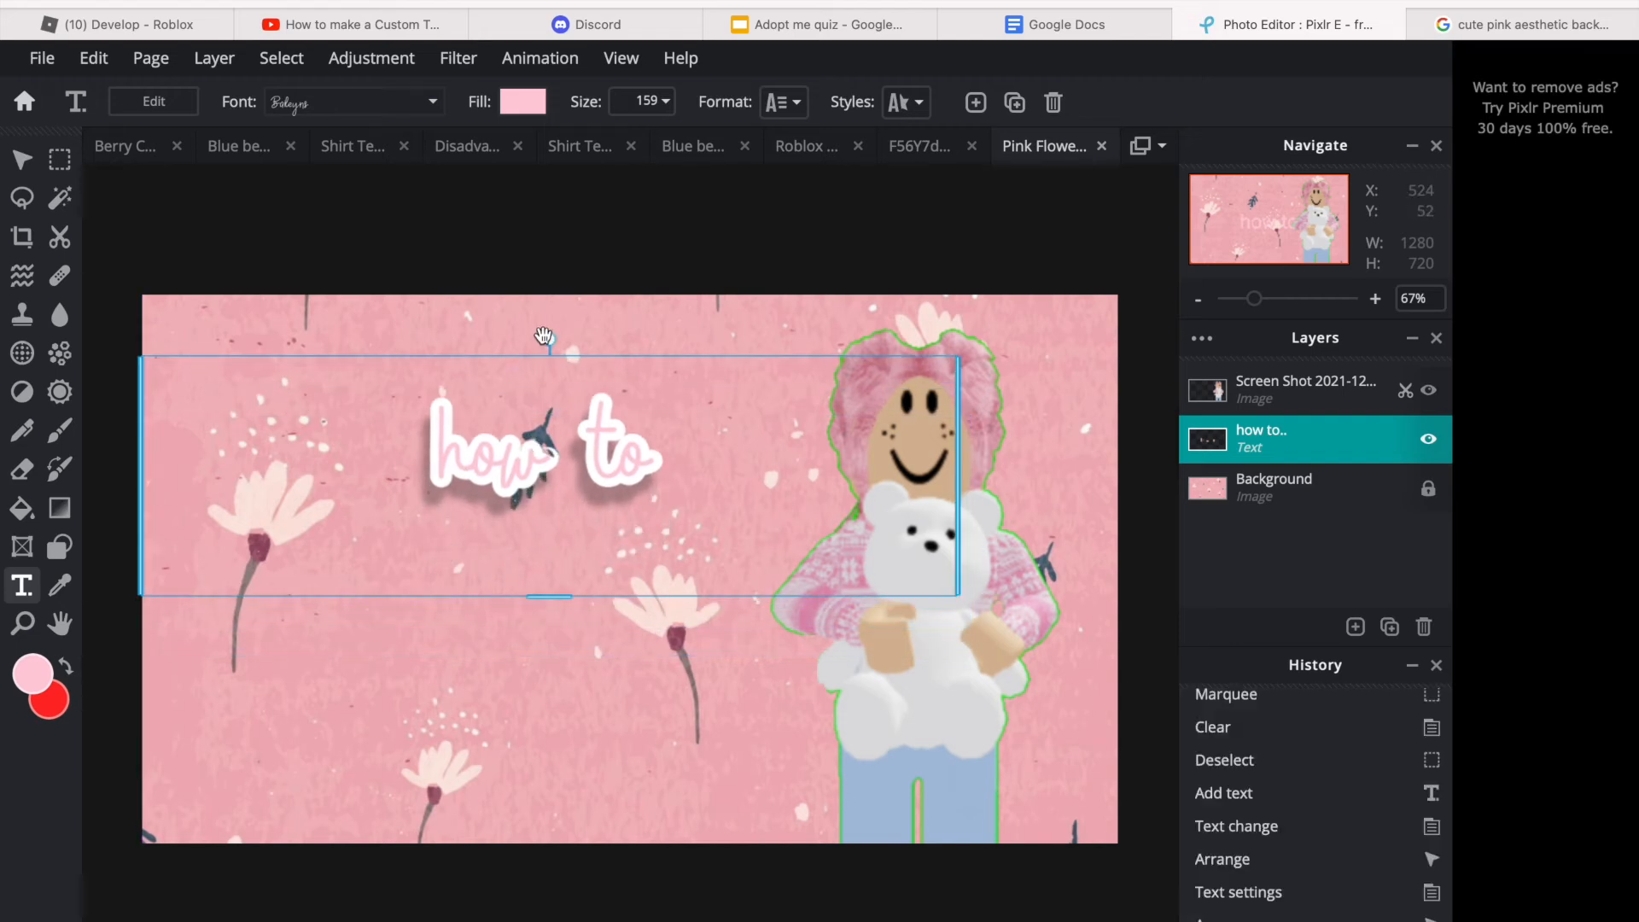
drag(547, 338, 560, 339)
drag(559, 466, 507, 447)
Step: Duplicate the "how to" text layer and place the copy just below the original, slightly to its right
right_click(507, 446)
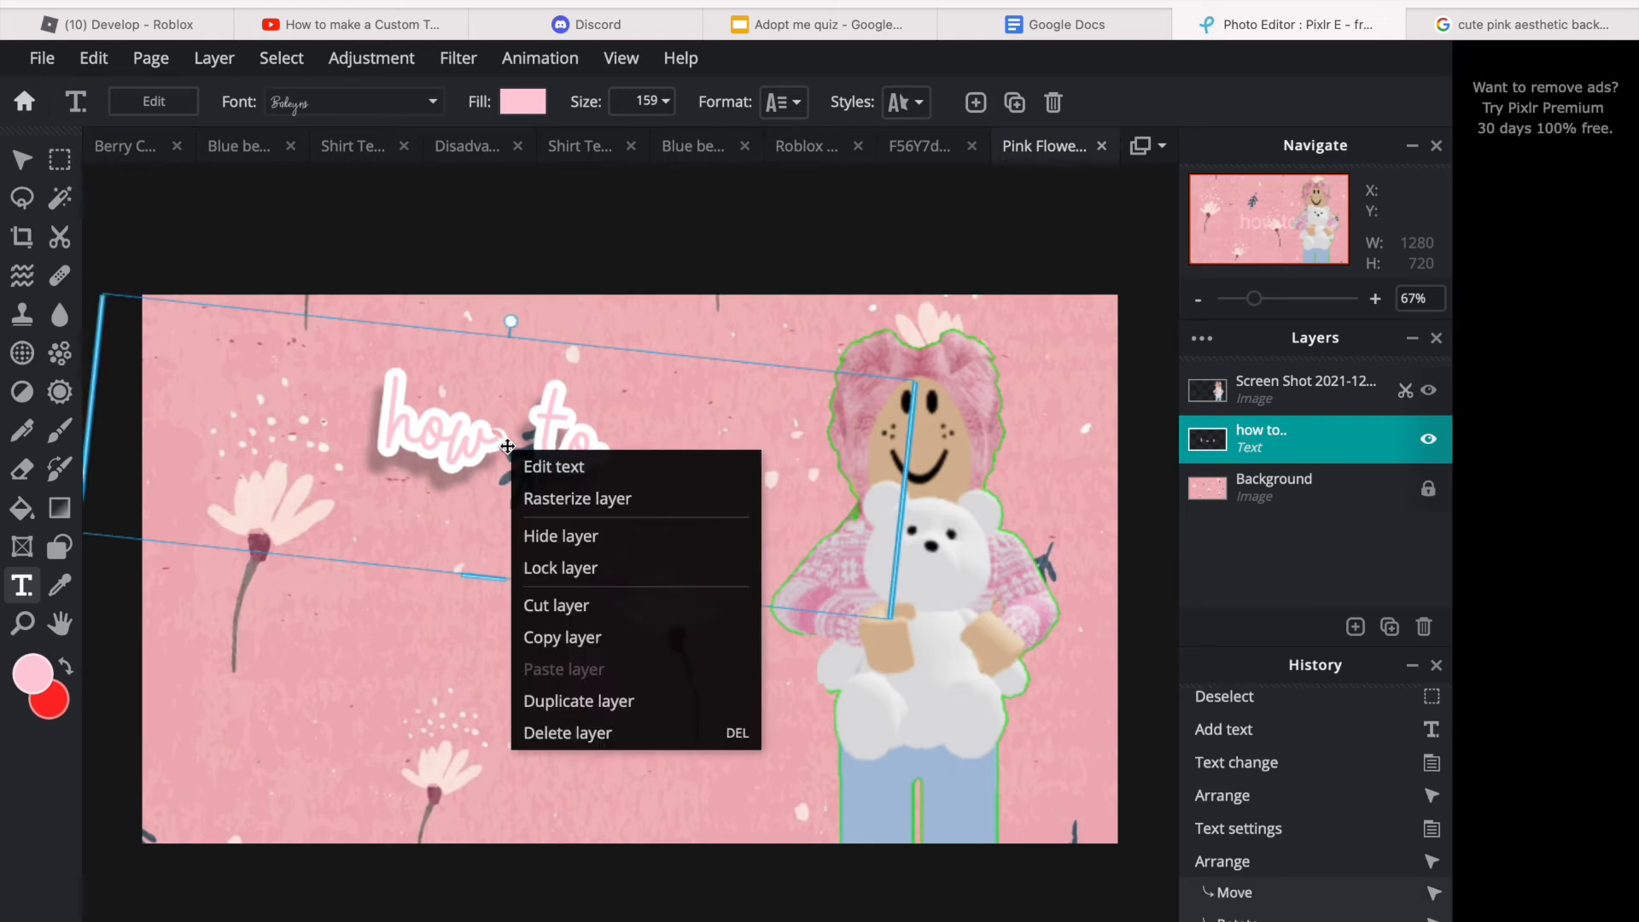
click(577, 701)
drag(522, 445, 575, 560)
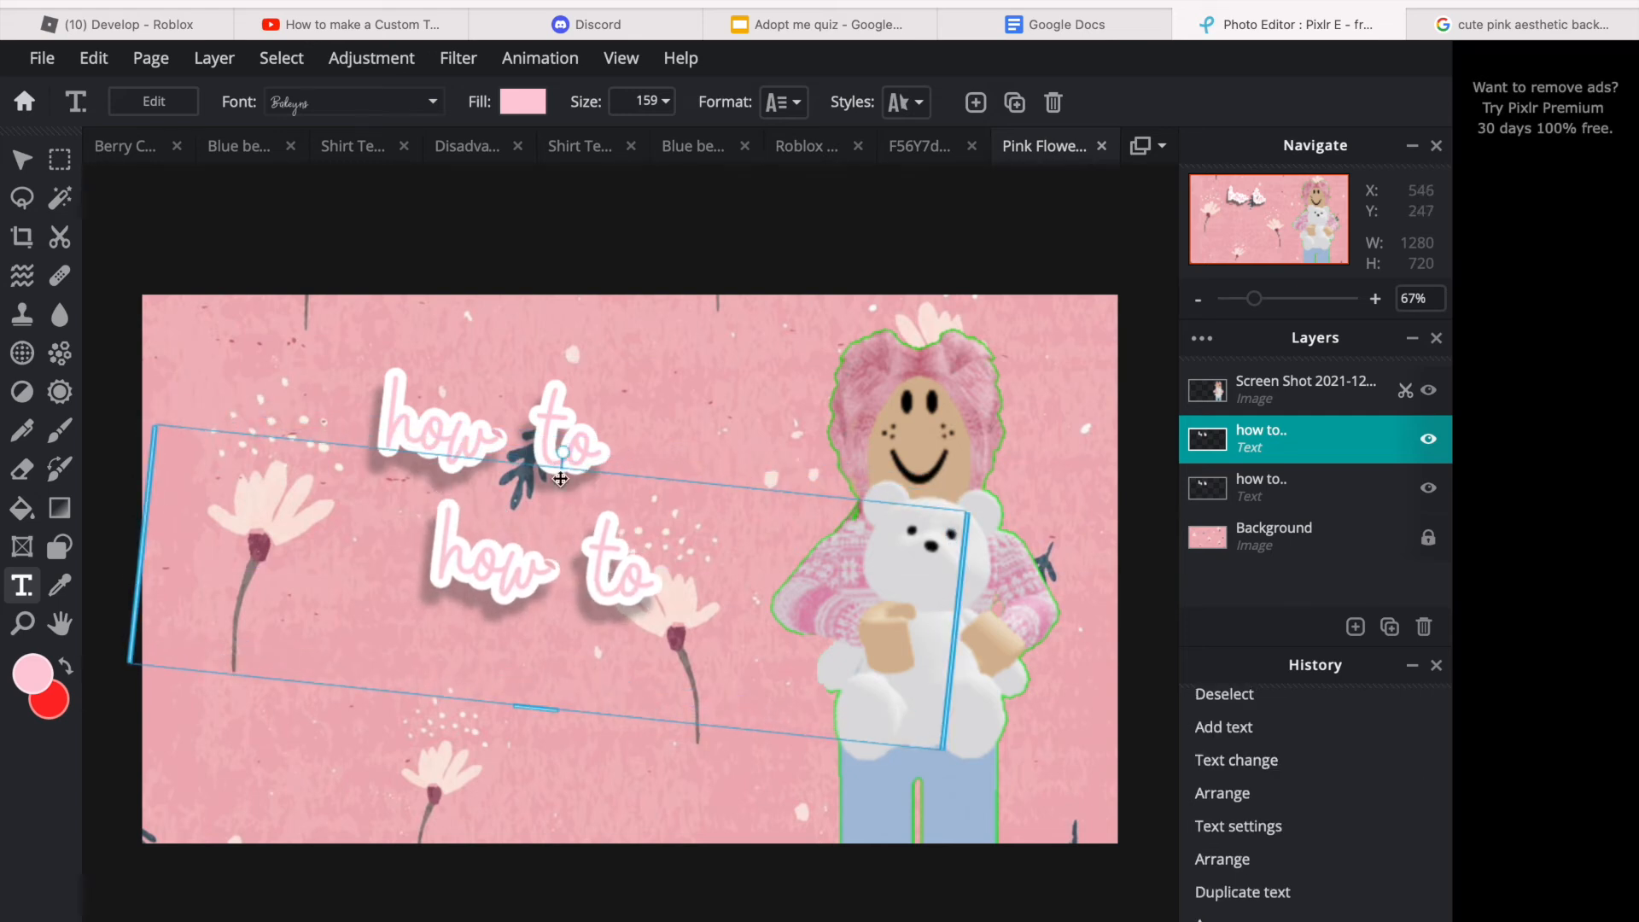
Step: Tilt the lower "how to" copy counter-clockwise, nudge it down slightly, and replace its text with "make a"
drag(563, 453, 520, 471)
drag(554, 565, 576, 570)
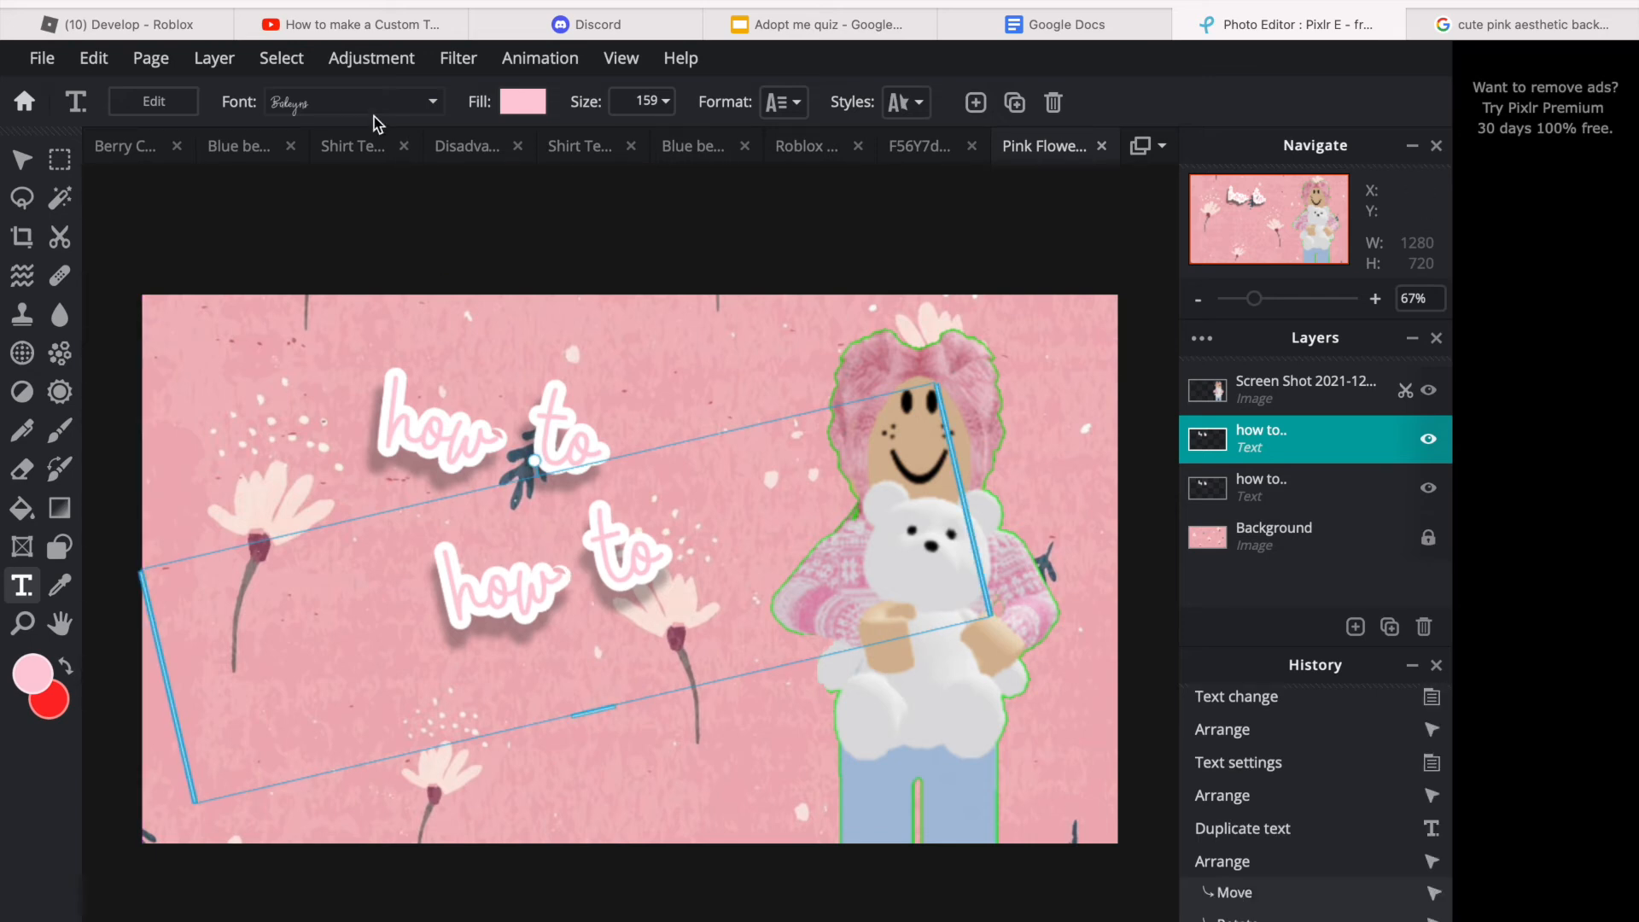
right_click(559, 553)
click(649, 584)
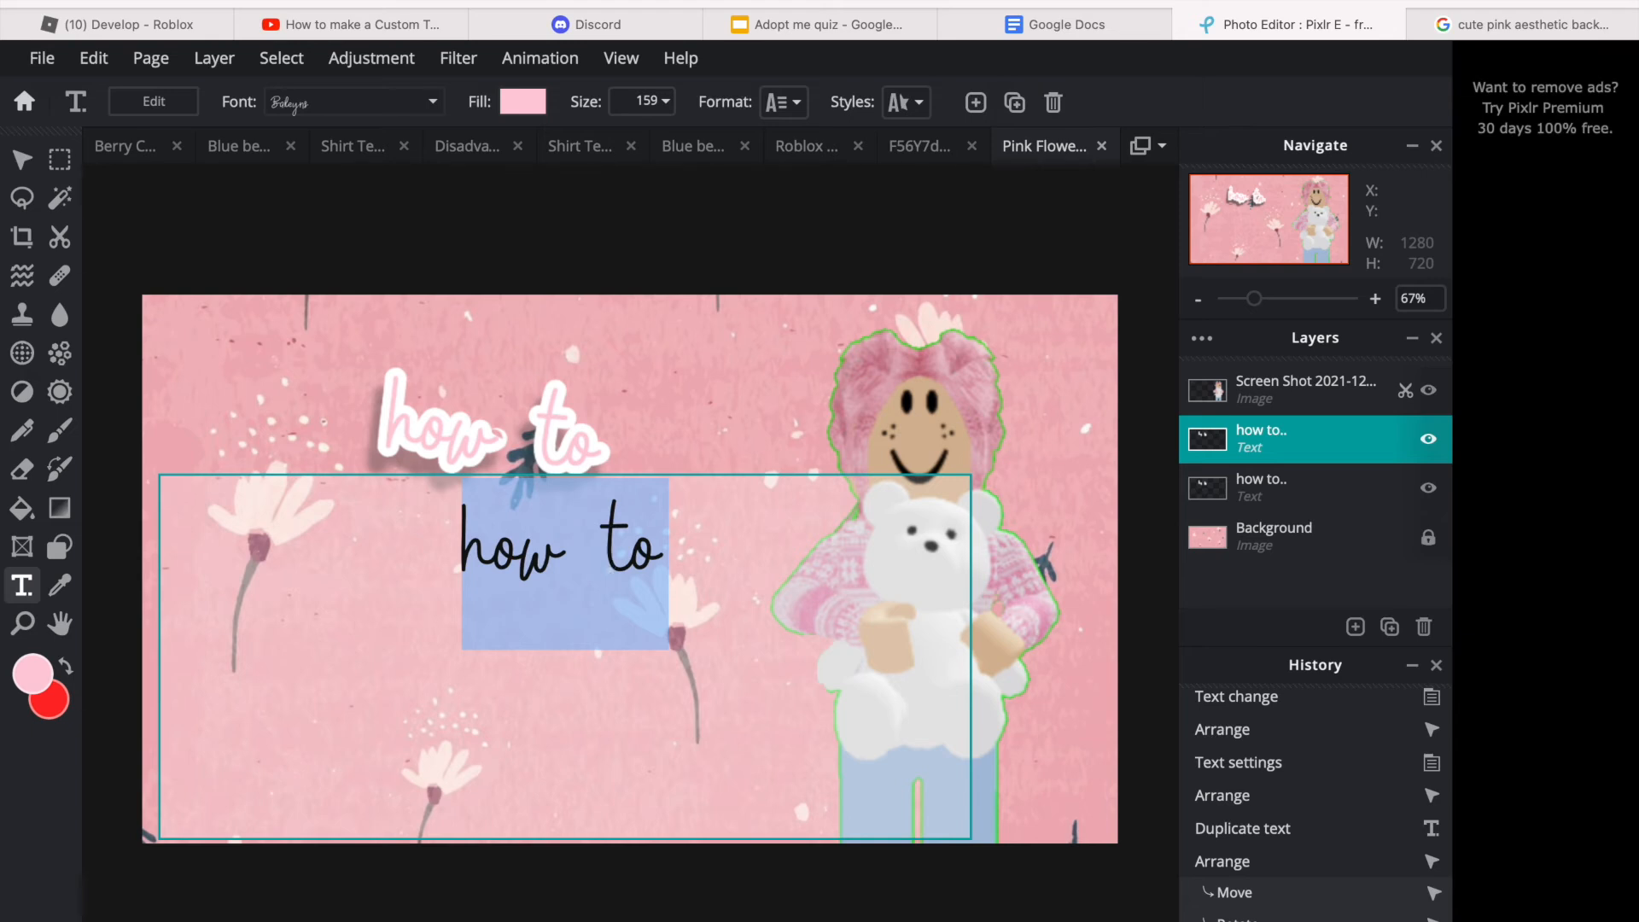
text(make a)
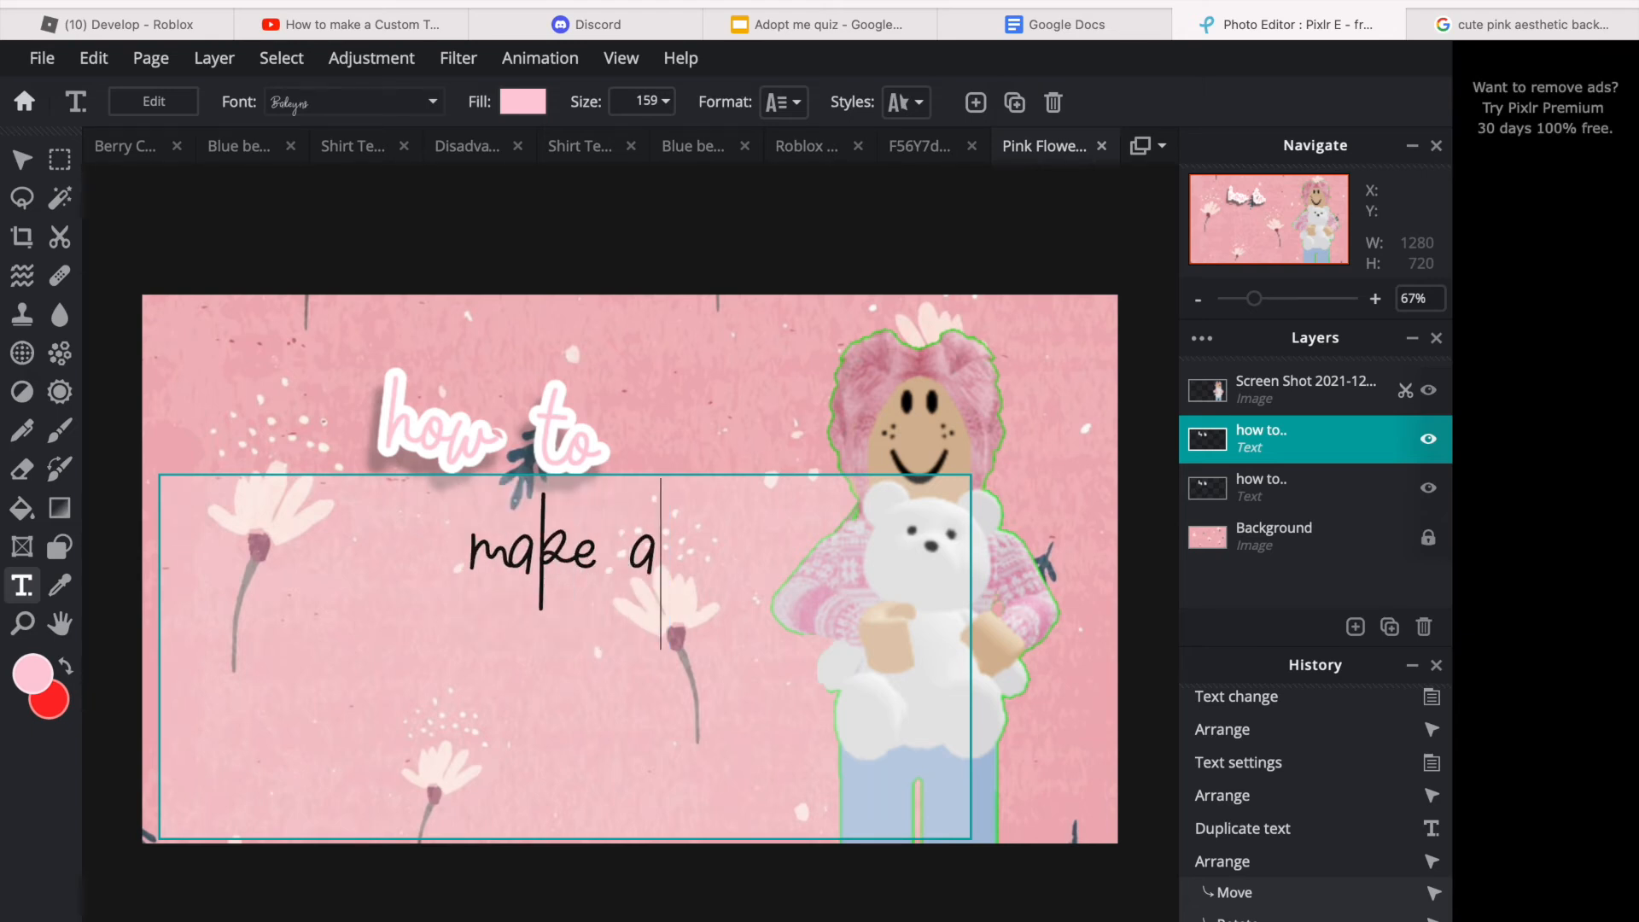
click(696, 440)
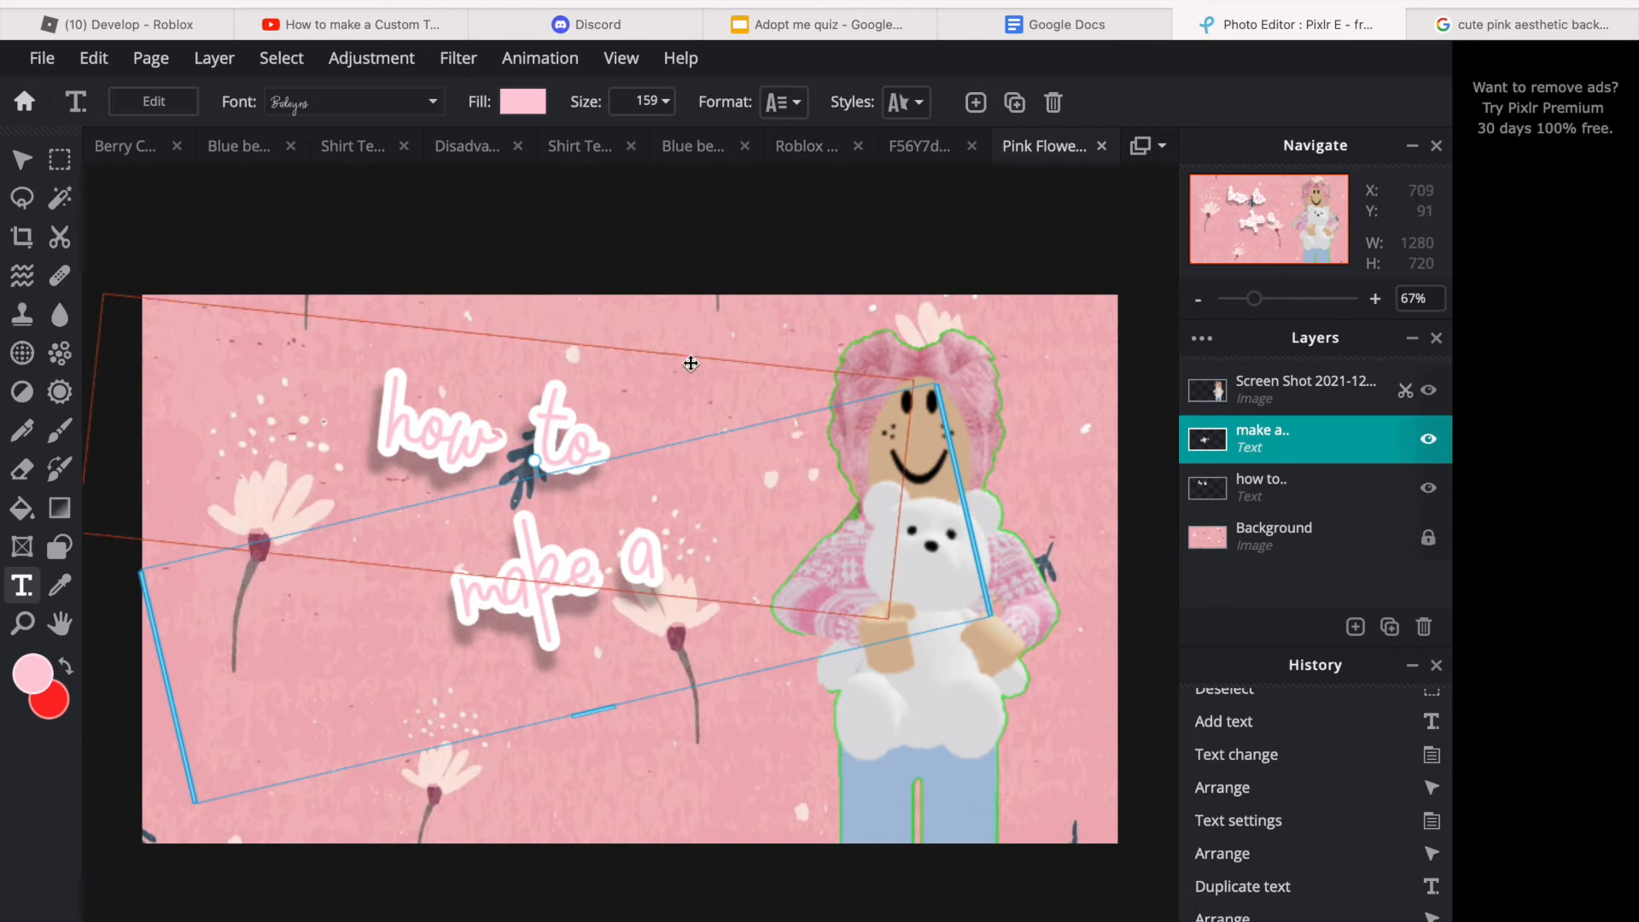
right_click(653, 641)
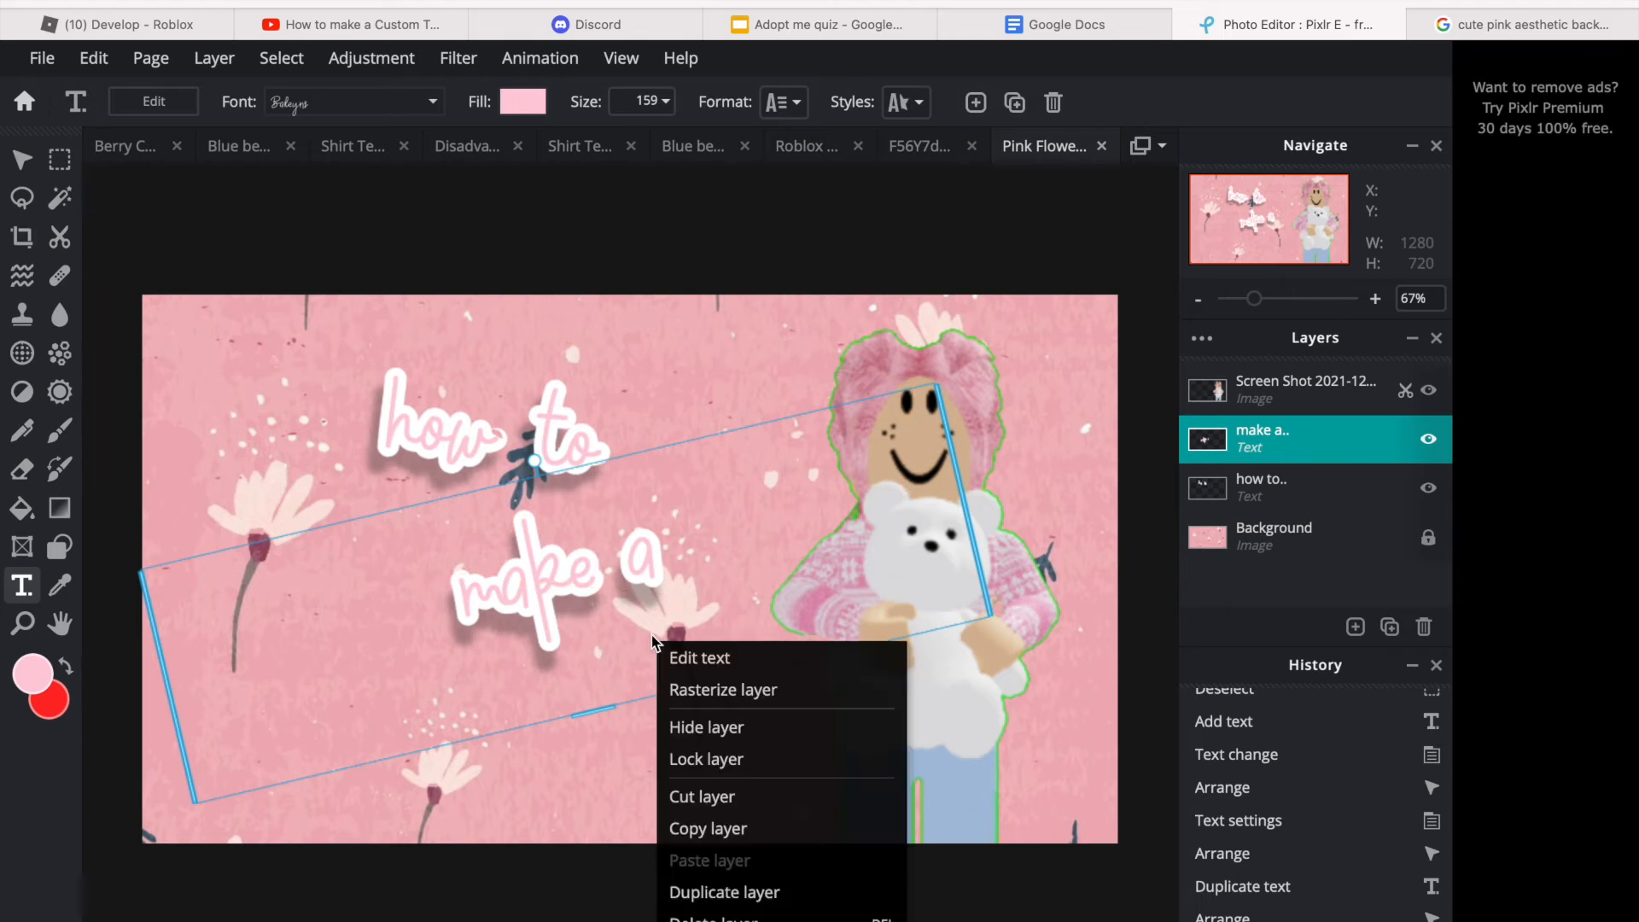
click(705, 658)
click(756, 449)
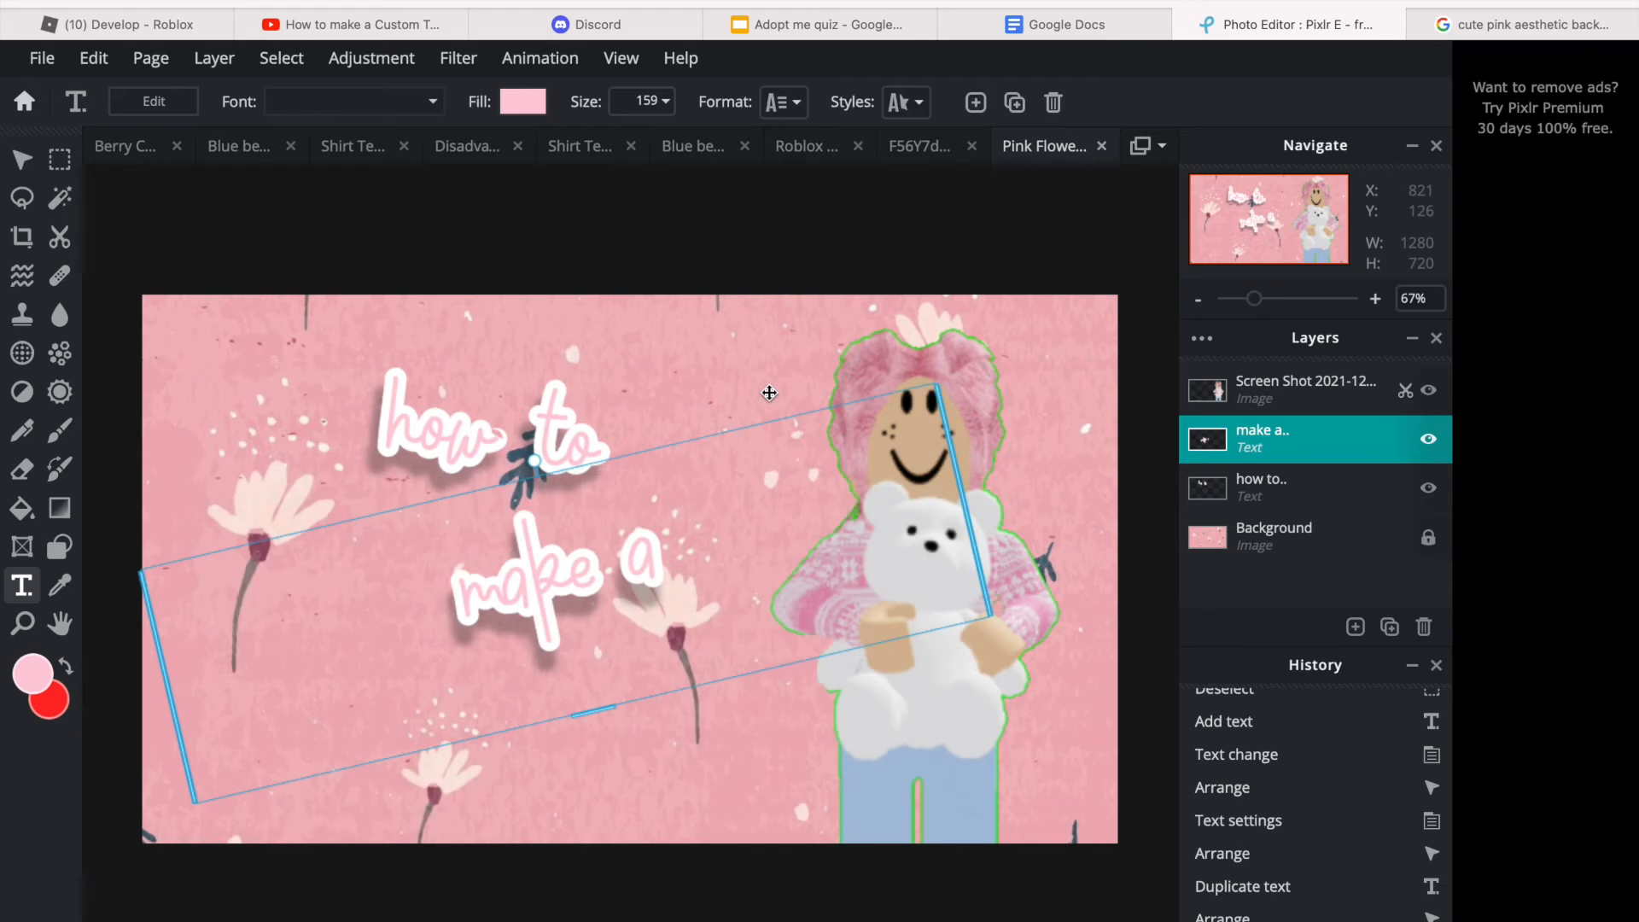
Step: Duplicate the "make a" text layer, place the copy below the original, and rotate it to nearly level
right_click(679, 565)
click(743, 818)
drag(629, 540, 602, 706)
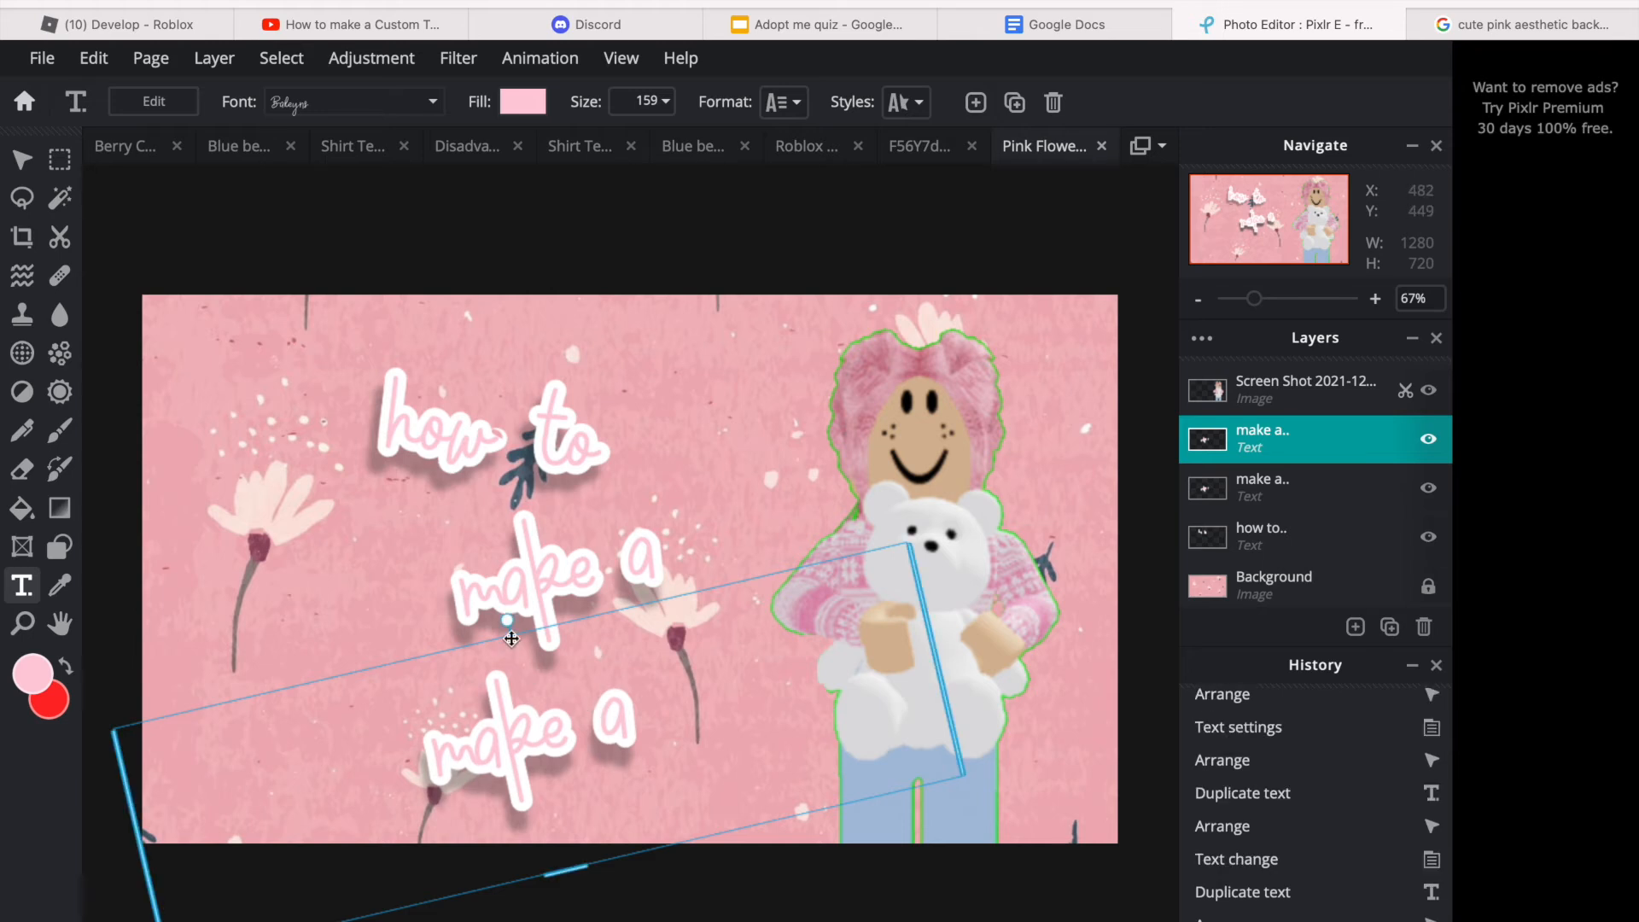
drag(508, 622, 536, 628)
Step: Replace the text of the lowest "make a" copy with "THUMBNAIL"
right_click(540, 708)
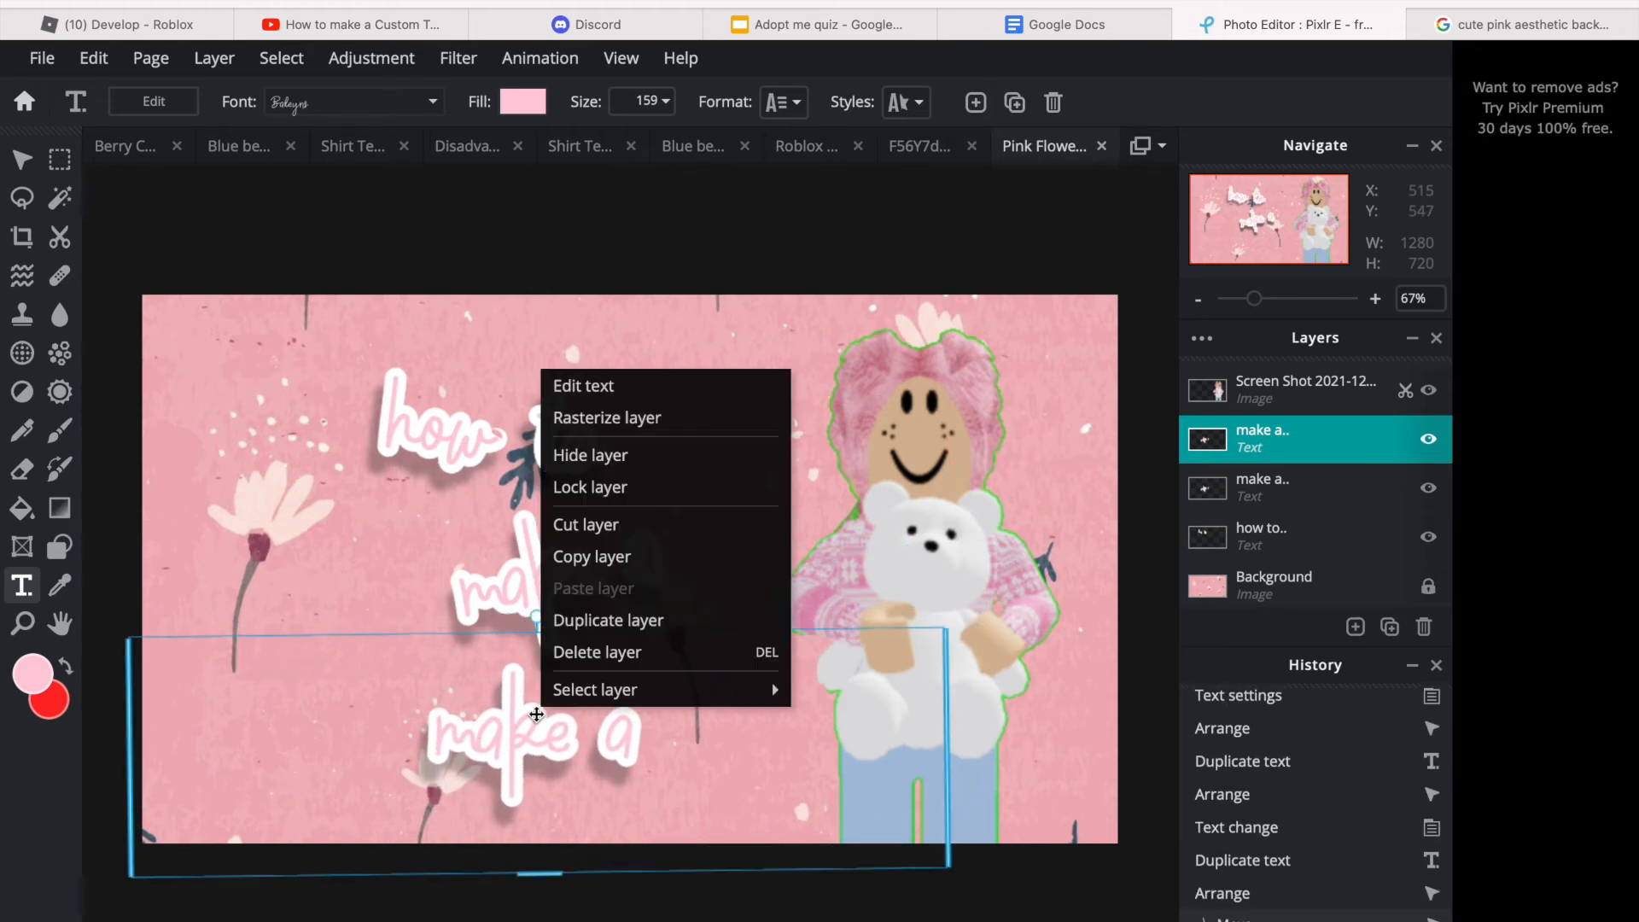
click(581, 385)
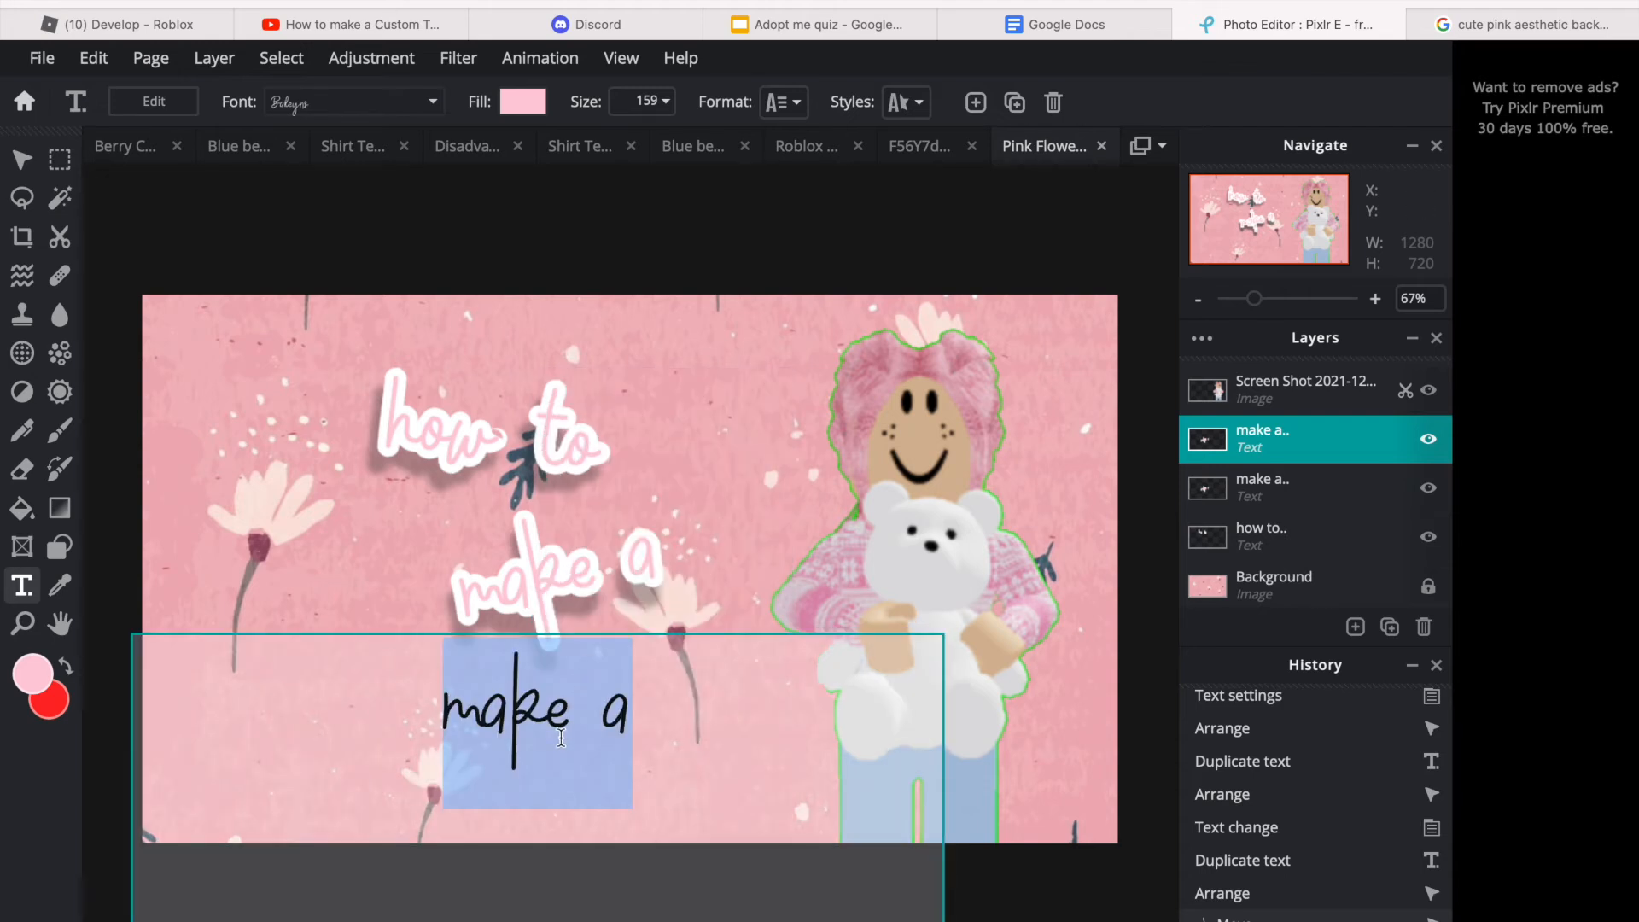
text(THUM)
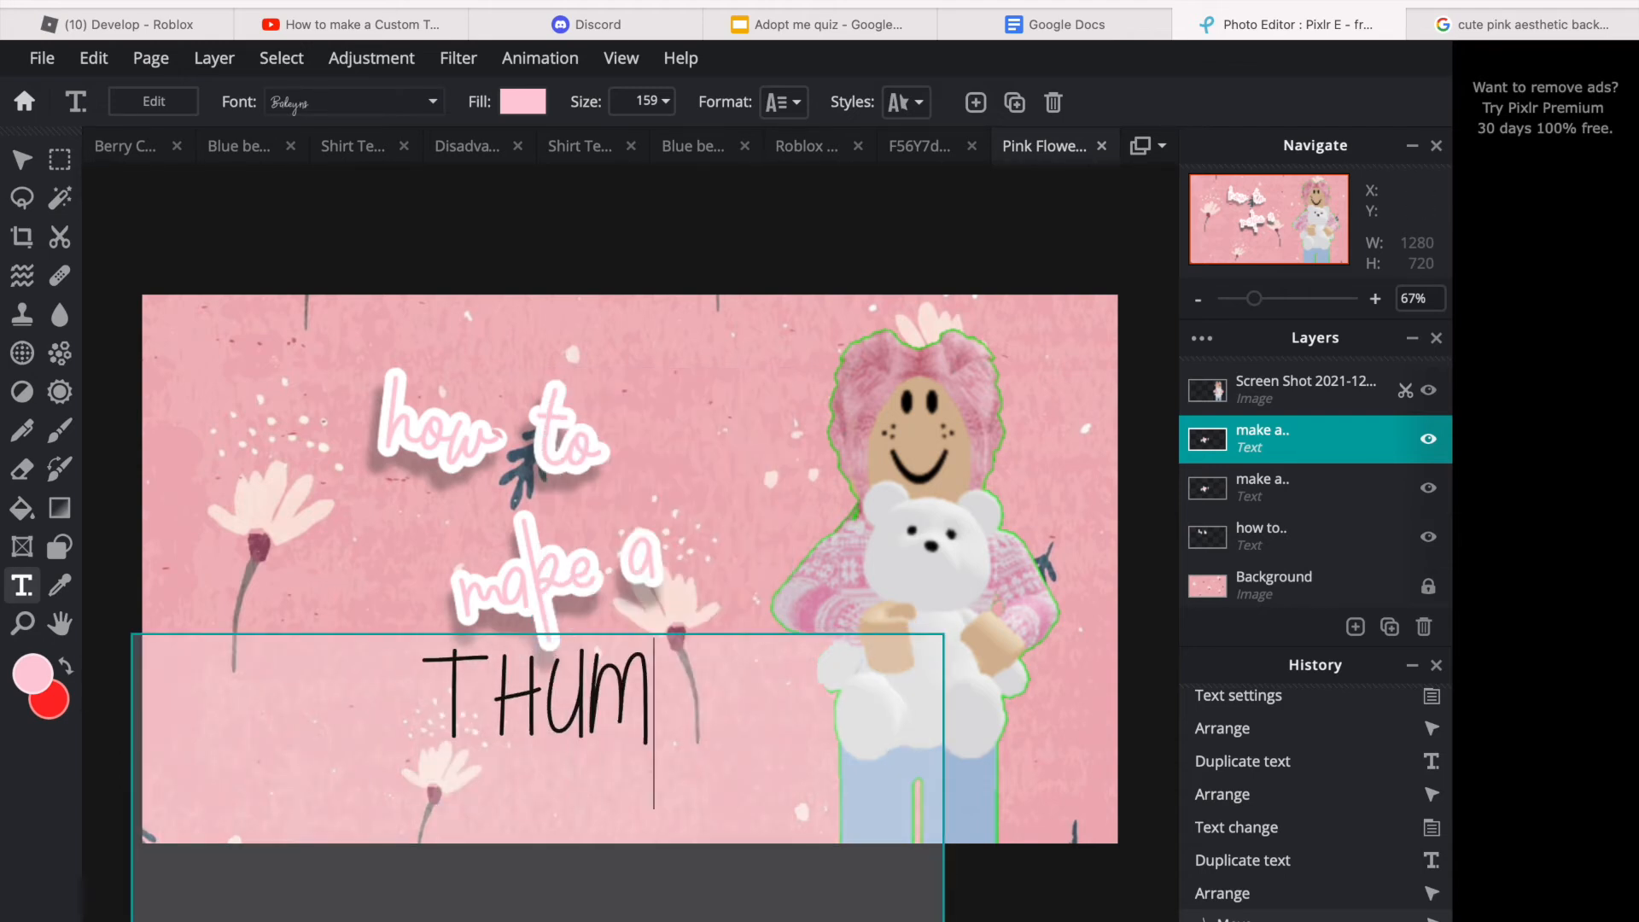
text(BNAIL)
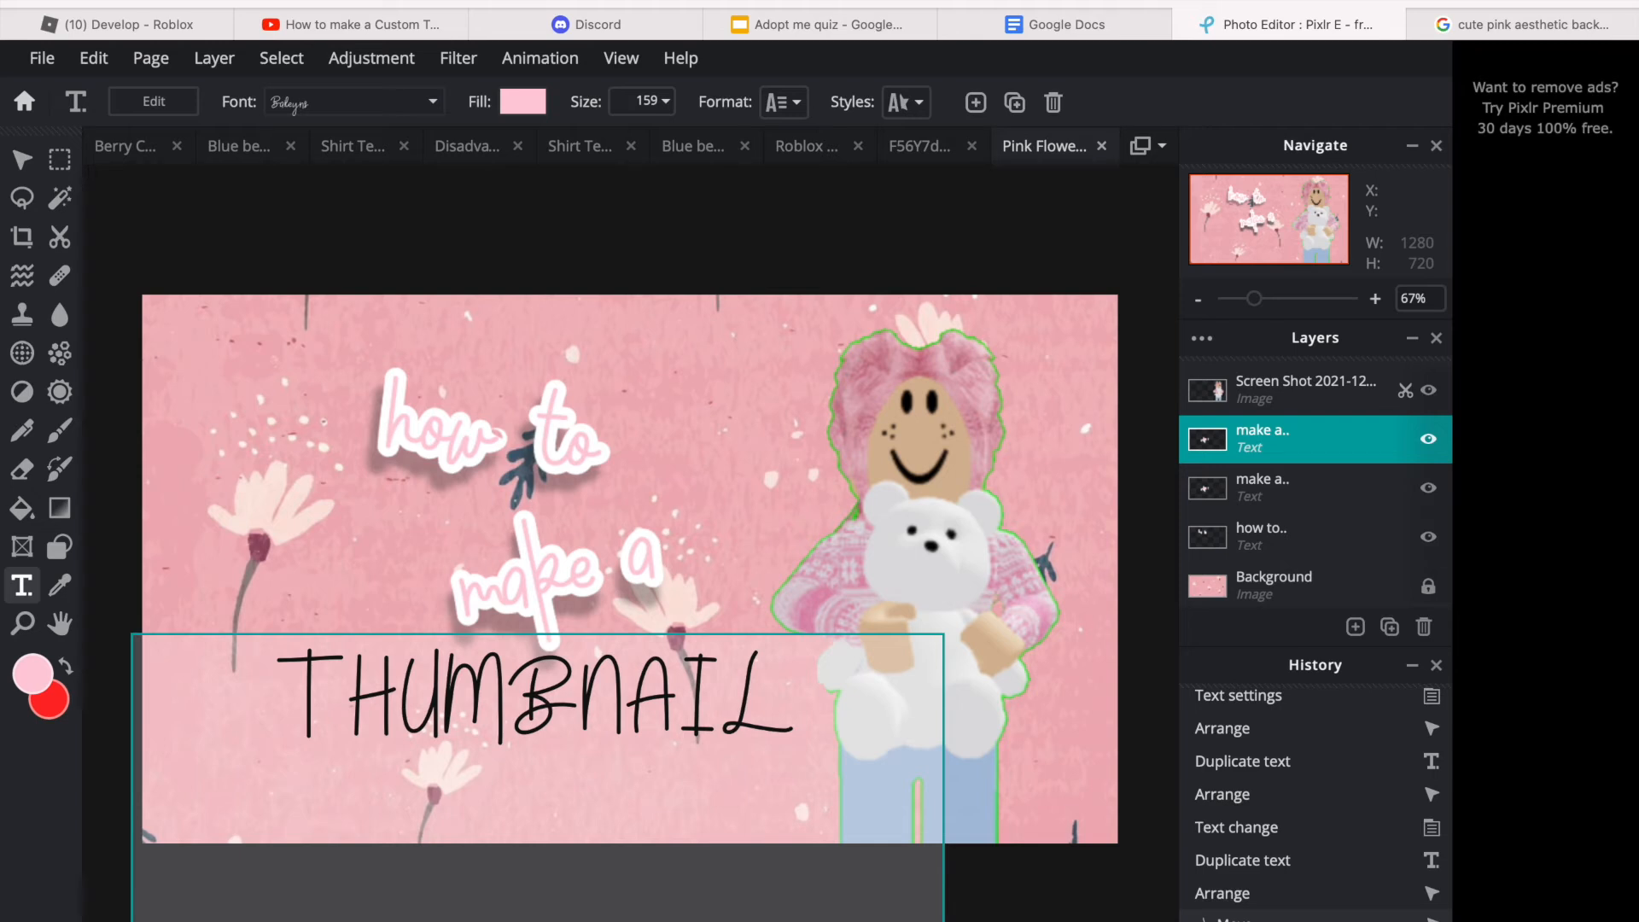
click(809, 478)
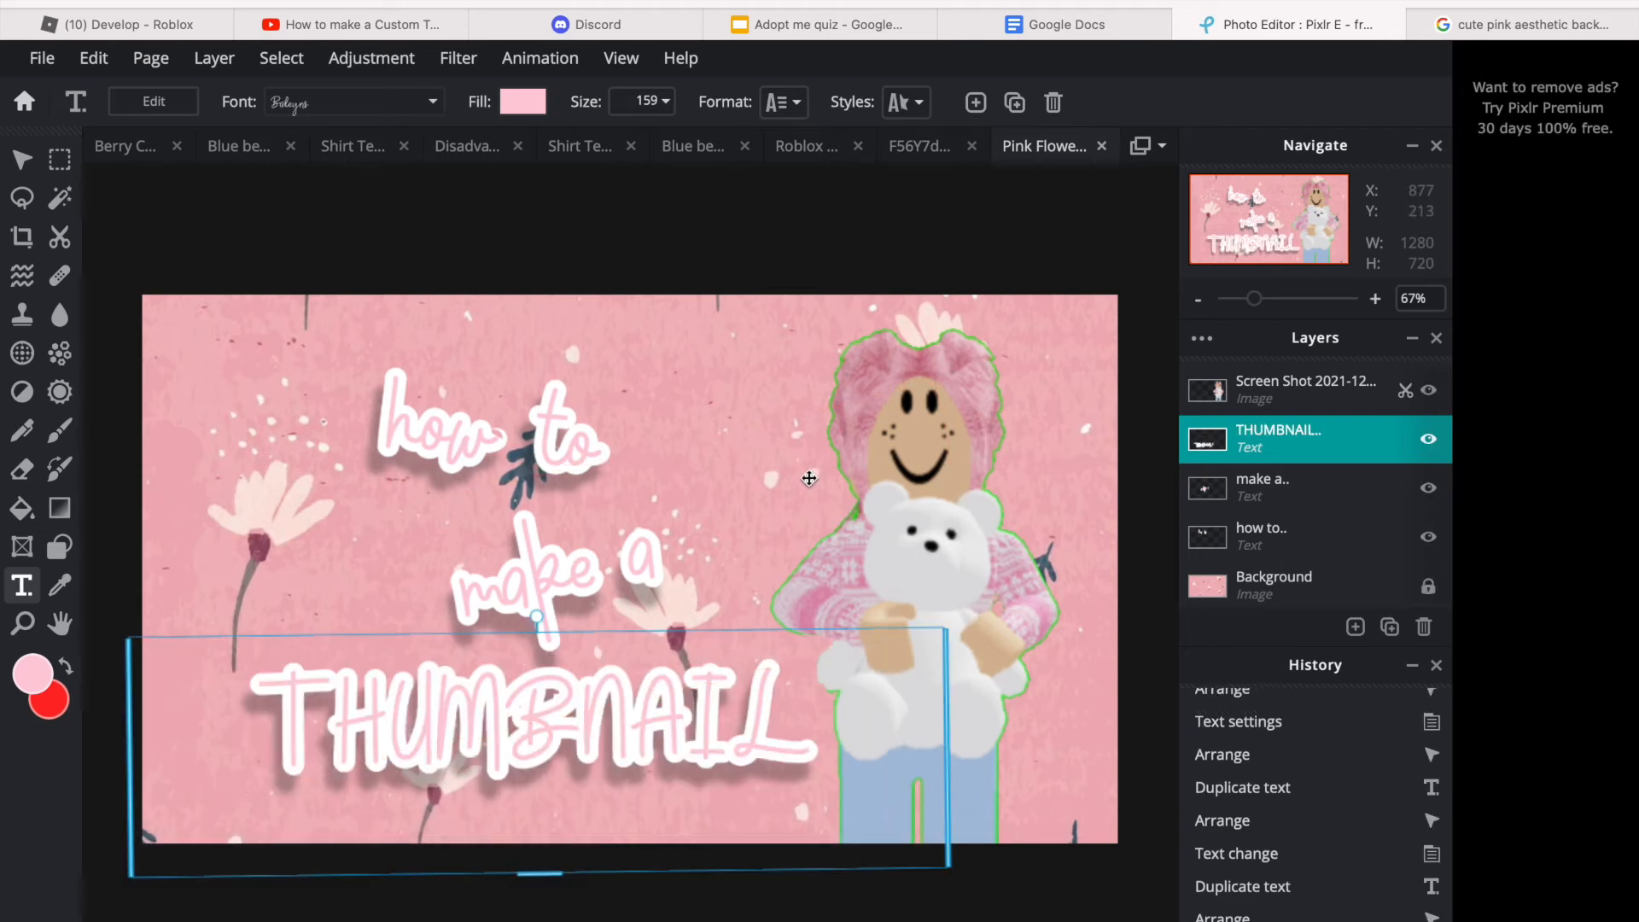
Step: Change the font of the "THUMBNAIL" text to Brave Hearted
click(291, 96)
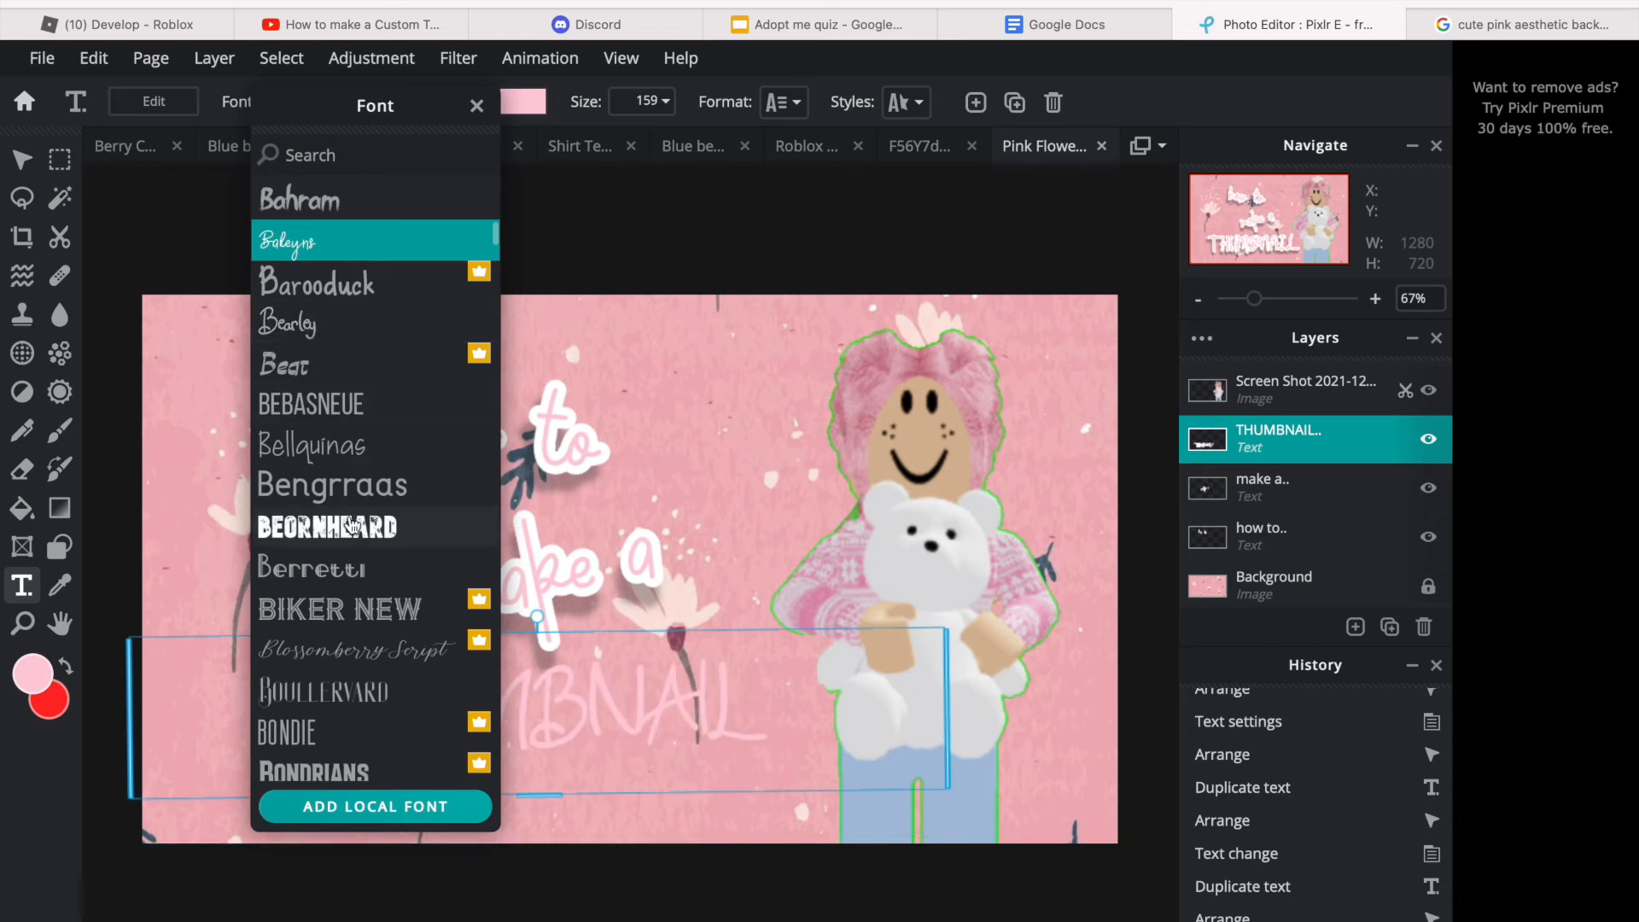
scroll(325, 683, down, 3)
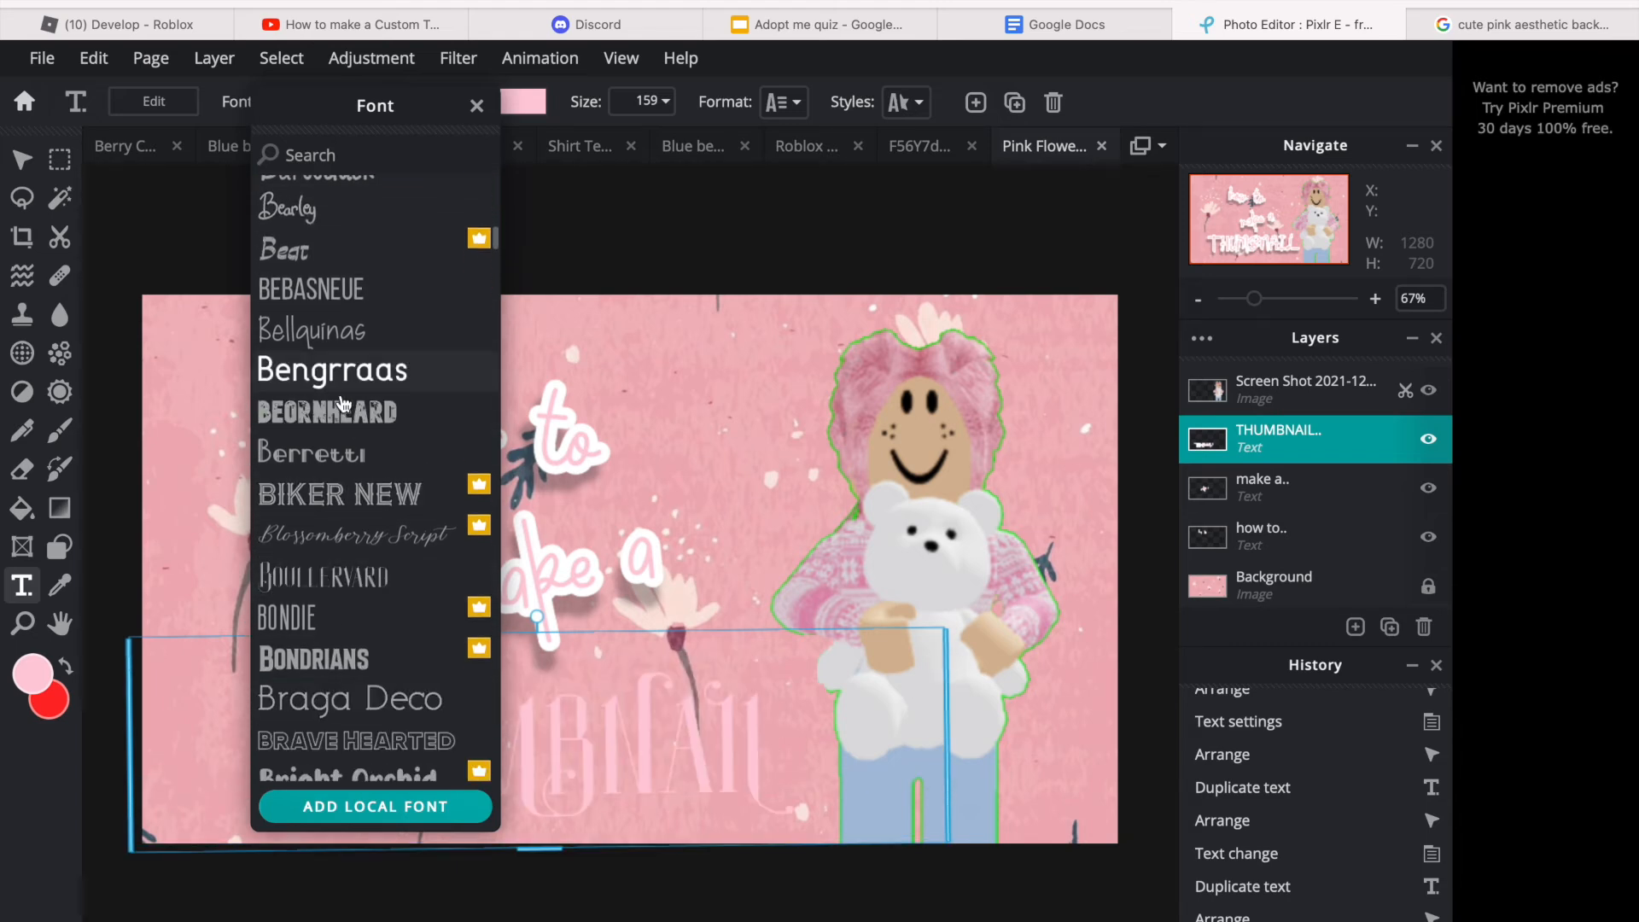
scroll(354, 555, down, 4)
click(358, 536)
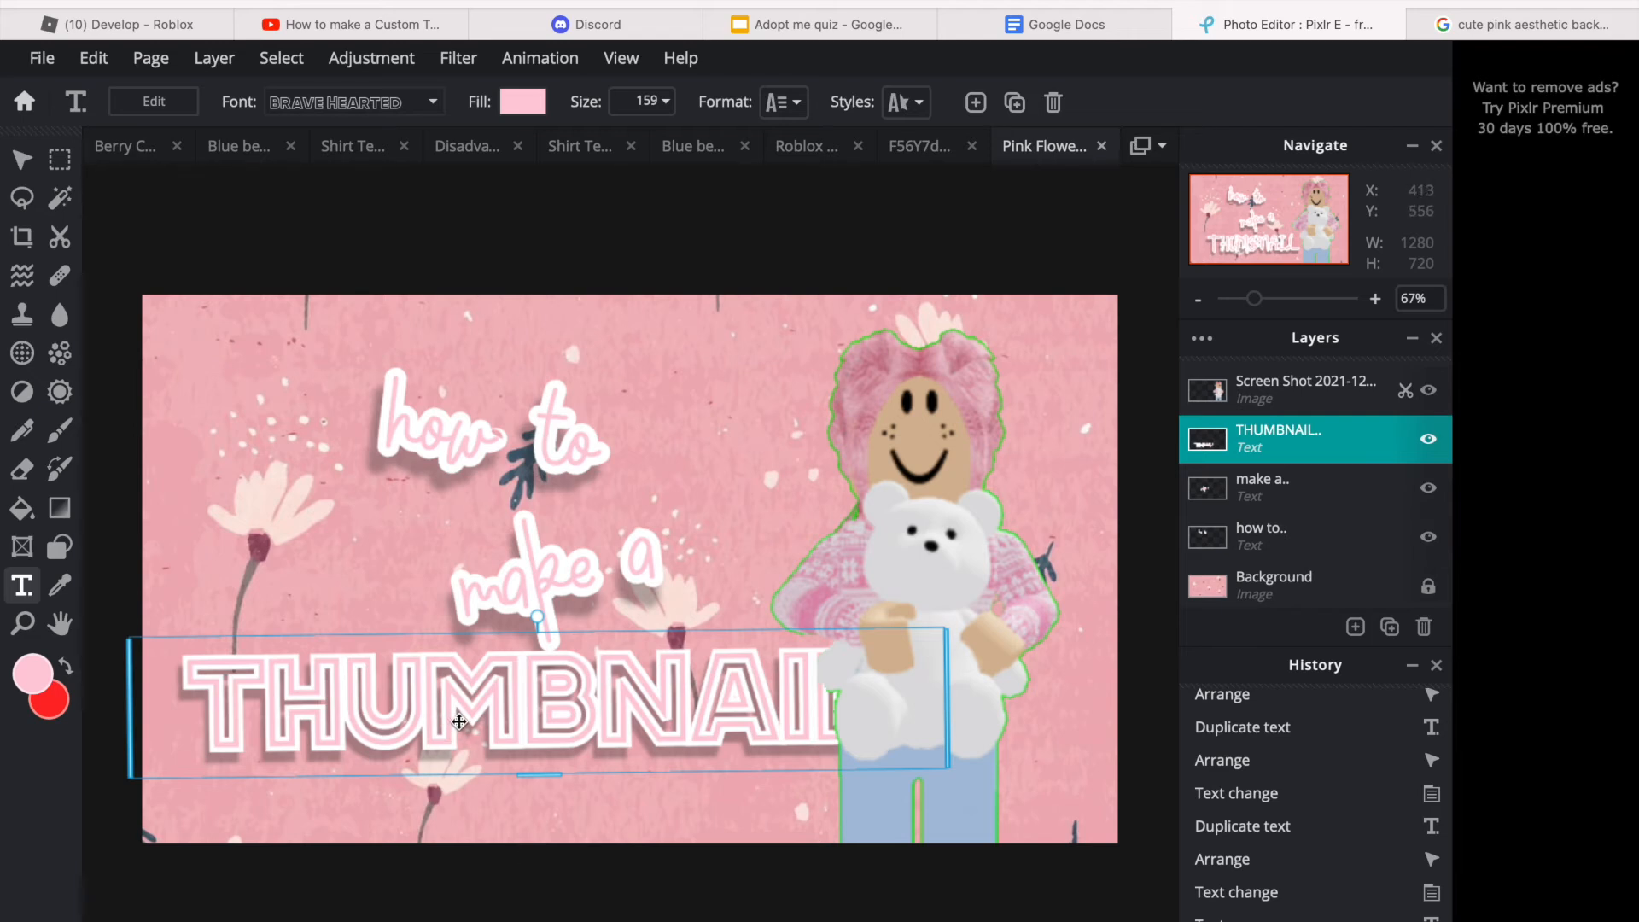
Step: Set the "THUMBNAIL" text's shadow opacity to 45, keeping its blur at 10
click(905, 102)
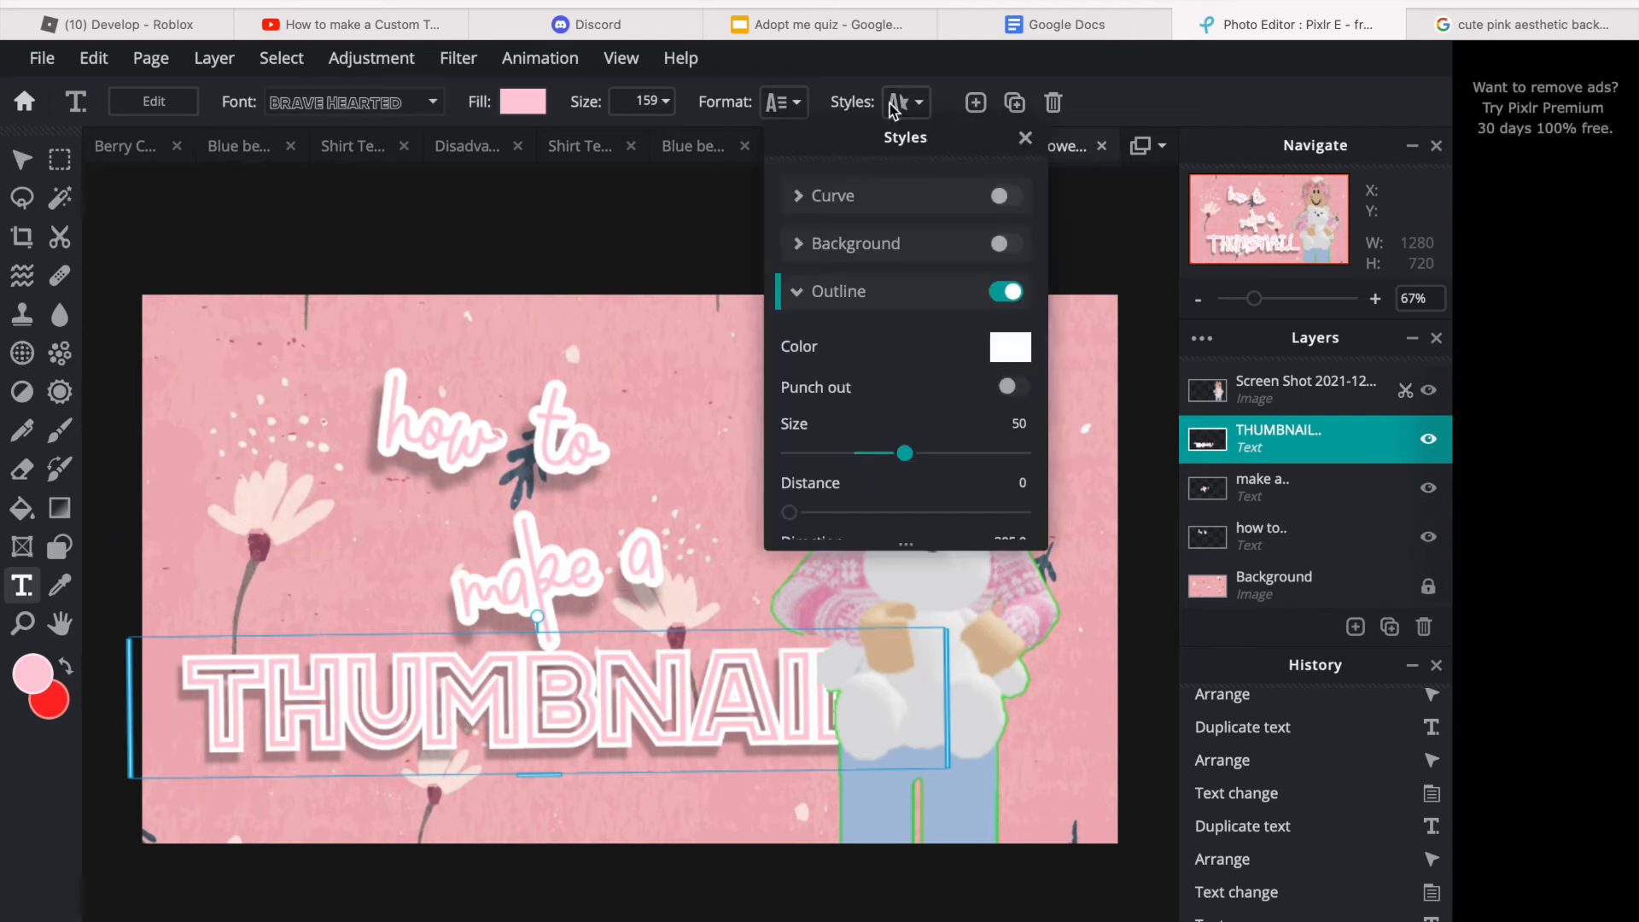
scroll(888, 450, down, 5)
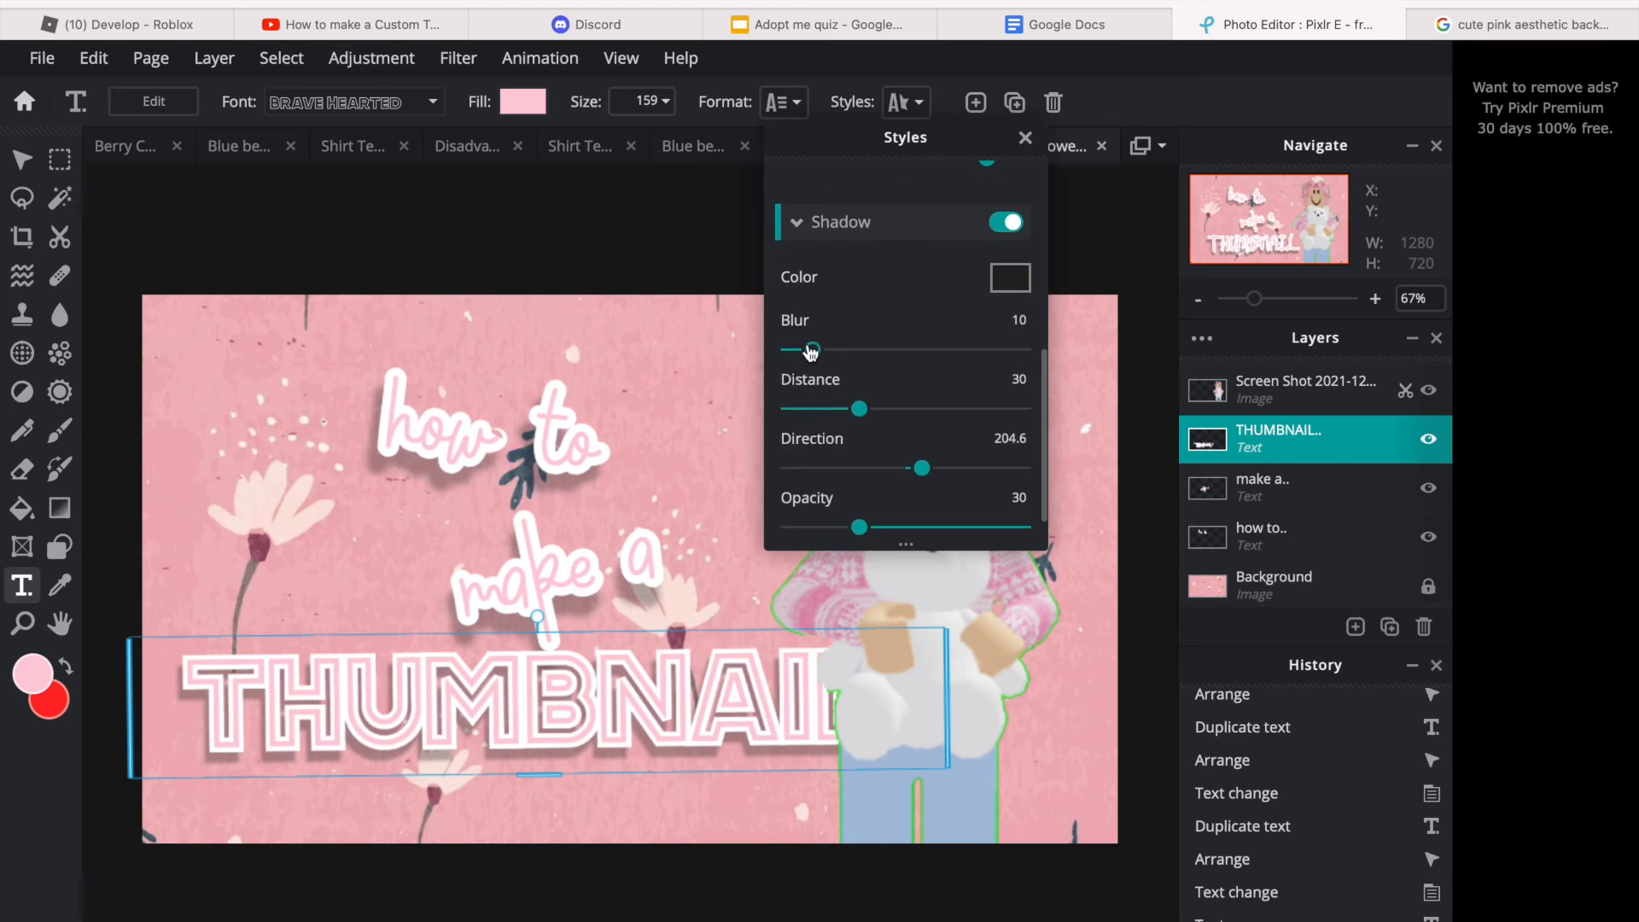
mouse_move(811, 352)
mouse_down()
mouse_move(787, 352)
mouse_move(818, 362)
mouse_up()
drag(817, 363, 818, 363)
scroll(863, 472, down, 1)
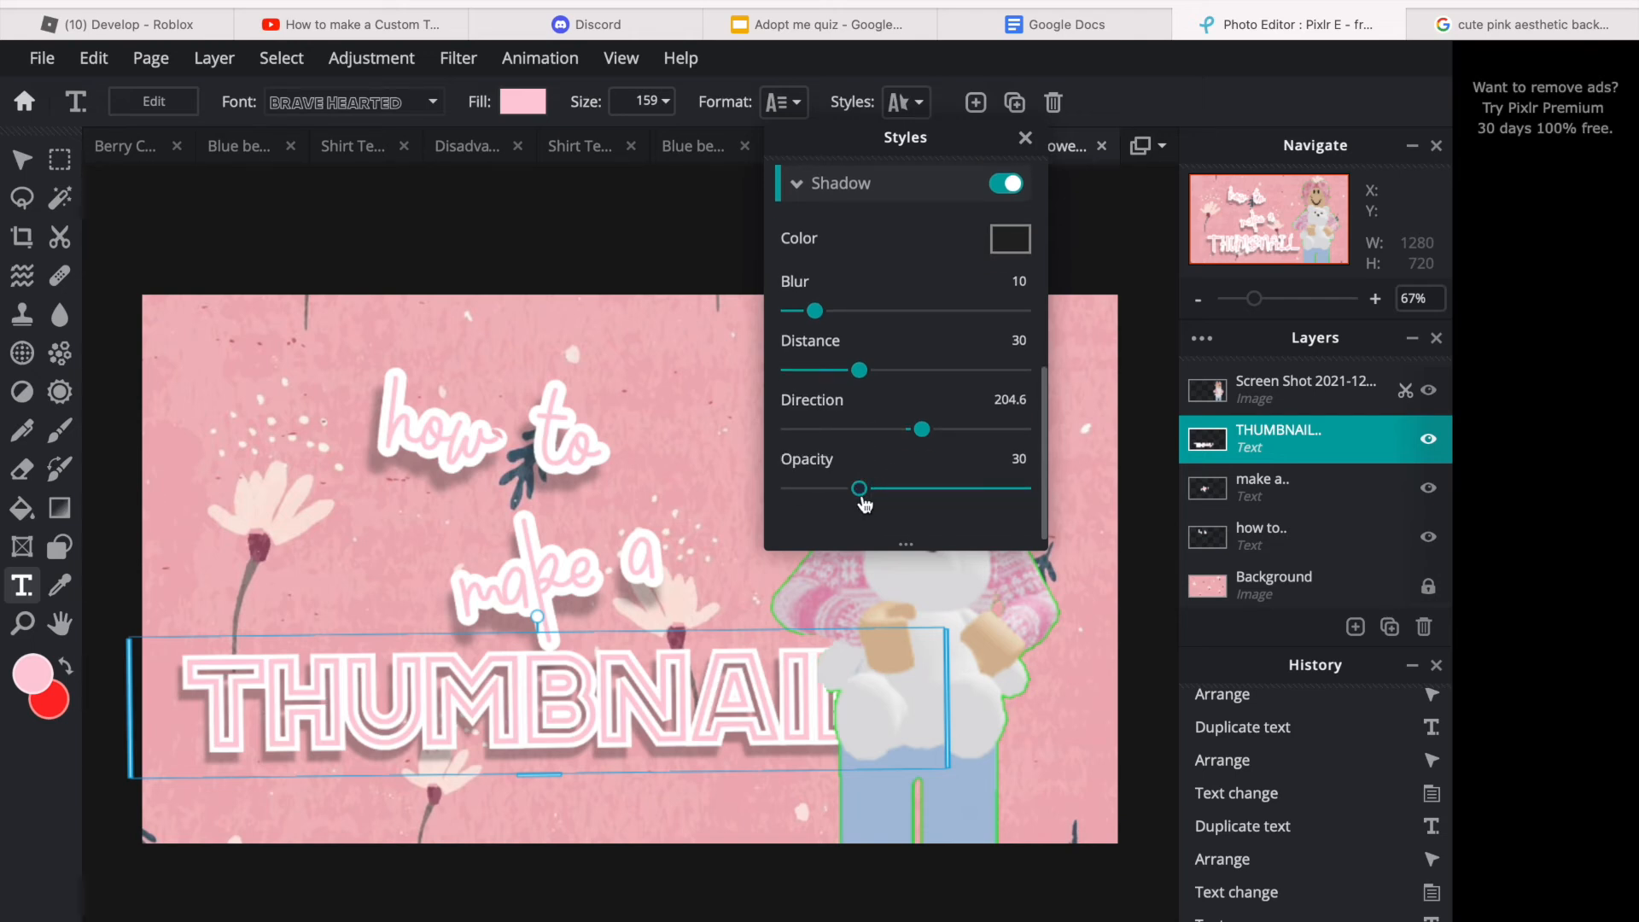
mouse_move(862, 499)
mouse_down()
mouse_move(922, 512)
mouse_move(872, 515)
mouse_up()
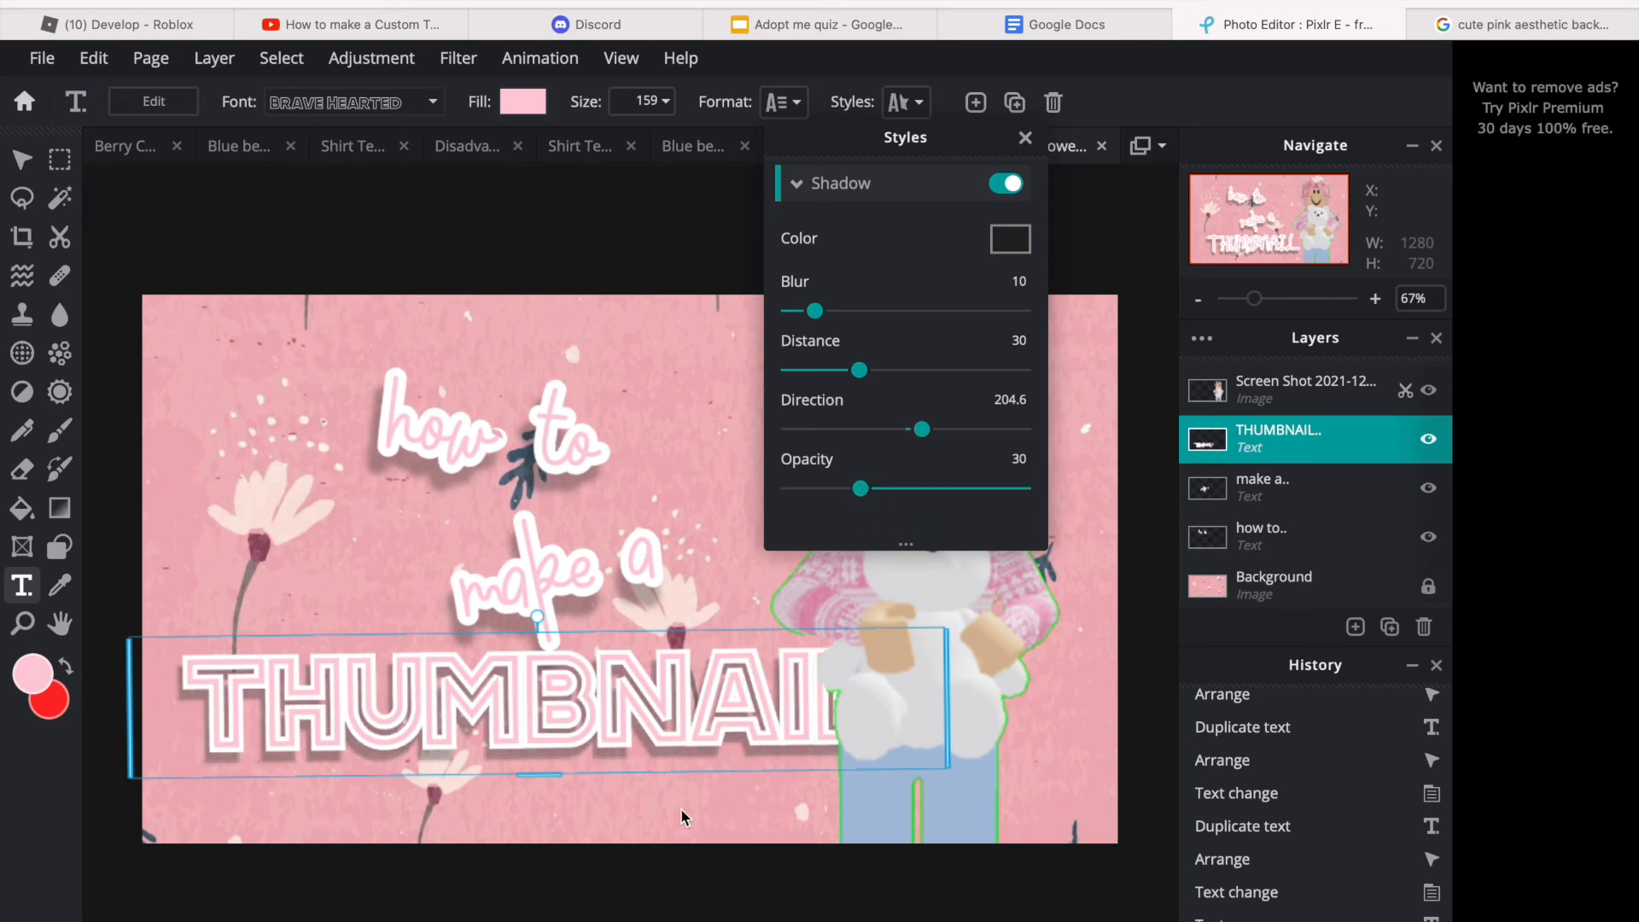
drag(861, 488, 899, 507)
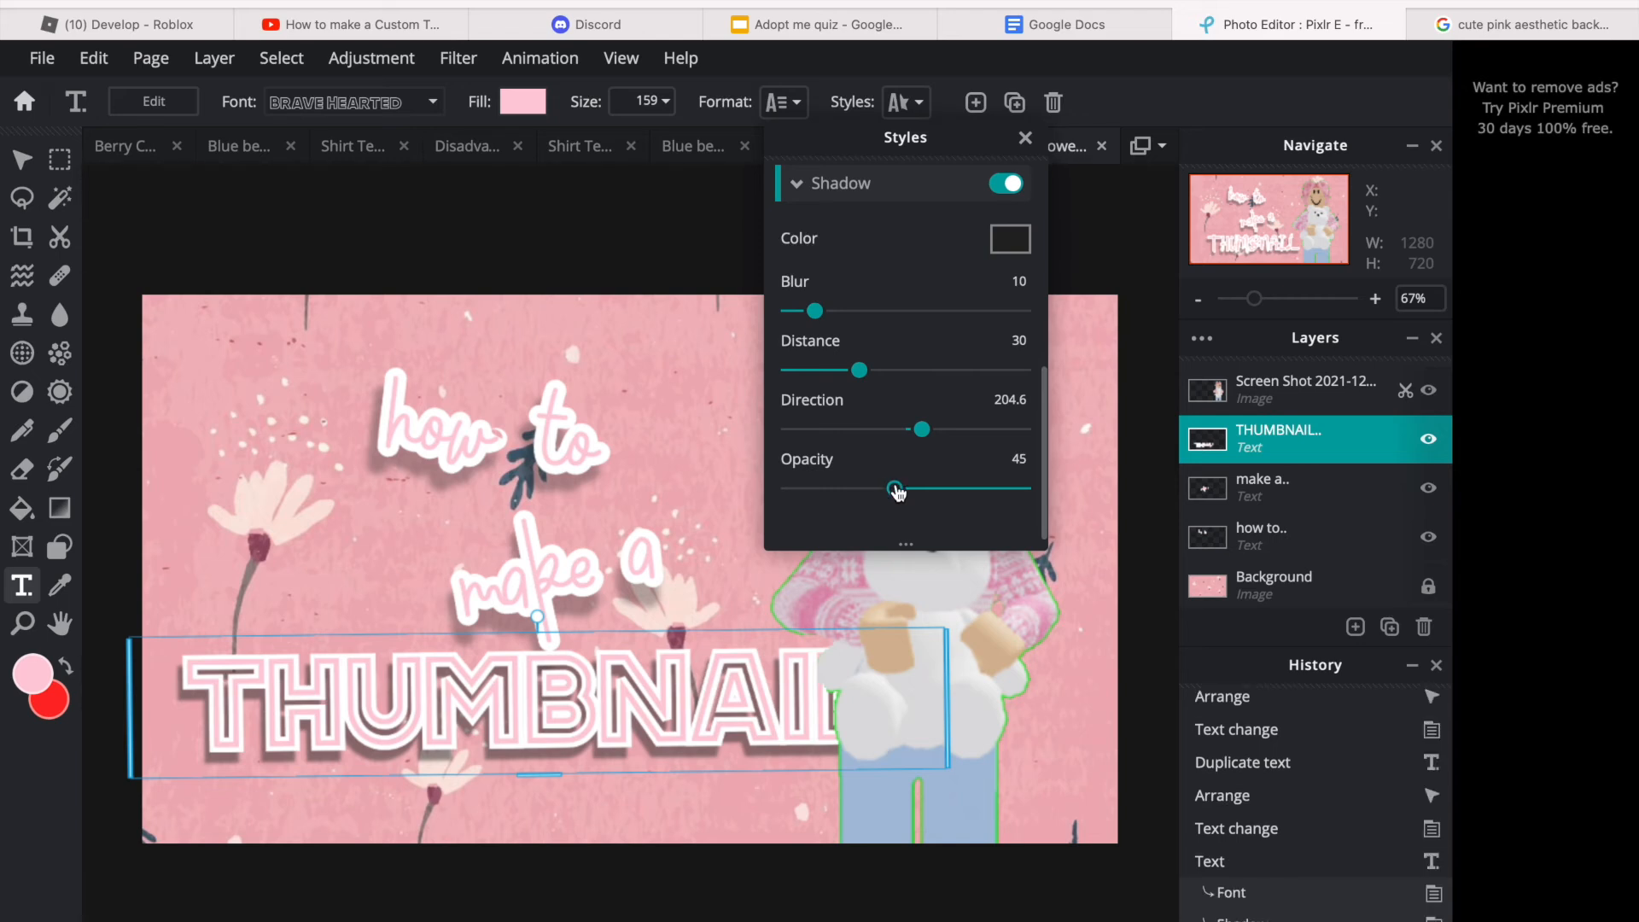
Step: Set the shadow opacity of the "how to" text to 45
click(545, 448)
click(551, 442)
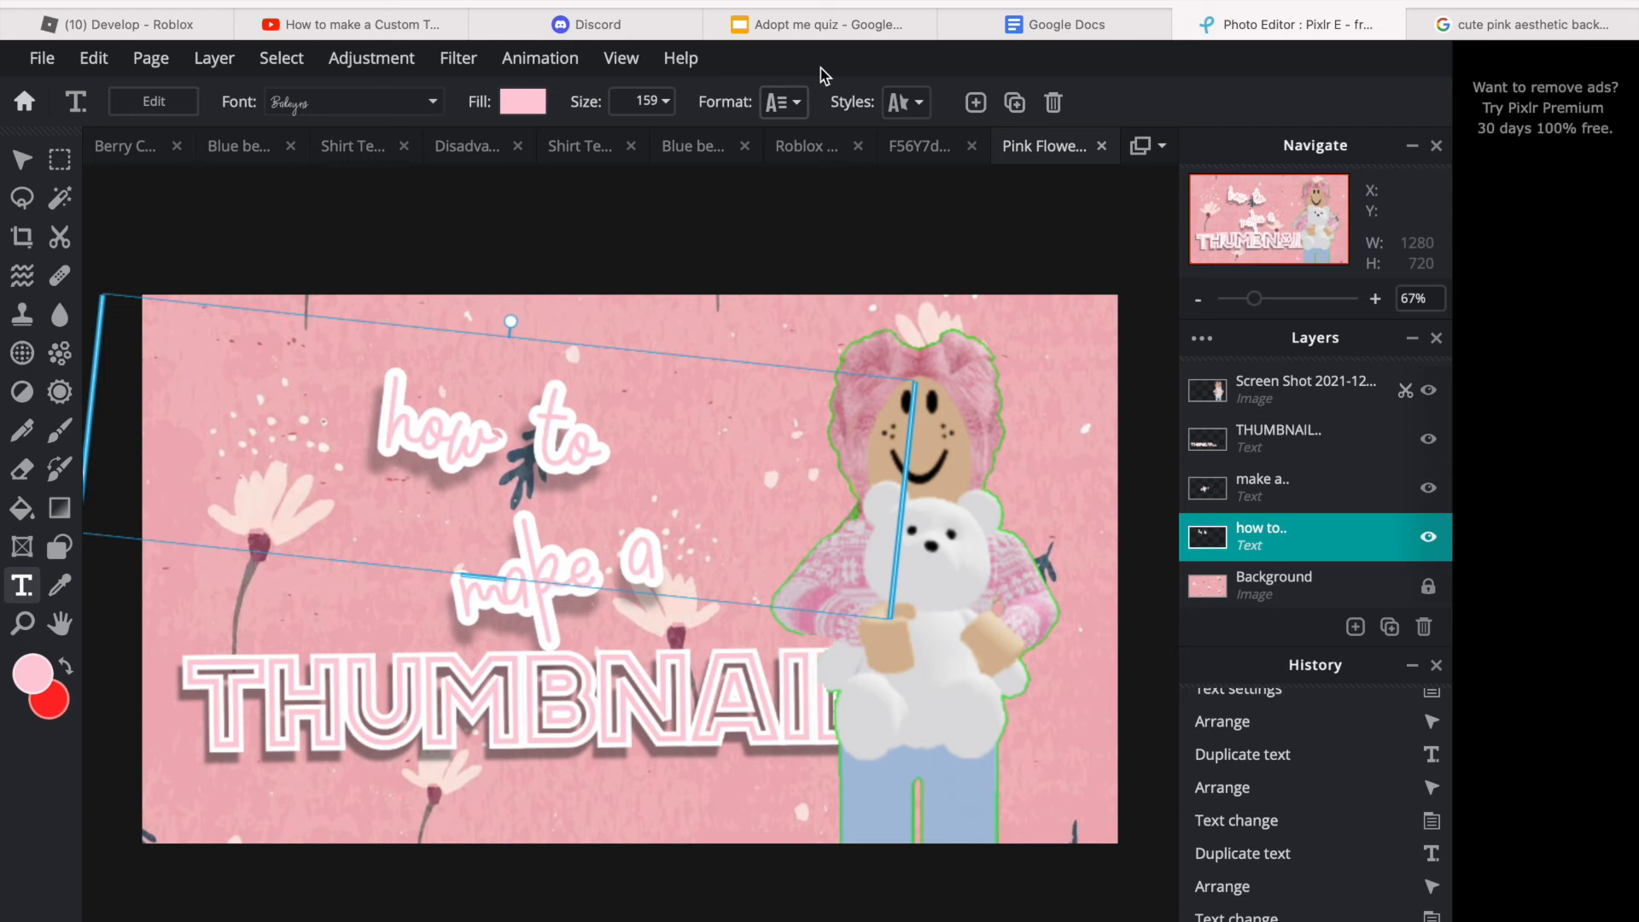
click(901, 102)
scroll(996, 487, down, 10)
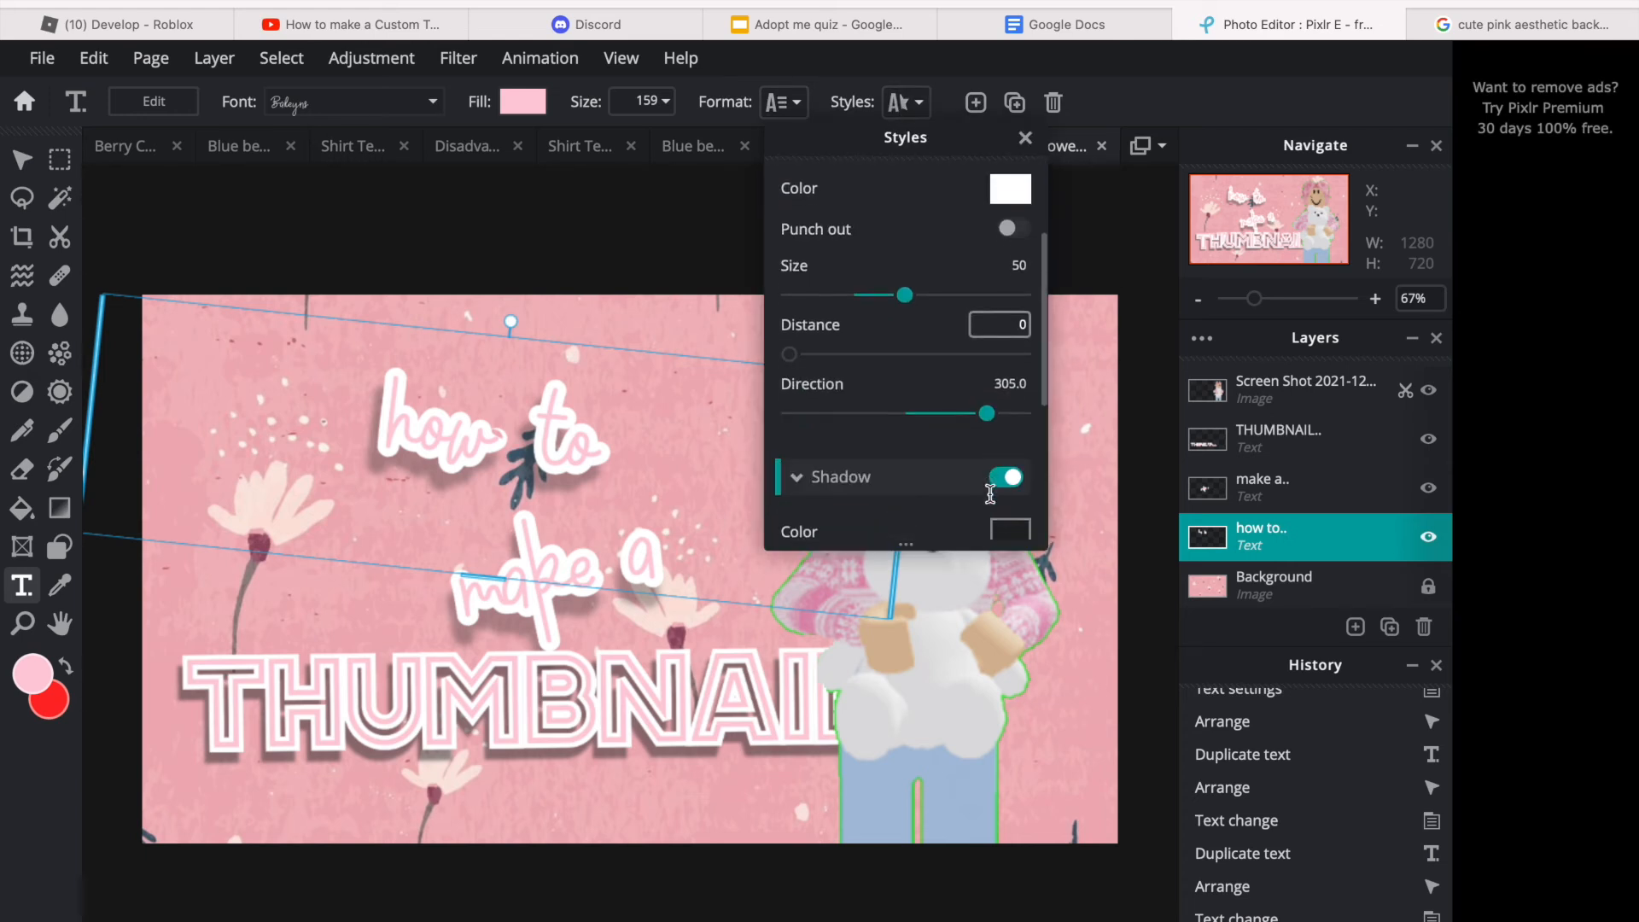
click(1015, 460)
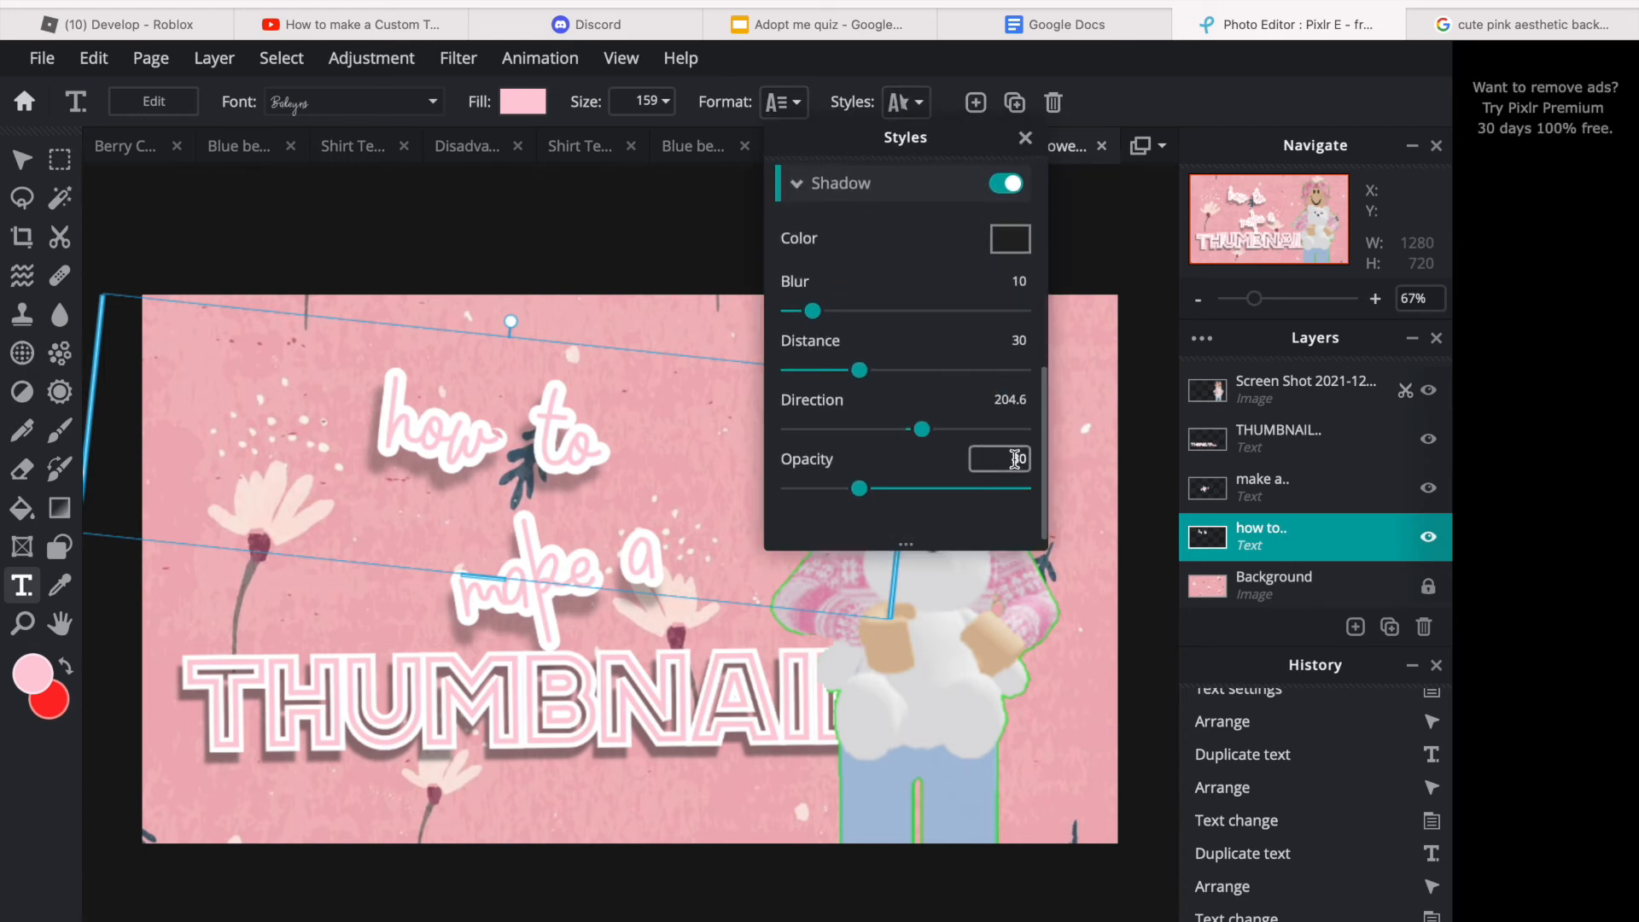
text(45)
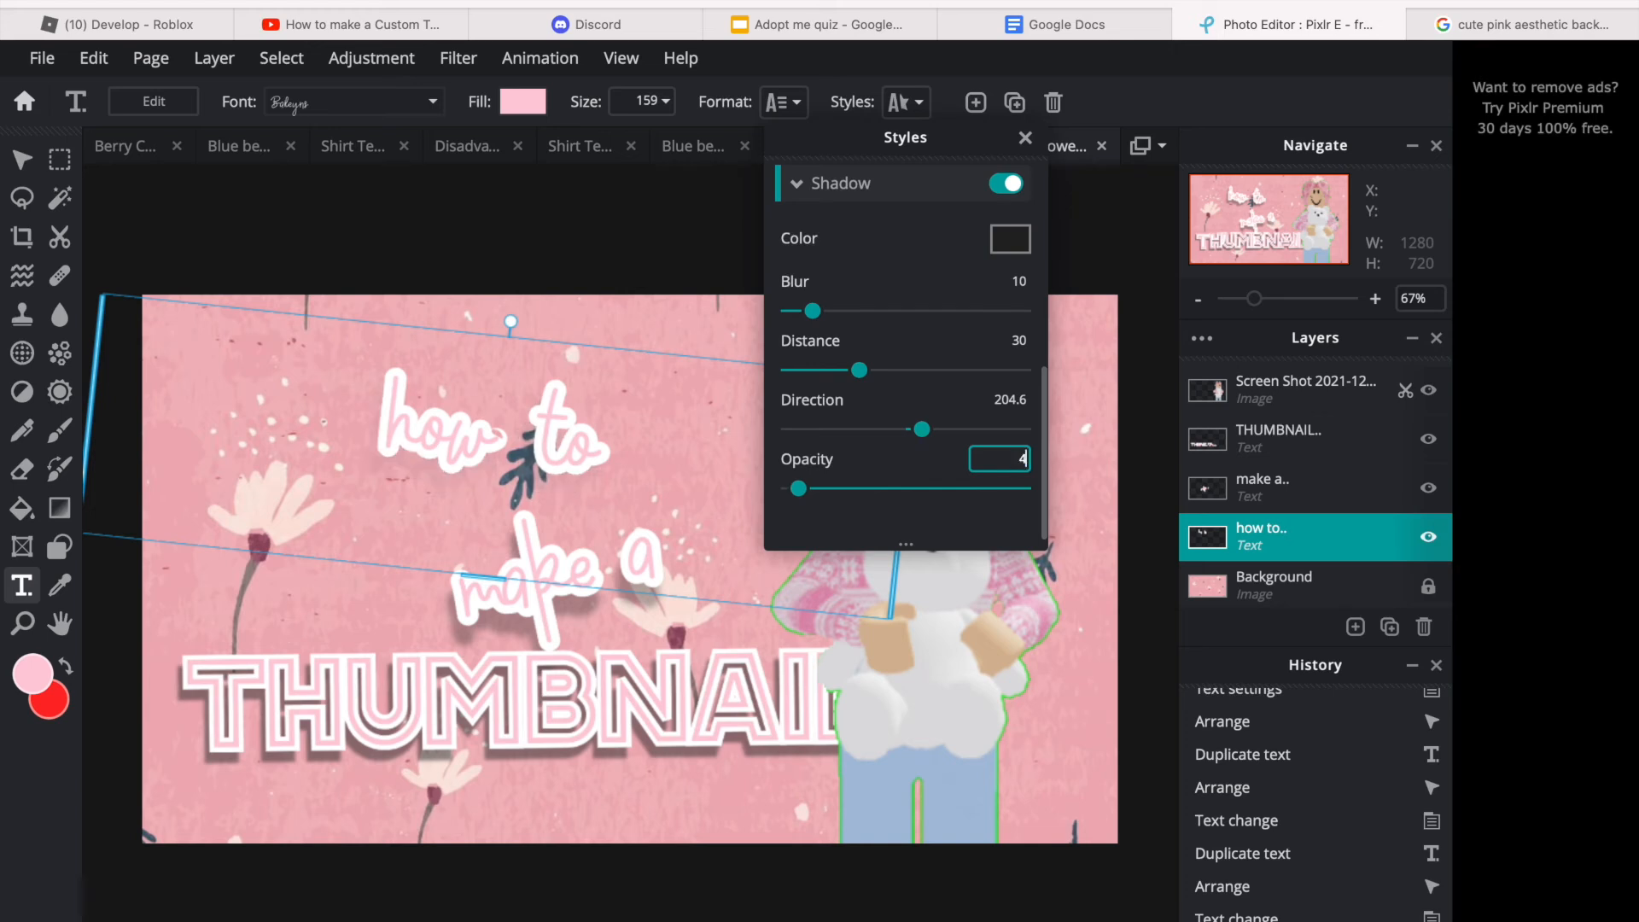
key(Return)
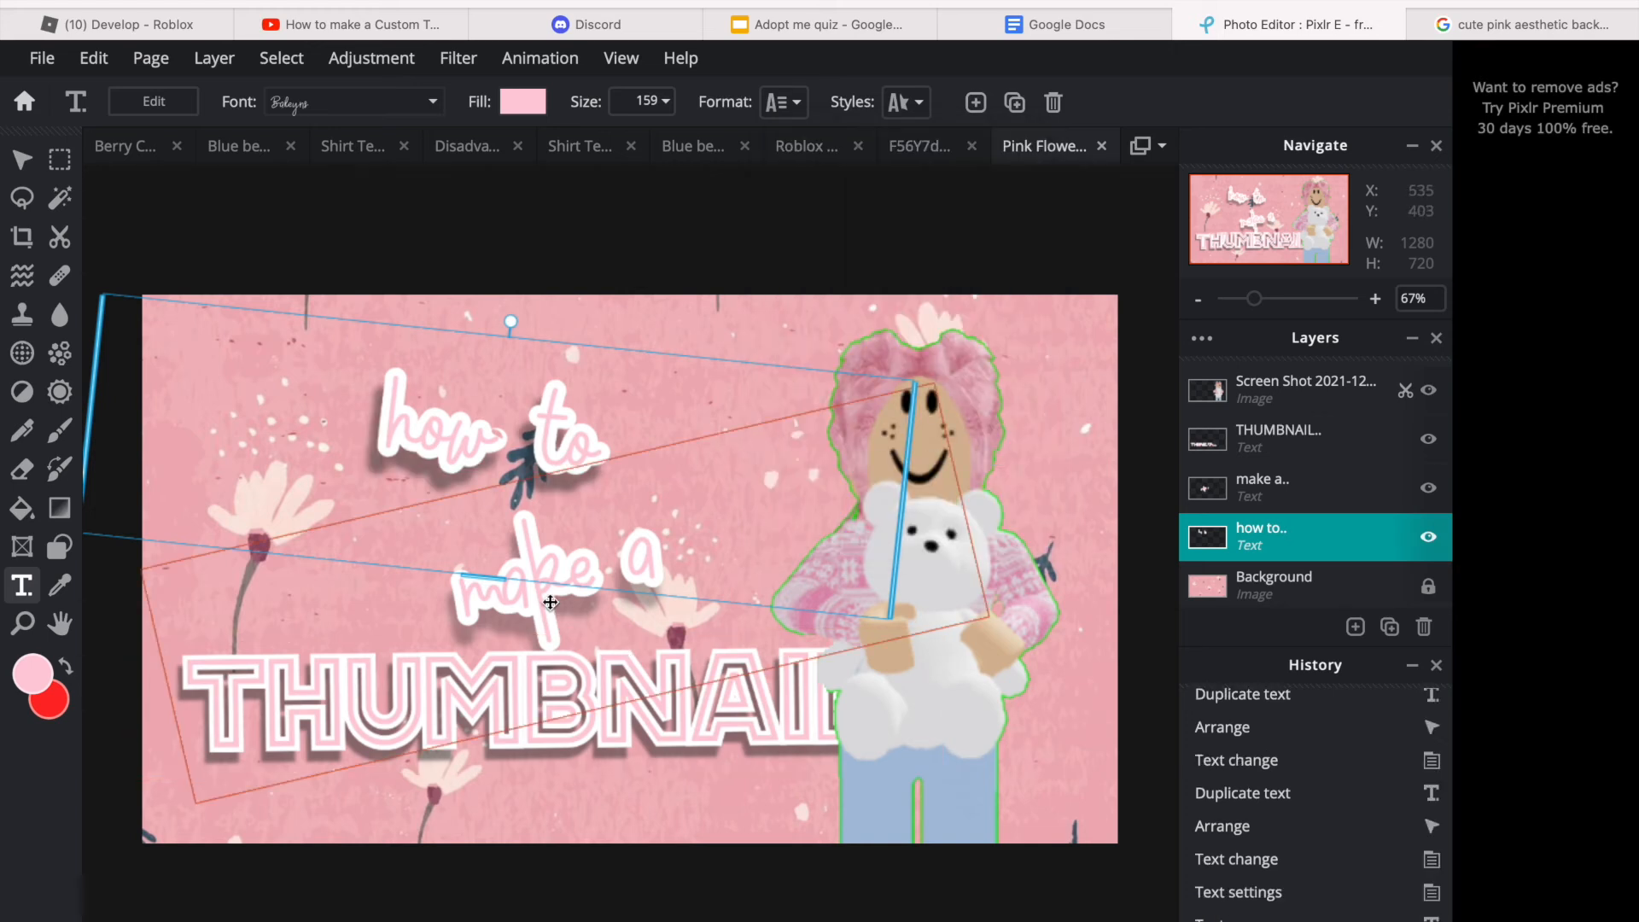
Step: Set the shadow opacity of the "make a" text to 45 and deselect the text
click(669, 567)
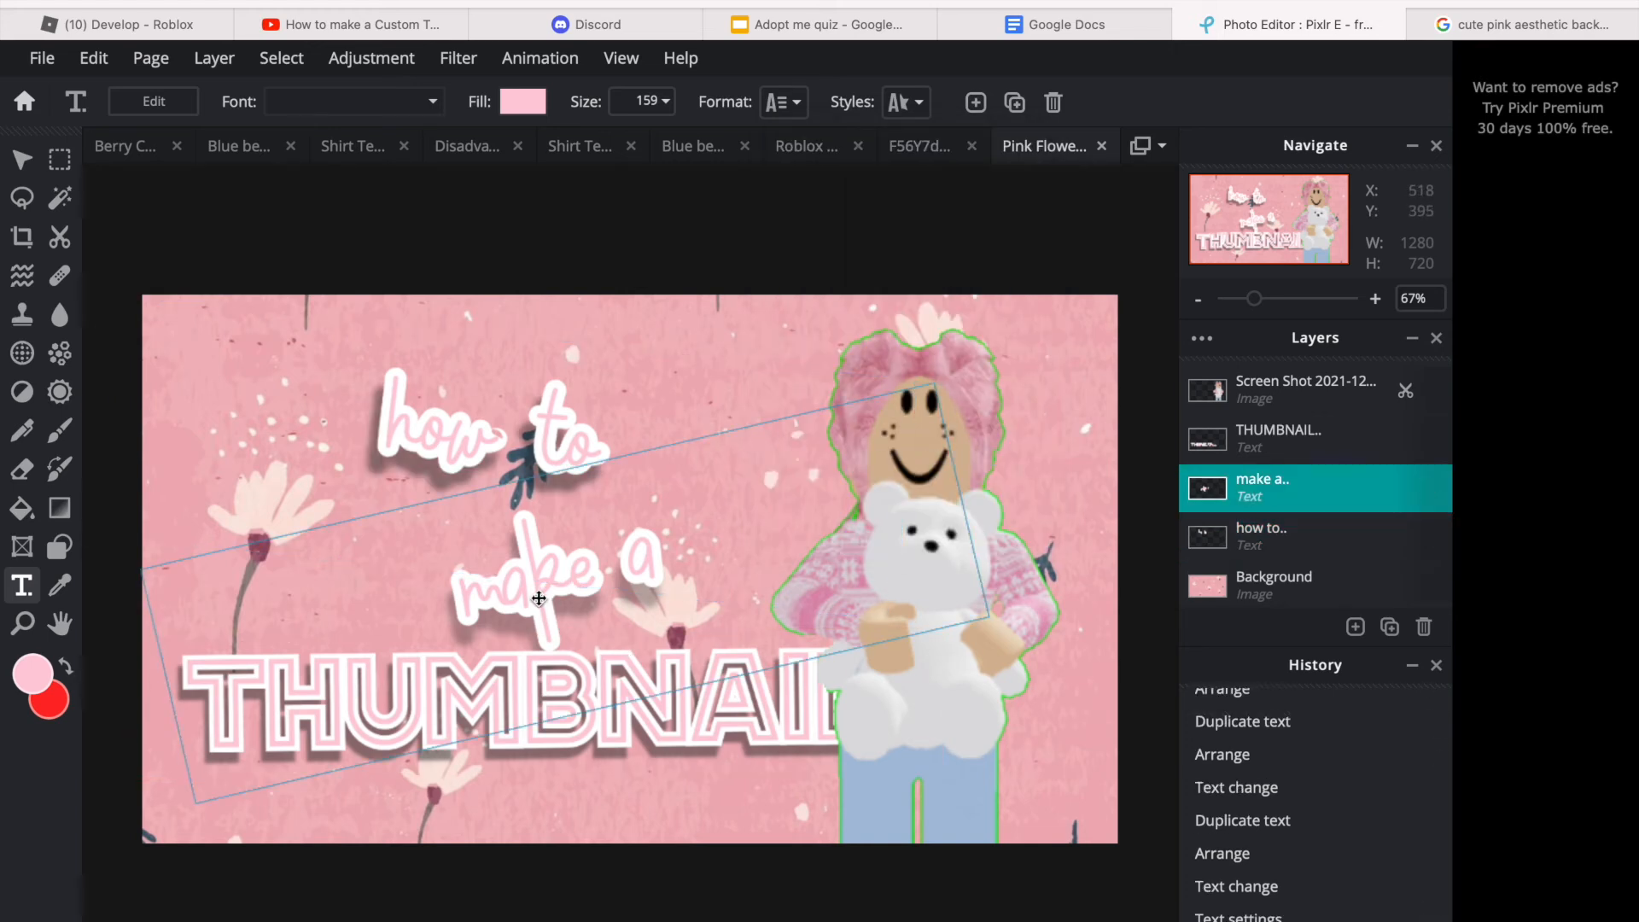
click(905, 103)
scroll(944, 435, down, 5)
scroll(944, 437, down, 3)
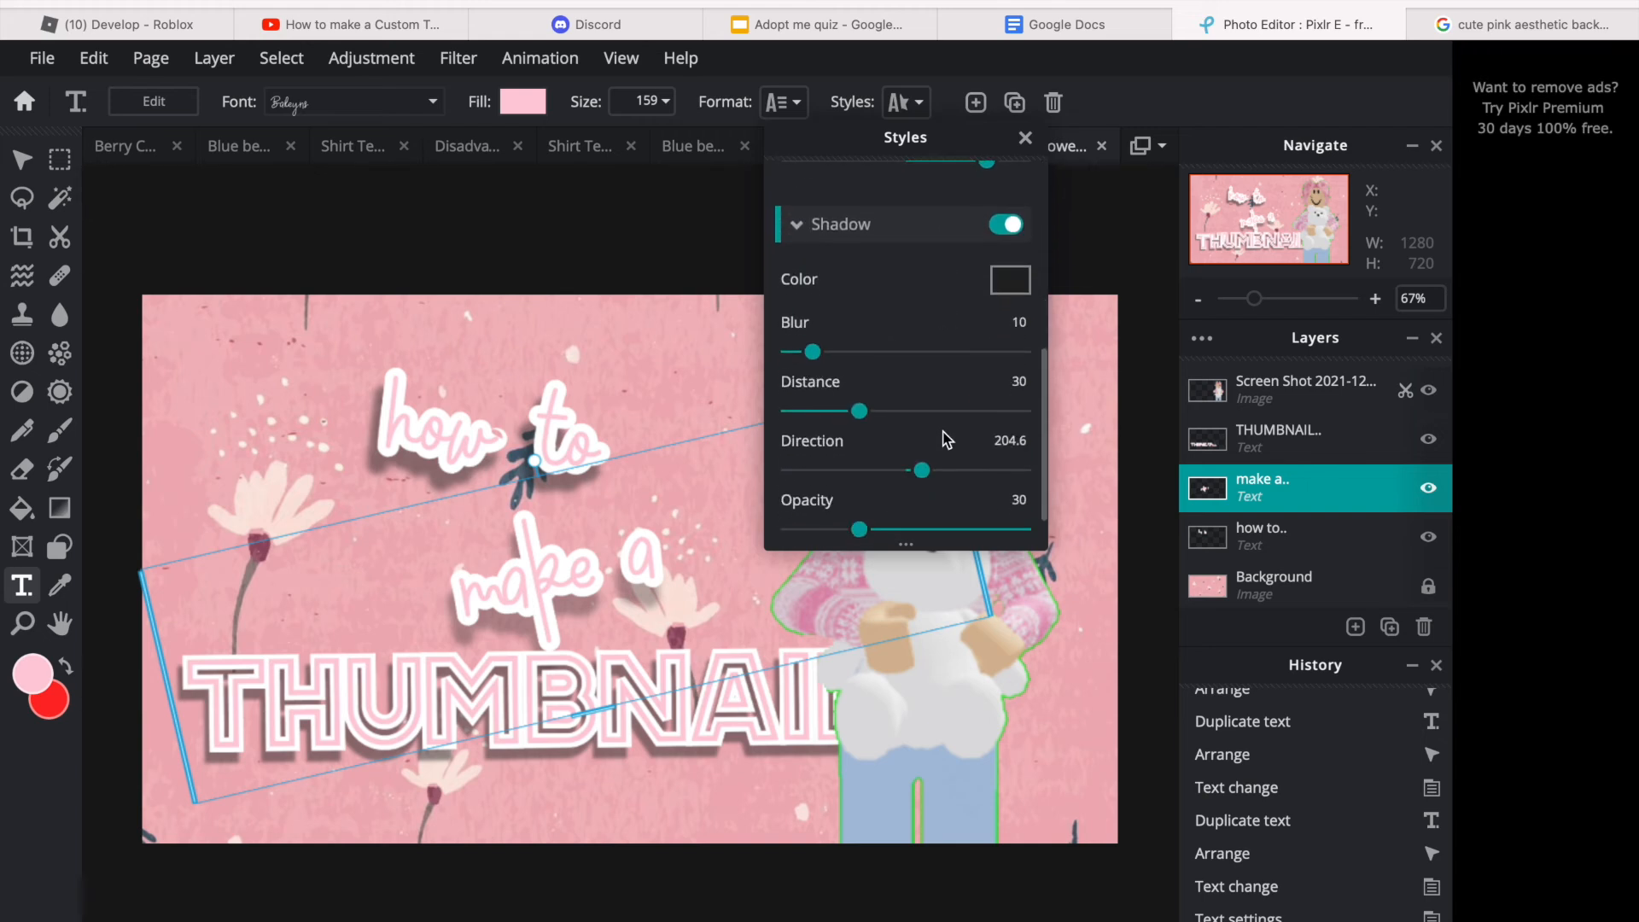
click(995, 459)
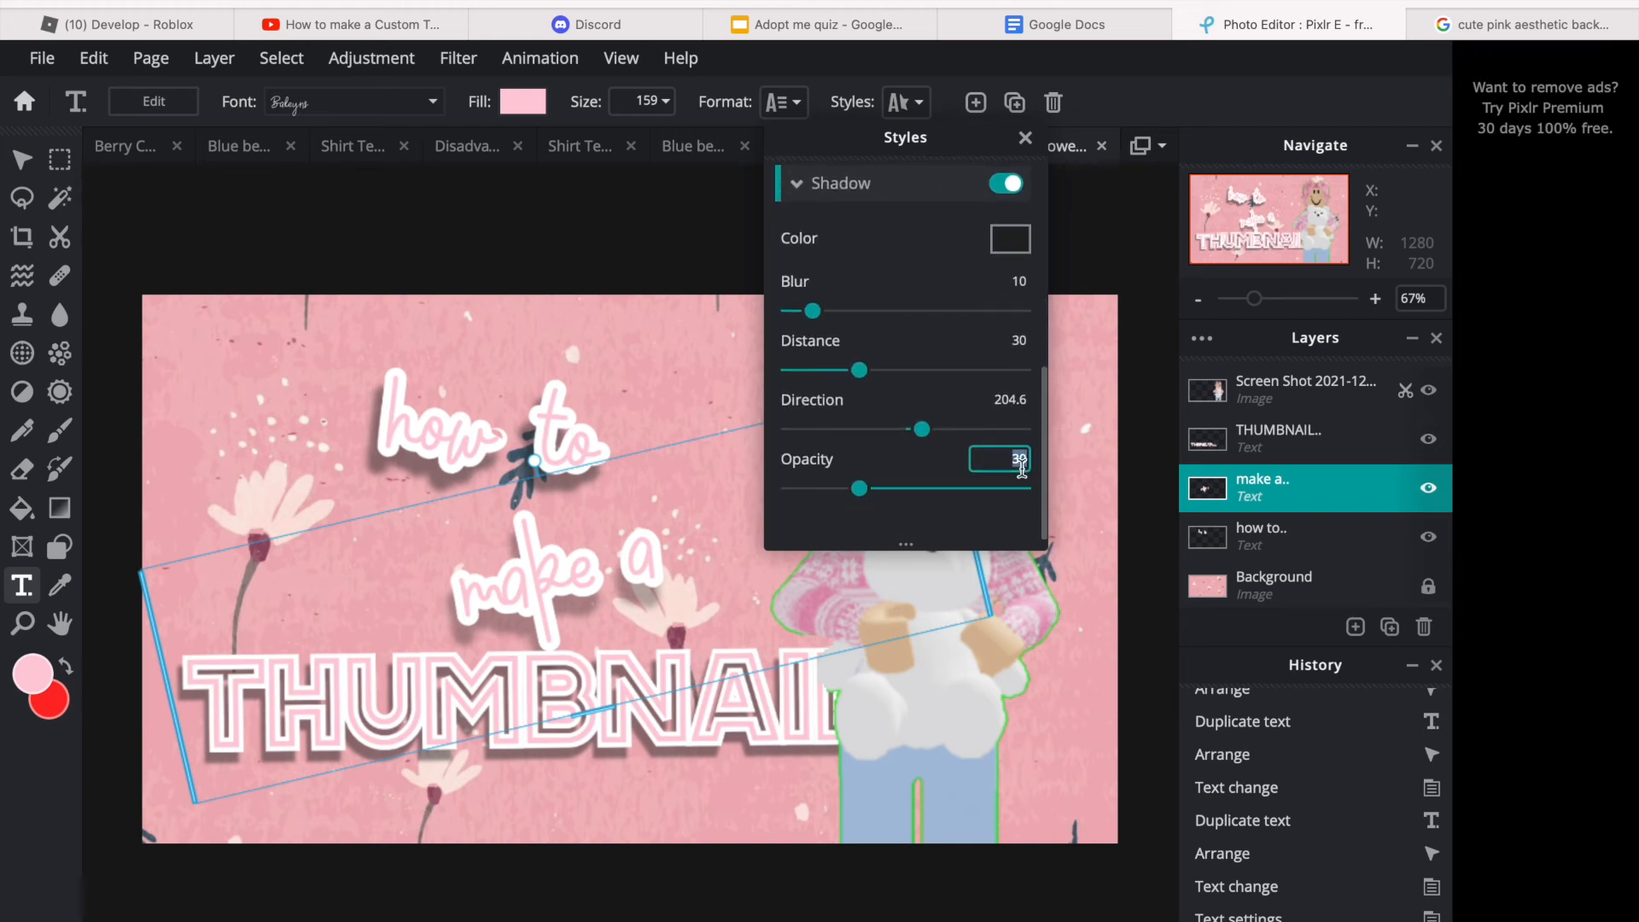
text(45)
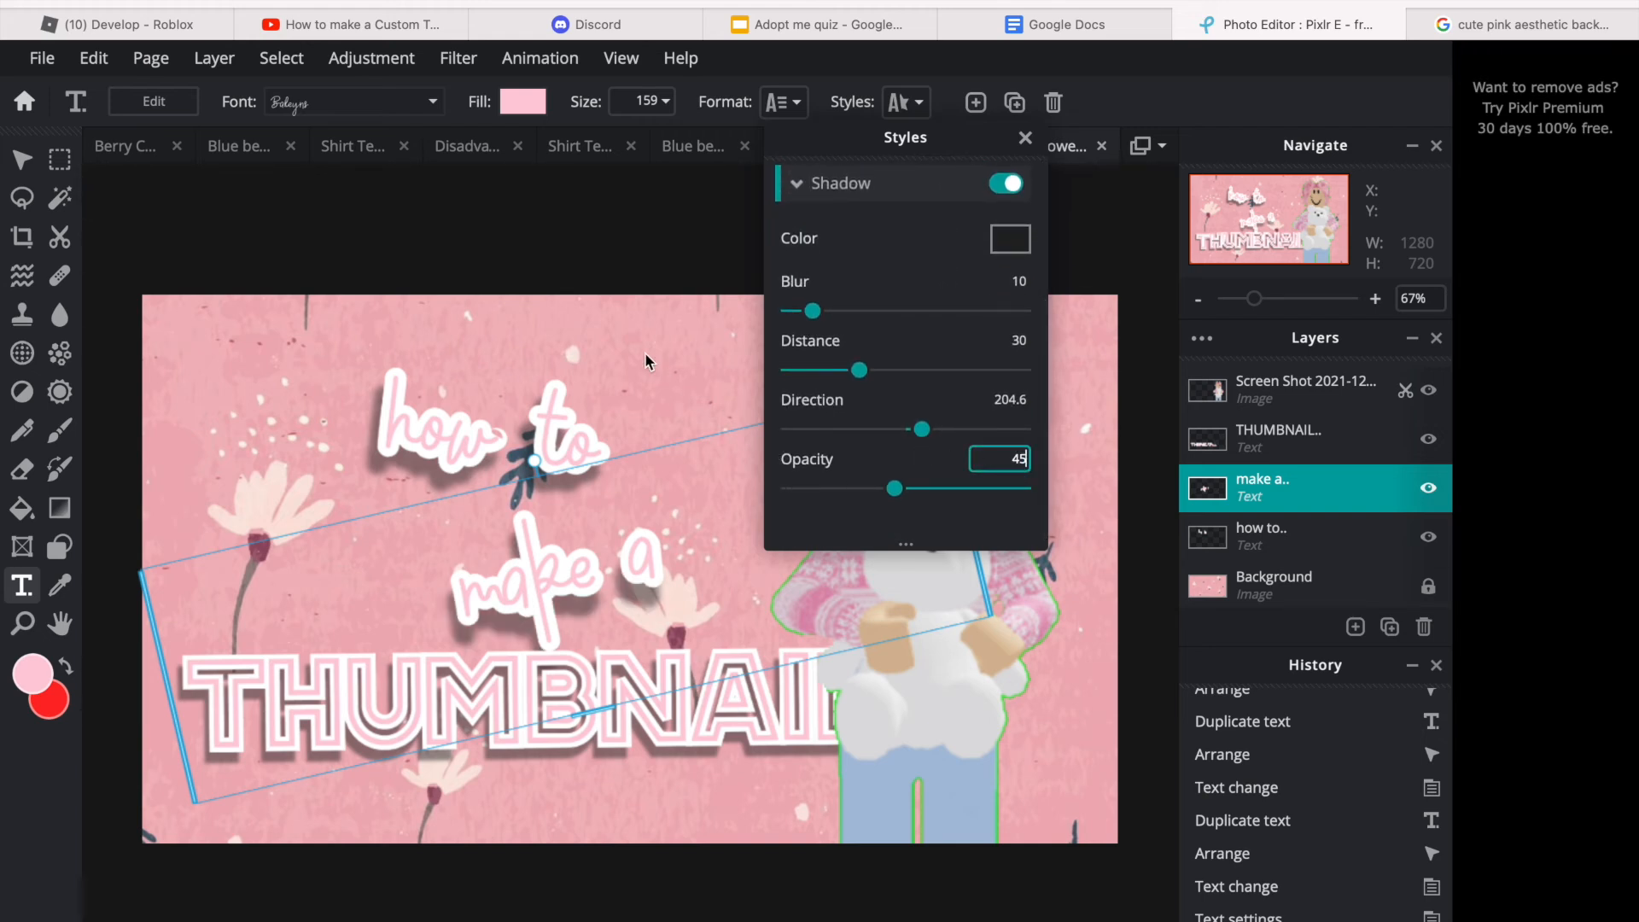
click(628, 318)
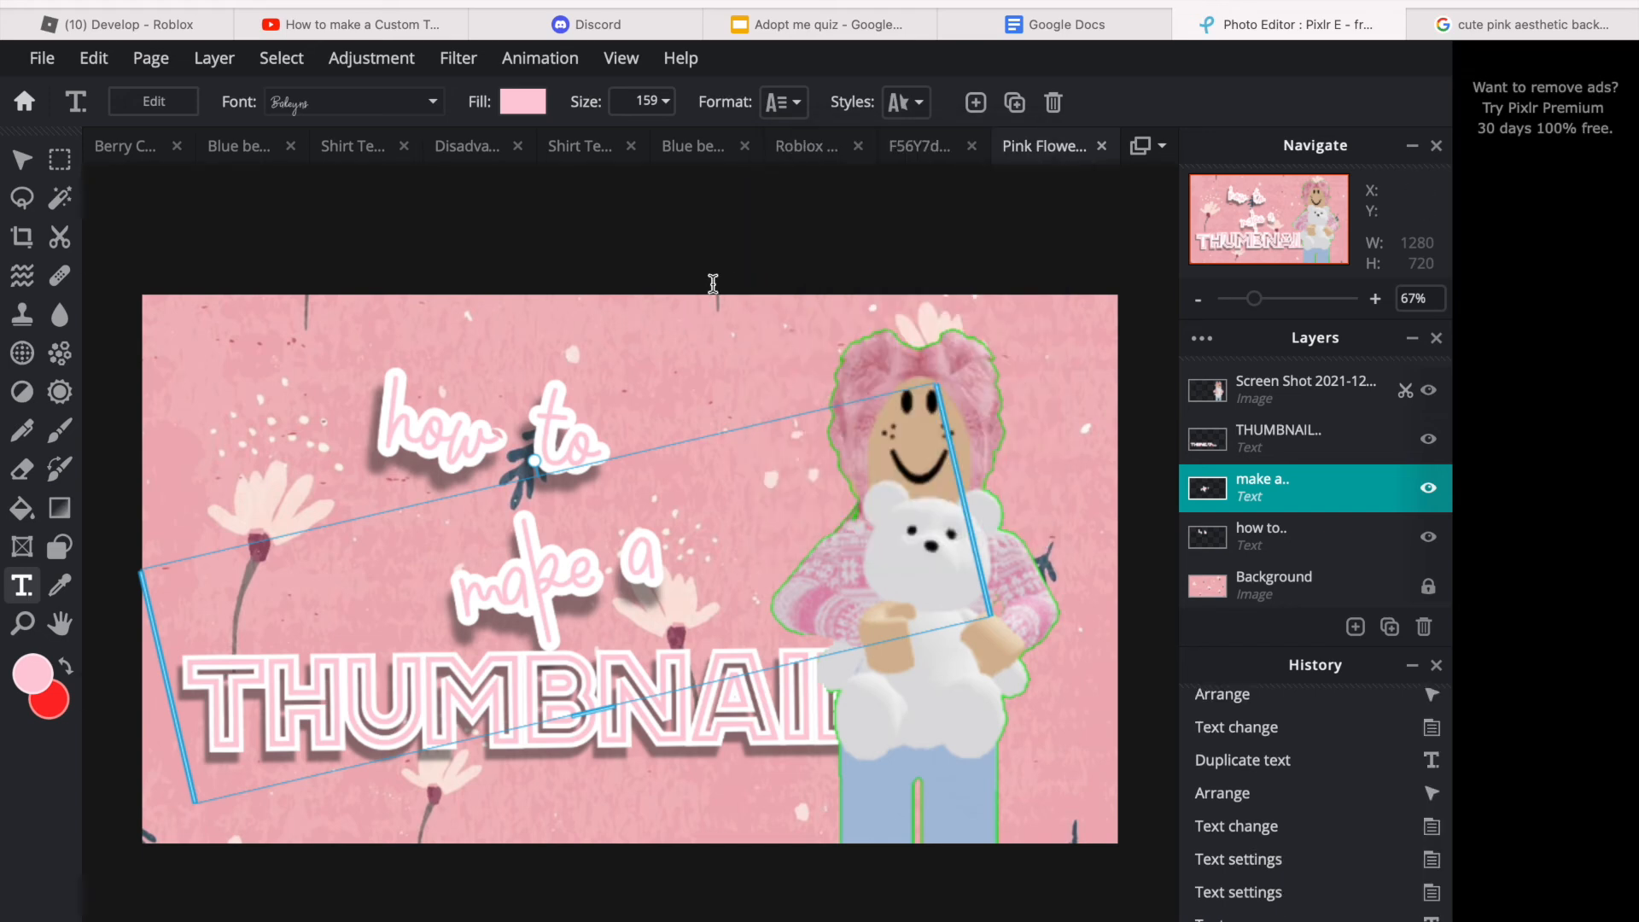
click(691, 236)
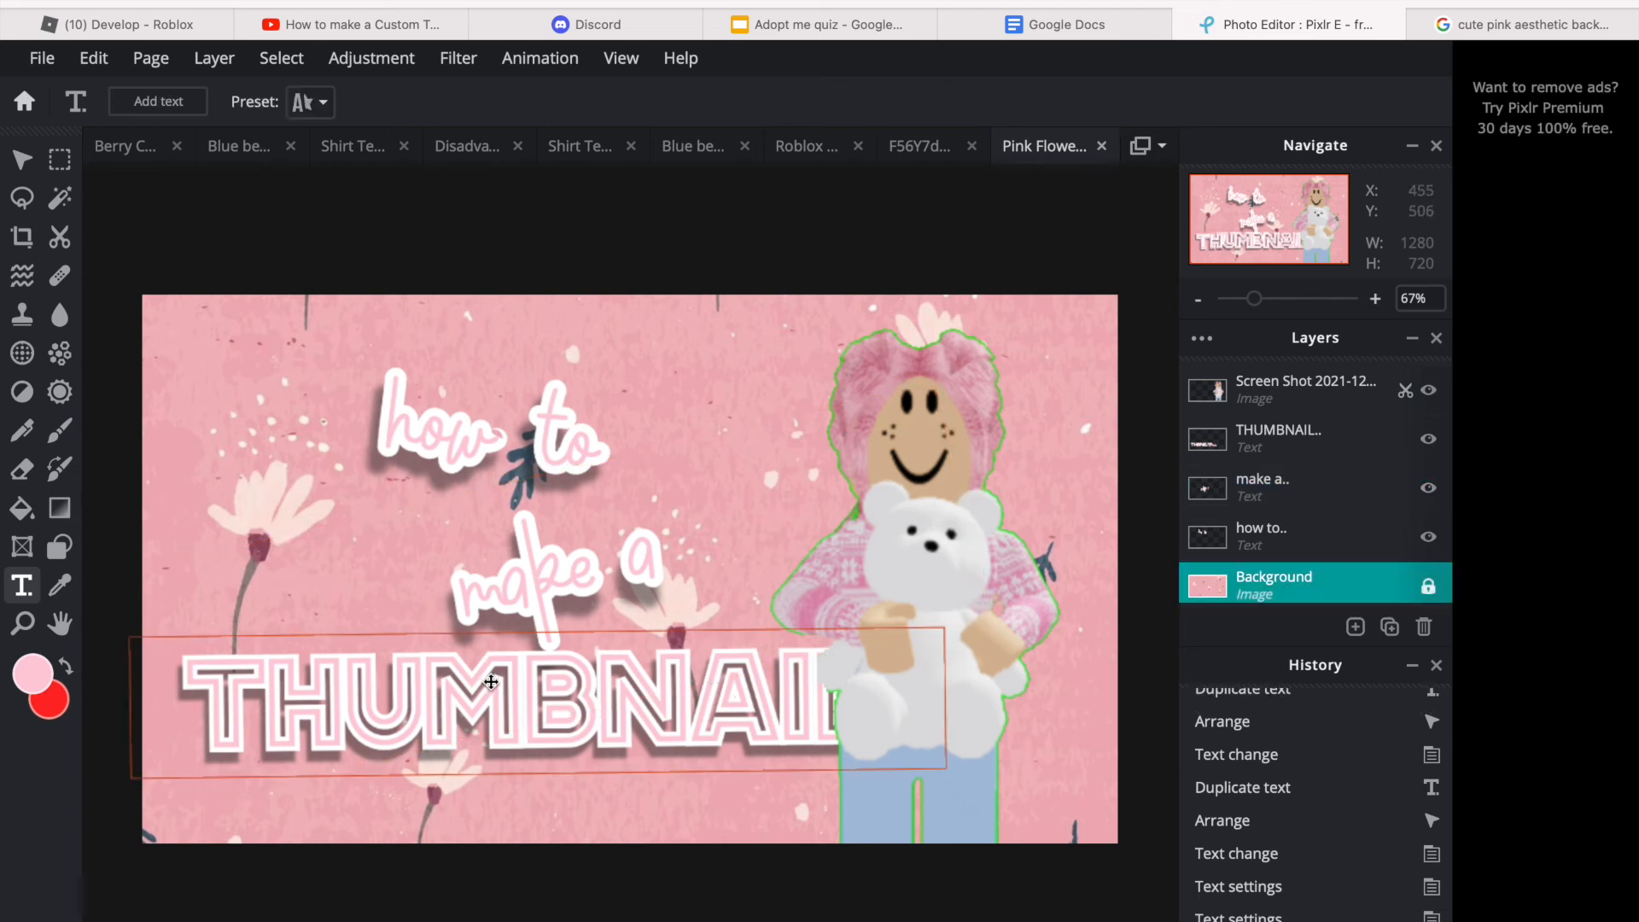
Step: Reapply the Brave Hearted font and the white #FFFFFF outline color to the "THUMBNAIL" text
click(490, 683)
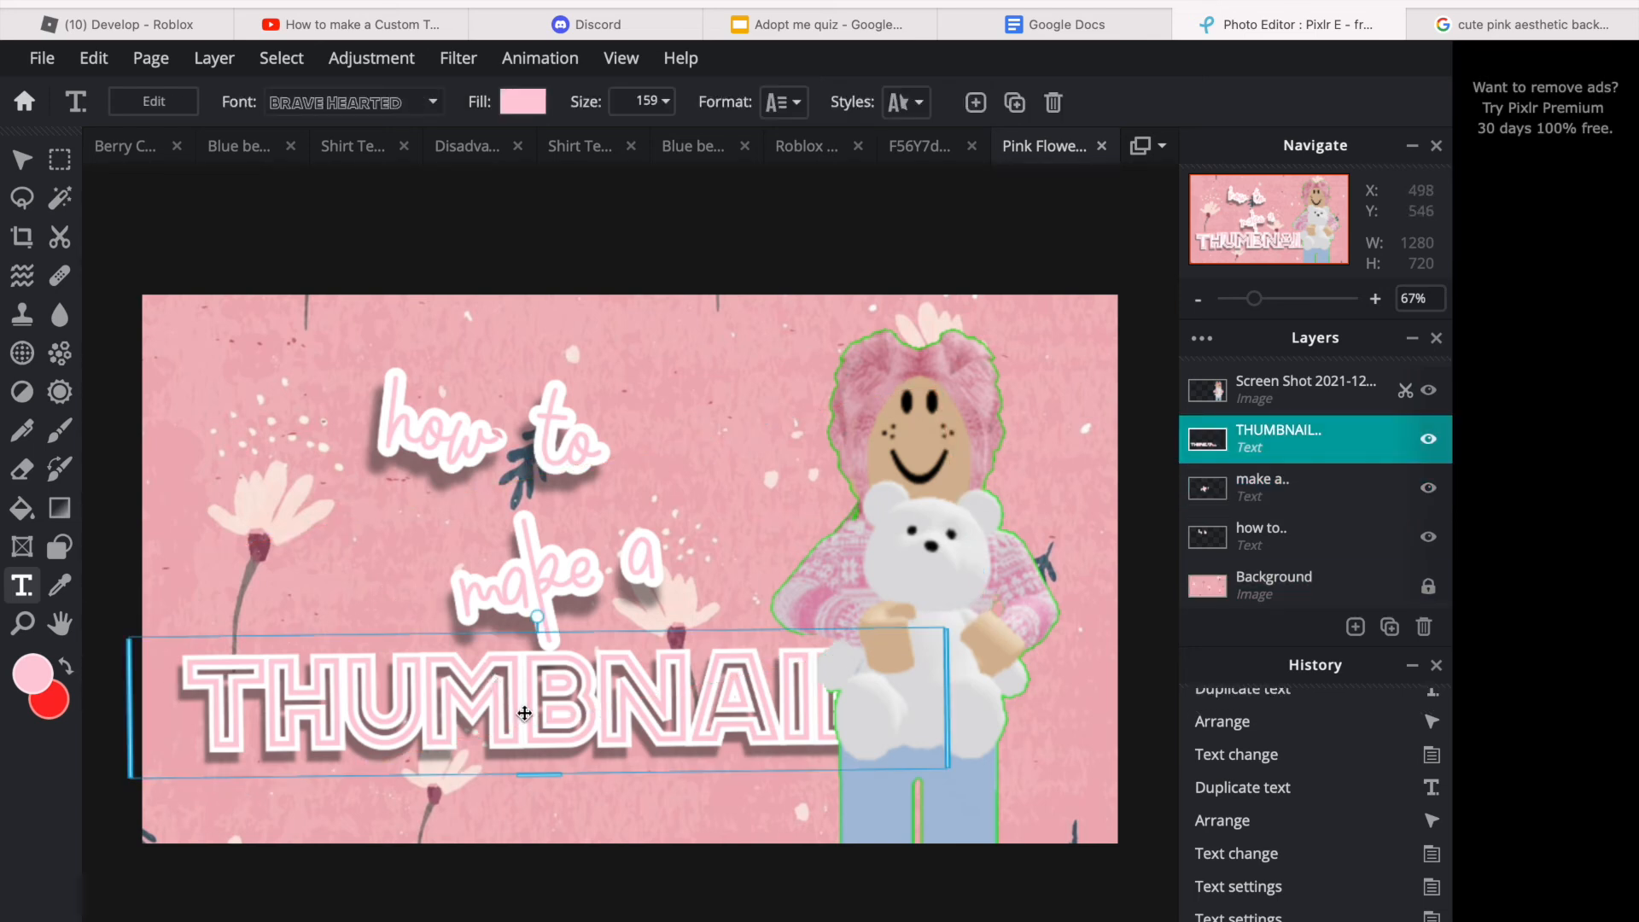
click(384, 111)
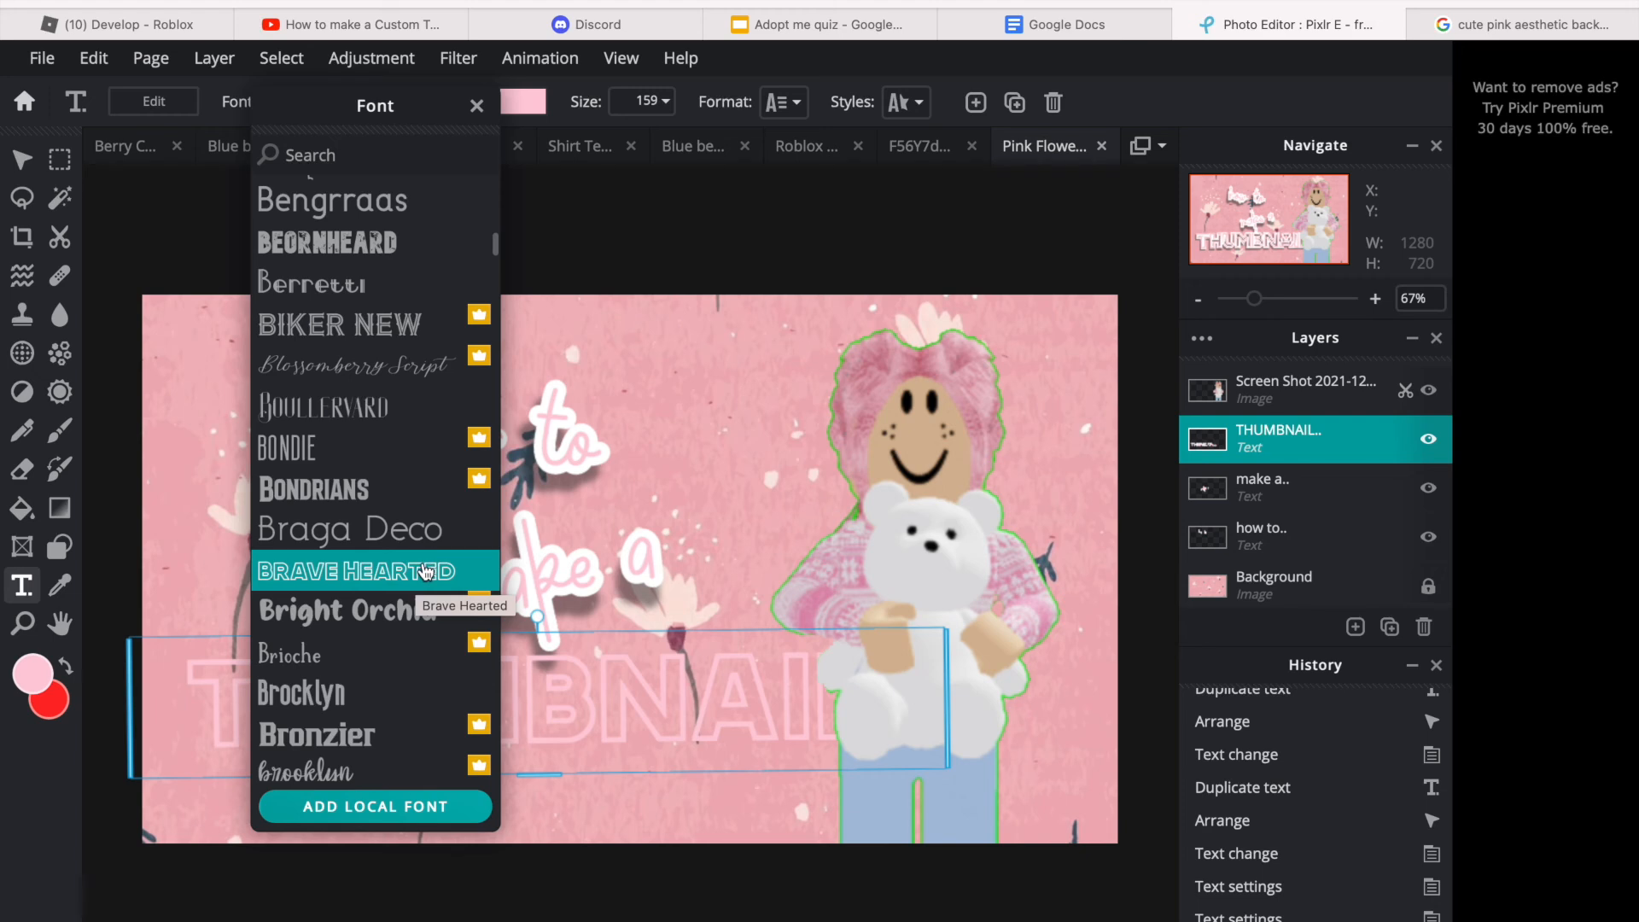
click(425, 573)
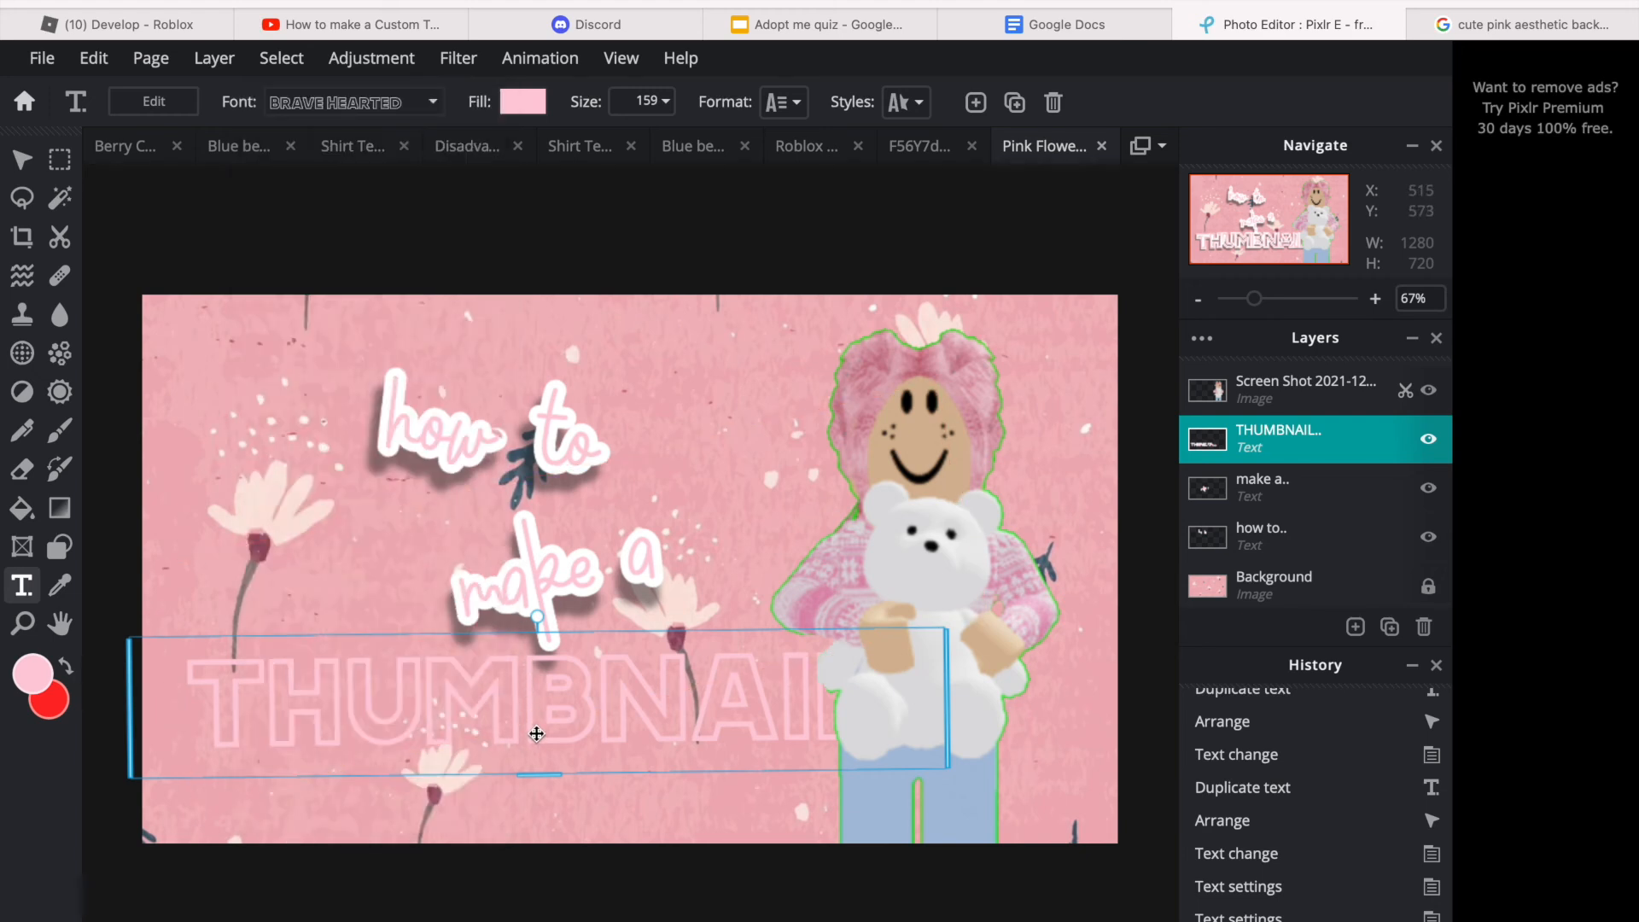
click(901, 103)
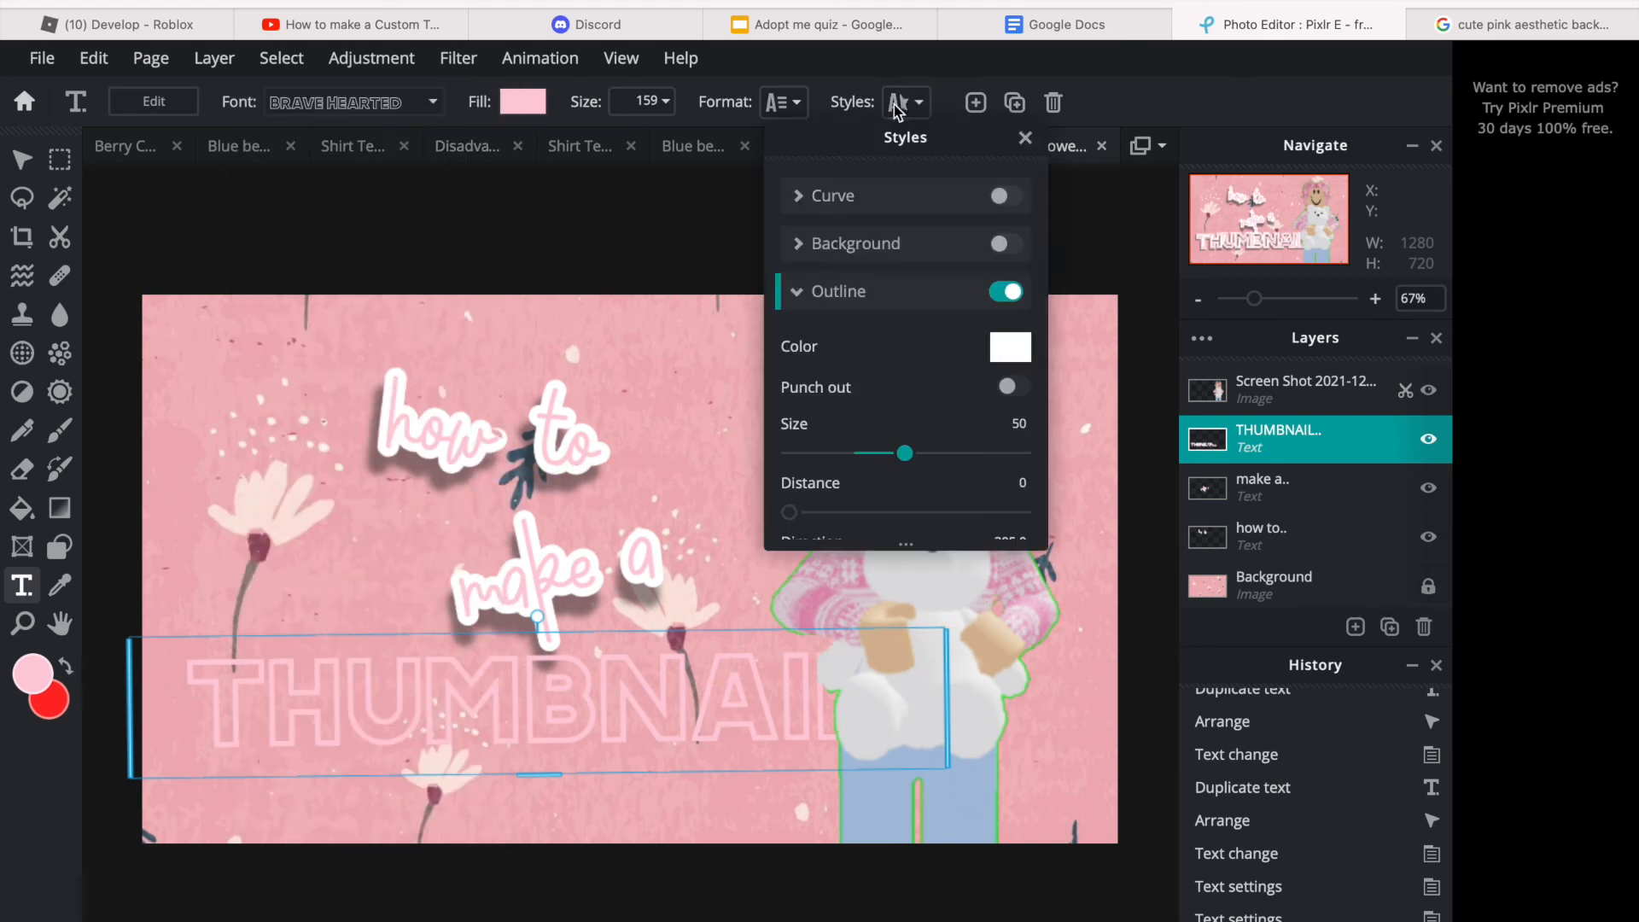
click(1003, 355)
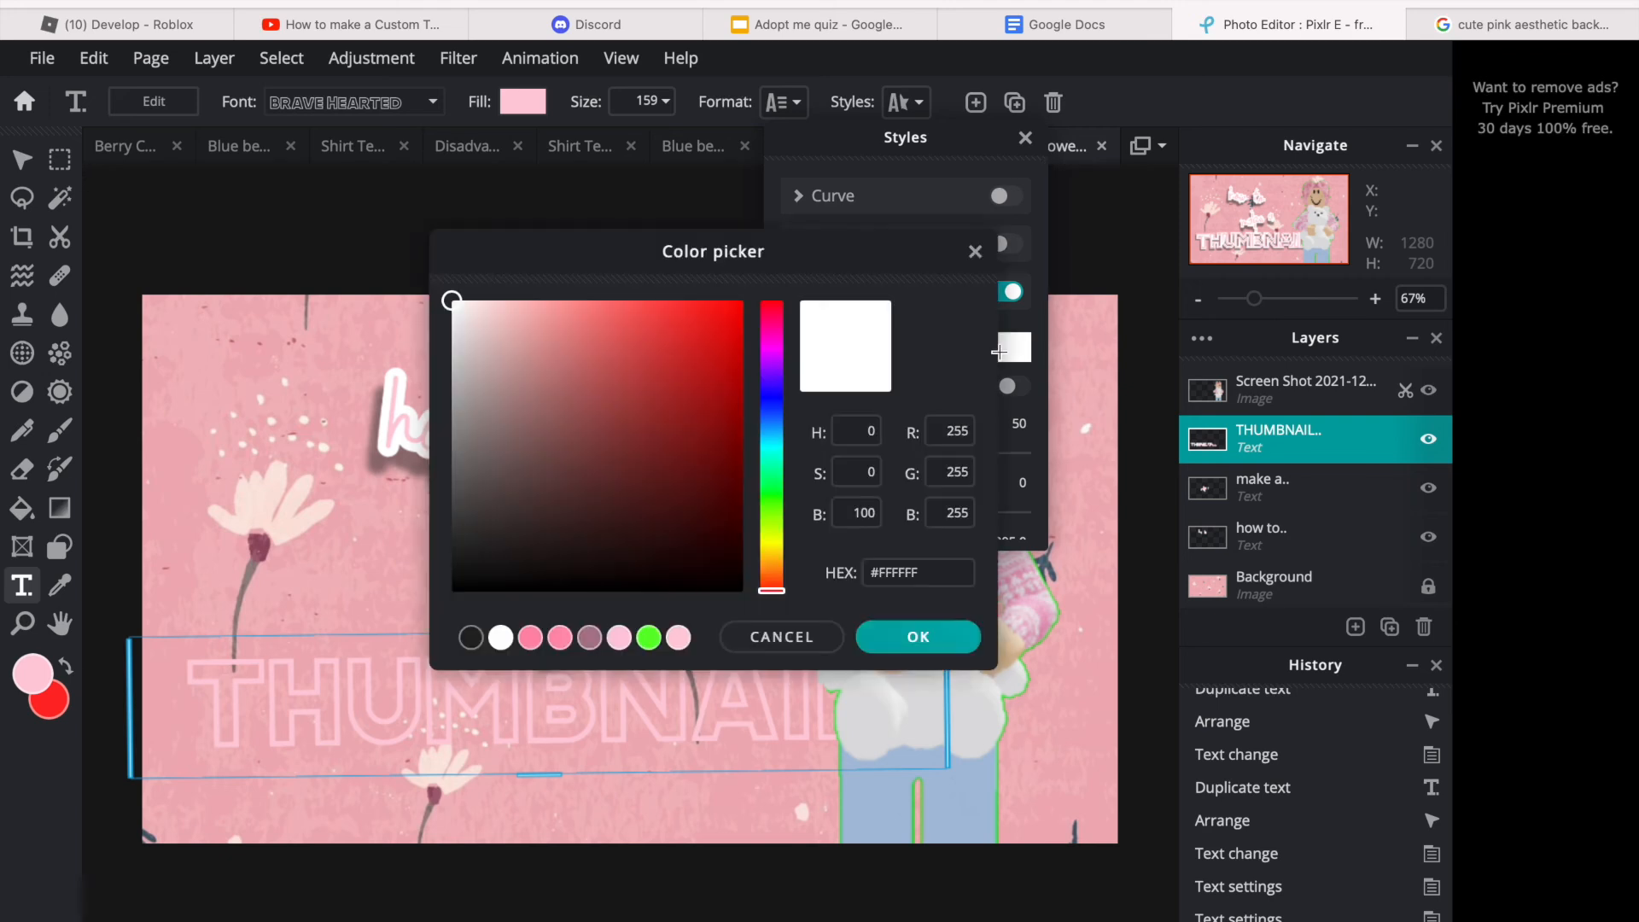
click(964, 651)
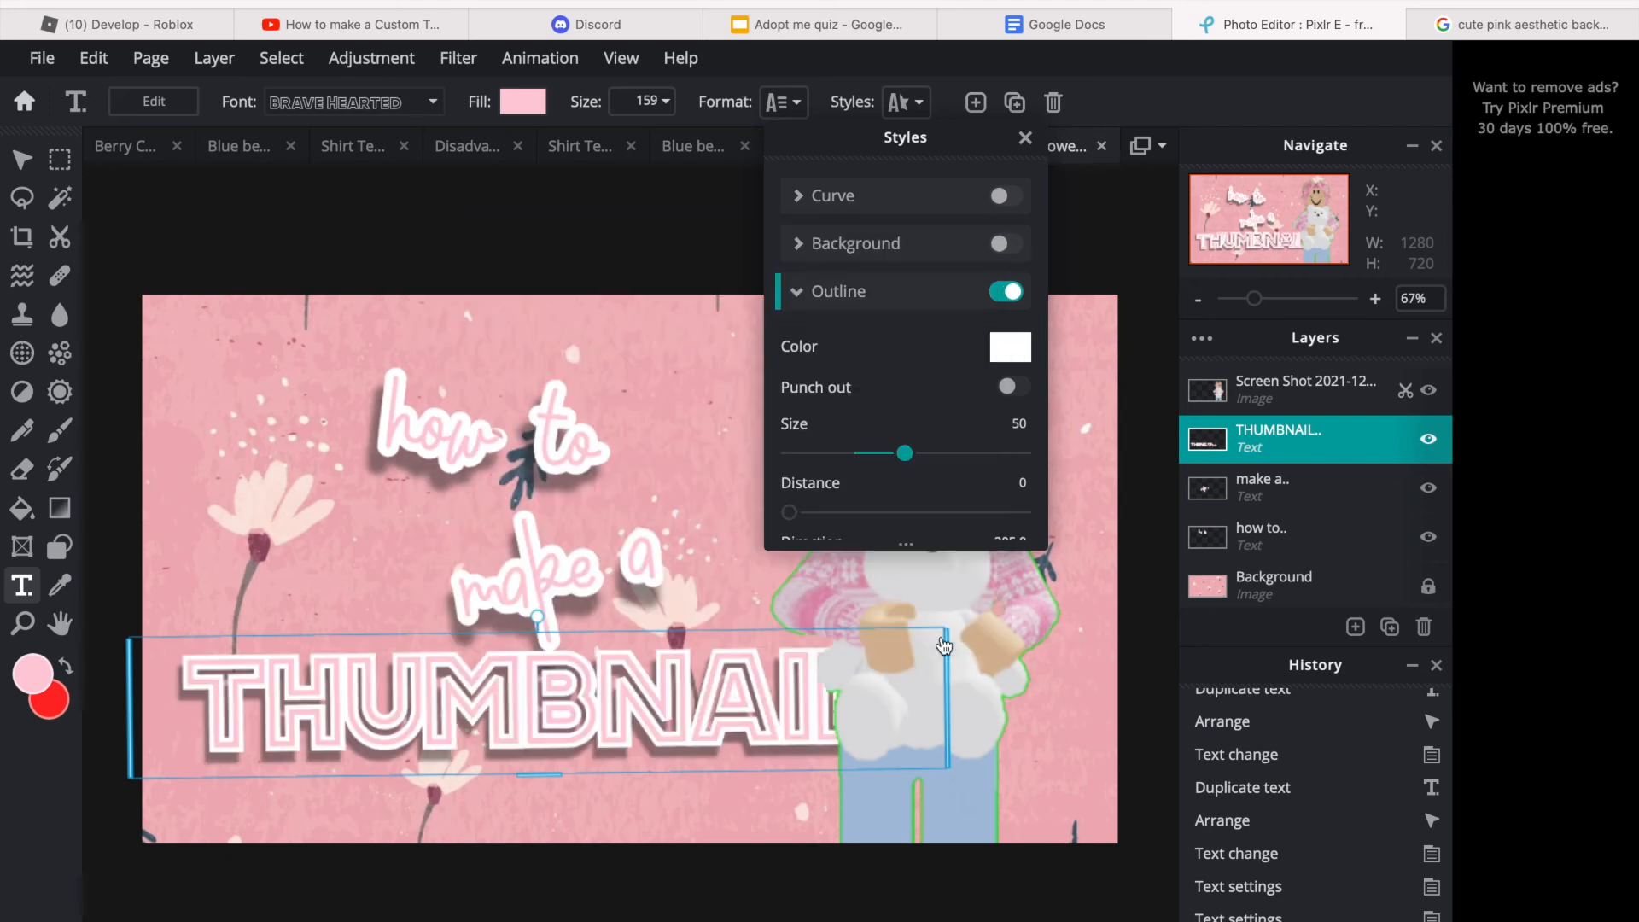
click(1106, 373)
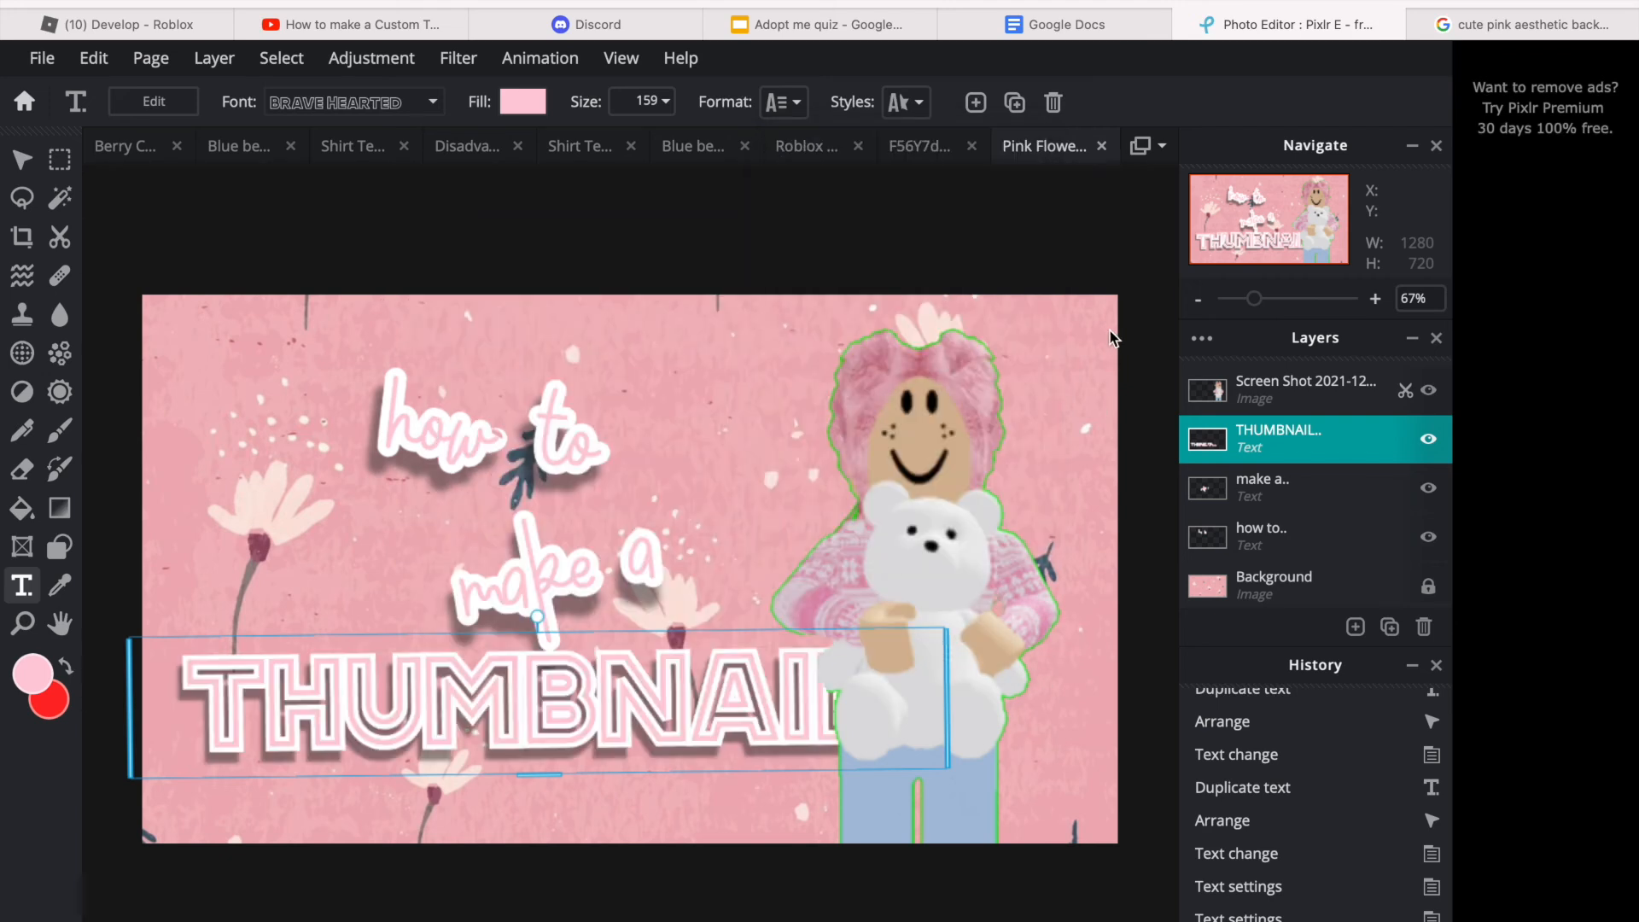
Step: Set up saving the image in PNG format with the transparent option enabled
click(43, 58)
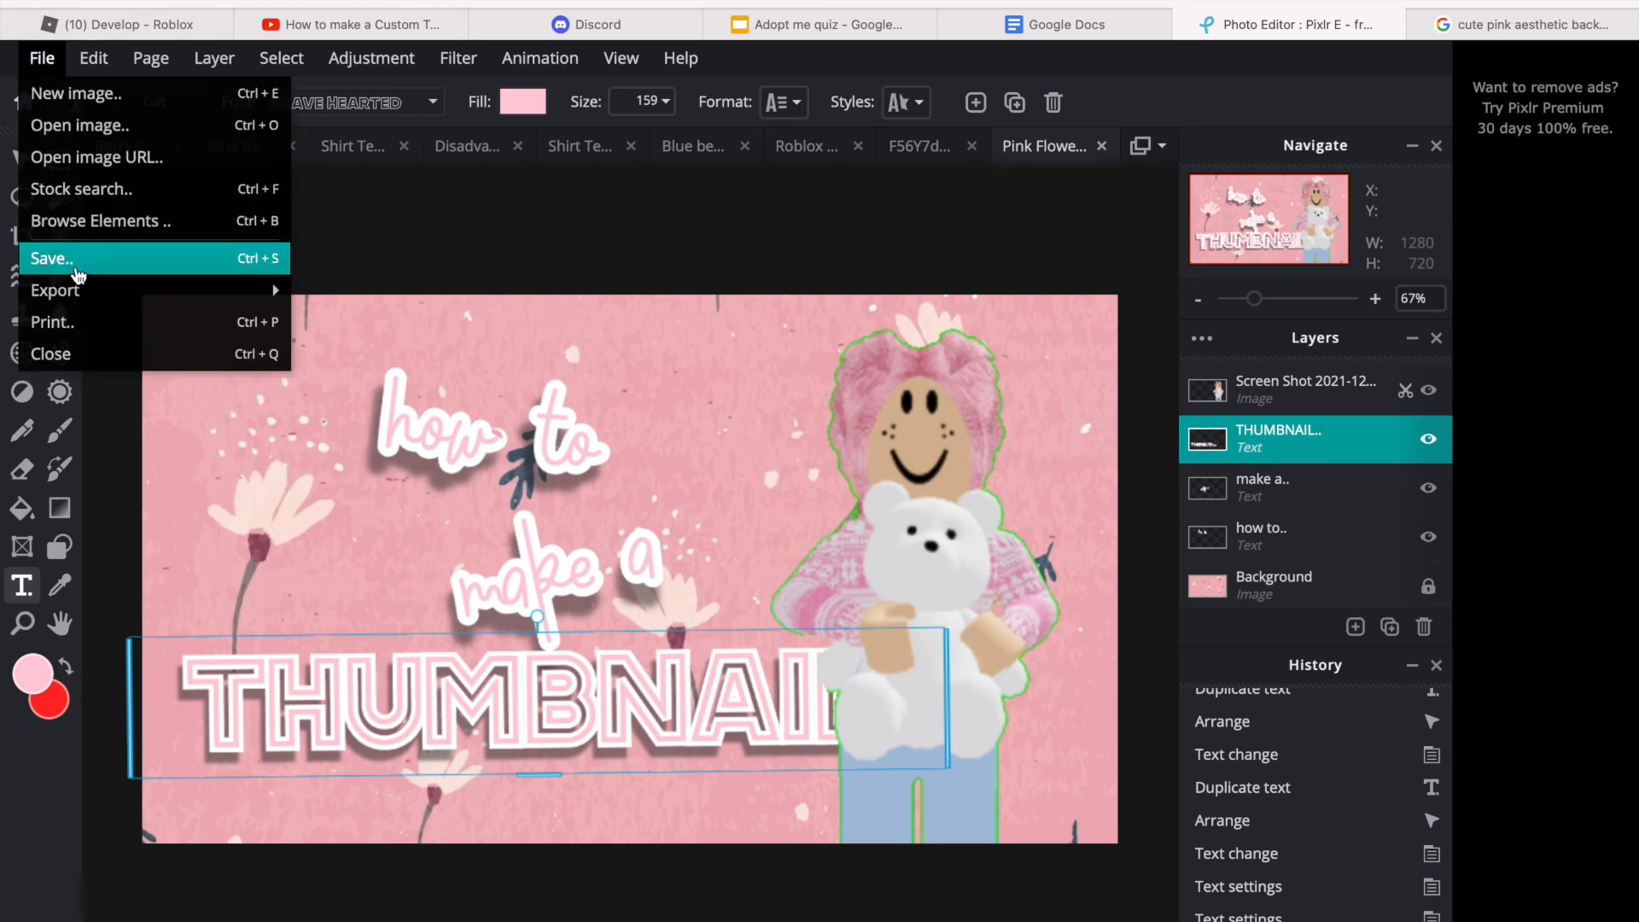
click(75, 261)
click(786, 559)
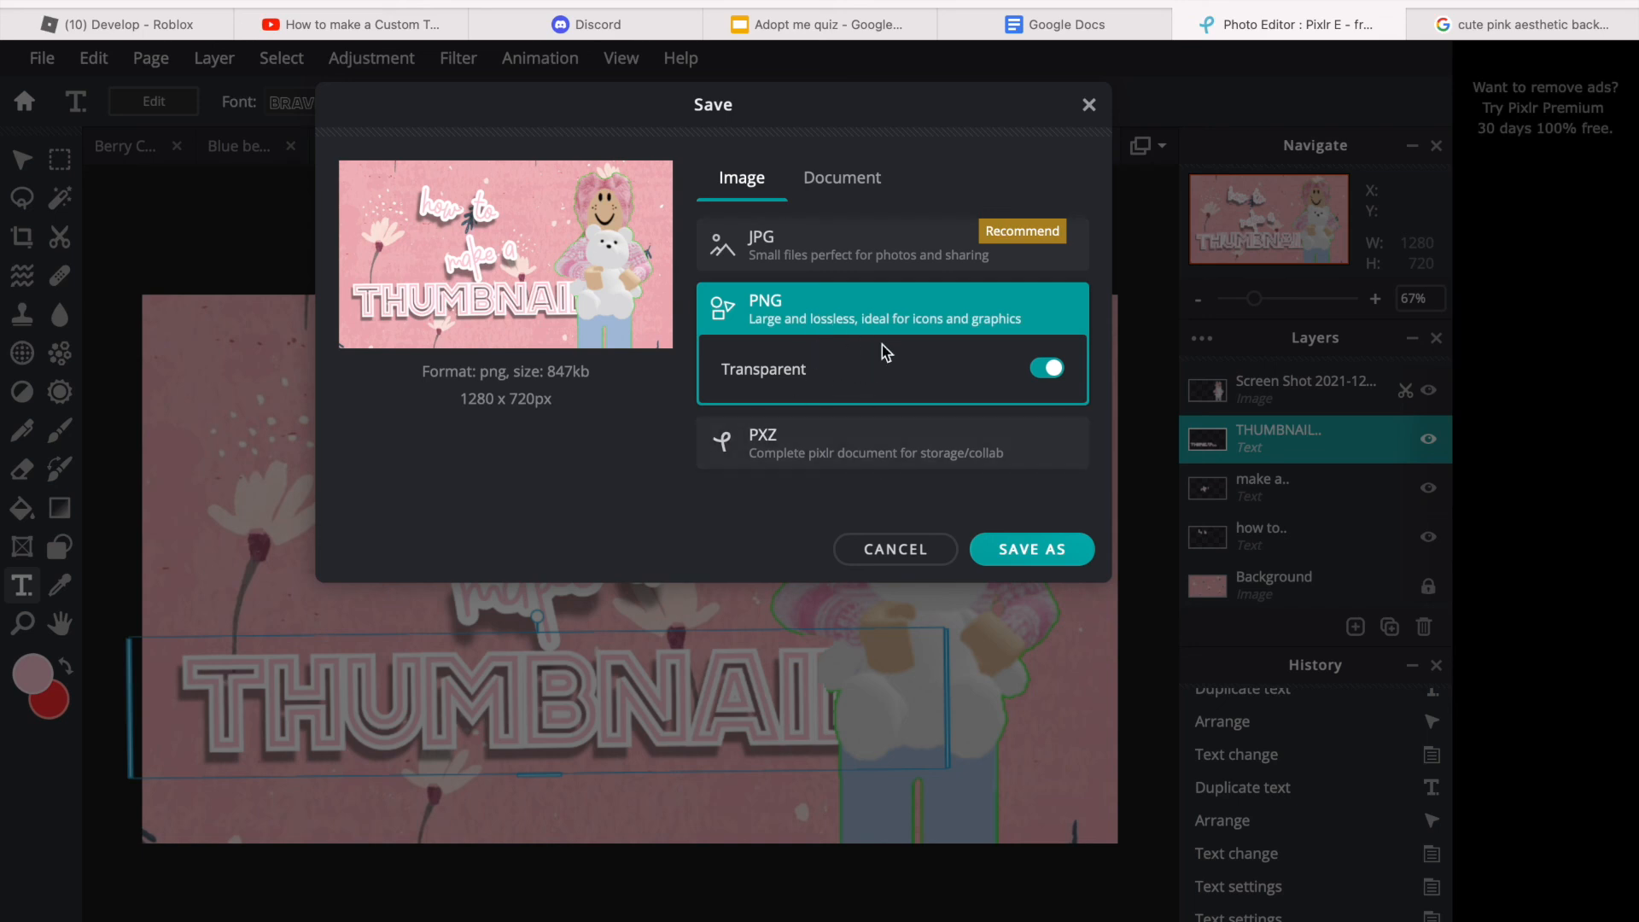
click(1043, 372)
click(1043, 370)
click(1042, 369)
click(1042, 373)
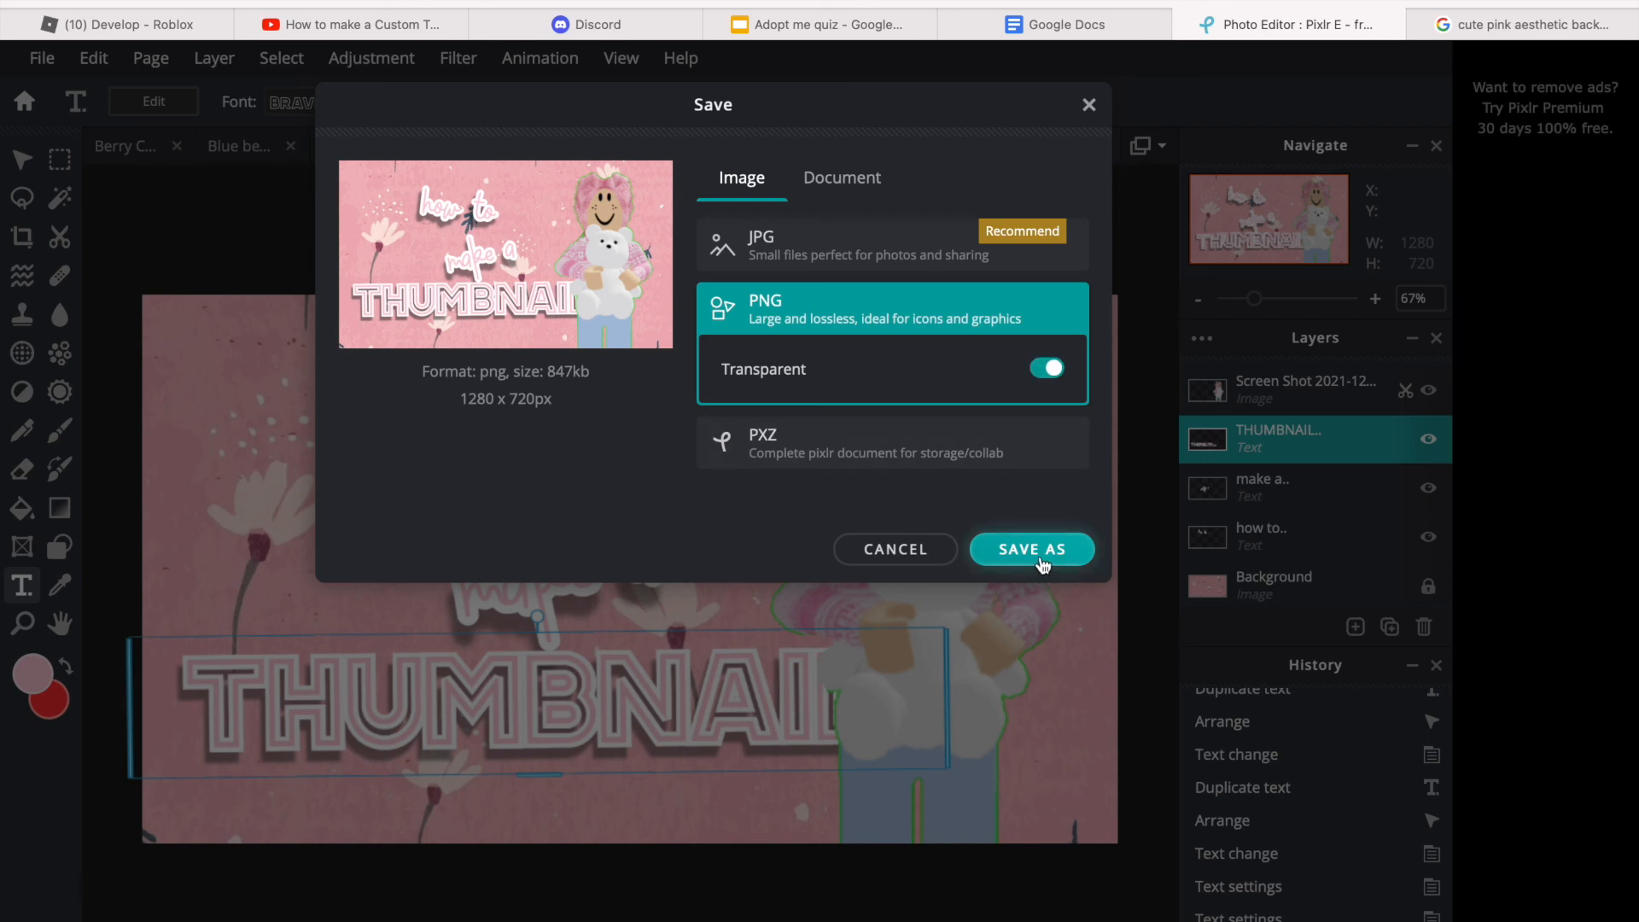
Step: Save the PNG under the name "how to make a THUMBNAIL" and dismiss the advertisement
click(1041, 550)
triple_click(573, 457)
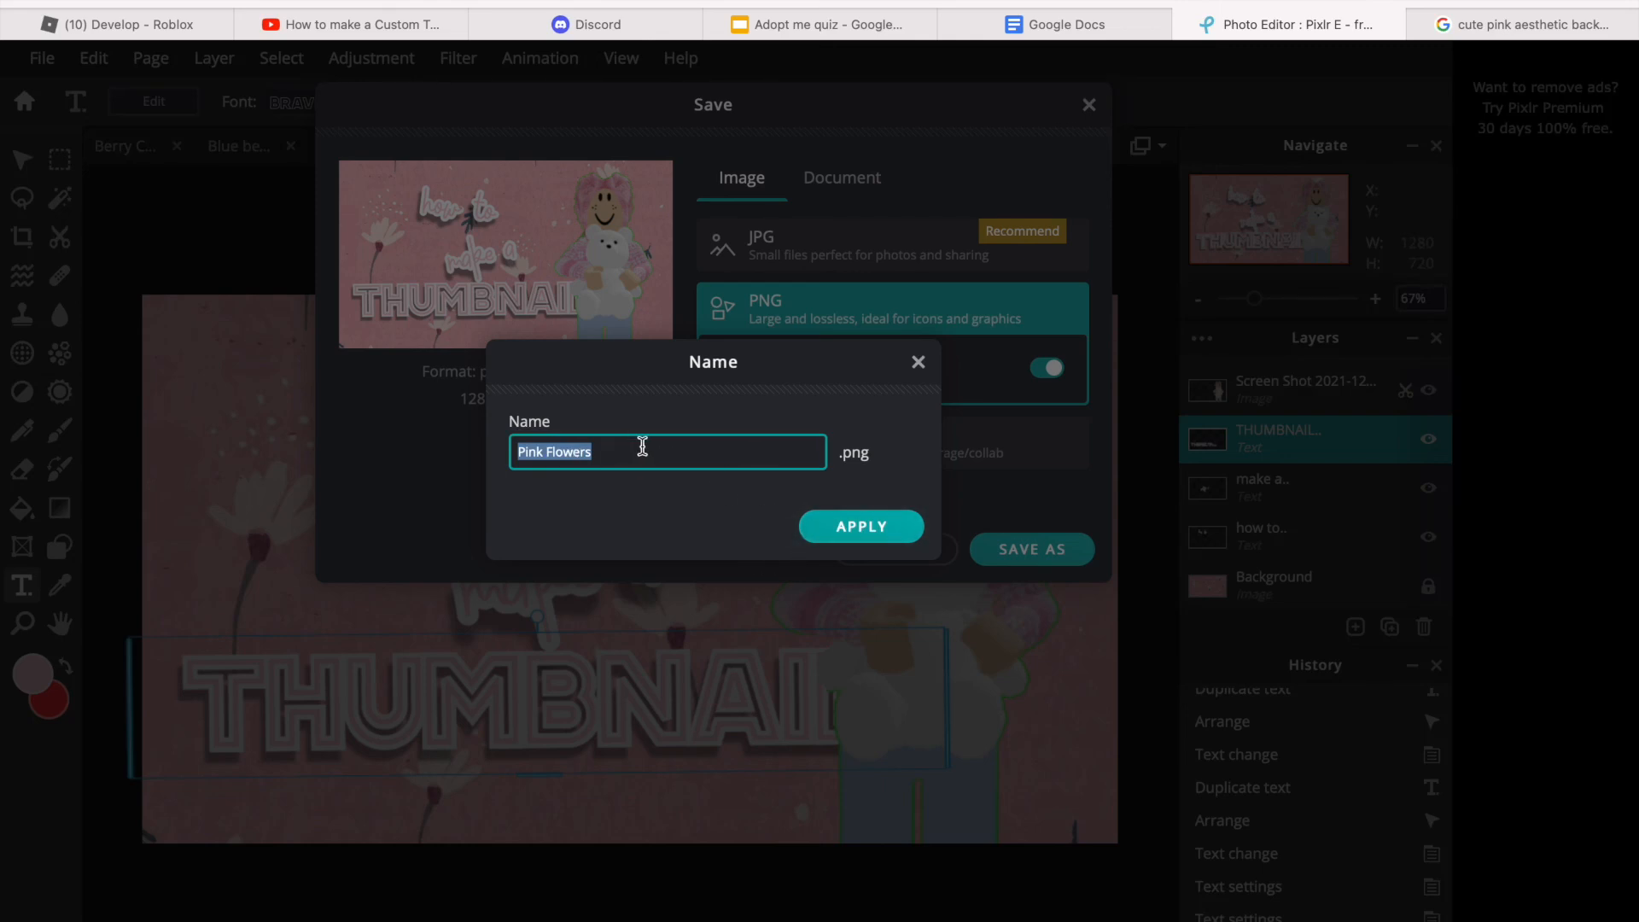
text(how to make a THUMBNAIL)
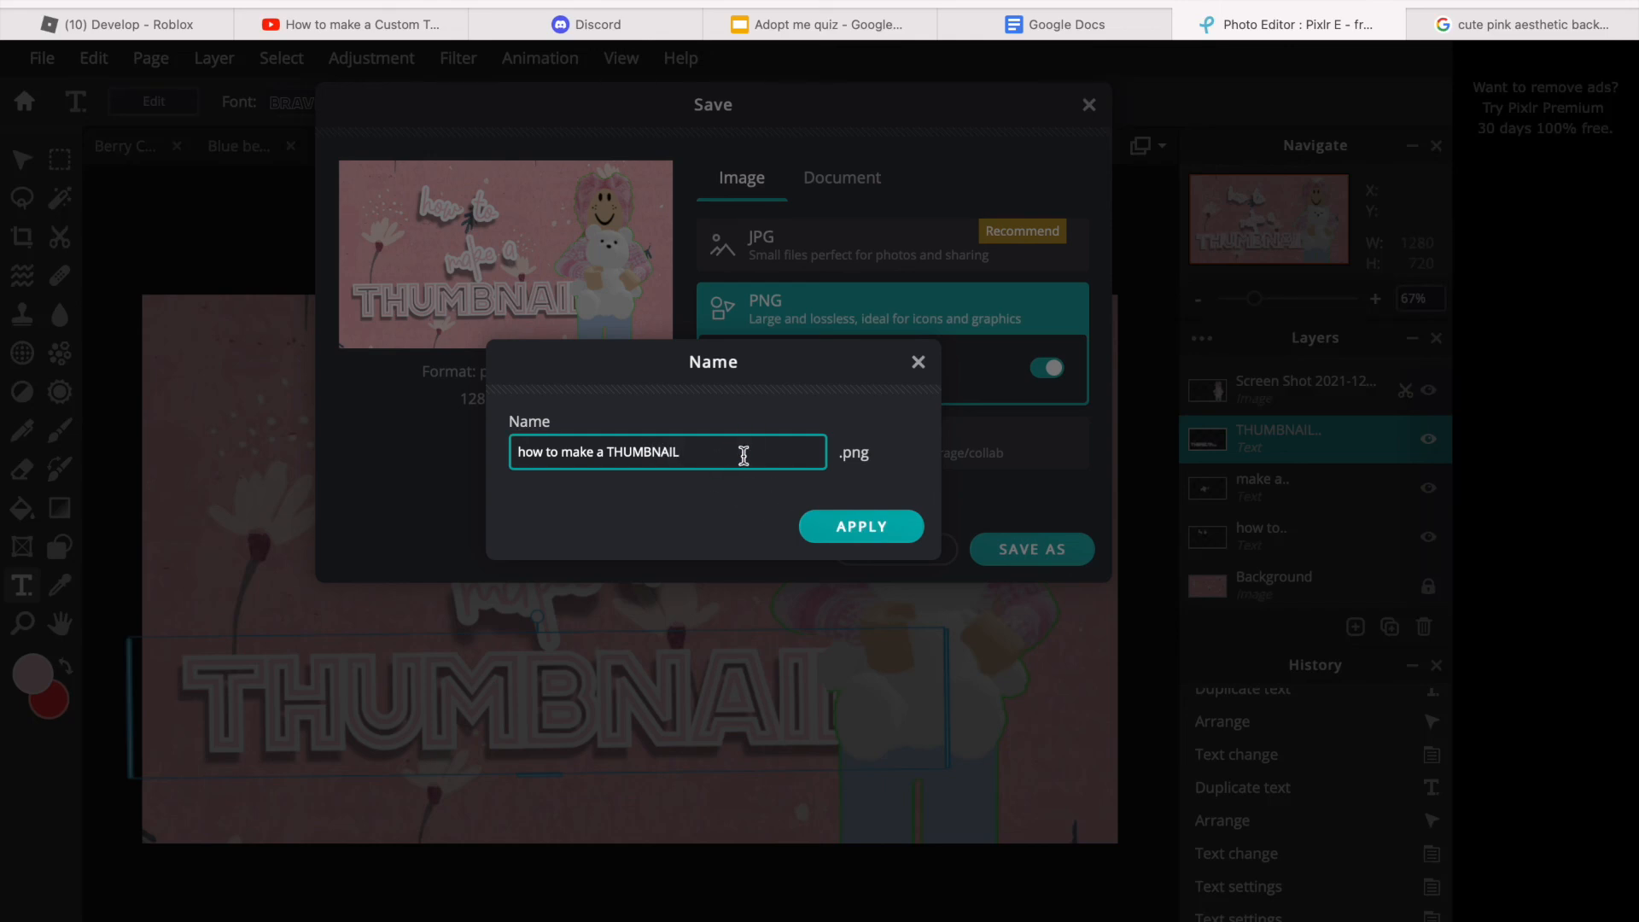
click(850, 533)
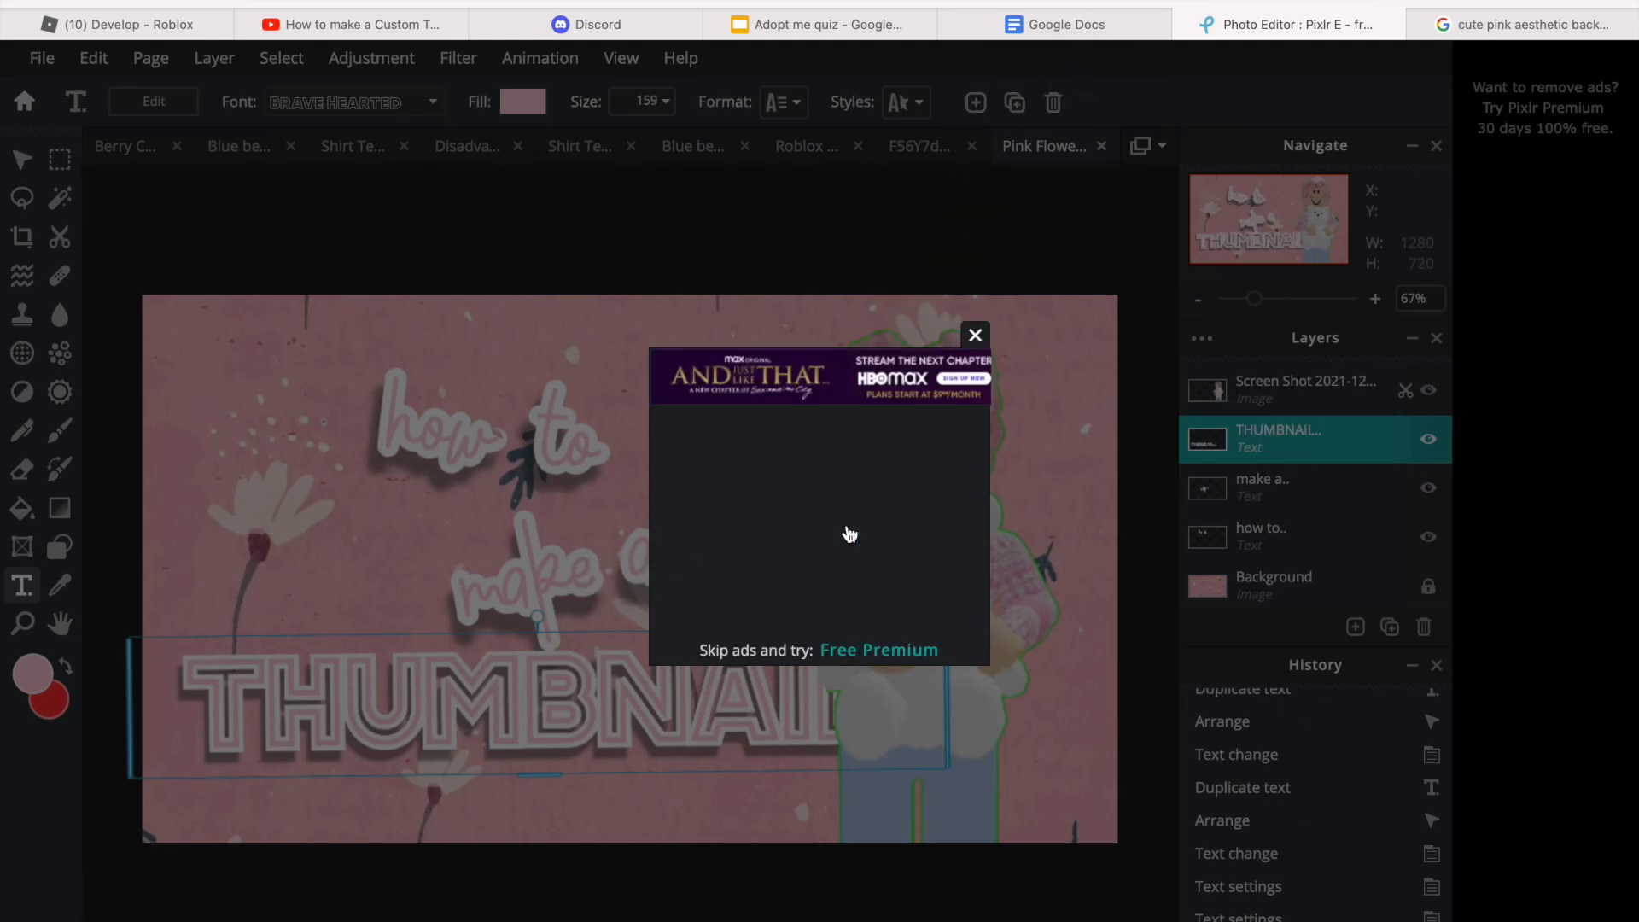
click(981, 335)
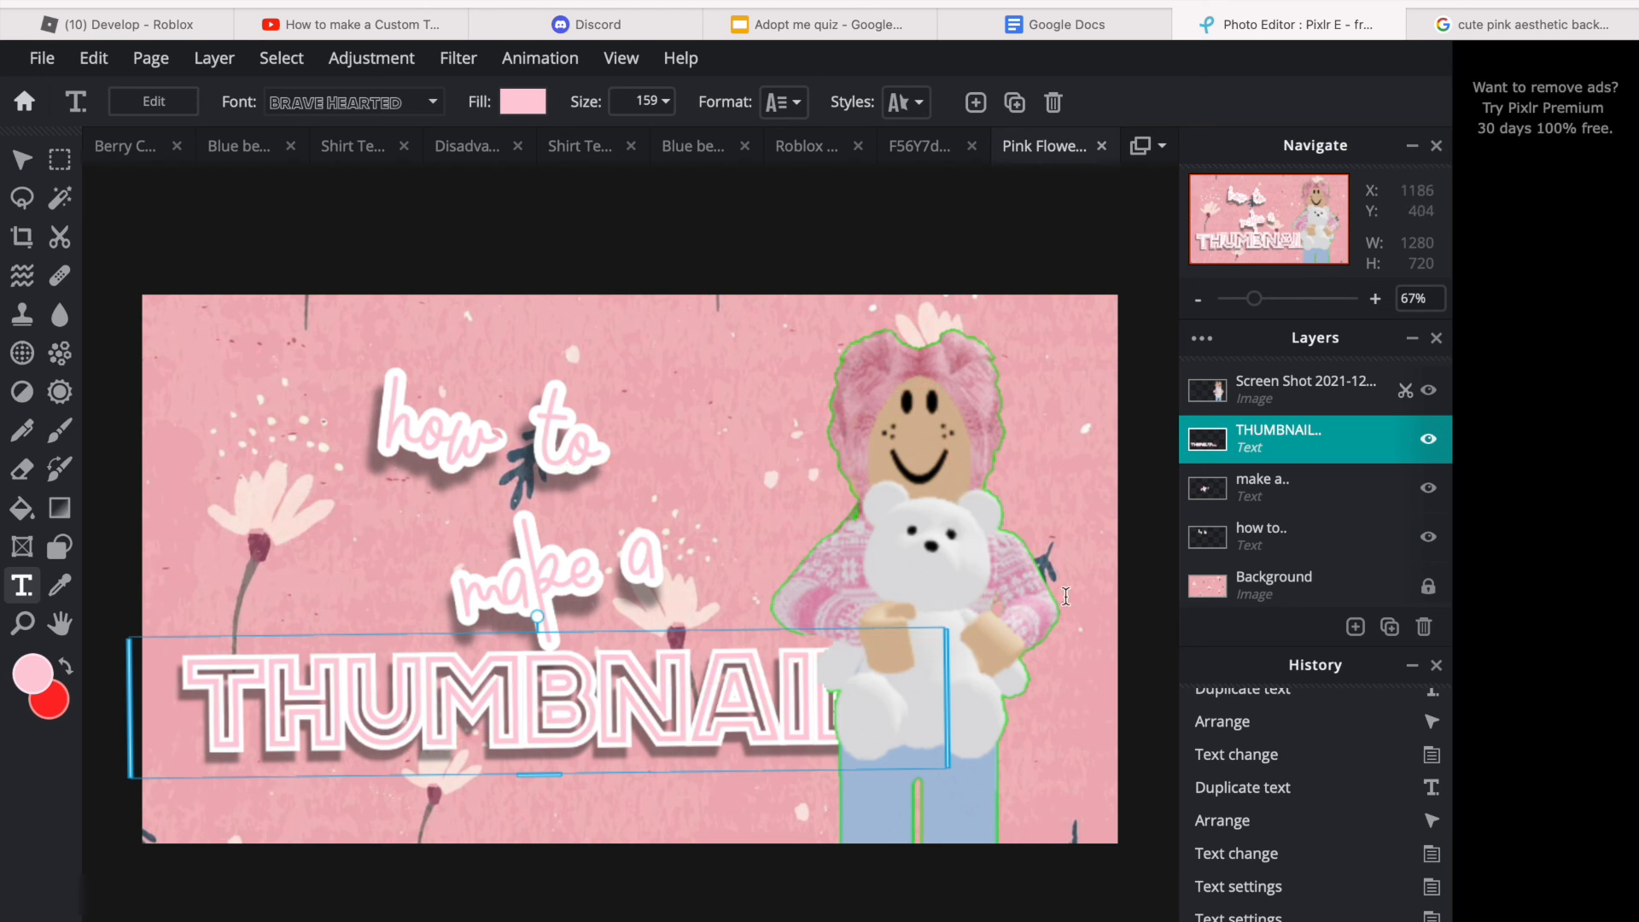
Step: Move the "THUMBNAIL" text slightly to the left, keeping its last letter partly behind the avatar
click(814, 670)
drag(784, 739, 747, 734)
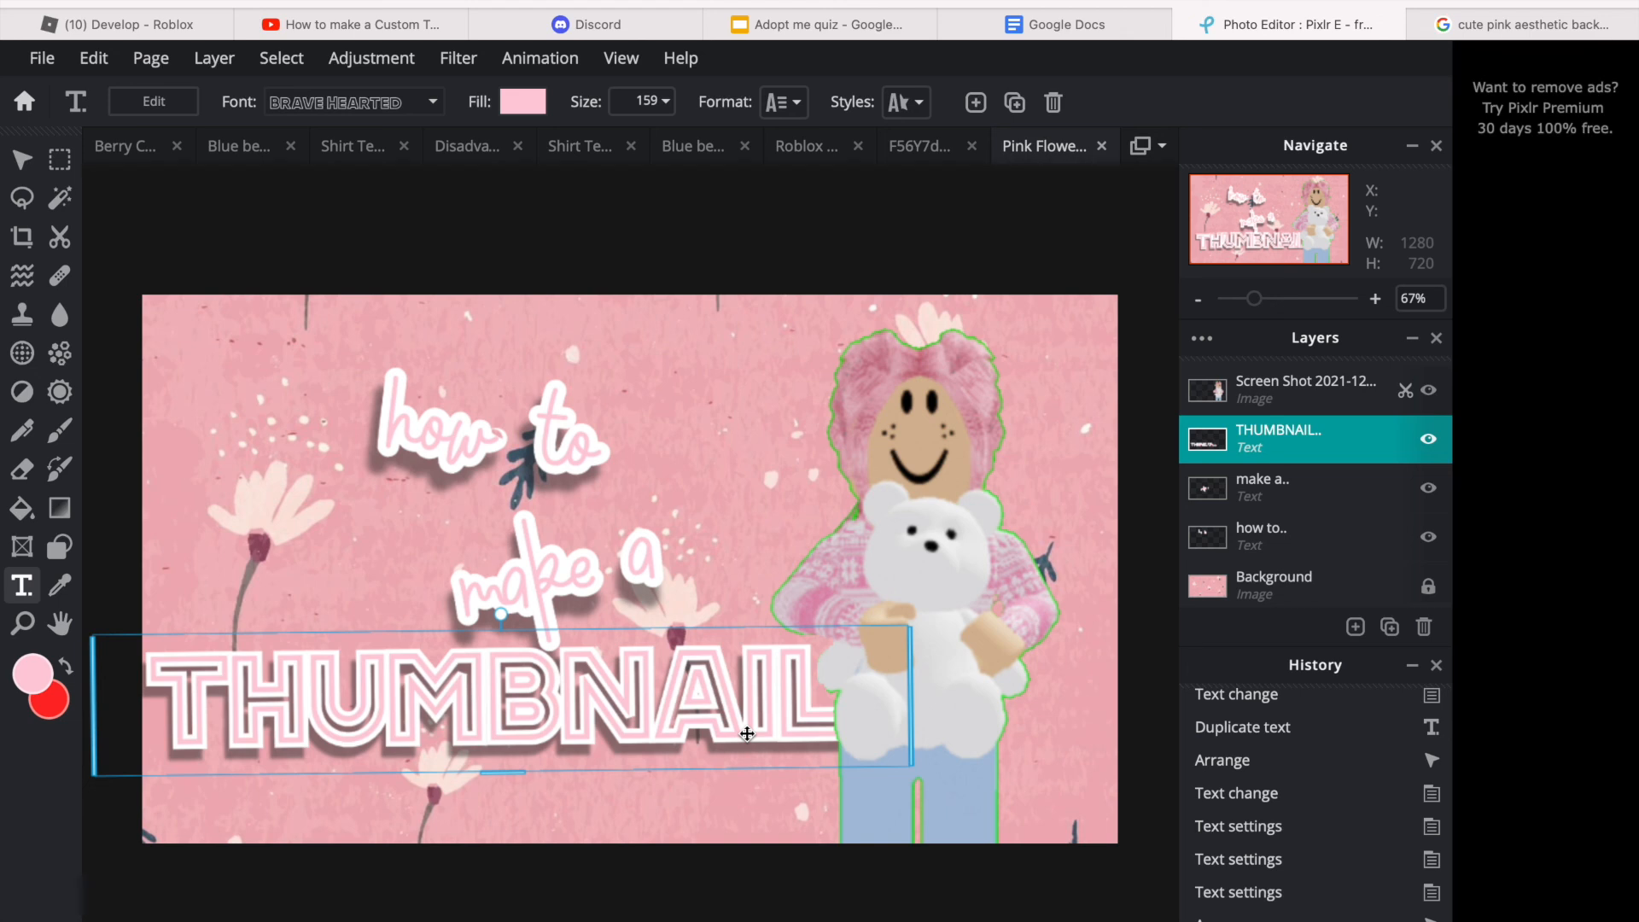
drag(747, 734, 769, 719)
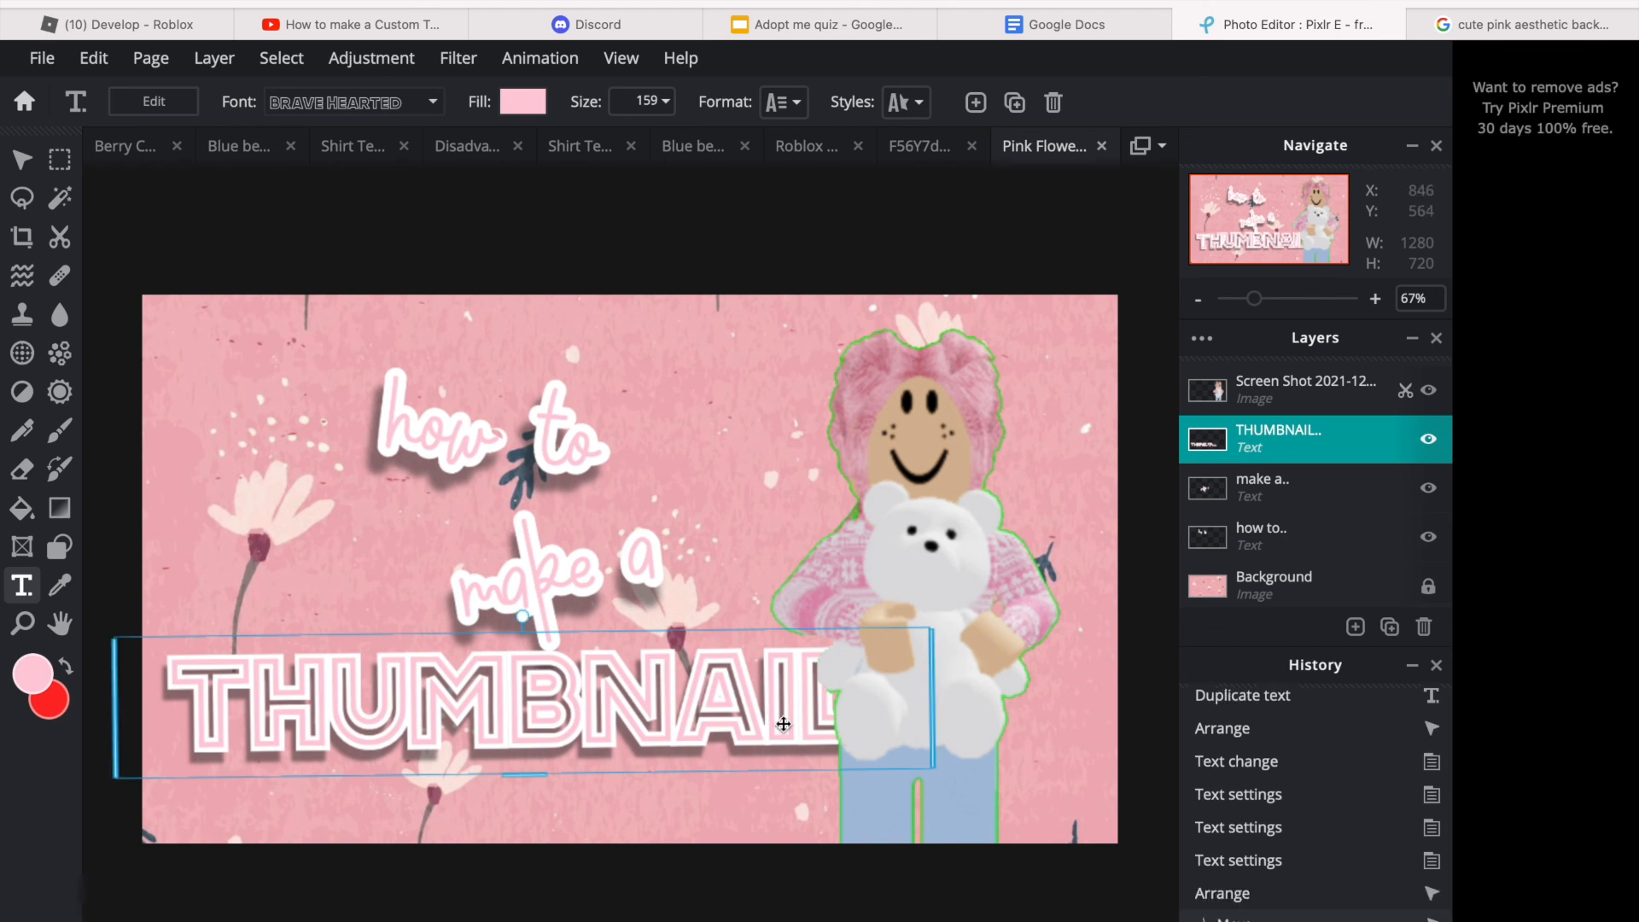